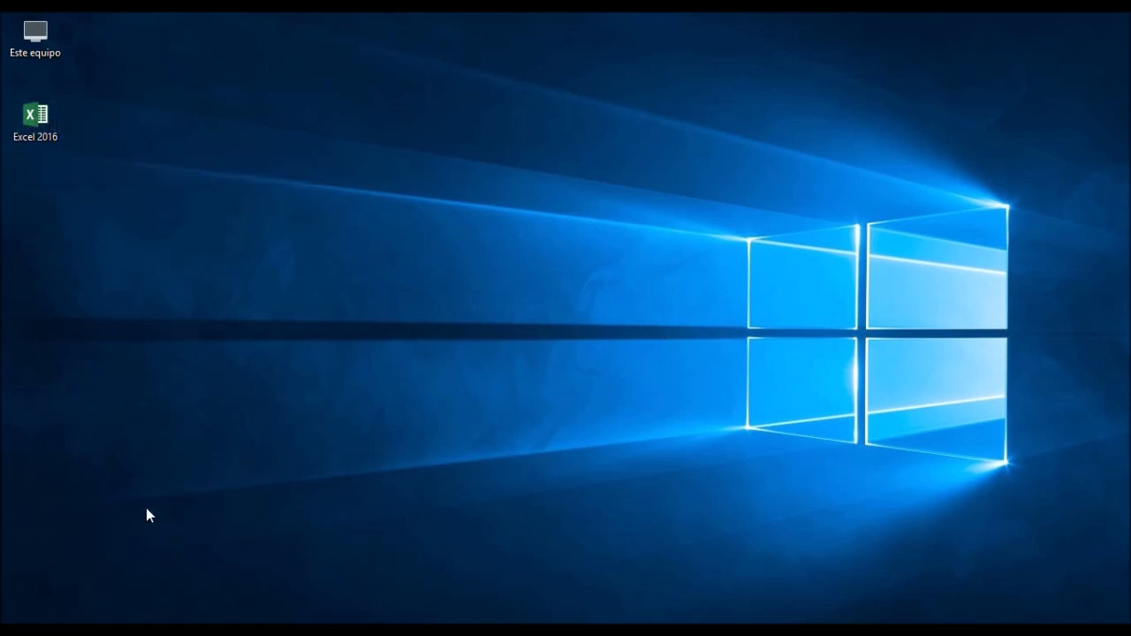
Step: Launch Excel 2016 from the list of installed programs and create a blank workbook
{"action": "left_click", "coordinate": [26, 622]}
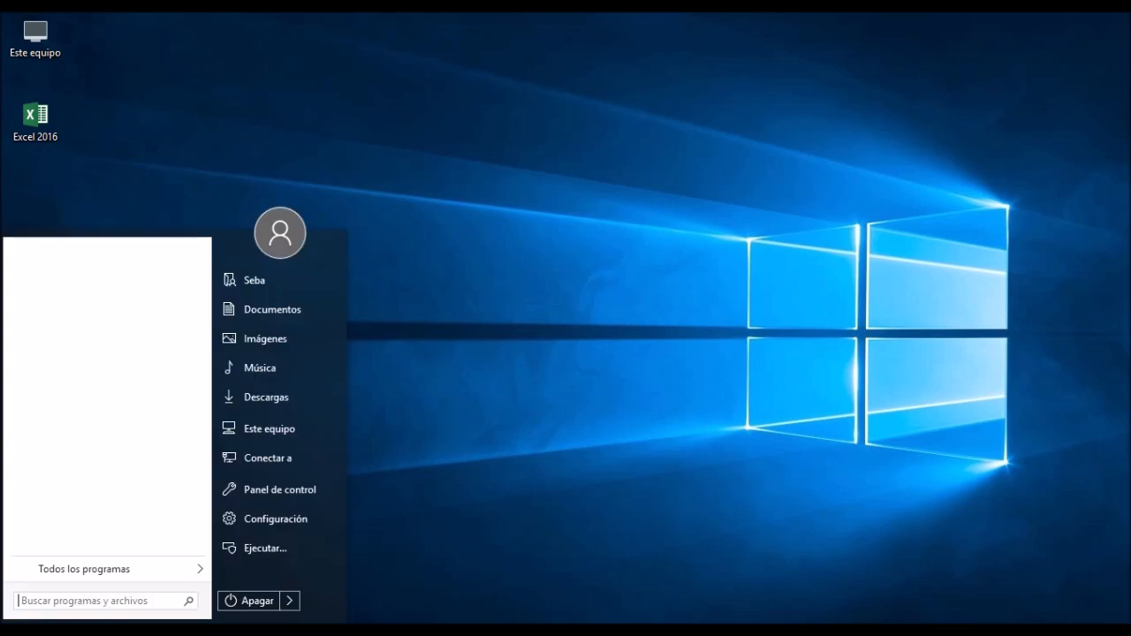
{"action": "left_click", "coordinate": [55, 576]}
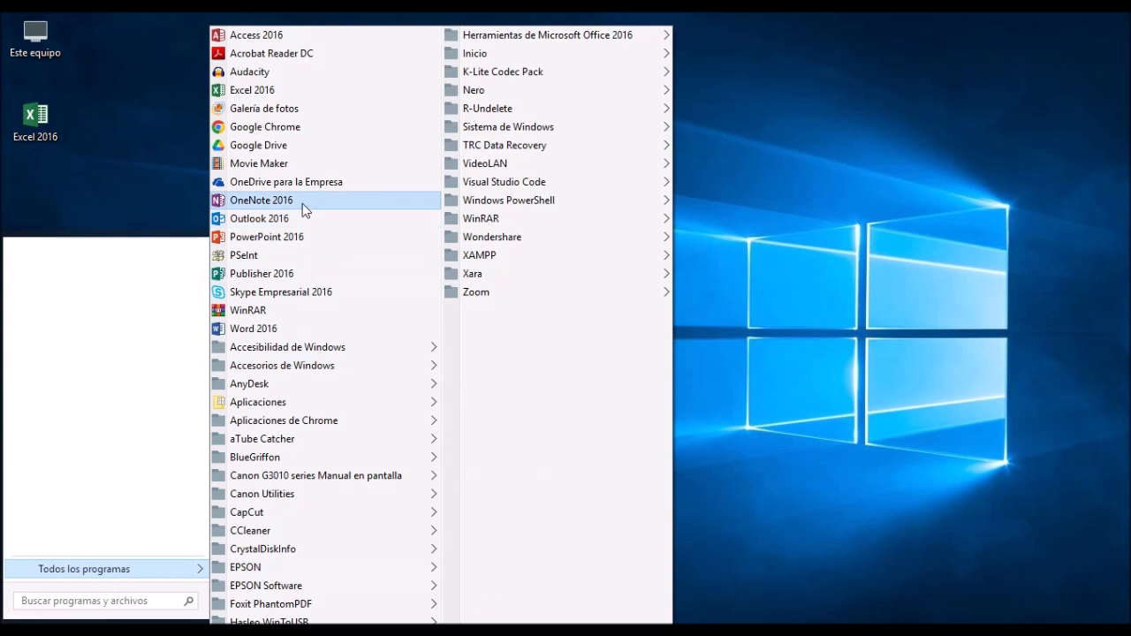
{"action": "left_click", "coordinate": [281, 90]}
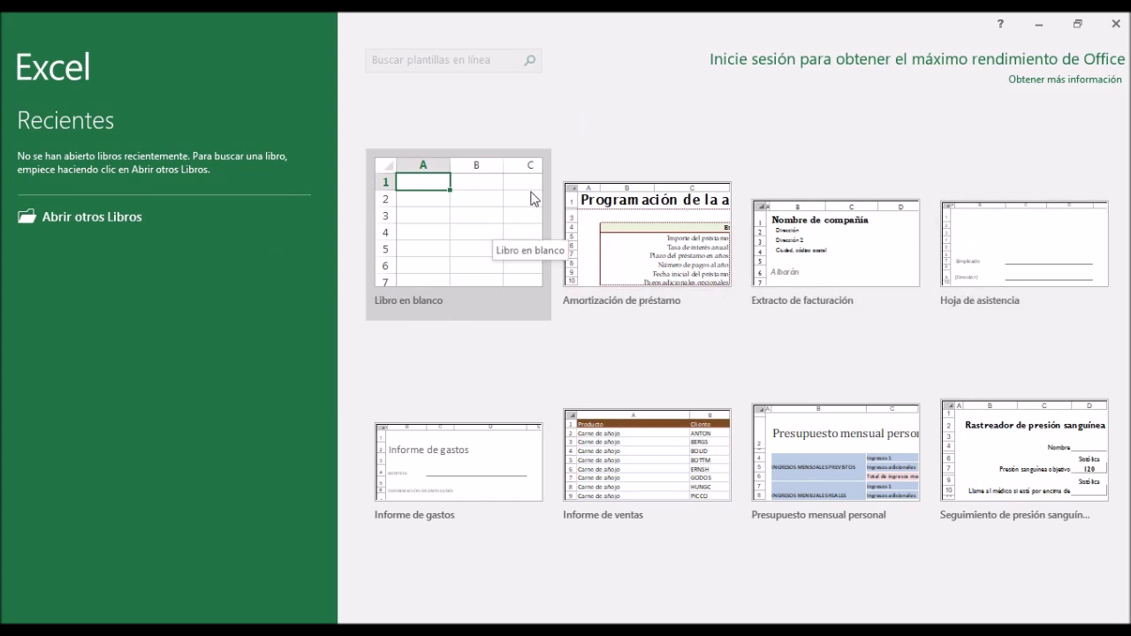
{"action": "left_click", "coordinate": [485, 237]}
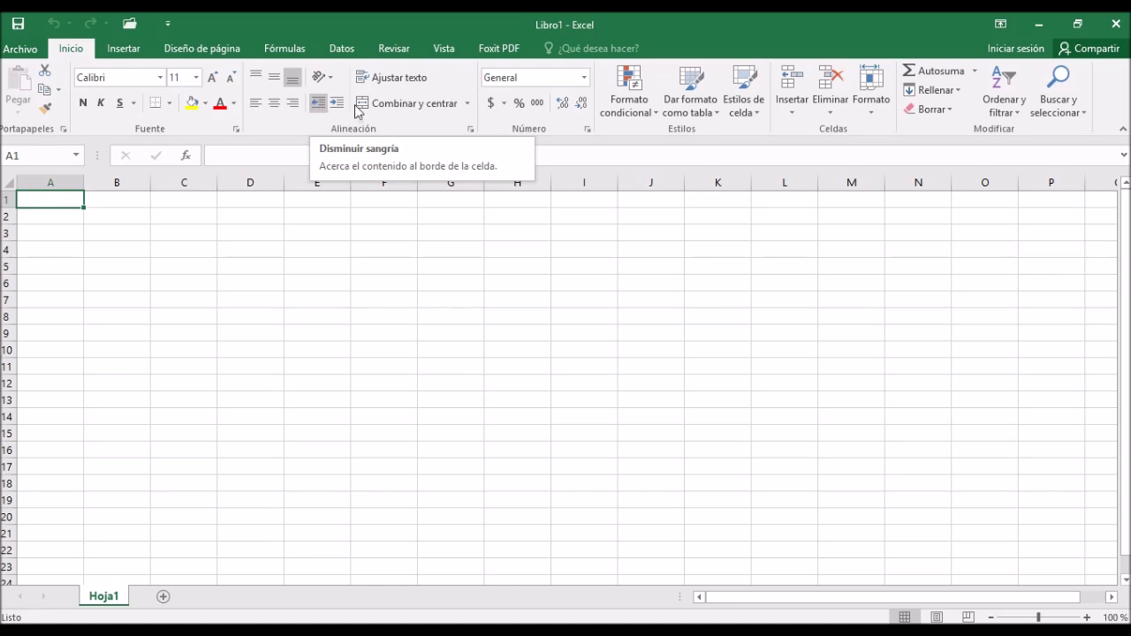
Step: Review the file commands for new, open, save and print, and the insert, page layout and home commands
{"action": "left_click", "coordinate": [22, 50]}
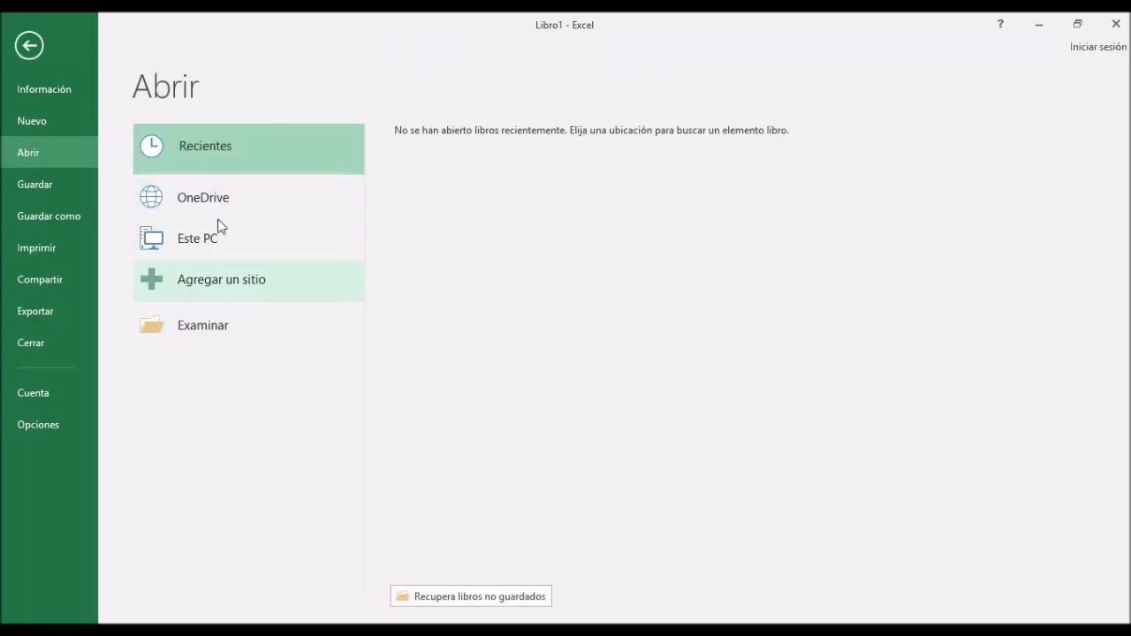
{"action": "left_click", "coordinate": [11, 434]}
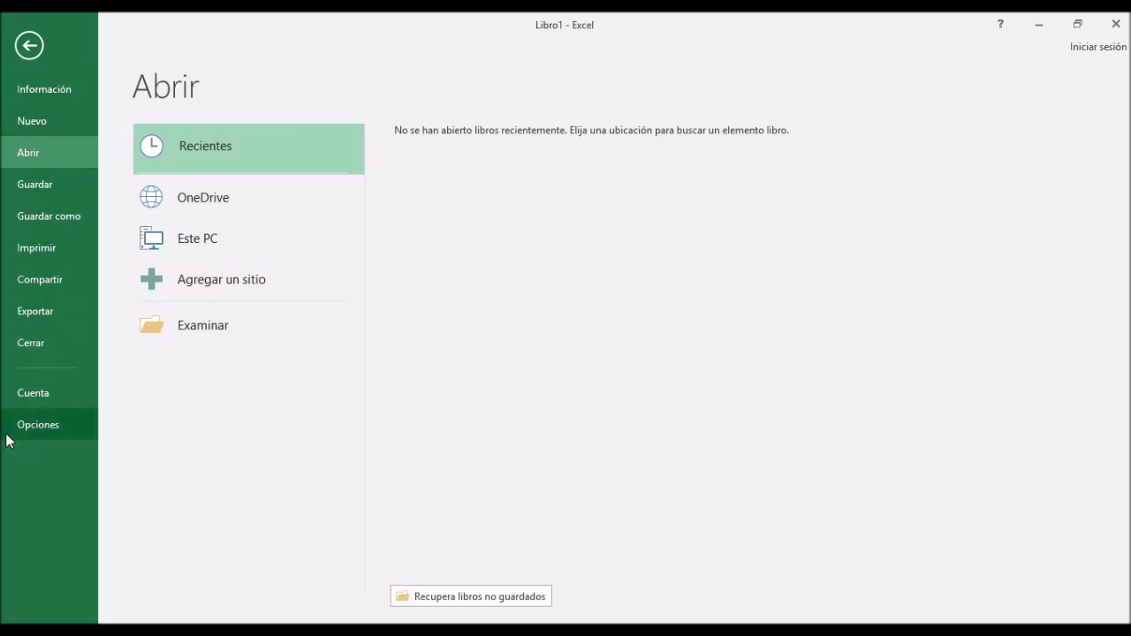
{"action": "left_click", "coordinate": [63, 119]}
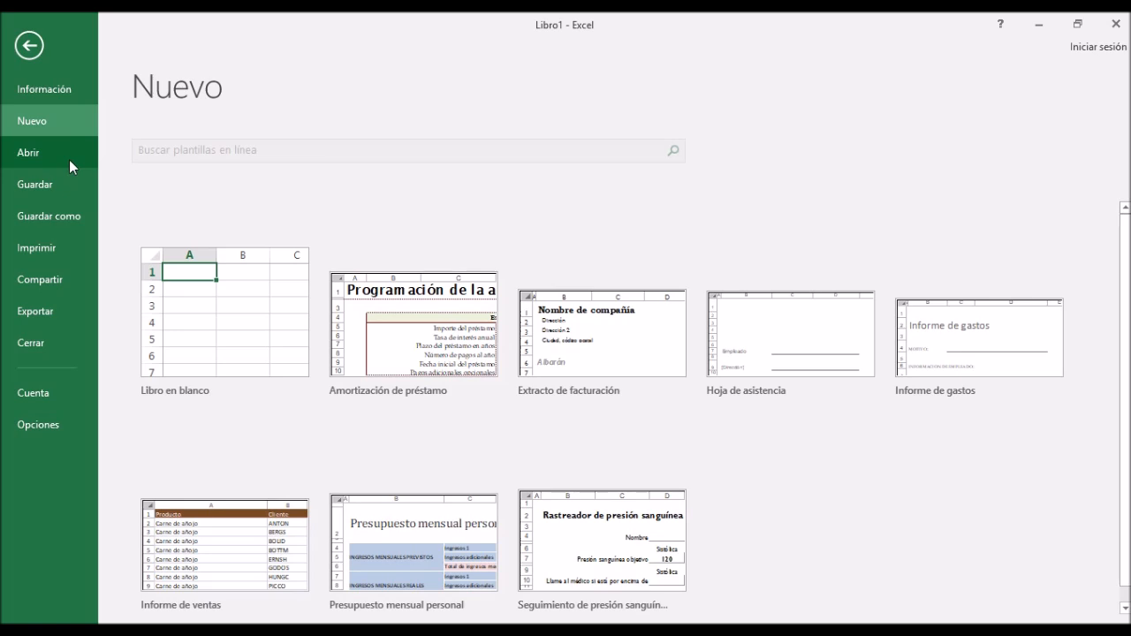
{"action": "left_click", "coordinate": [70, 154]}
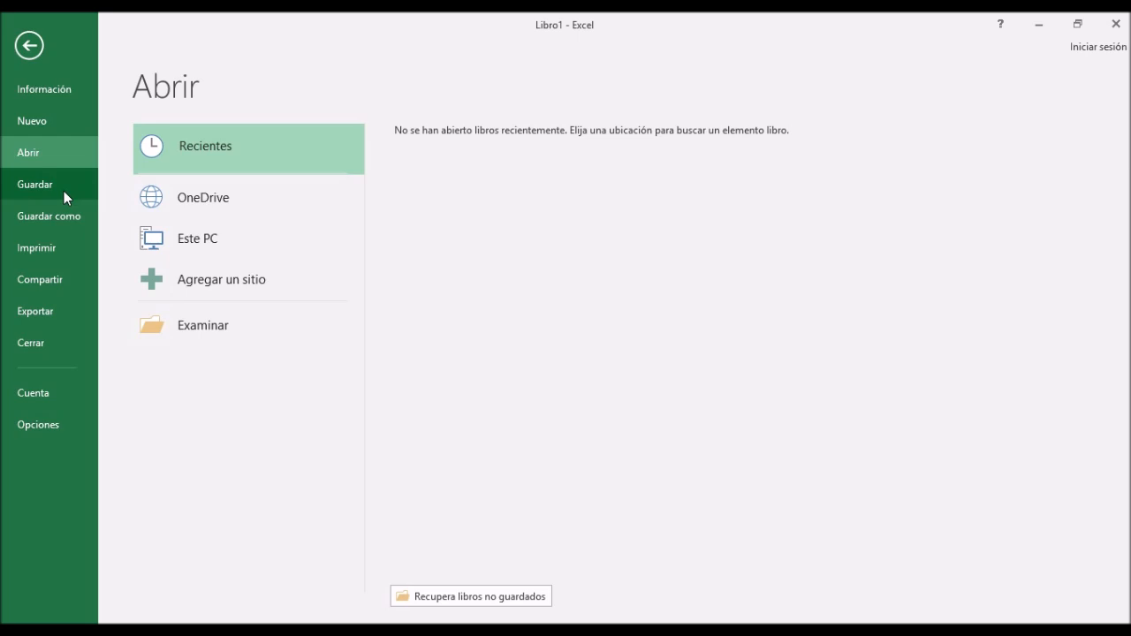
{"action": "left_click", "coordinate": [64, 191]}
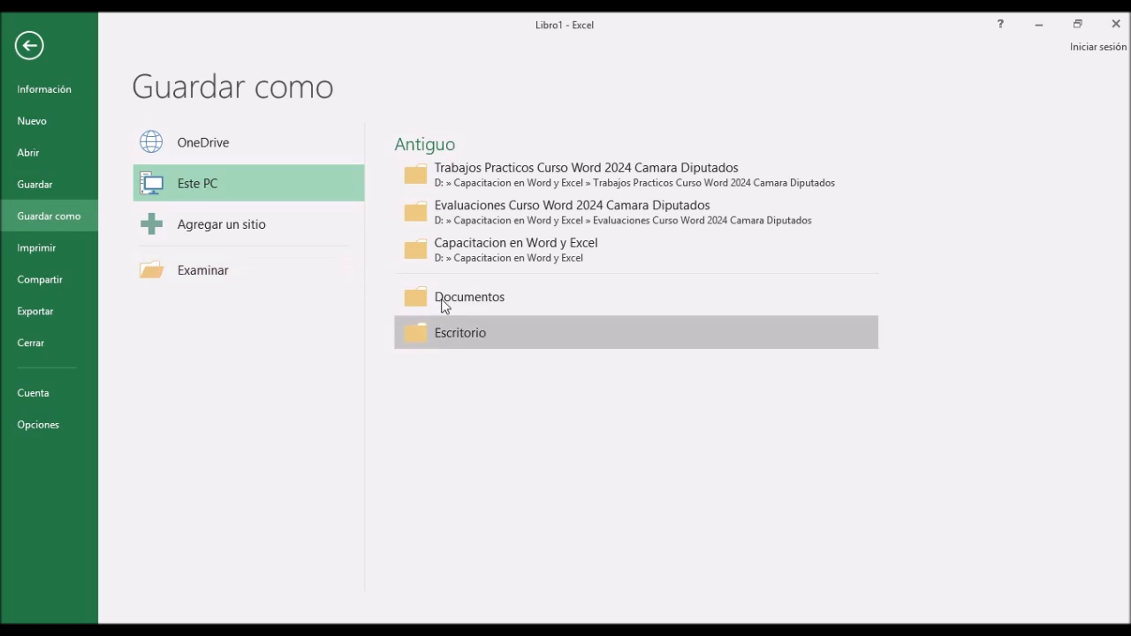
{"action": "left_click", "coordinate": [59, 217]}
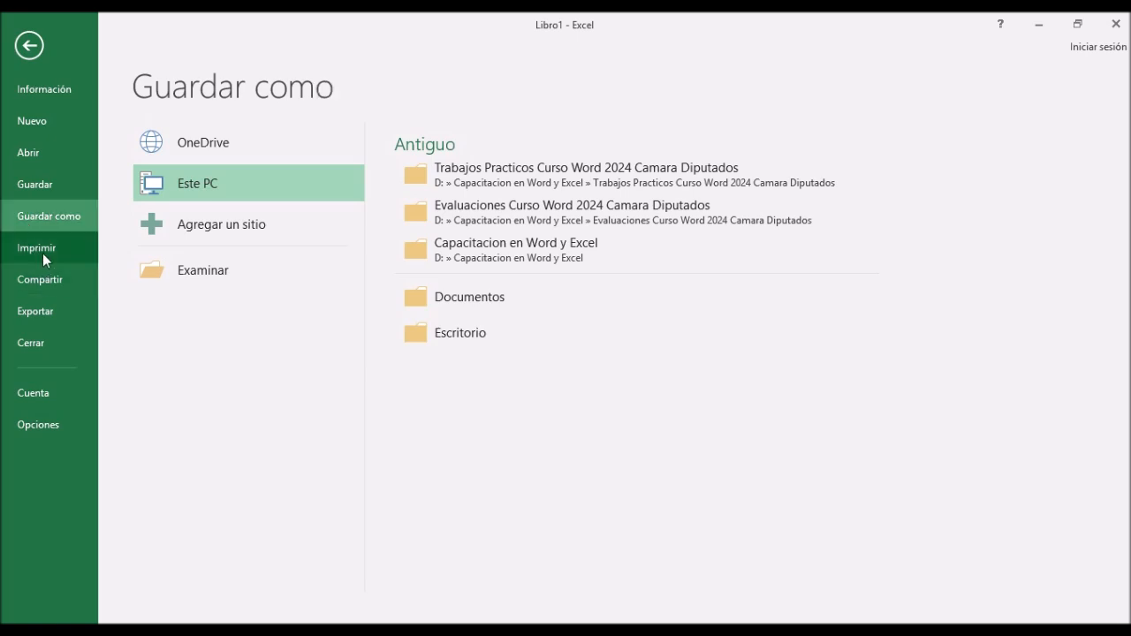
{"action": "left_click", "coordinate": [43, 252]}
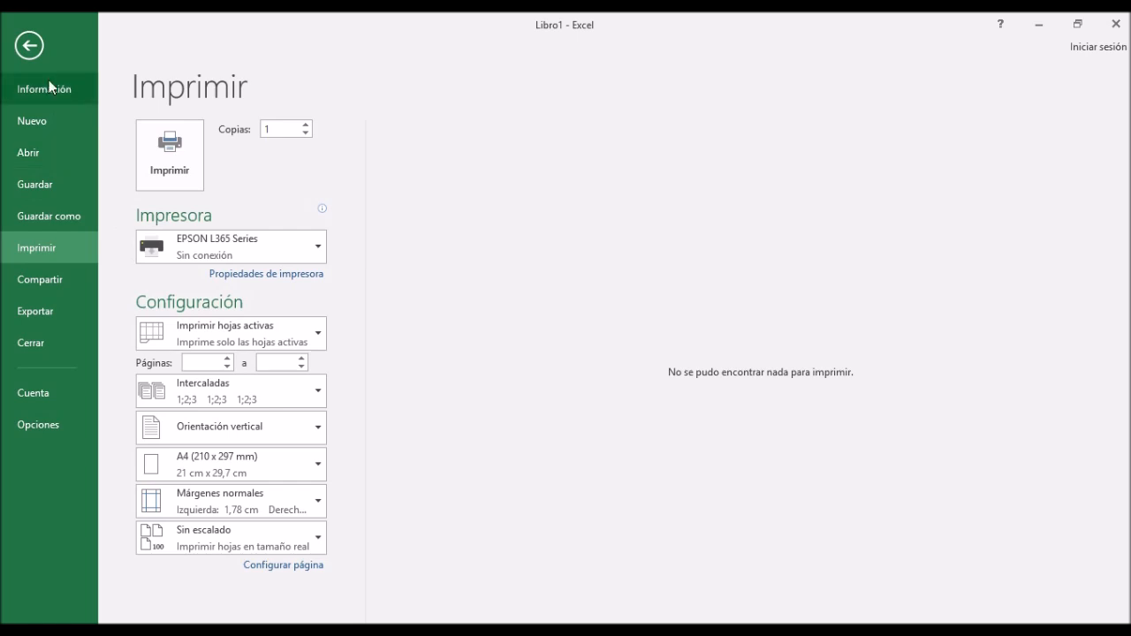
{"action": "left_click", "coordinate": [33, 49]}
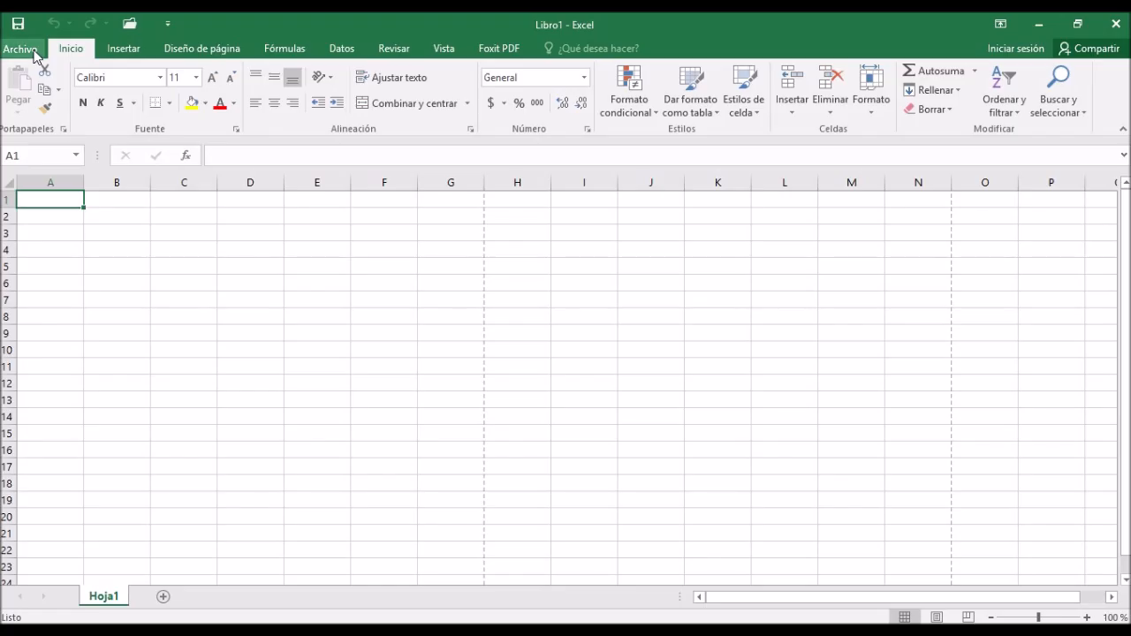
{"action": "left_click", "coordinate": [116, 59]}
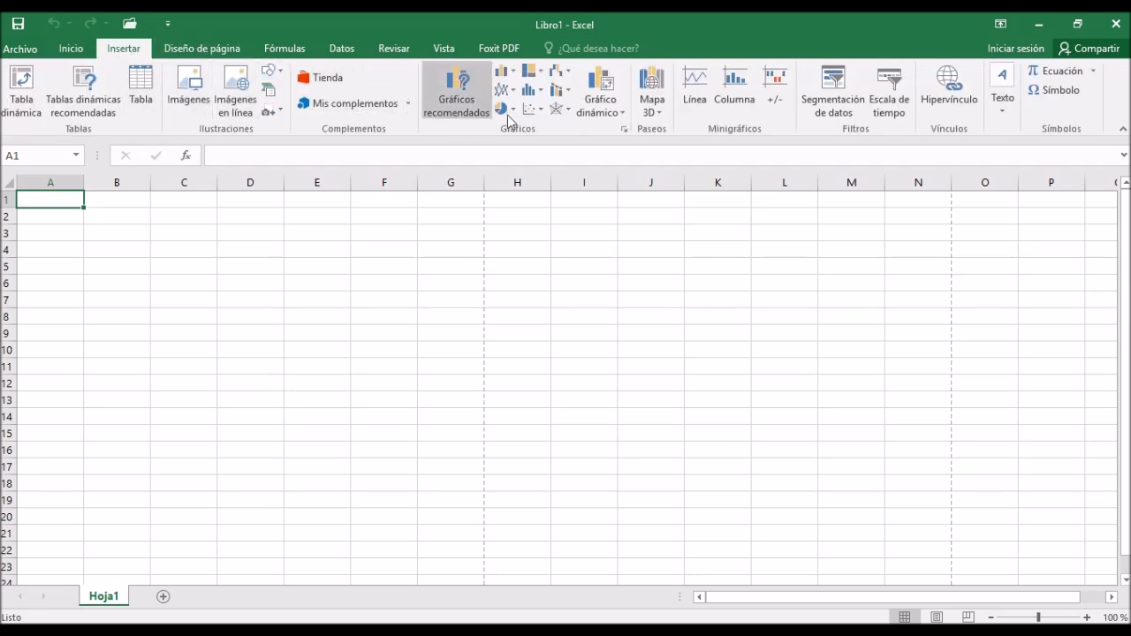
{"action": "left_click", "coordinate": [202, 54]}
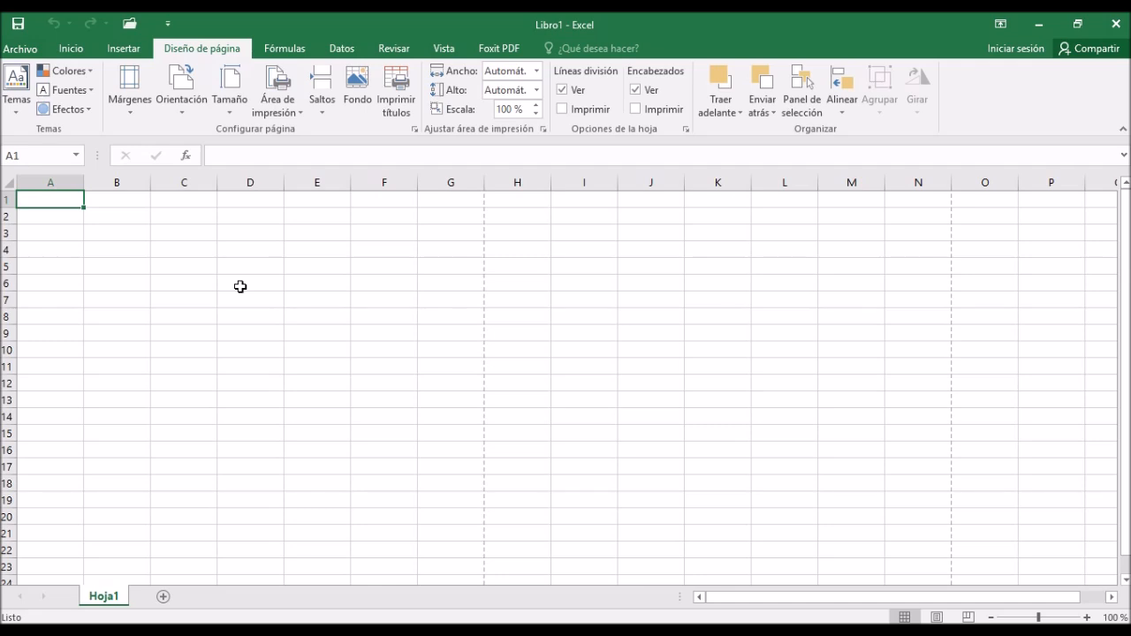
{"action": "left_click", "coordinate": [61, 51]}
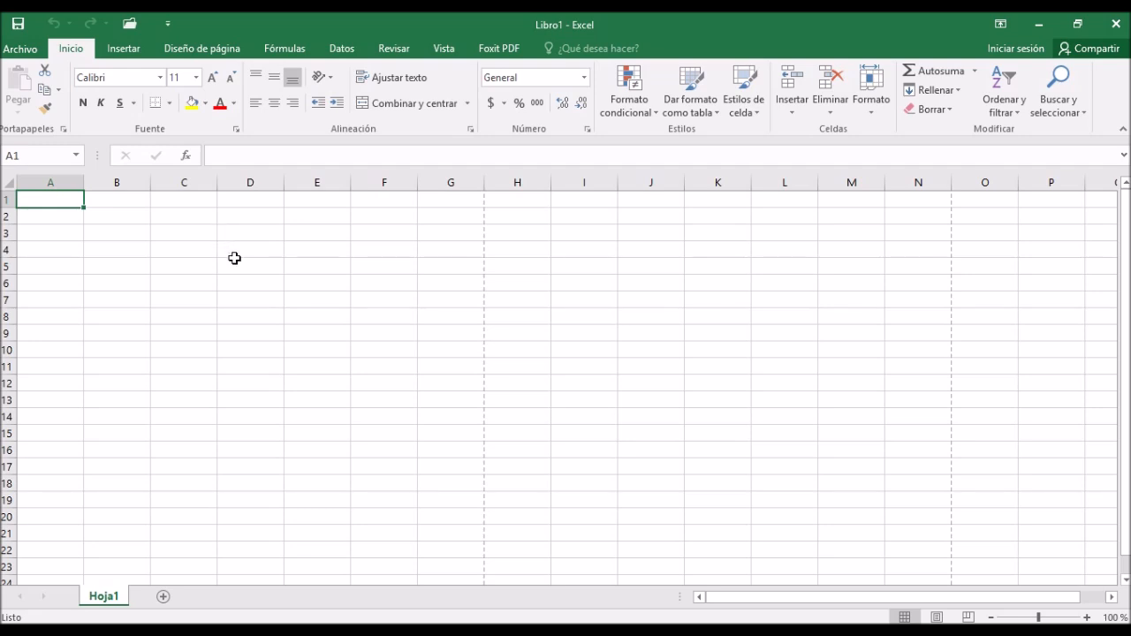
Step: Apply the Normal margin preset to the sheet
{"action": "left_click", "coordinate": [226, 52]}
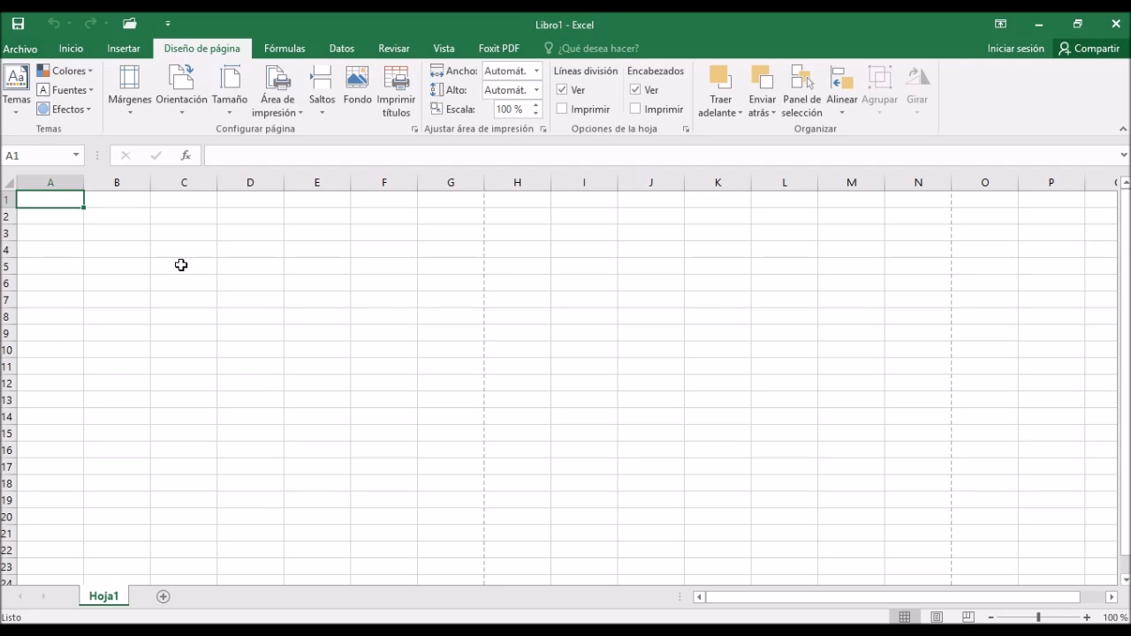
{"action": "left_click", "coordinate": [137, 97]}
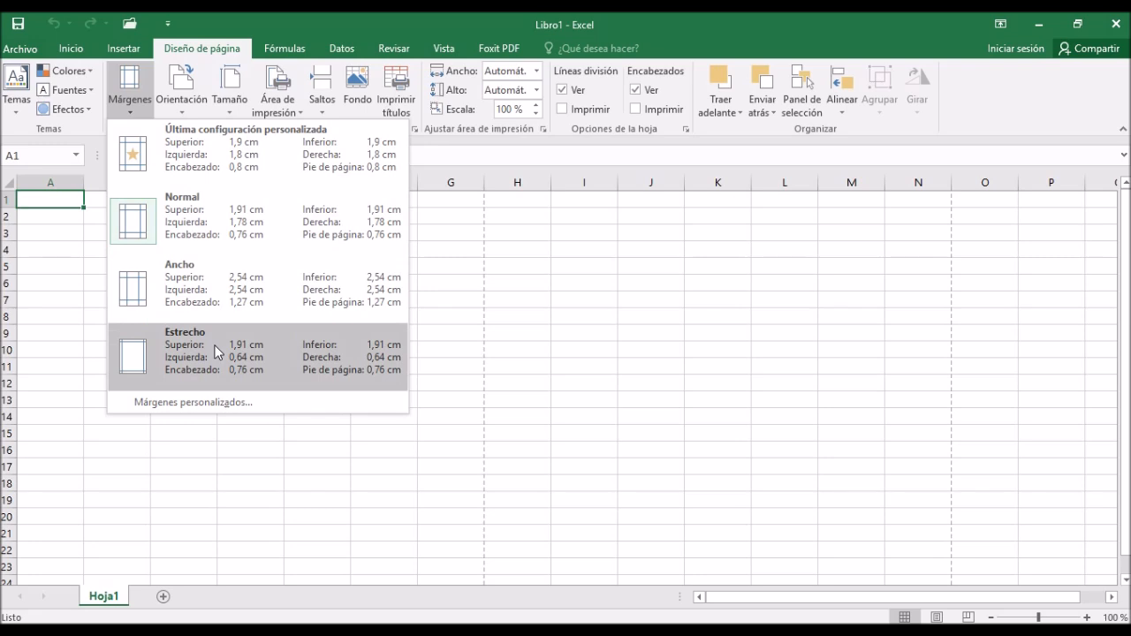
{"action": "left_click", "coordinate": [191, 236]}
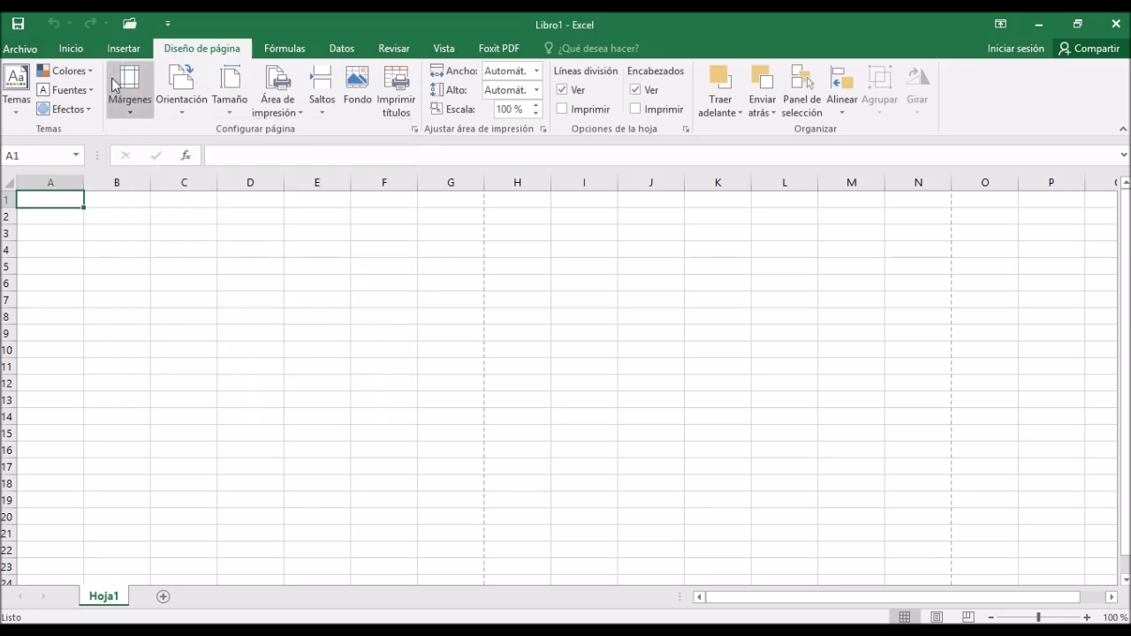
{"action": "left_click", "coordinate": [128, 101]}
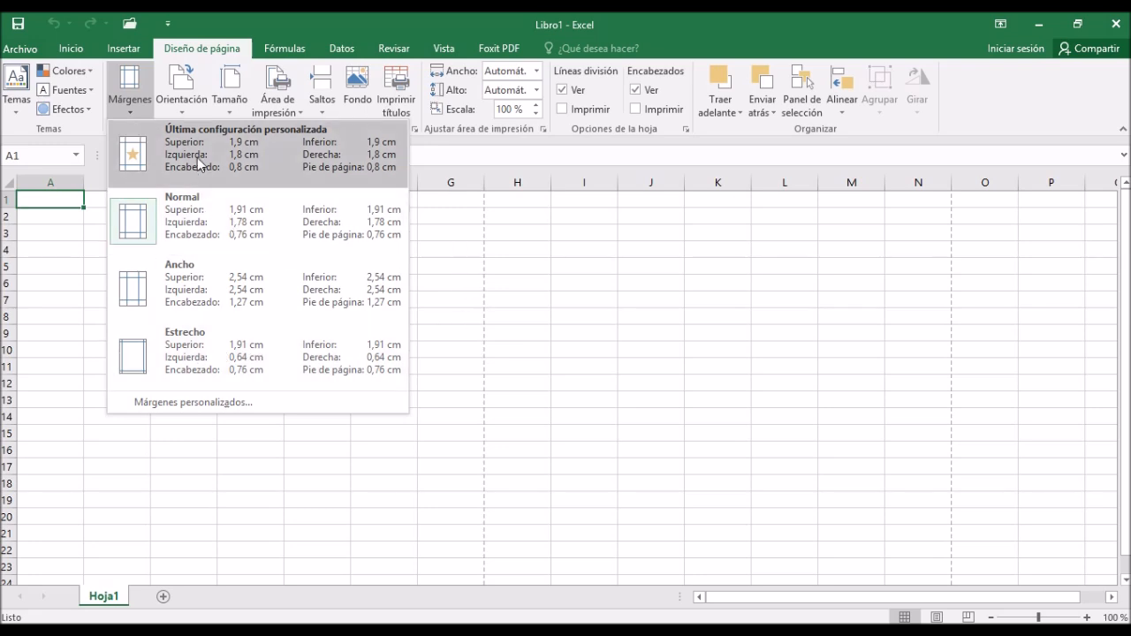
{"action": "left_click", "coordinate": [200, 217]}
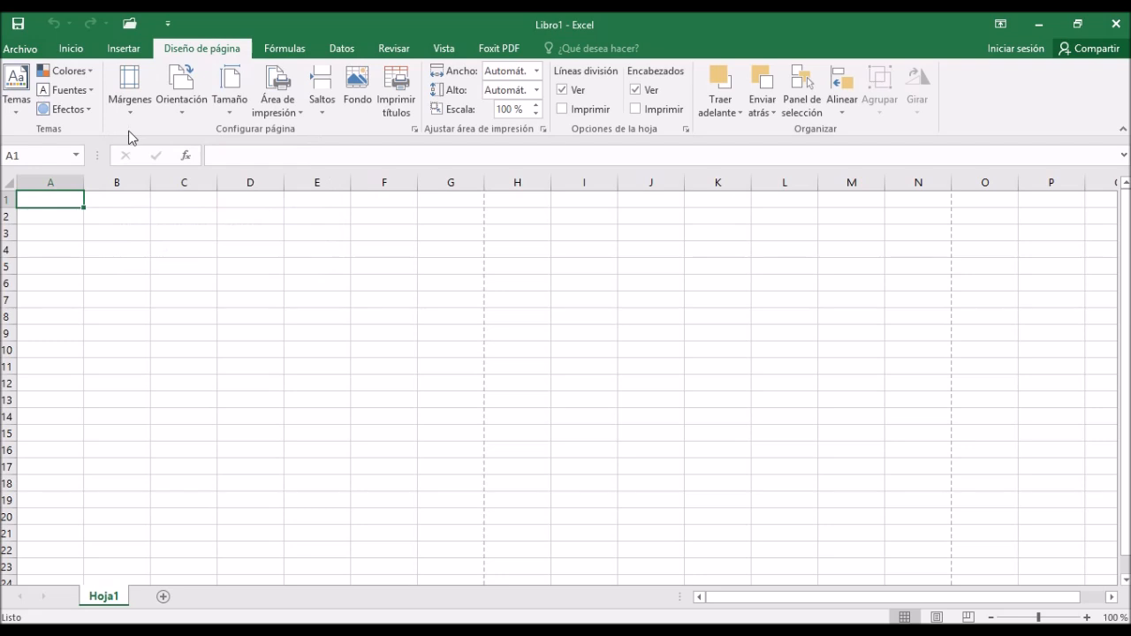
Step: Open the custom margin settings and set the top margin to 0,9 cm
{"action": "left_click", "coordinate": [142, 108]}
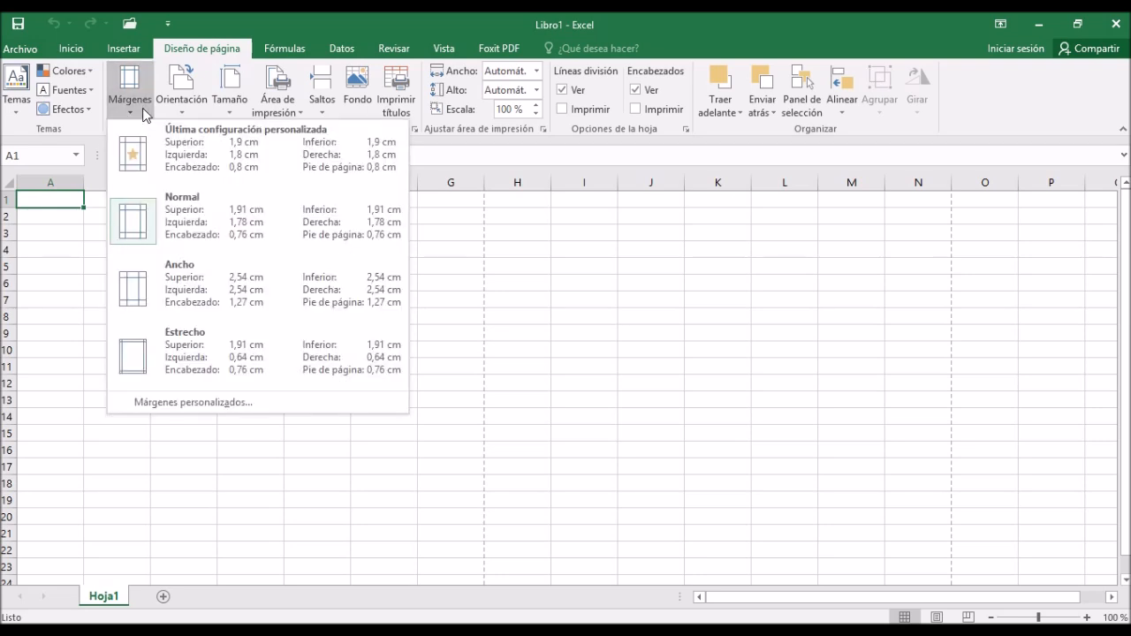
{"action": "left_click", "coordinate": [188, 404]}
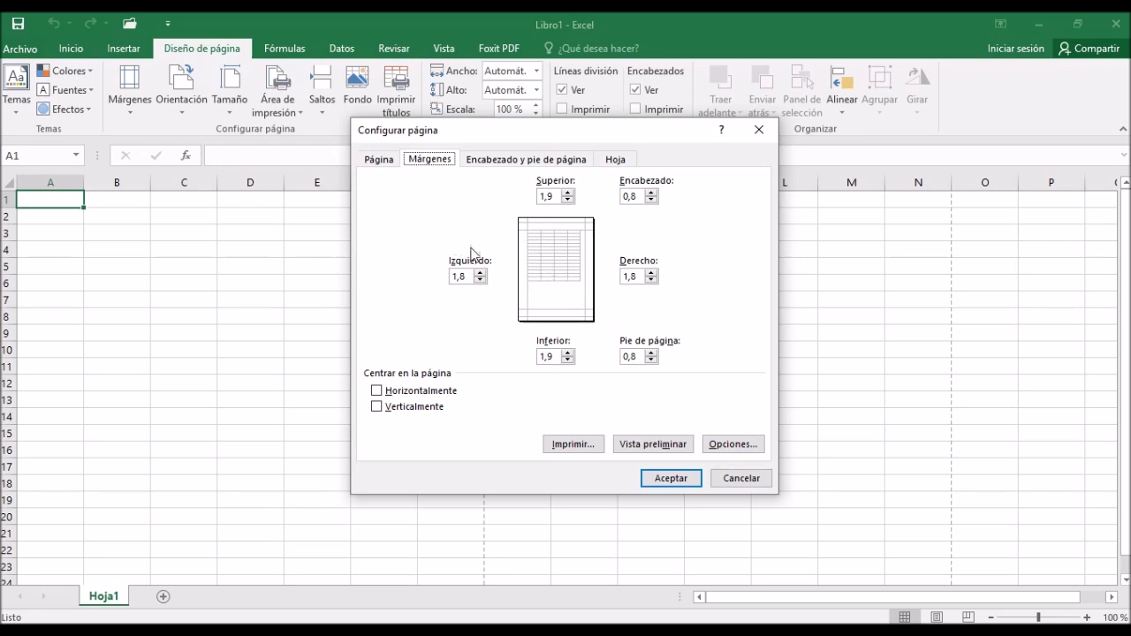
{"action": "left_click", "coordinate": [567, 196]}
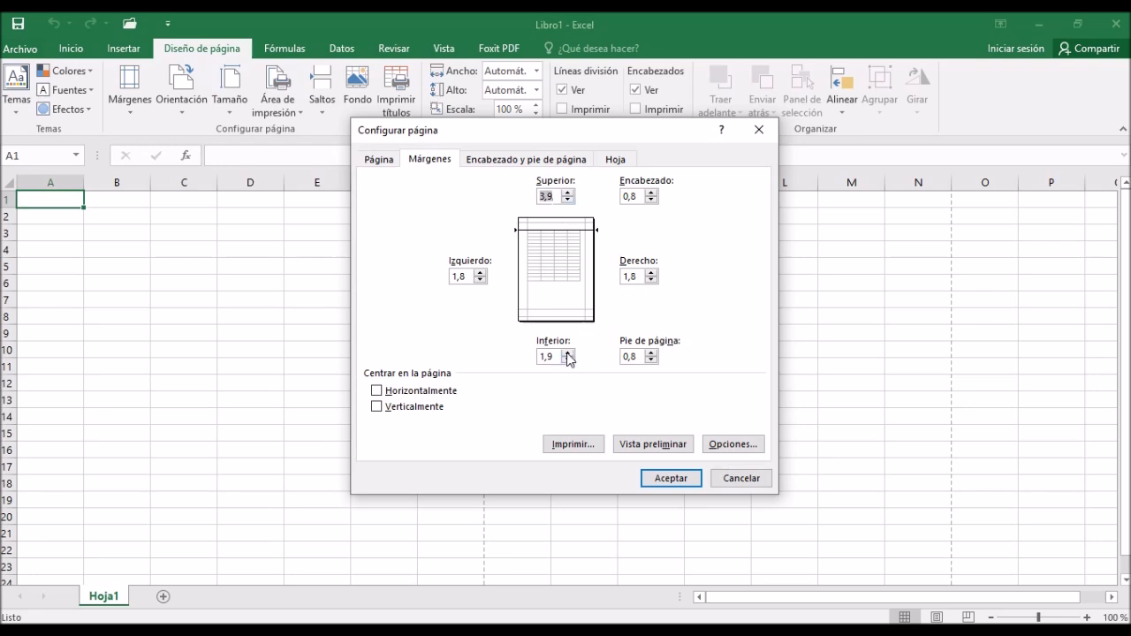
{"action": "left_click", "coordinate": [569, 200]}
{"action": "left_click", "coordinate": [569, 201]}
{"action": "left_click", "coordinate": [569, 201]}
{"action": "left_click", "coordinate": [569, 201]}
{"action": "left_click", "coordinate": [569, 201]}
{"action": "left_click", "coordinate": [569, 201]}
Step: Set the left margin to 3,3 cm and the right margin to 4,3 cm
{"action": "left_click", "coordinate": [480, 272]}
{"action": "left_click", "coordinate": [481, 273]}
{"action": "left_click", "coordinate": [482, 273]}
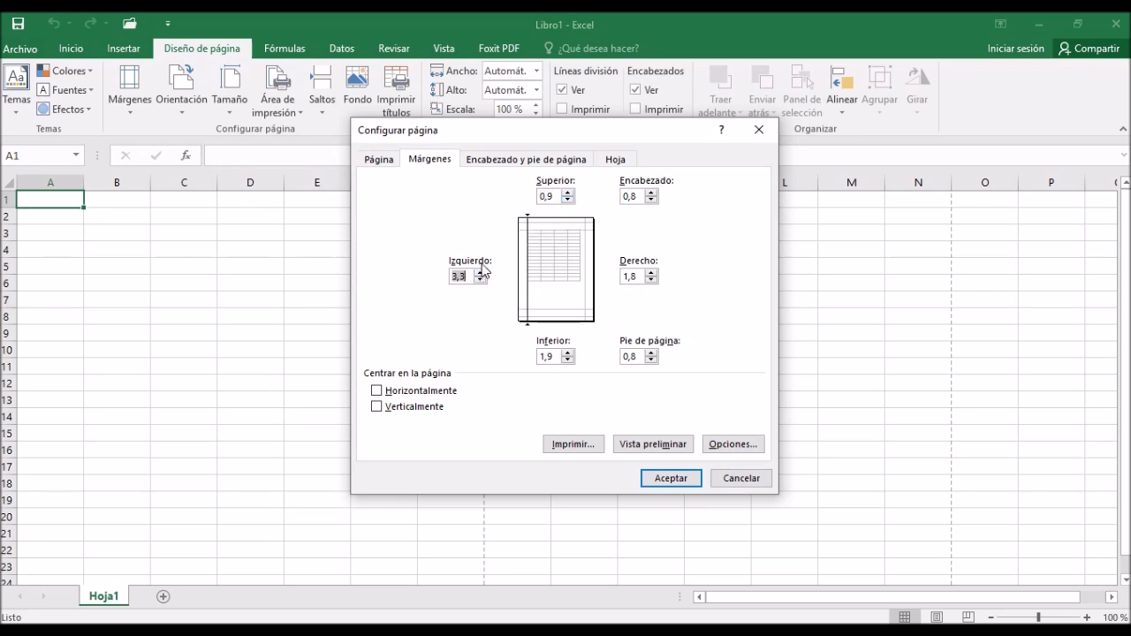
{"action": "left_click", "coordinate": [653, 272]}
{"action": "left_click", "coordinate": [652, 272]}
{"action": "left_click", "coordinate": [653, 272]}
{"action": "left_click", "coordinate": [652, 272]}
{"action": "left_click", "coordinate": [652, 272]}
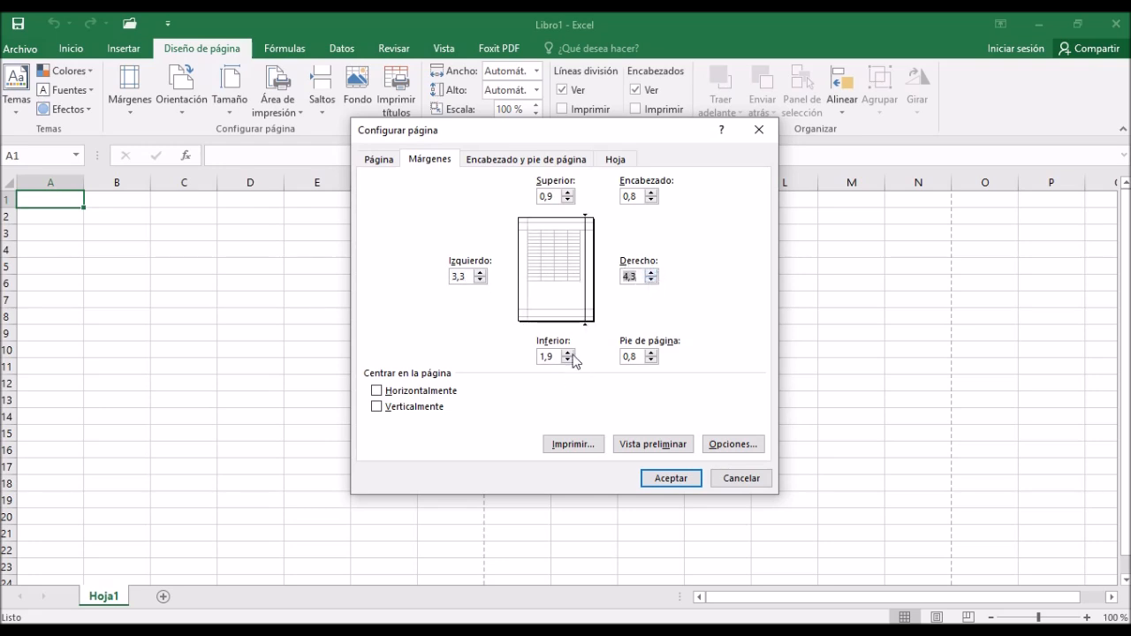
Step: Set the bottom margin to 0
{"action": "key", "text": "Tab"}
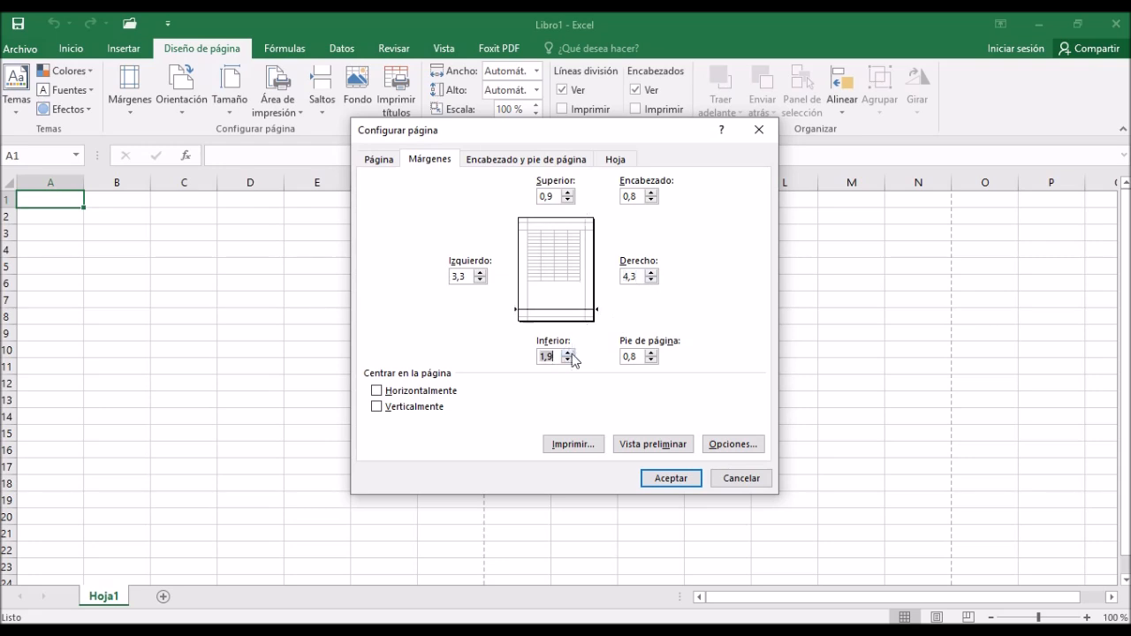
{"action": "left_click", "coordinate": [569, 352]}
{"action": "left_click", "coordinate": [568, 352]}
{"action": "type", "text": "0"}
Step: Set the header margin to 3,3 cm and the footer margin to 5,8 cm
{"action": "left_click", "coordinate": [650, 192]}
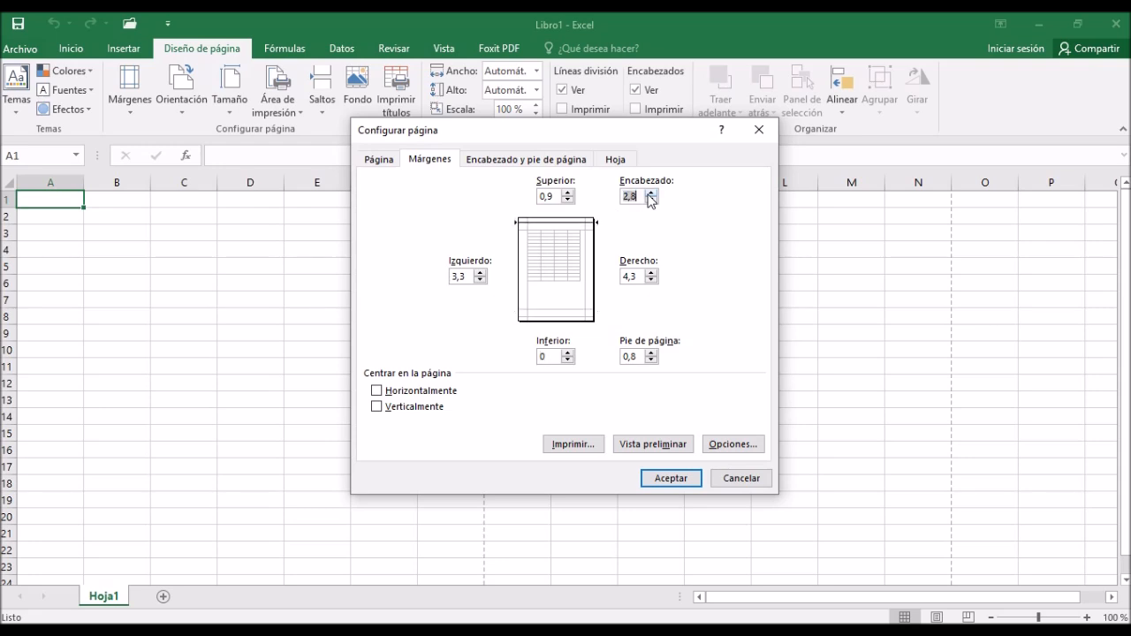
{"action": "left_click", "coordinate": [651, 193]}
{"action": "left_click", "coordinate": [650, 353]}
{"action": "left_click", "coordinate": [651, 353]}
{"action": "left_click", "coordinate": [650, 353]}
{"action": "left_click", "coordinate": [651, 352]}
{"action": "left_click", "coordinate": [651, 352]}
{"action": "left_click", "coordinate": [651, 353]}
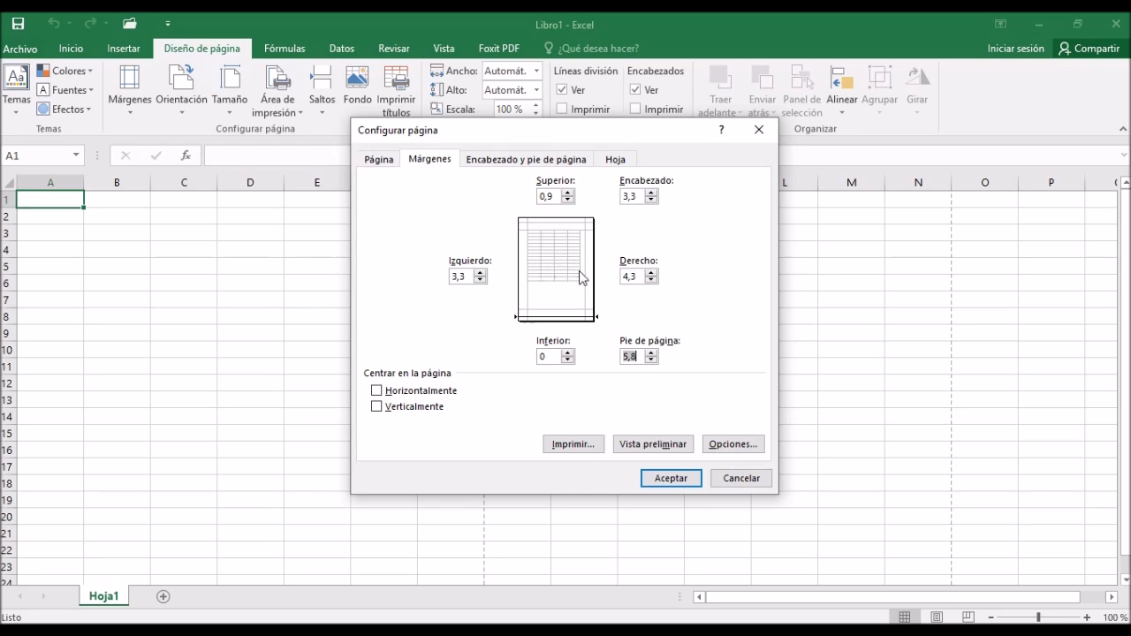
Step: Try centring the content on the page horizontally and vertically, switching each option off again
{"action": "left_click", "coordinate": [377, 392]}
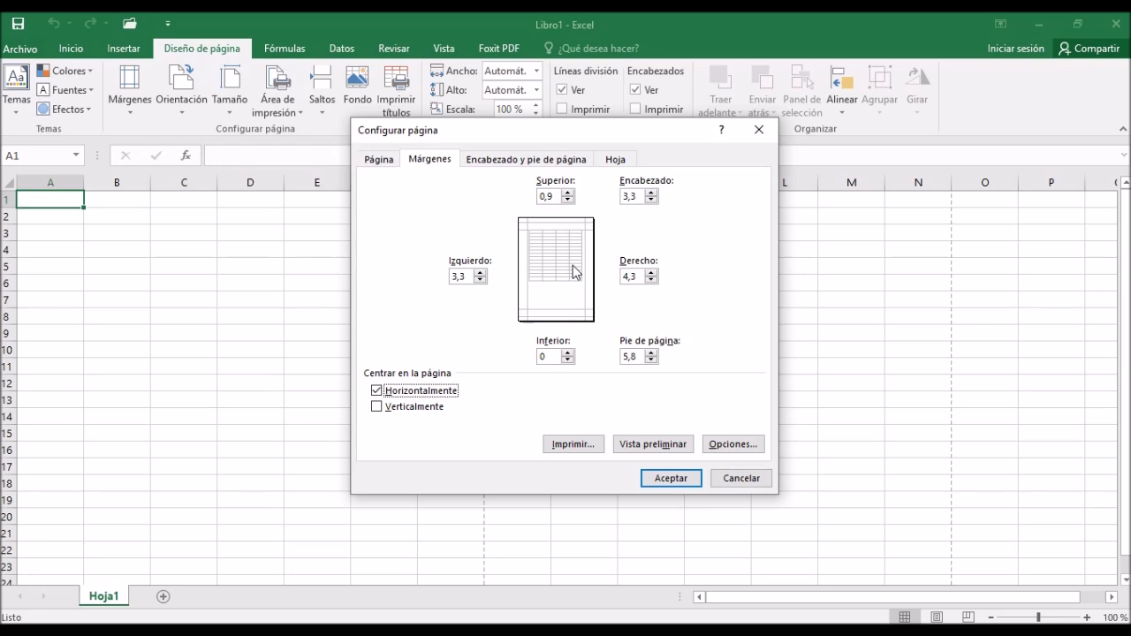
{"action": "left_click", "coordinate": [380, 392]}
{"action": "left_click", "coordinate": [378, 409]}
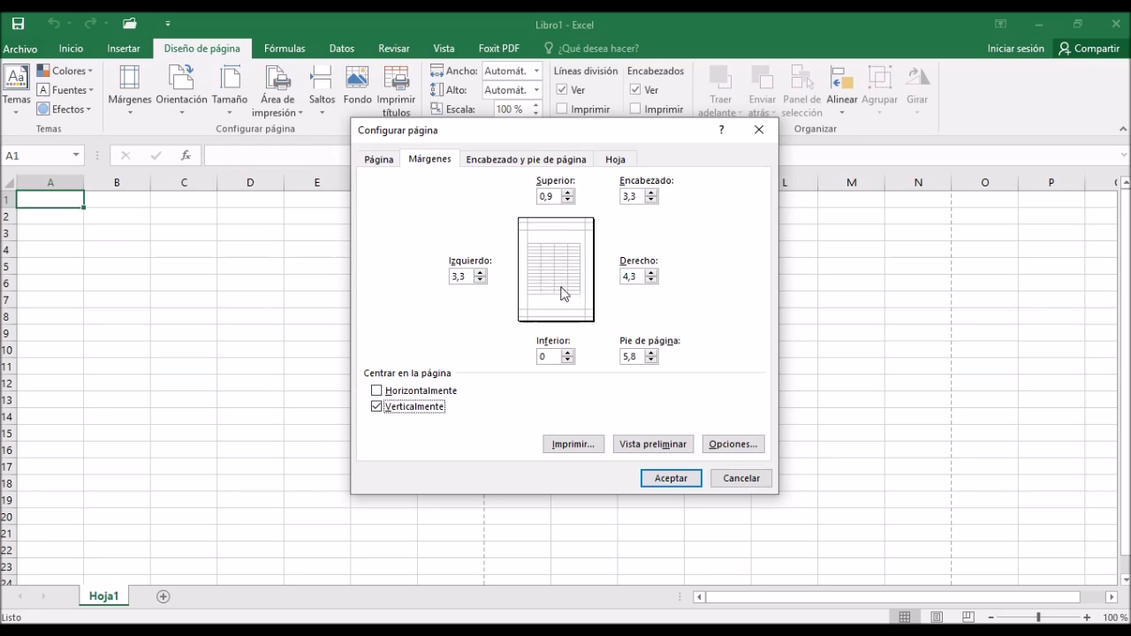
{"action": "left_click", "coordinate": [378, 409]}
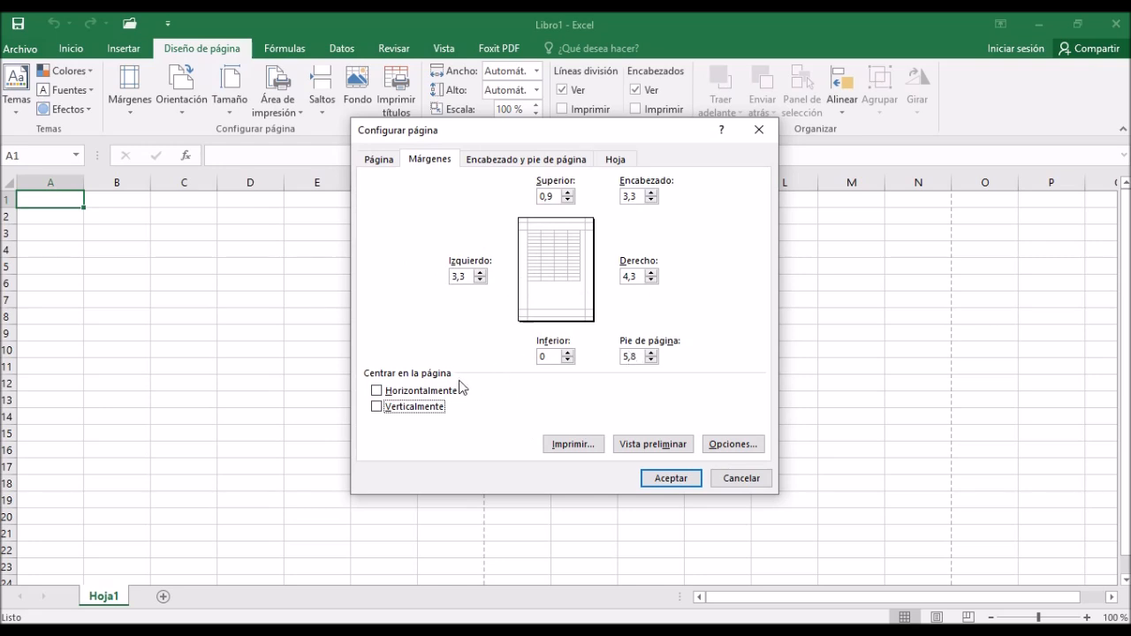
Step: Apply the custom margins and set the page orientation to Horizontal
{"action": "left_click", "coordinate": [651, 478]}
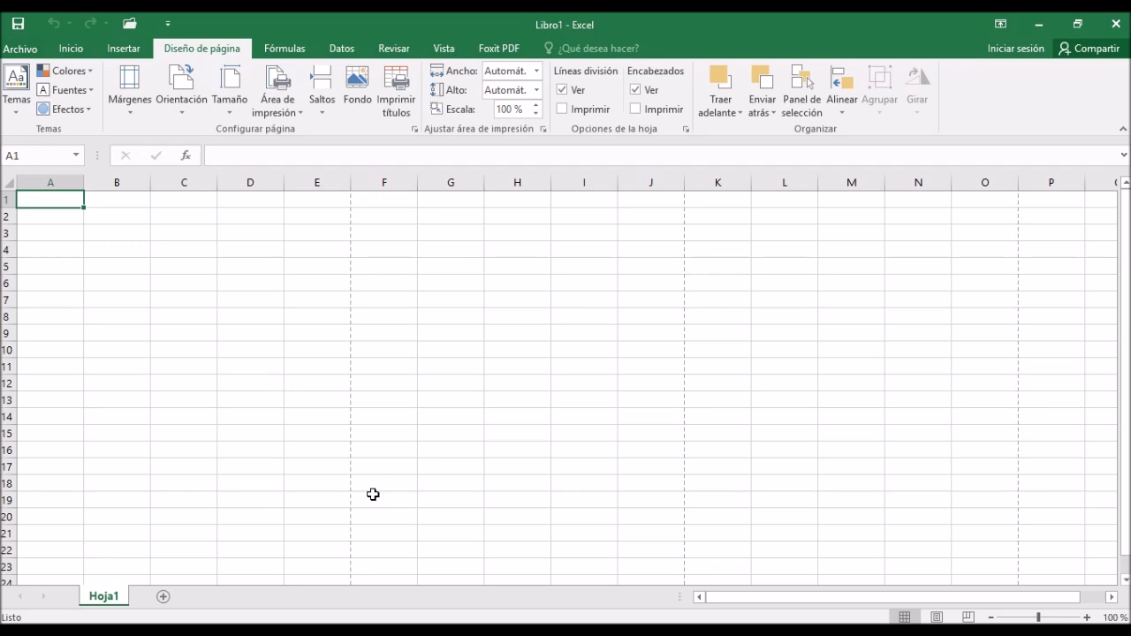
{"action": "left_click", "coordinate": [166, 95]}
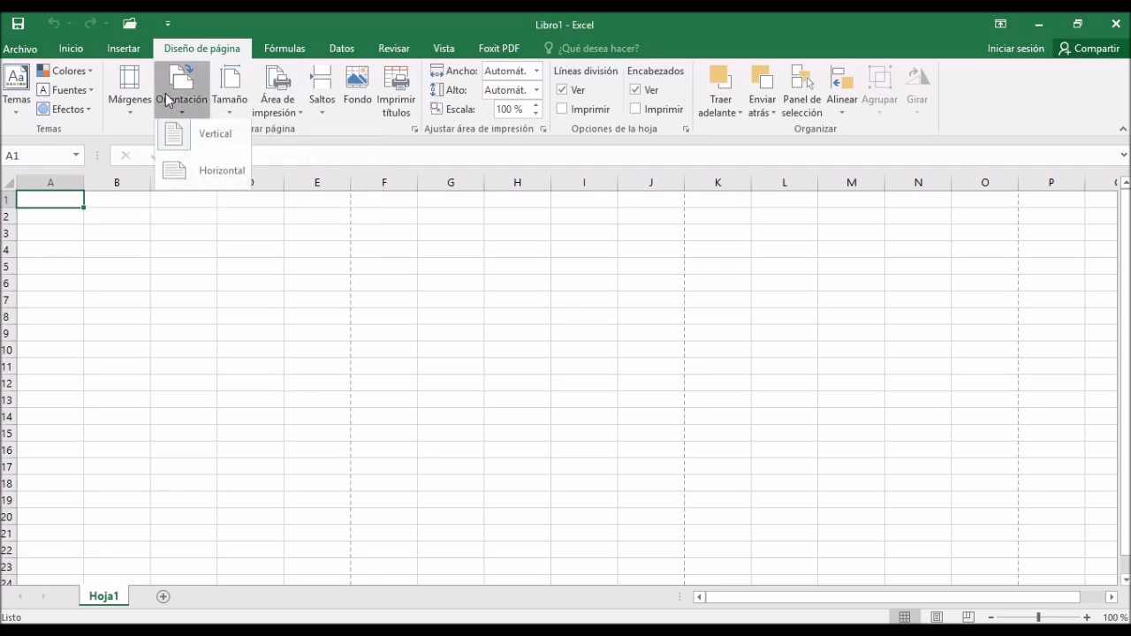
{"action": "left_click", "coordinate": [225, 176]}
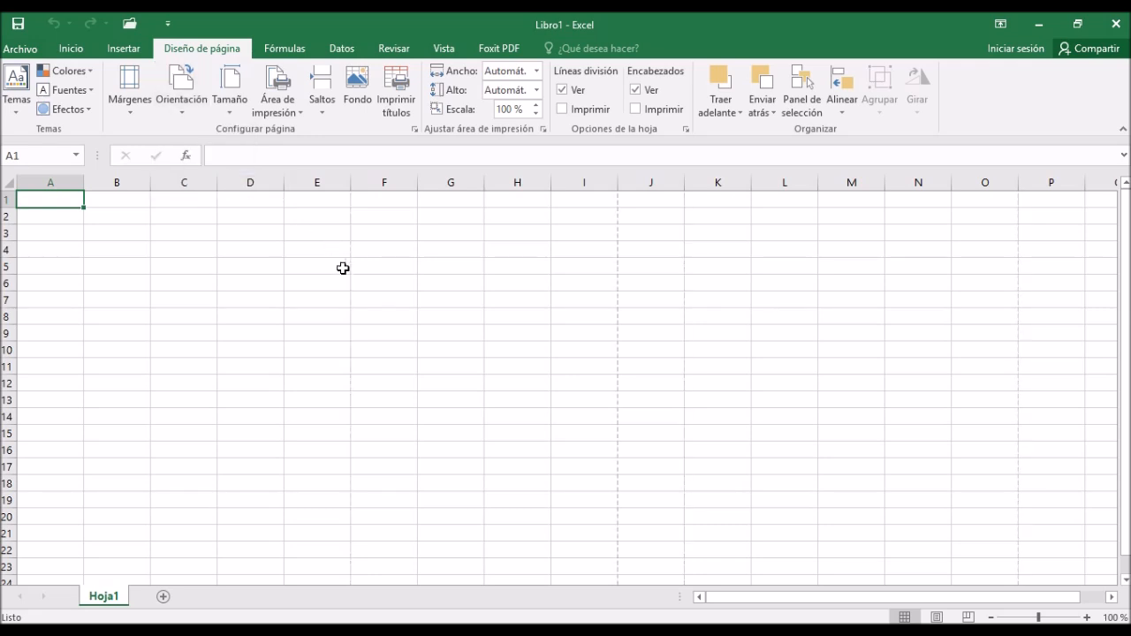
Step: Set the page orientation to Vertical
{"action": "left_click", "coordinate": [186, 119]}
{"action": "left_click", "coordinate": [186, 119]}
{"action": "left_click", "coordinate": [183, 107]}
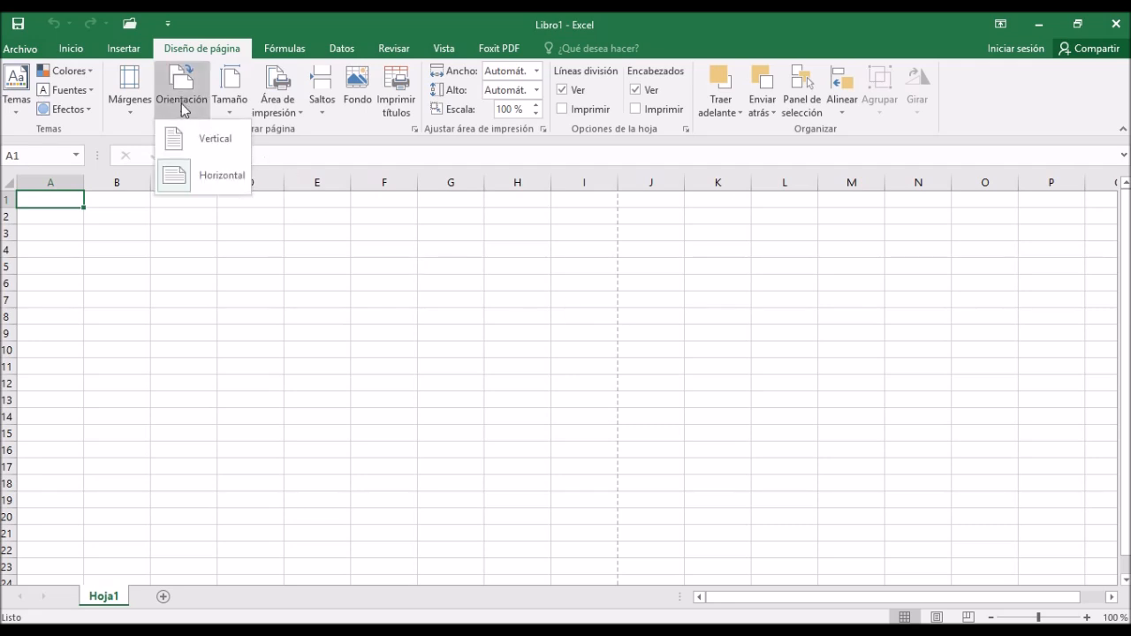
{"action": "left_click", "coordinate": [210, 142]}
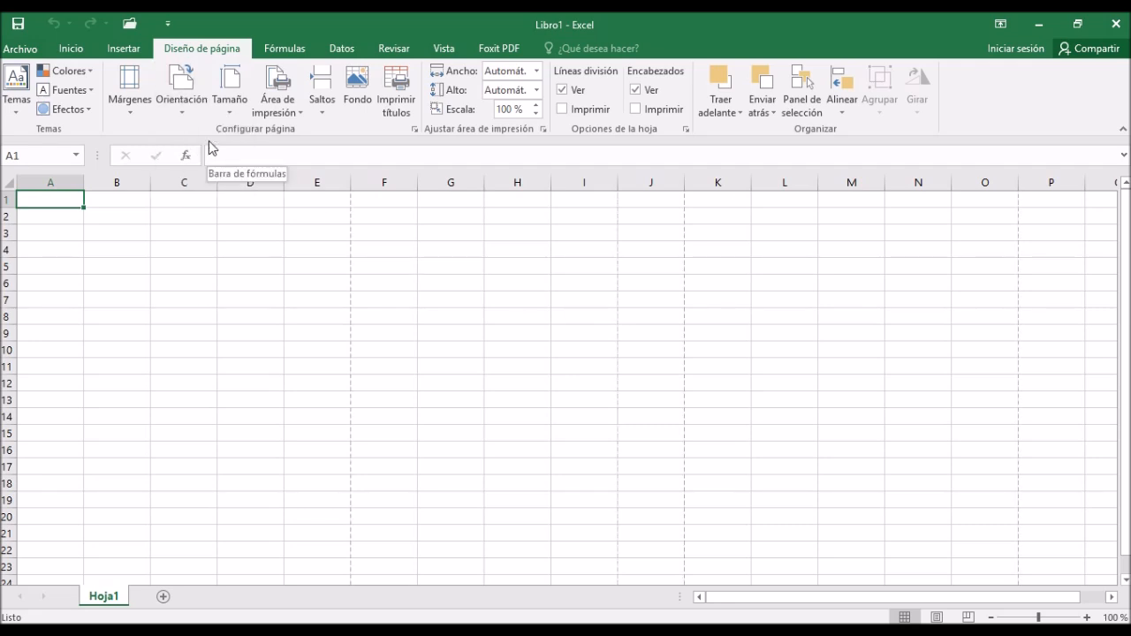
Step: Try the Legal (8 1/2 x 14 pulg.) paper size, then return to A4 (210 x 297 mm)
{"action": "left_click", "coordinate": [240, 93]}
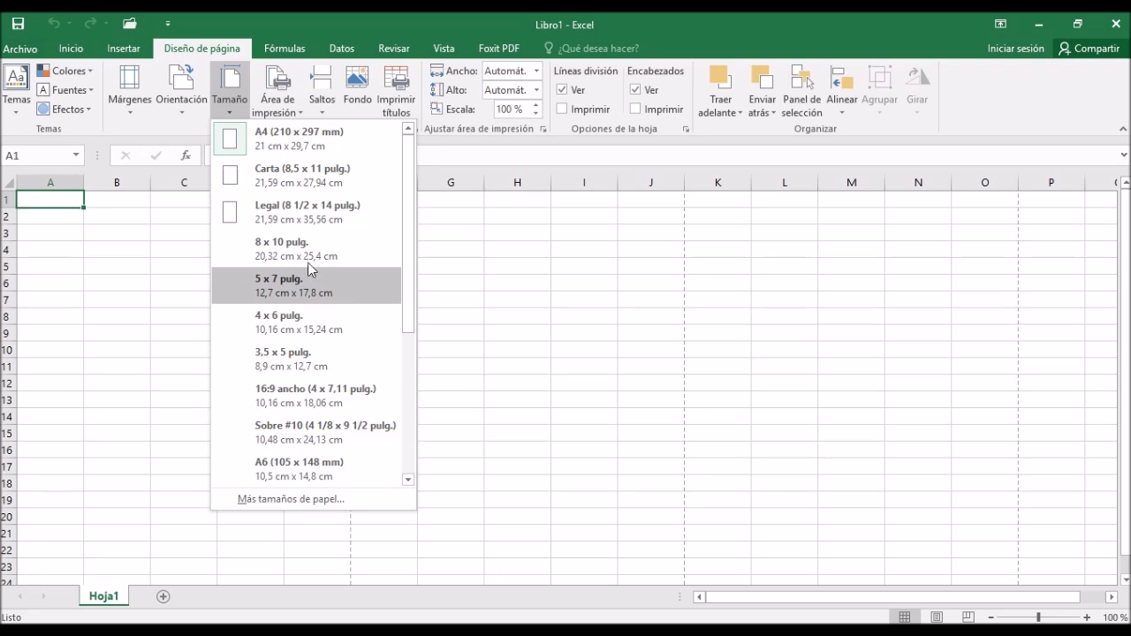
{"action": "left_click", "coordinate": [308, 215]}
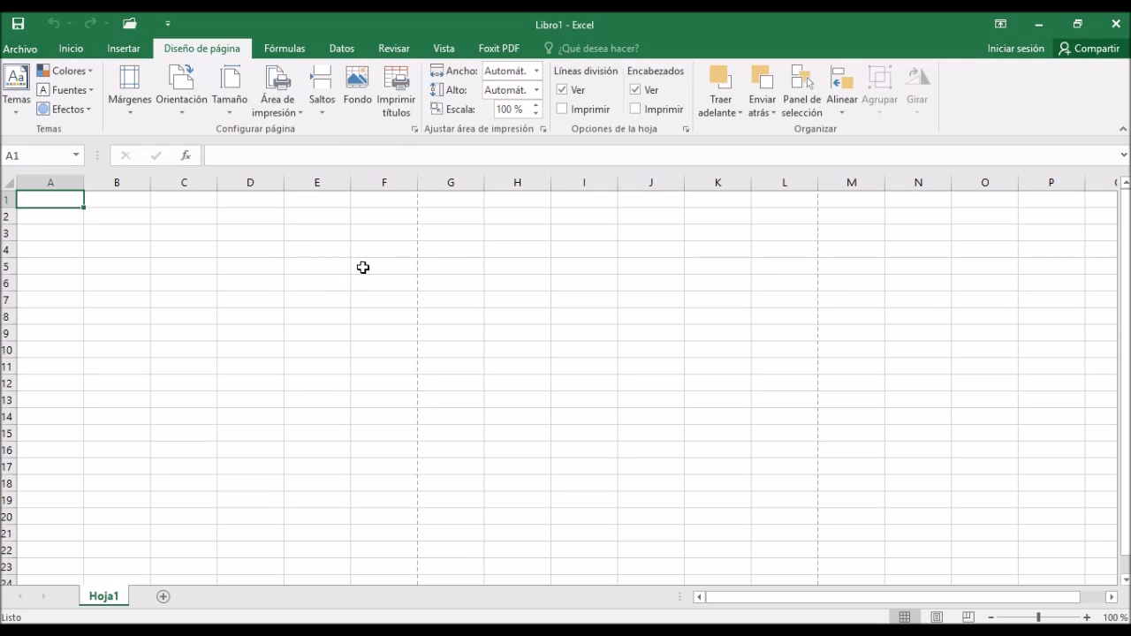
{"action": "left_click", "coordinate": [233, 95]}
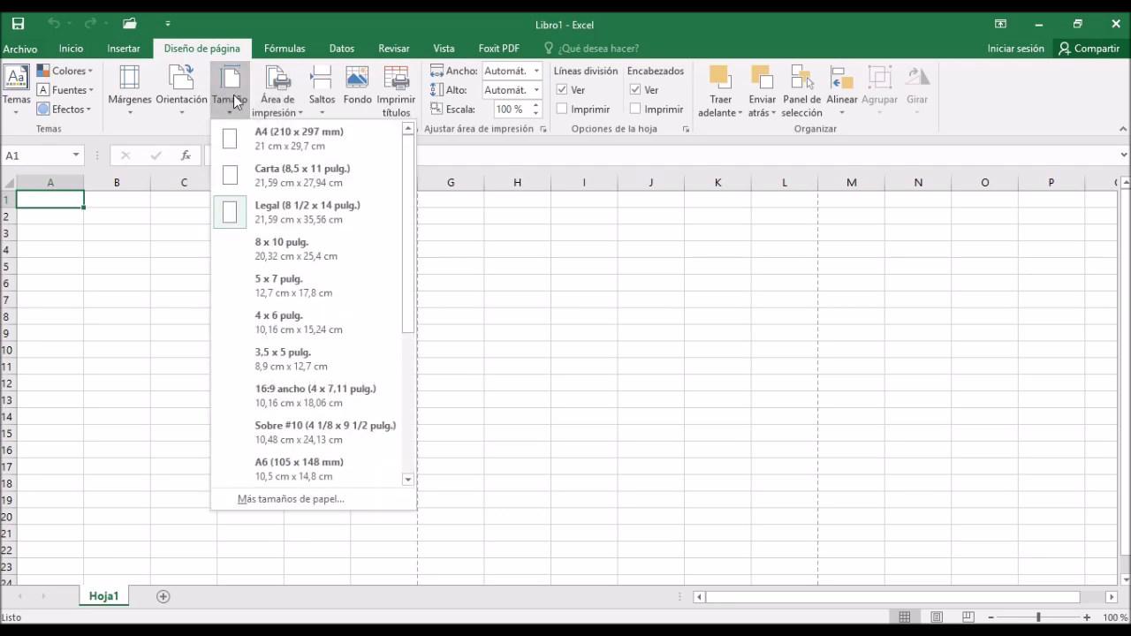
{"action": "left_click", "coordinate": [272, 146]}
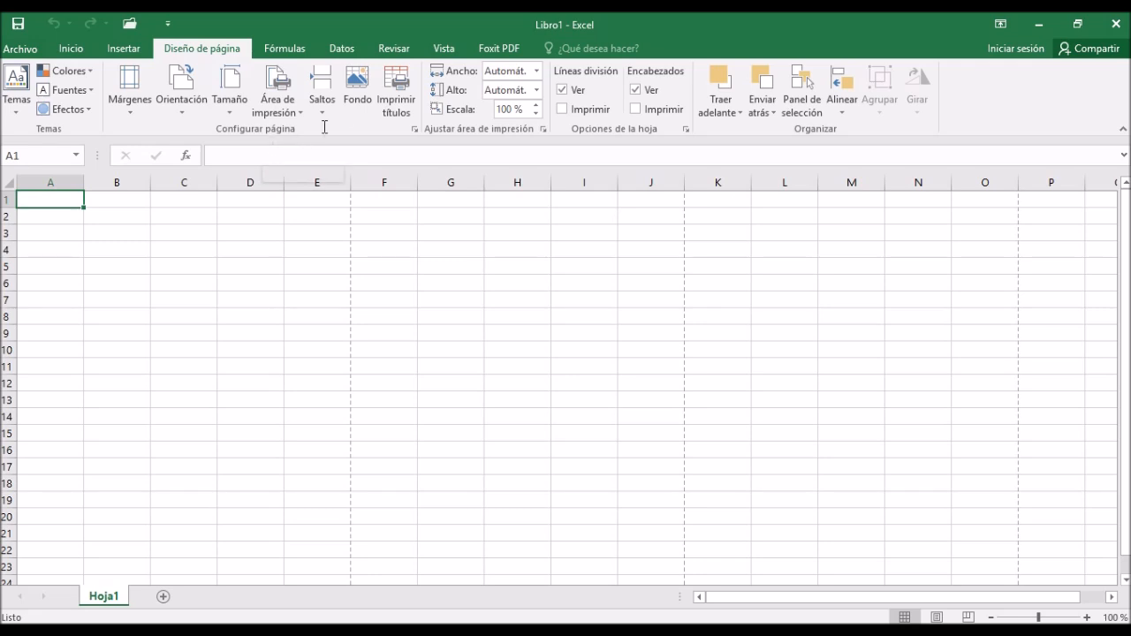
Step: Try the "logo office" picture from the local Imágenes folder as the sheet background, working offline
{"action": "left_click", "coordinate": [351, 106]}
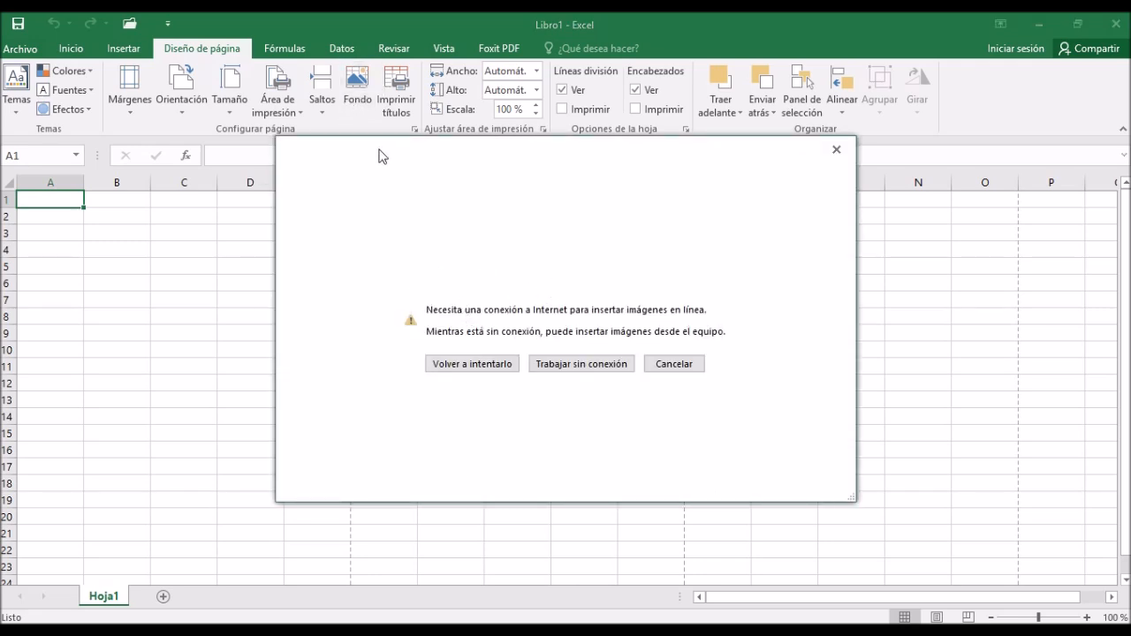
{"action": "left_click", "coordinate": [607, 369]}
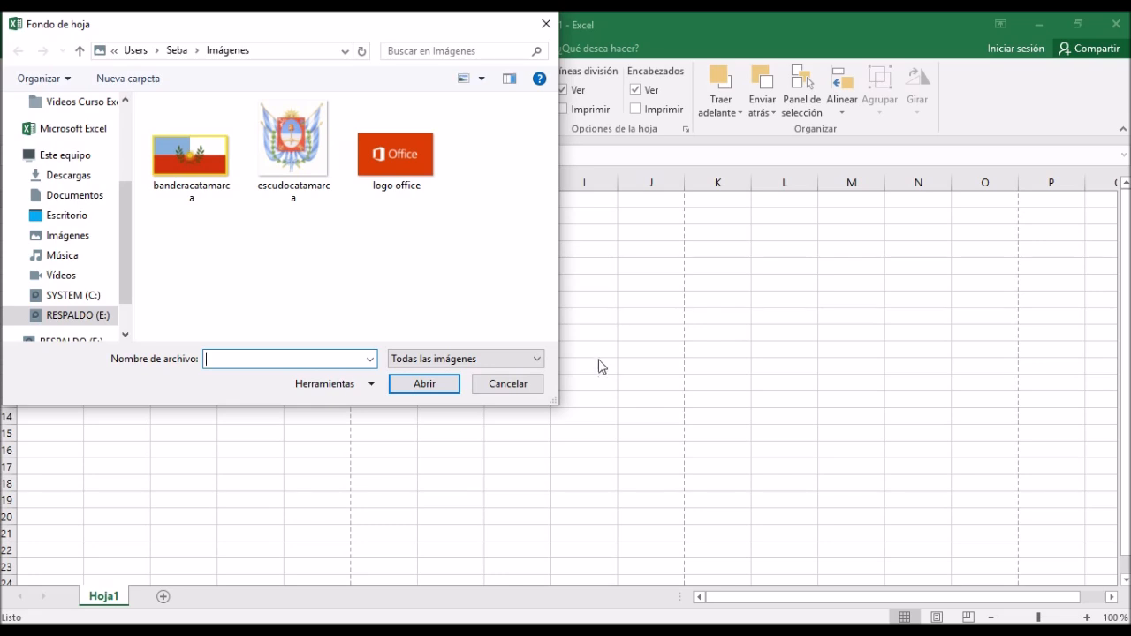
{"action": "left_click", "coordinate": [401, 146]}
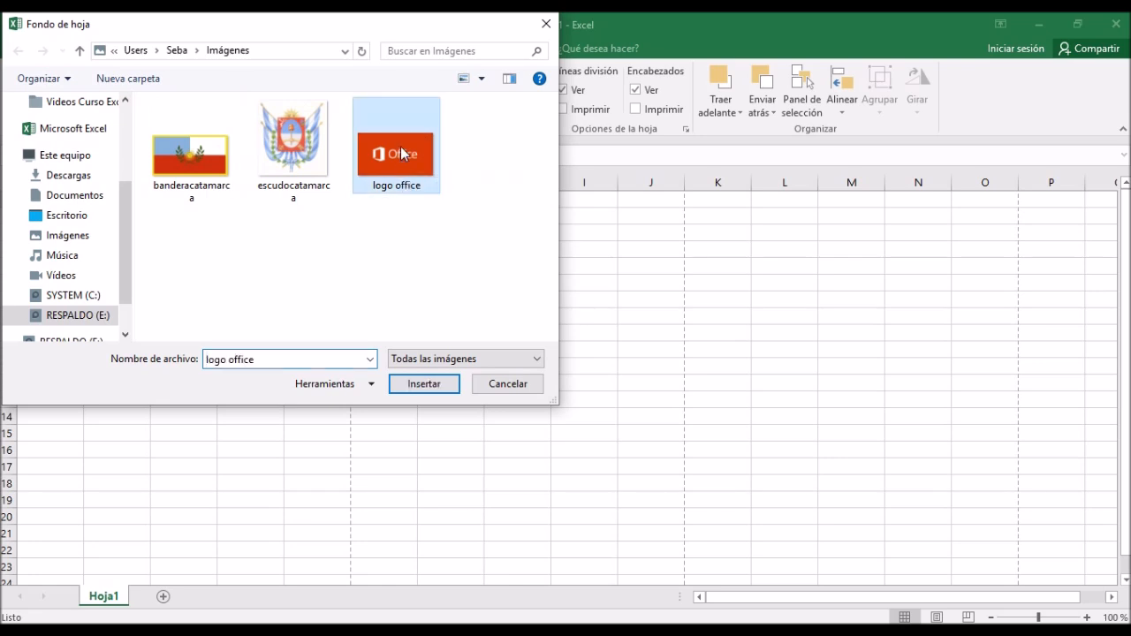
{"action": "left_click", "coordinate": [439, 387]}
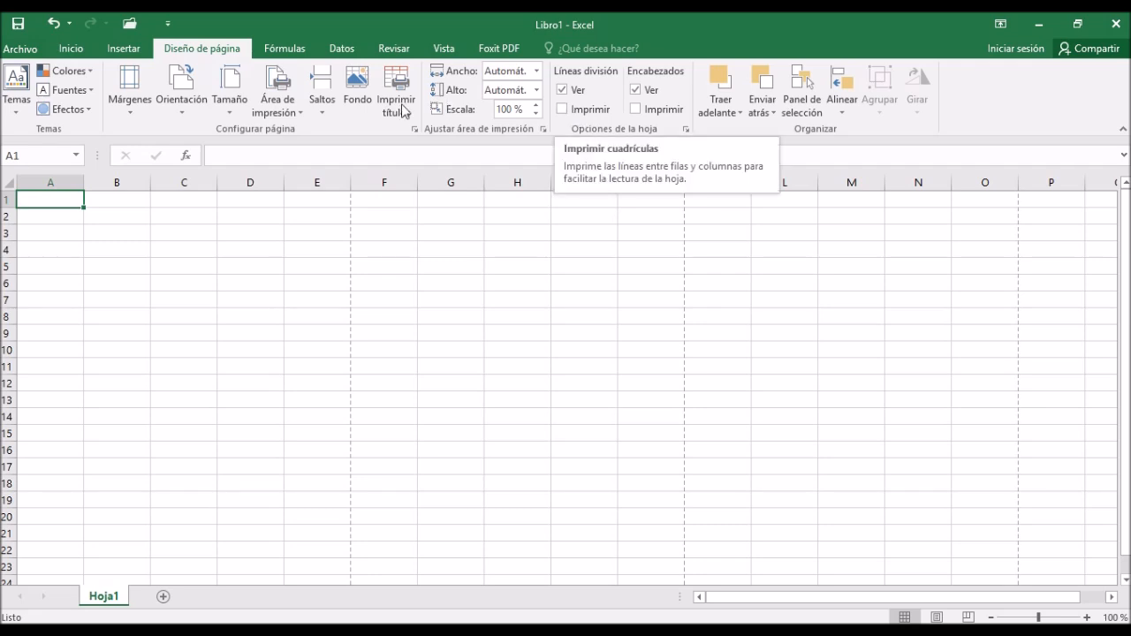
Step: Try to set only cell A1 as the print area
{"action": "left_click", "coordinate": [276, 106]}
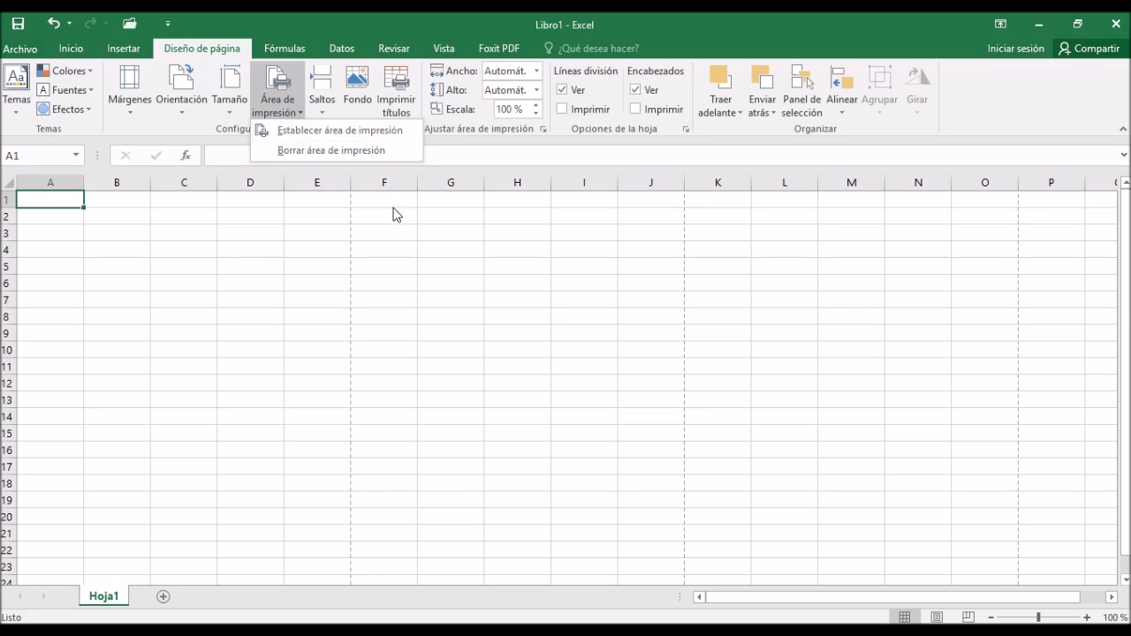
{"action": "left_click", "coordinate": [329, 132]}
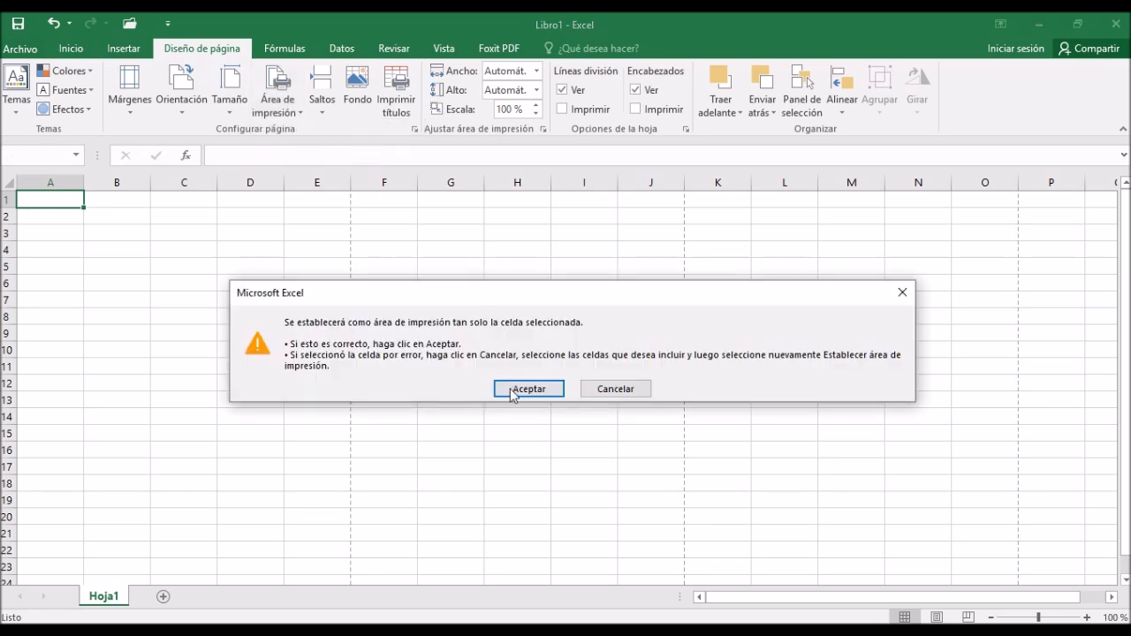
{"action": "left_click", "coordinate": [615, 389]}
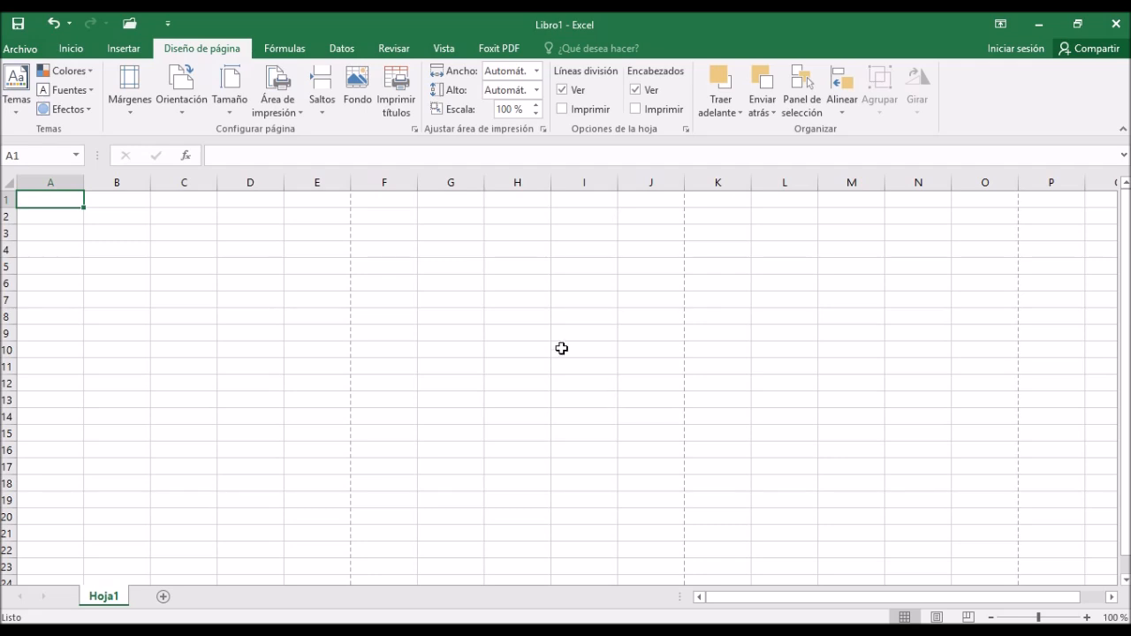
Step: Configure the sheet to print gridlines and row and column headings, with pages ordered to the right and then down
{"action": "left_click", "coordinate": [411, 89]}
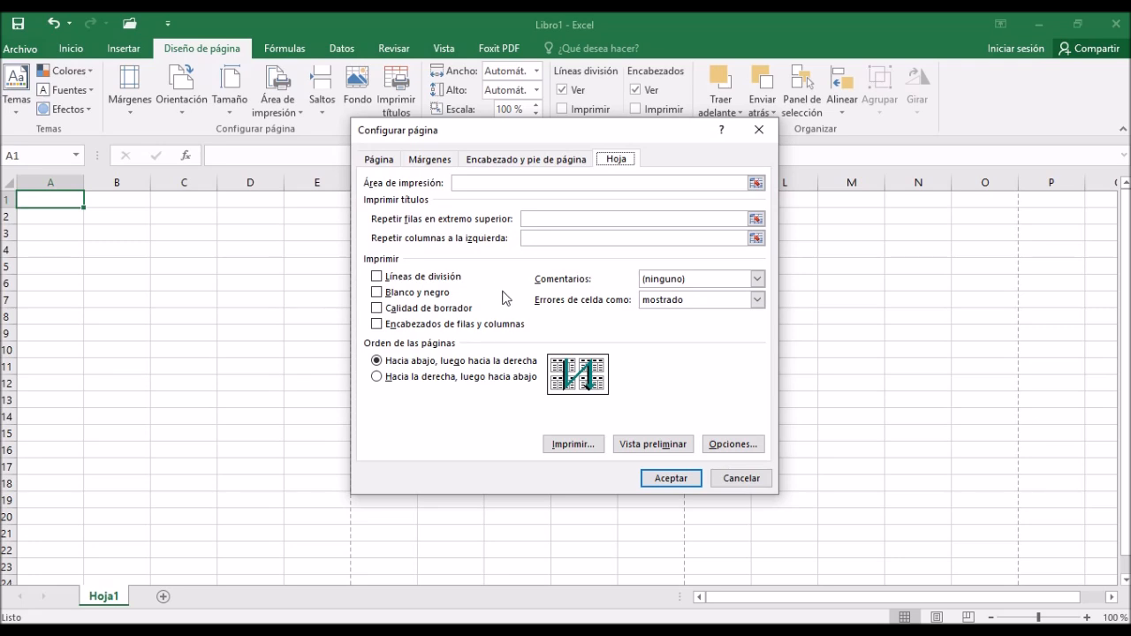
{"action": "left_click", "coordinate": [378, 278]}
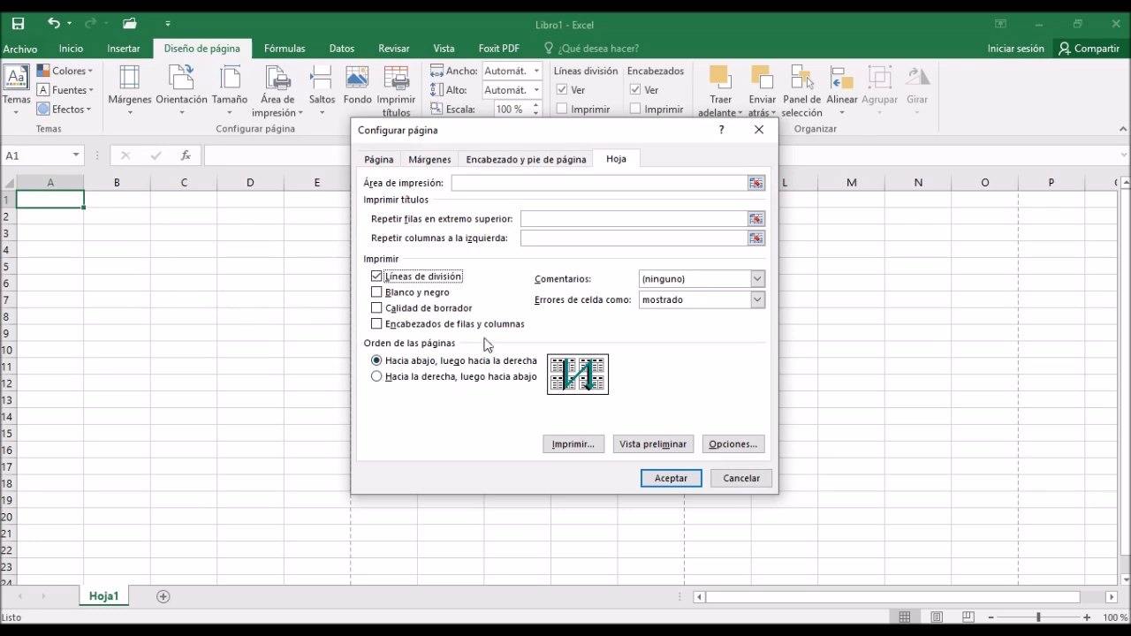
{"action": "left_click", "coordinate": [376, 324]}
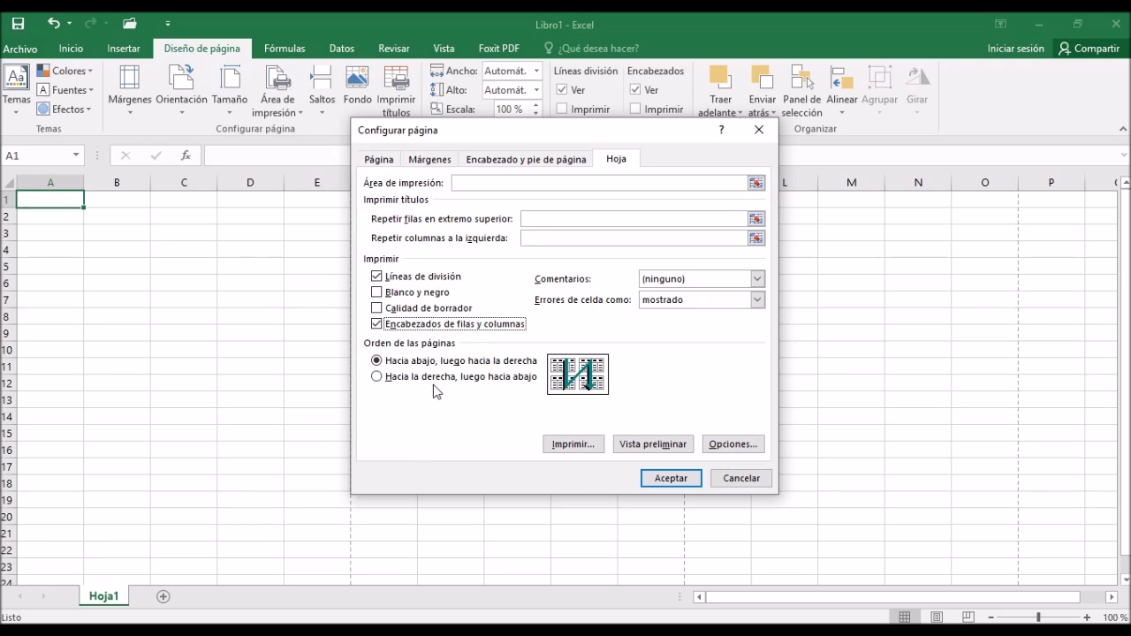
{"action": "left_click", "coordinate": [379, 378]}
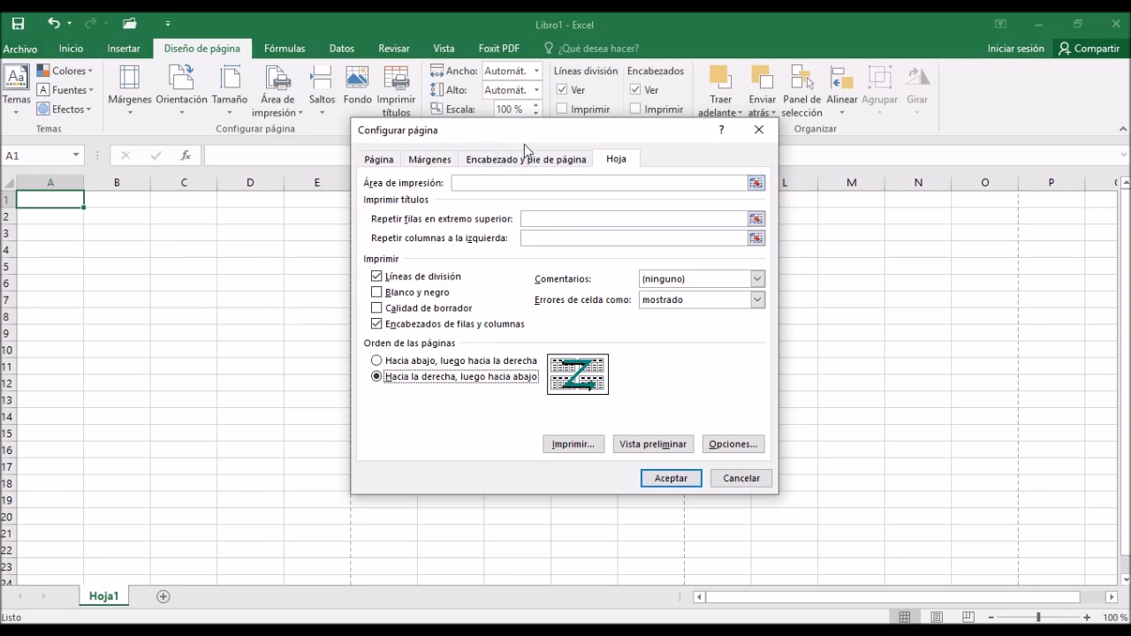
{"action": "left_click", "coordinate": [671, 479]}
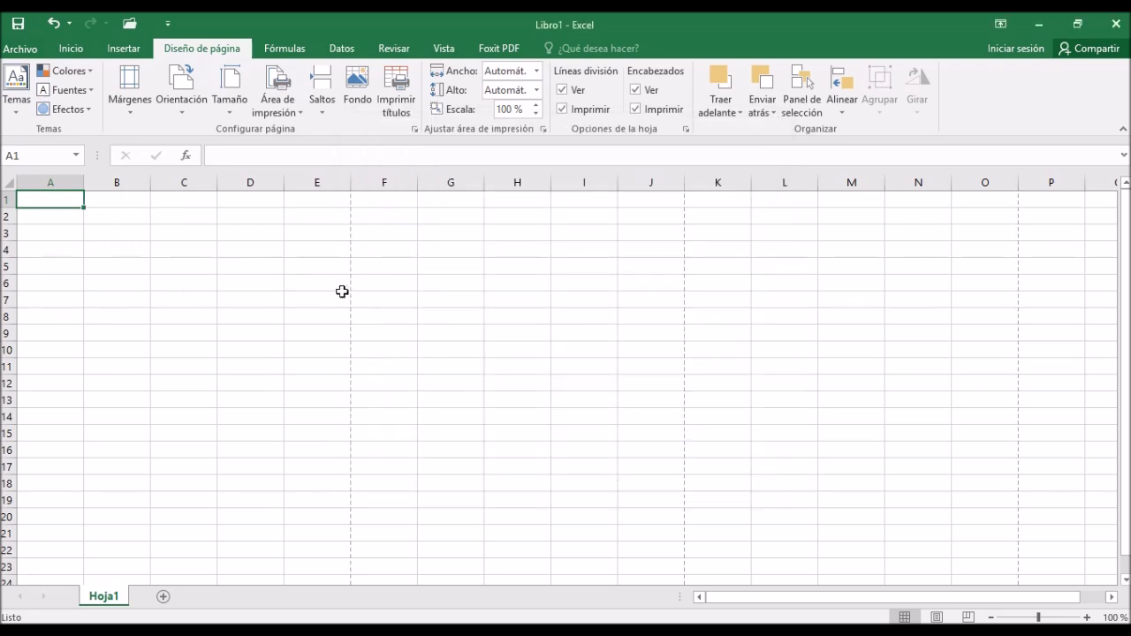
{"action": "right_click", "coordinate": [696, 261]}
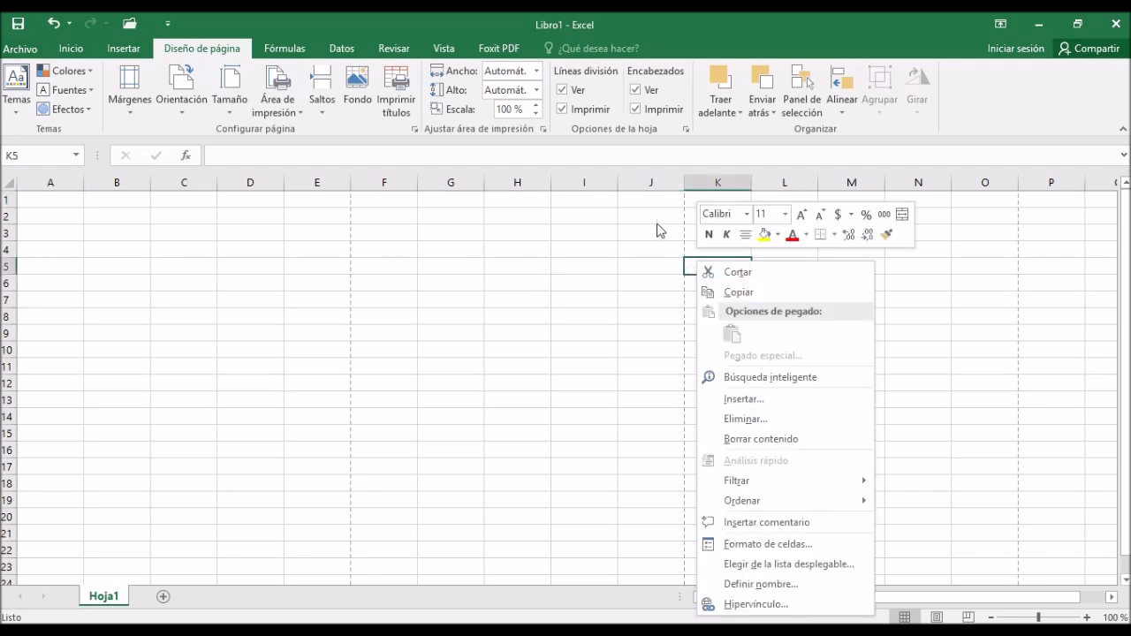
{"action": "left_click", "coordinate": [688, 392]}
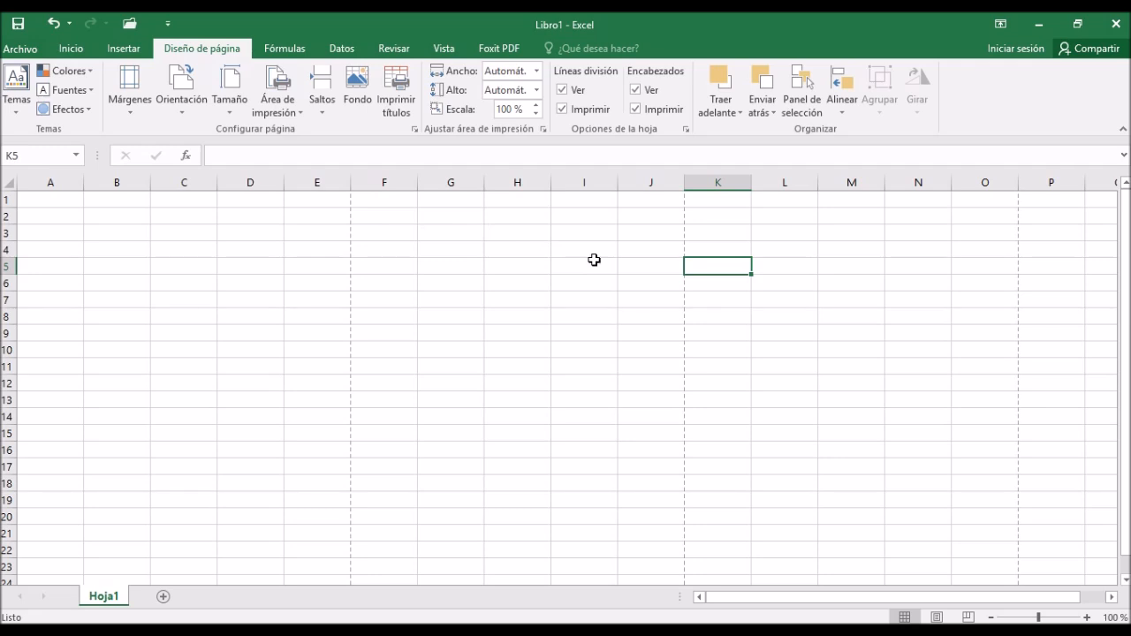
Step: Try switching the gridlines' on-screen display and printing off, turning each option back on
{"action": "left_click", "coordinate": [563, 90]}
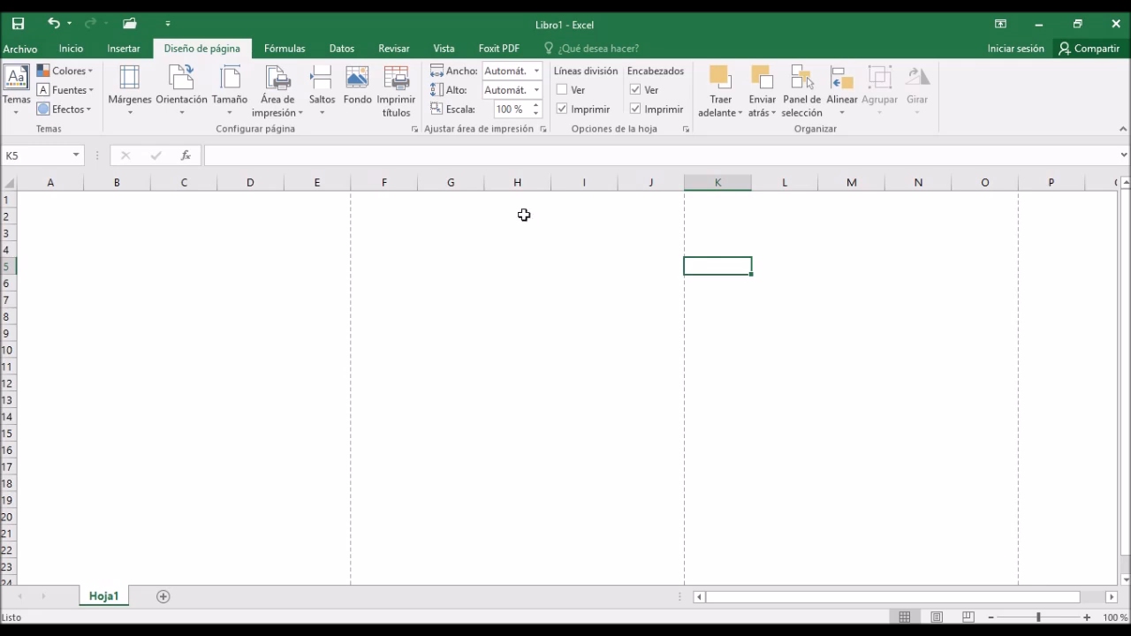
{"action": "left_click", "coordinate": [562, 89]}
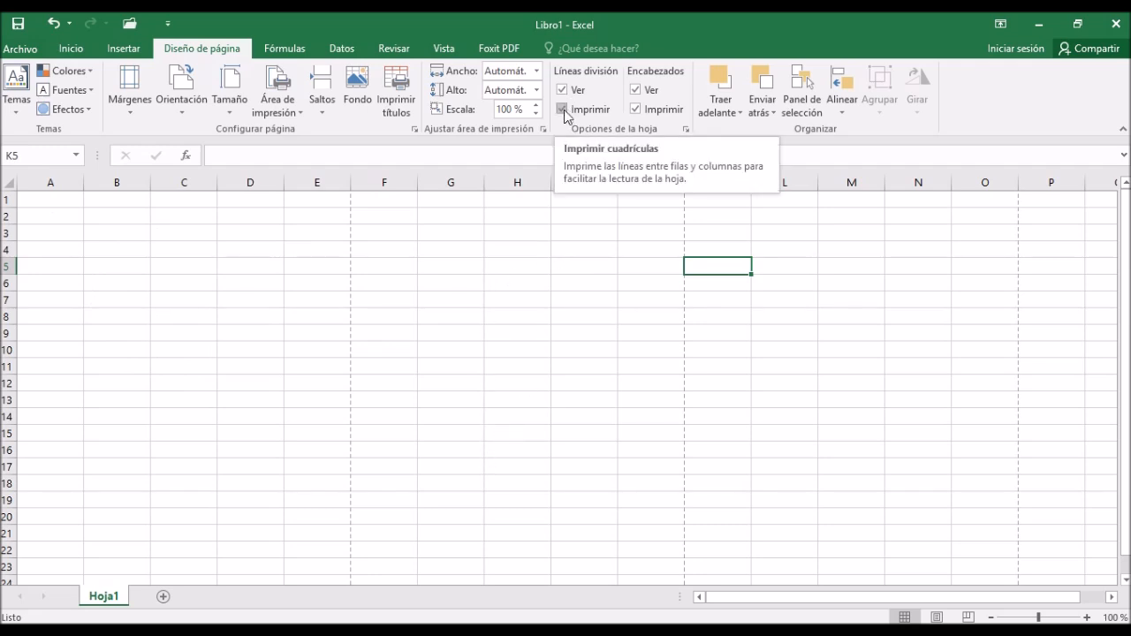
{"action": "left_click", "coordinate": [591, 108]}
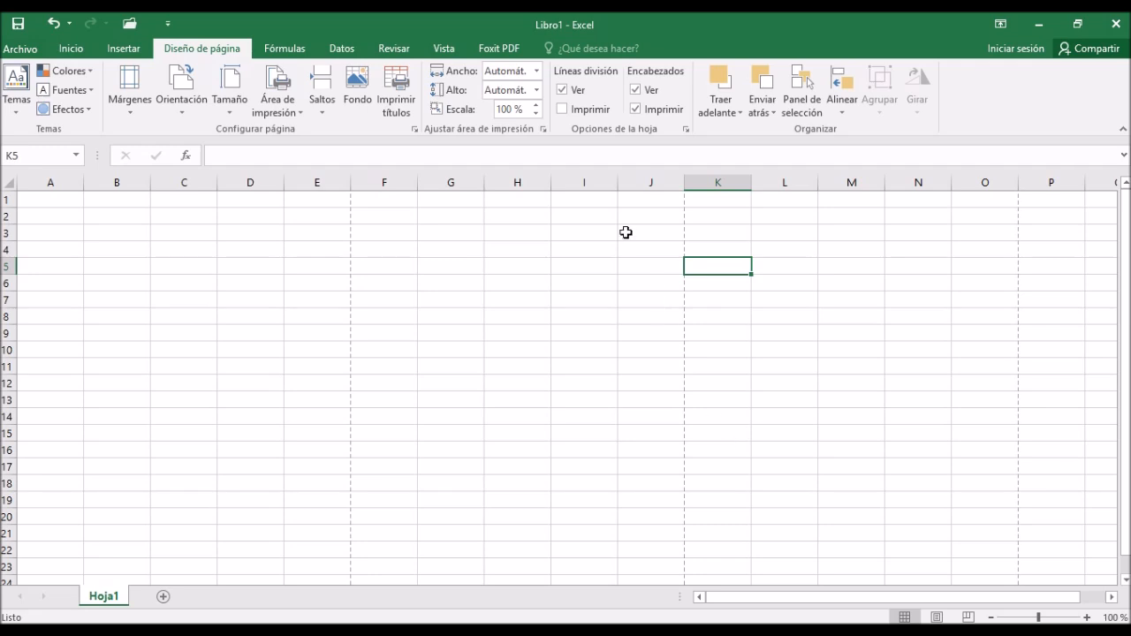
{"action": "left_click", "coordinate": [562, 110]}
Step: Try switching the display and printing of the row and column headings off, turning each option back on
{"action": "left_click", "coordinate": [635, 90]}
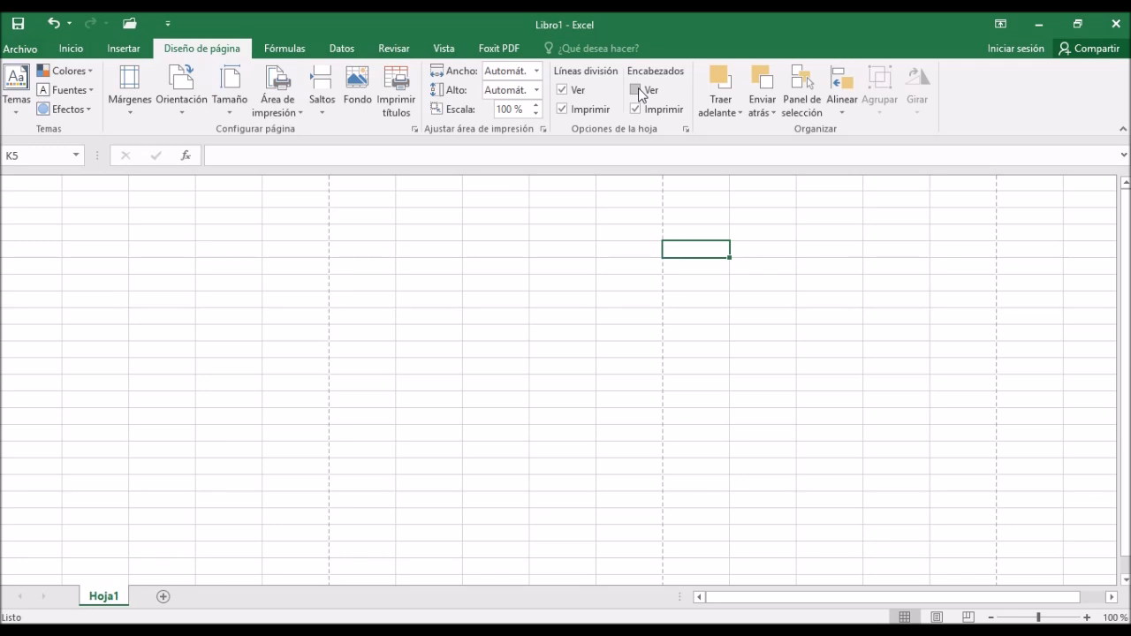
{"action": "left_click", "coordinate": [636, 89]}
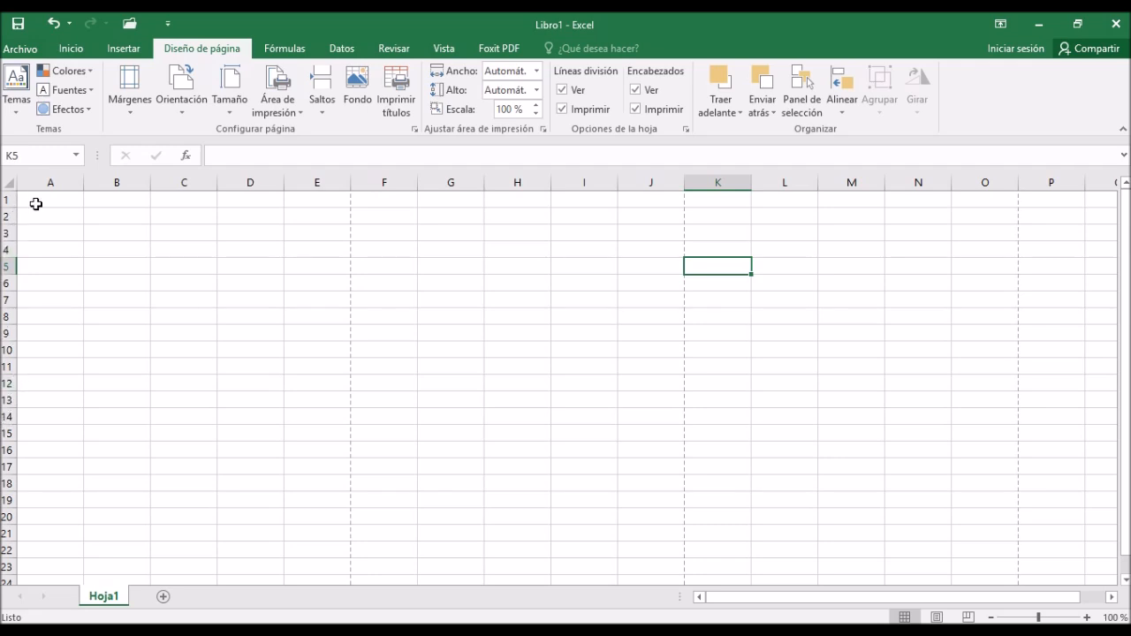
{"action": "left_click", "coordinate": [635, 109]}
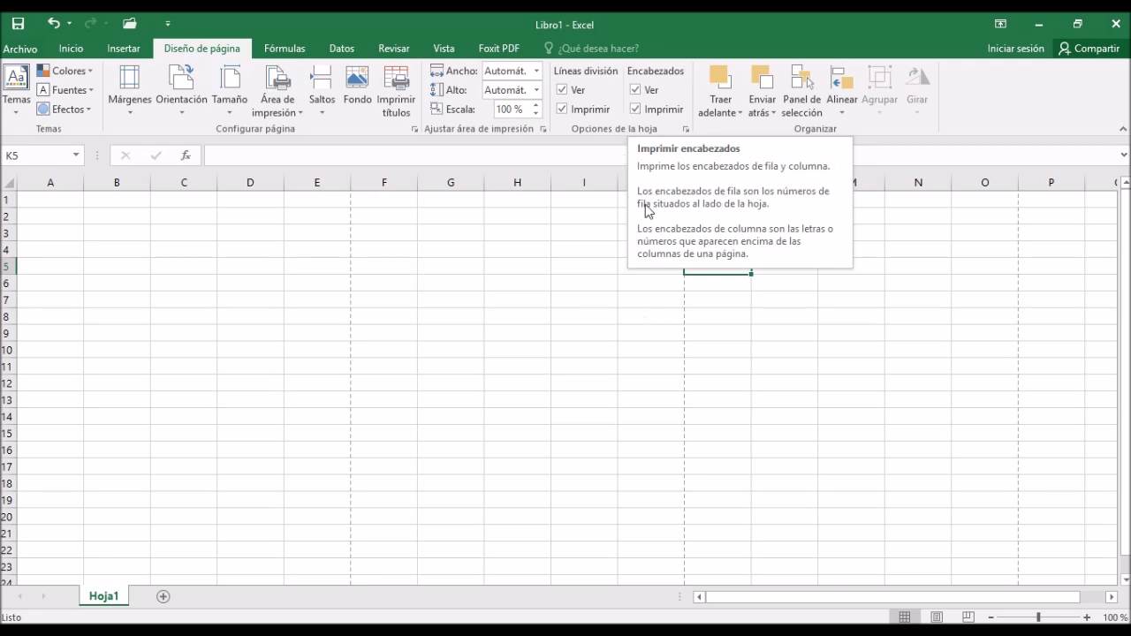
{"action": "left_click", "coordinate": [645, 118]}
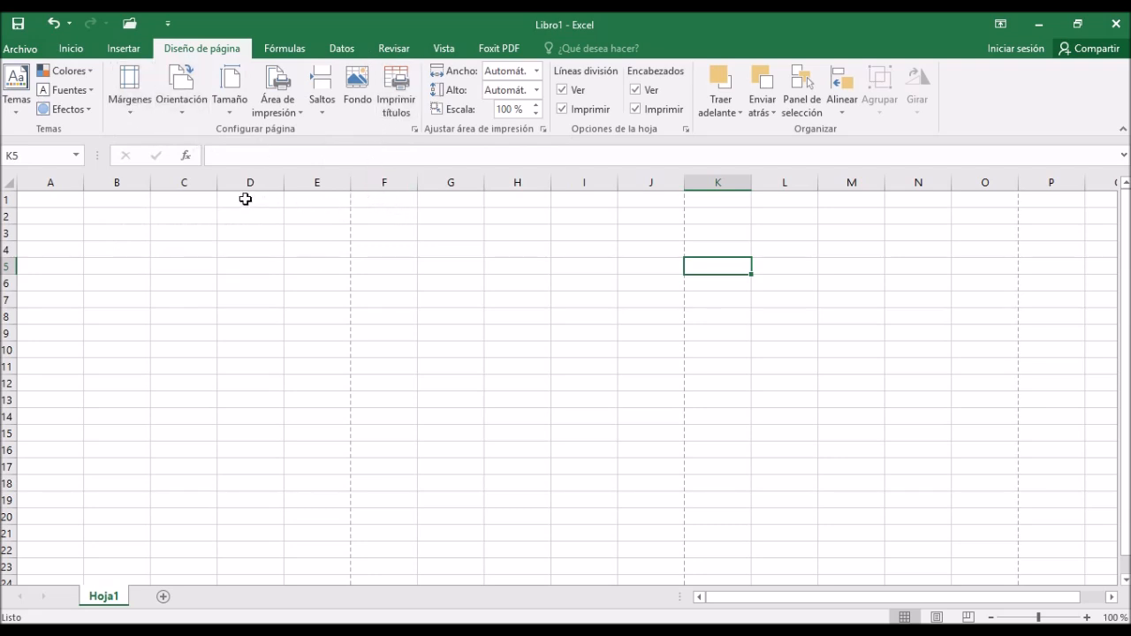
Step: Review the margin, orientation and paper size choices, and the page, margin, header and footer, and sheet settings of the page setup
{"action": "left_click", "coordinate": [122, 121]}
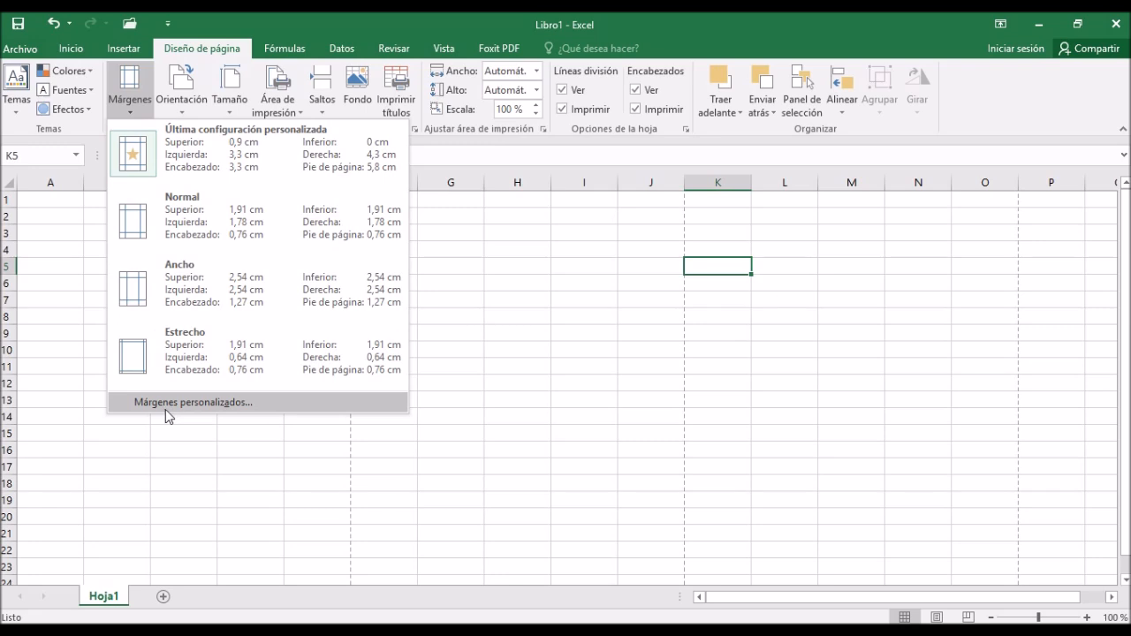
{"action": "left_click", "coordinate": [204, 86]}
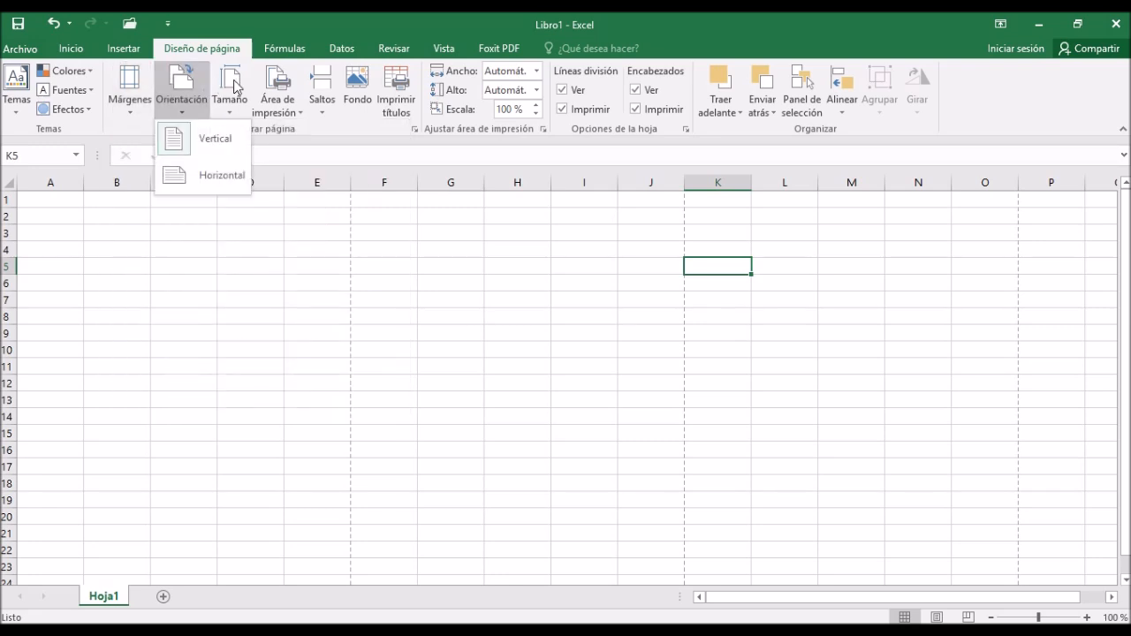
{"action": "left_click", "coordinate": [233, 85]}
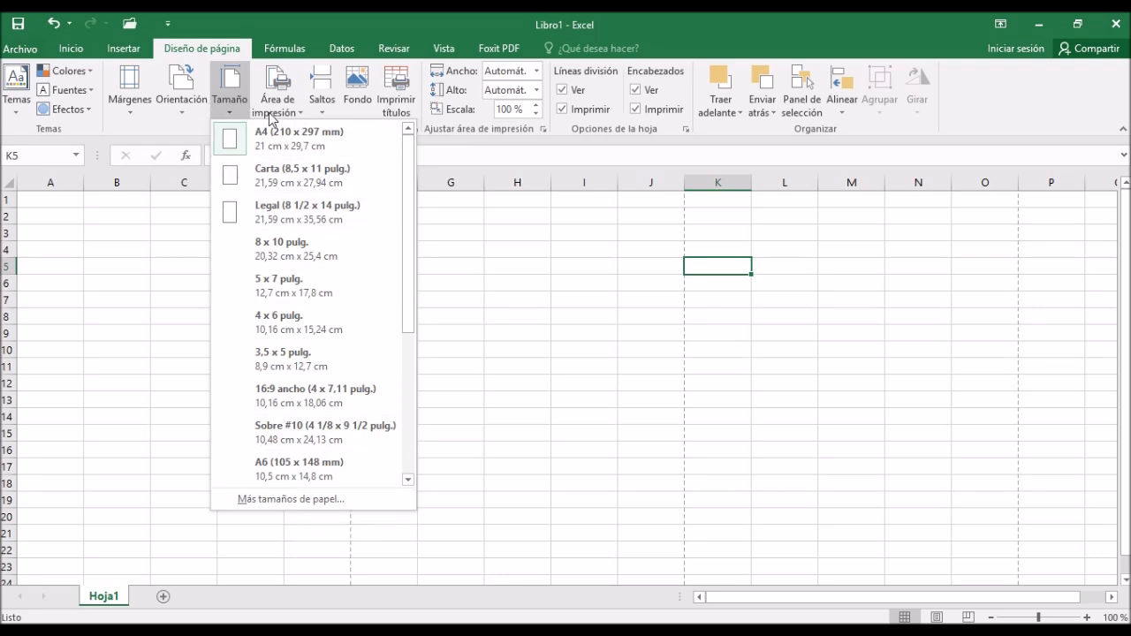
{"action": "left_click", "coordinate": [88, 245]}
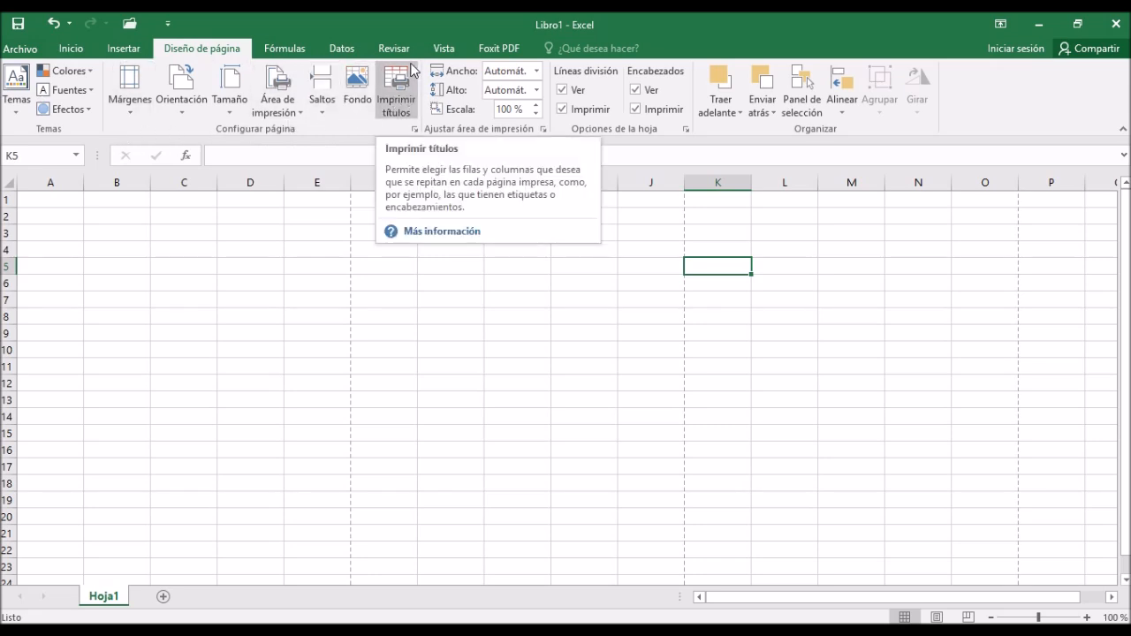
{"action": "left_click", "coordinate": [414, 130]}
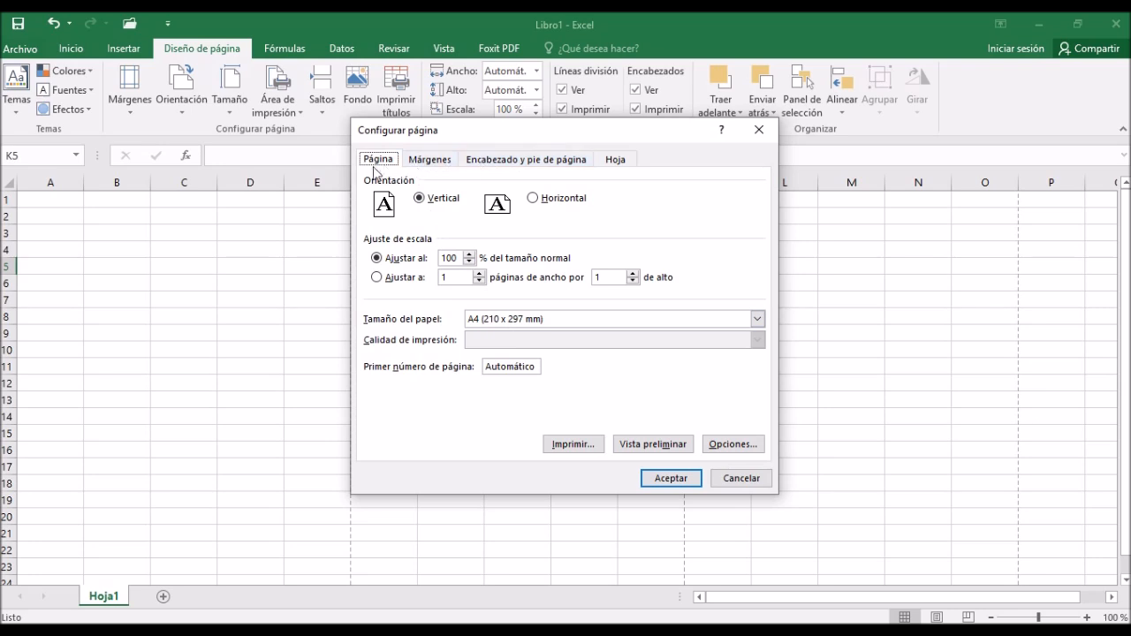
{"action": "left_click", "coordinate": [451, 168]}
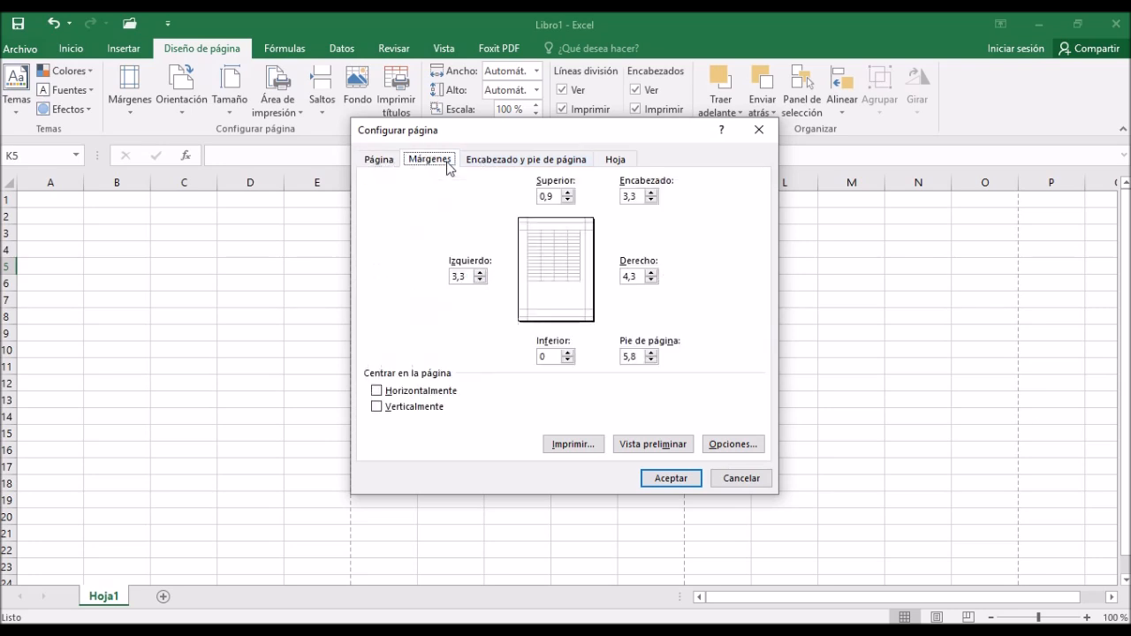
{"action": "left_click", "coordinate": [511, 166]}
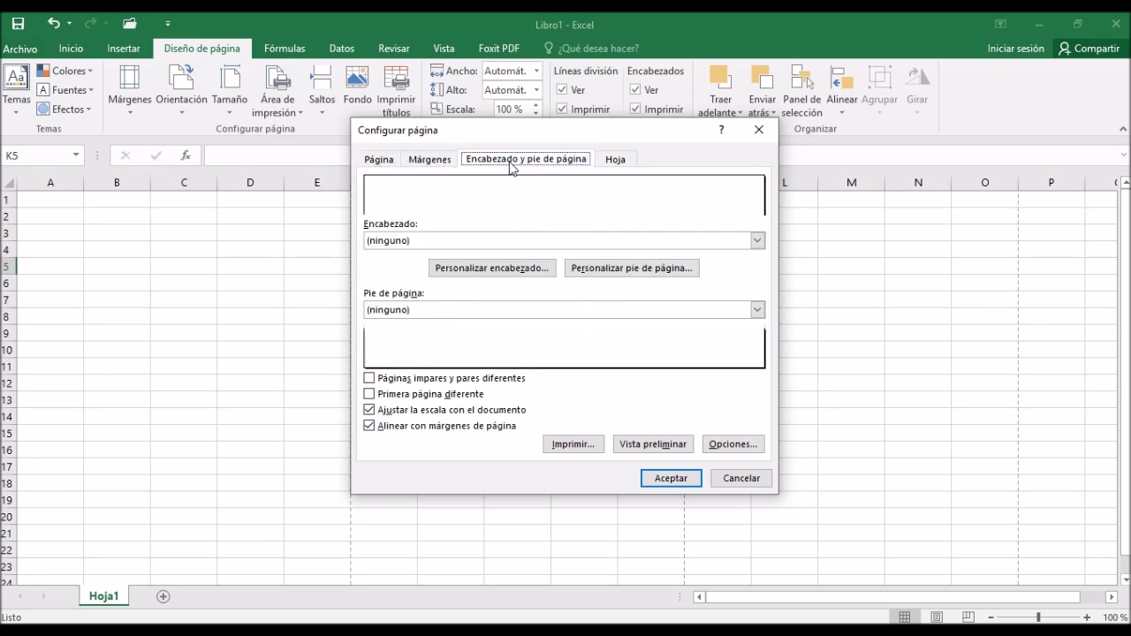
{"action": "left_click", "coordinate": [618, 161]}
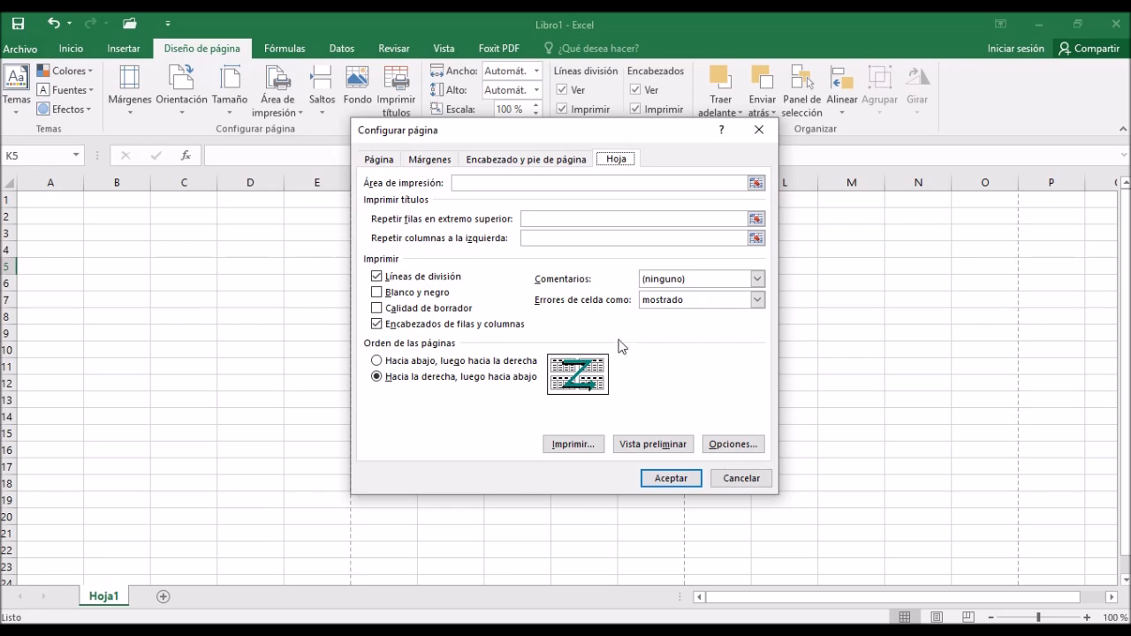
Step: Try decreasing and then increasing the page scaling percentage in the page setup
{"action": "left_click", "coordinate": [387, 161]}
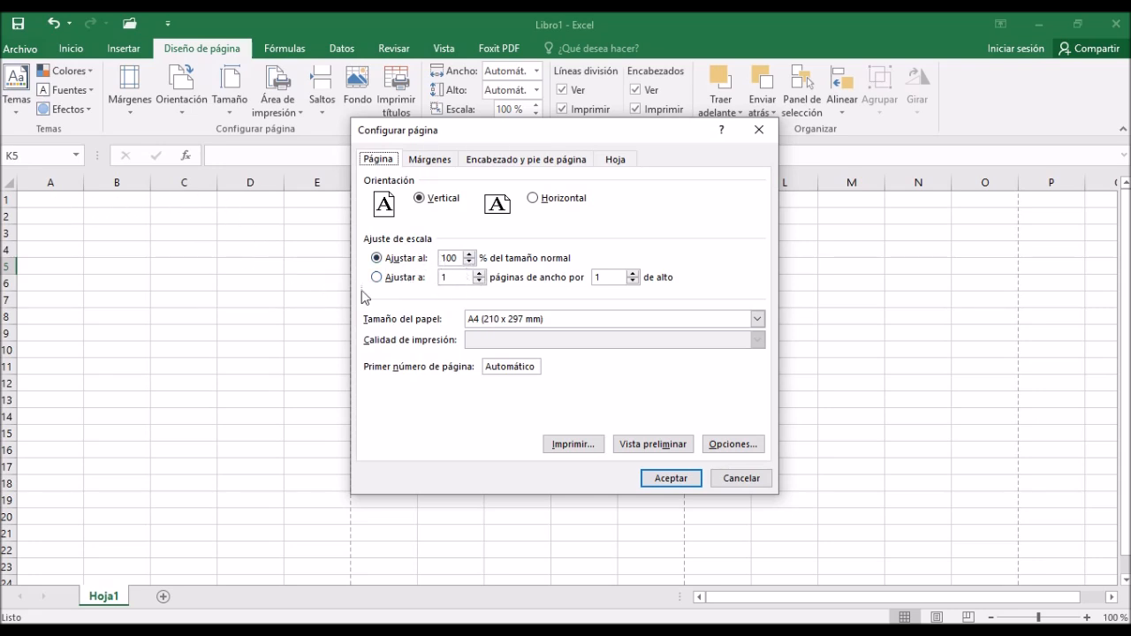
{"action": "left_click", "coordinate": [469, 263]}
{"action": "left_click", "coordinate": [470, 262]}
{"action": "left_click", "coordinate": [470, 262]}
{"action": "left_click", "coordinate": [469, 263]}
{"action": "left_click", "coordinate": [469, 262]}
{"action": "left_click", "coordinate": [469, 263]}
{"action": "left_click", "coordinate": [468, 254]}
{"action": "left_click", "coordinate": [471, 254]}
{"action": "left_click", "coordinate": [471, 256]}
{"action": "left_click", "coordinate": [472, 255]}
{"action": "left_click", "coordinate": [471, 254]}
{"action": "left_click", "coordinate": [471, 255]}
{"action": "left_click", "coordinate": [470, 255]}
{"action": "left_click", "coordinate": [469, 255]}
Step: Set the page scaling to 100% of normal size
{"action": "left_click_drag", "start_coordinate": [458, 259], "coordinate": [390, 251]}
{"action": "left_click", "coordinate": [454, 258]}
{"action": "key", "text": "Delete"}
{"action": "key", "text": "BackSpace"}
{"action": "key", "text": "BackSpace"}
{"action": "type", "text": "100"}
Step: Add a custom page header with the text MICROSOFT EXCEL in its central section and apply the page setup
{"action": "left_click", "coordinate": [423, 166]}
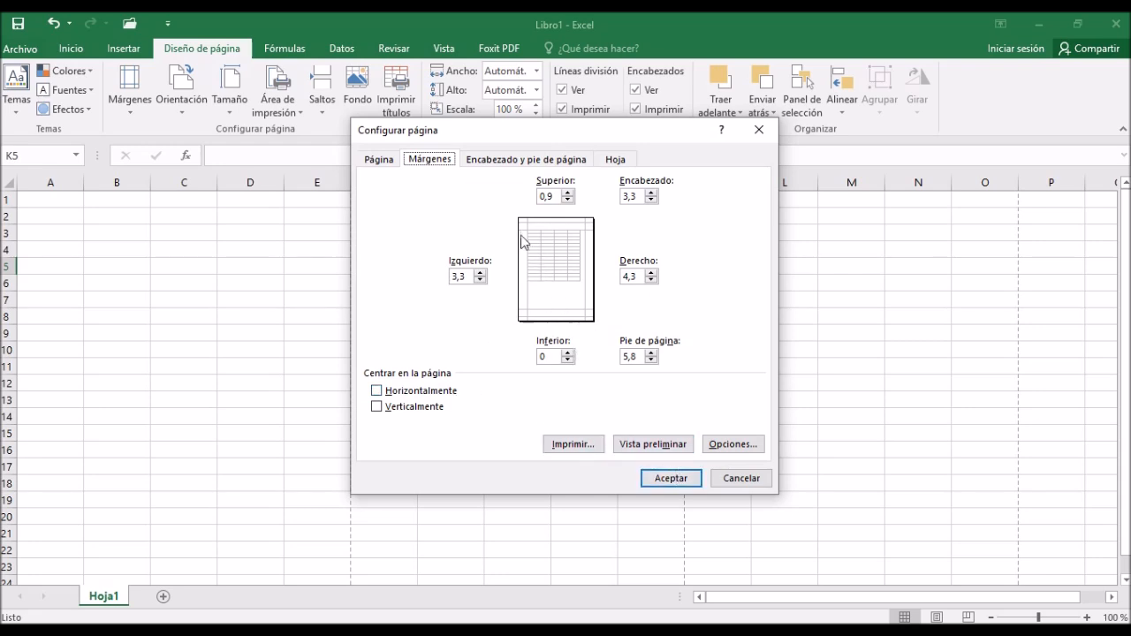
{"action": "left_click", "coordinate": [495, 161]}
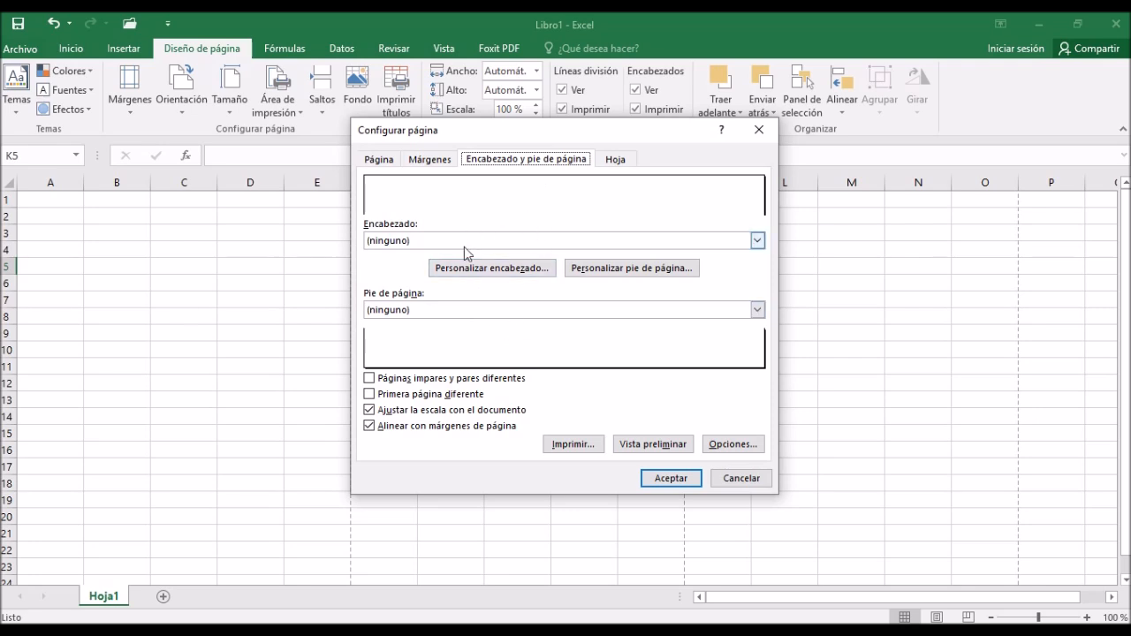
{"action": "left_click", "coordinate": [487, 282]}
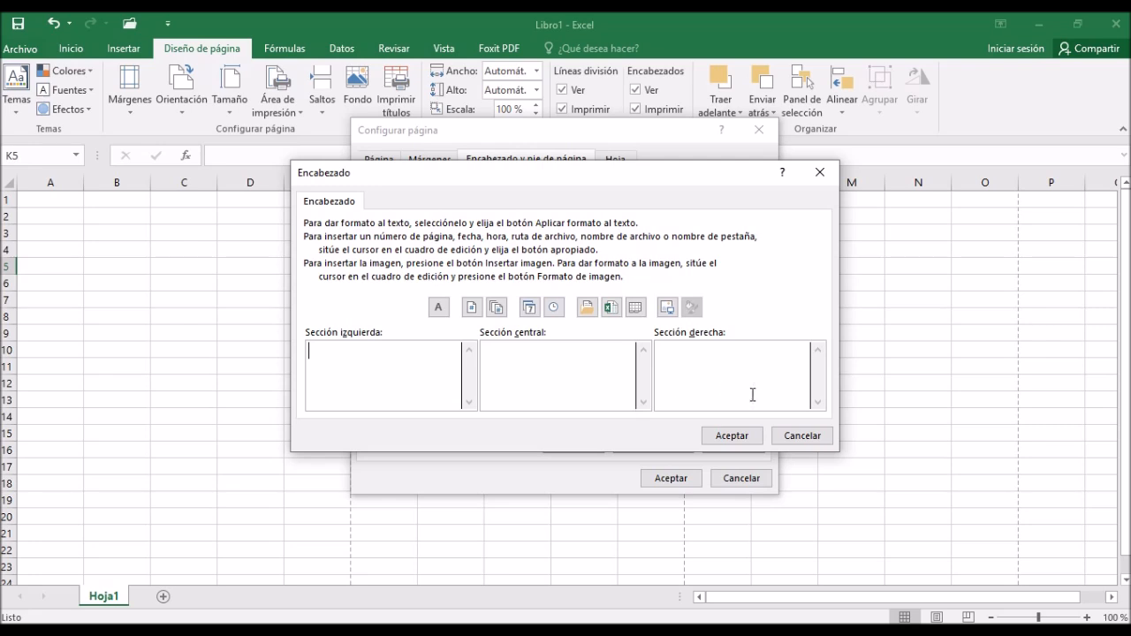
{"action": "left_click", "coordinate": [527, 365]}
{"action": "type", "text": "MICROSOFT EXCEL"}
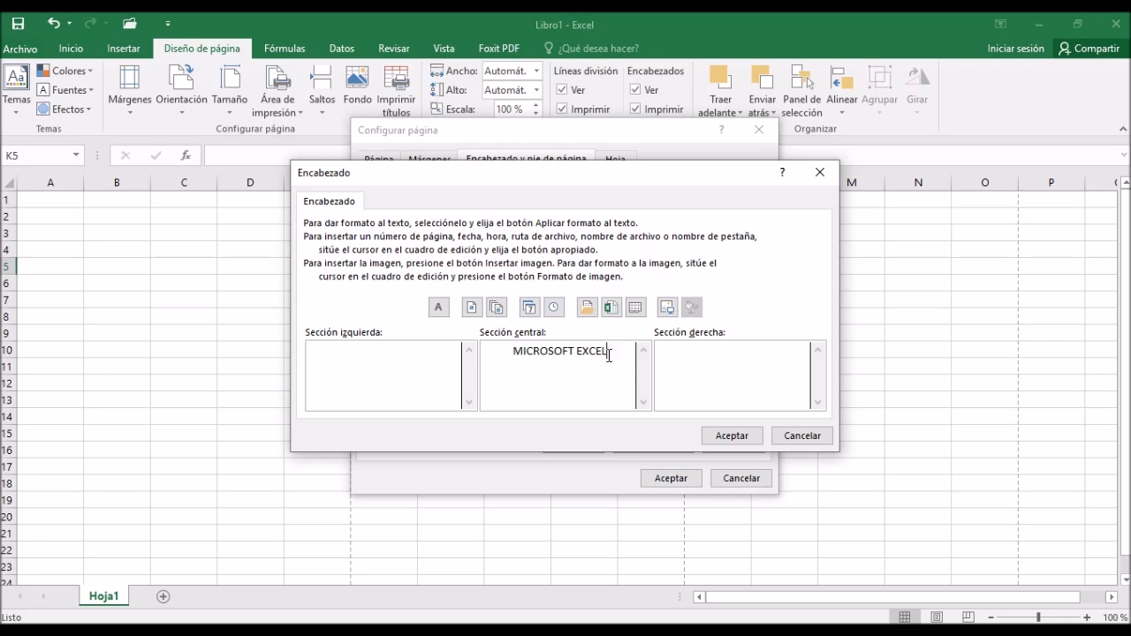
{"action": "left_click", "coordinate": [757, 438]}
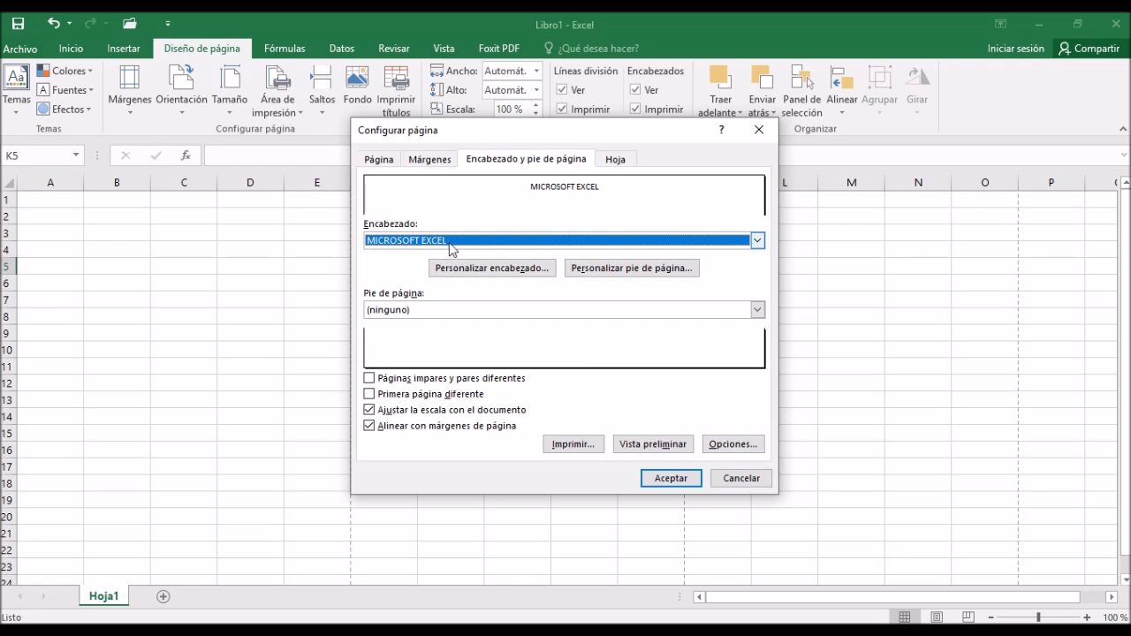
{"action": "left_click", "coordinate": [683, 484]}
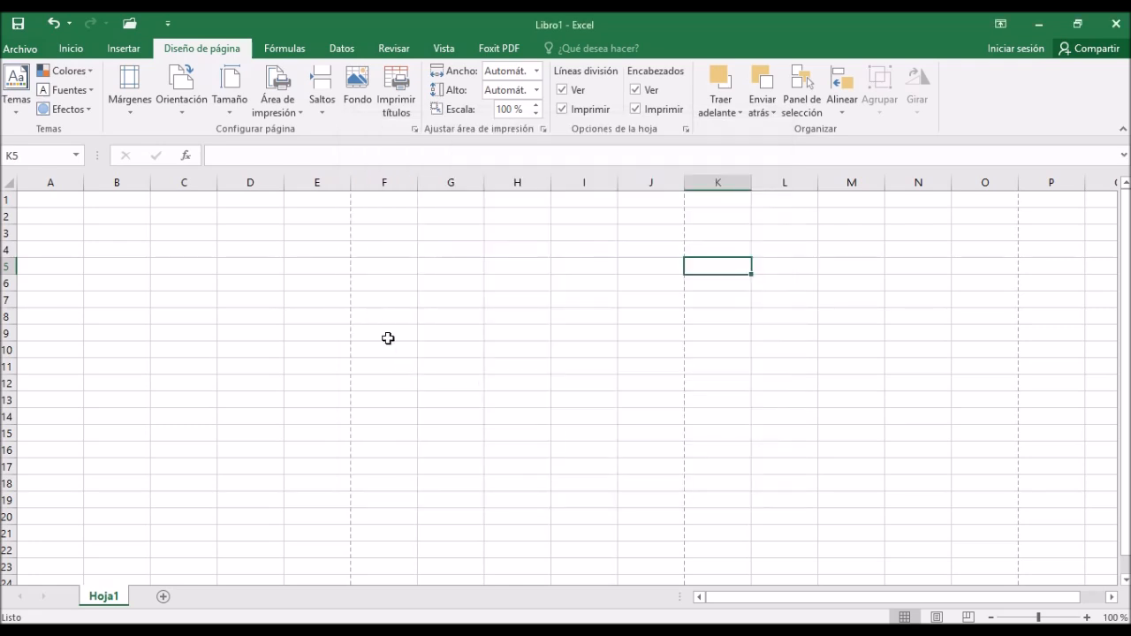
Step: Review the workbook's print settings and print preview, then return to the sheet
{"action": "left_click", "coordinate": [24, 50]}
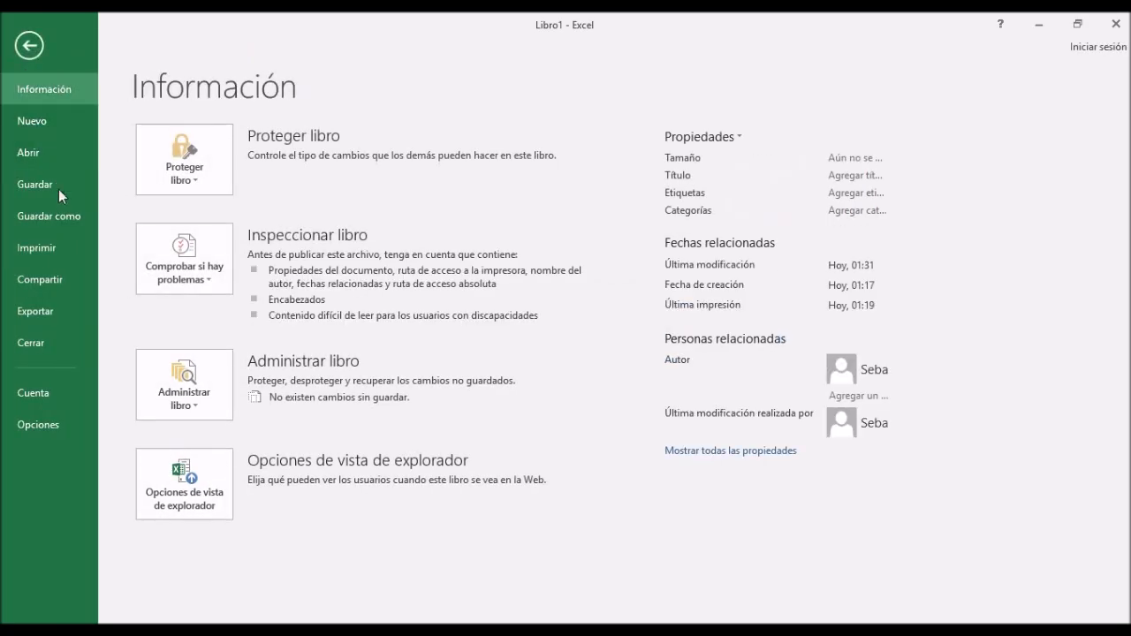
{"action": "left_click", "coordinate": [65, 251]}
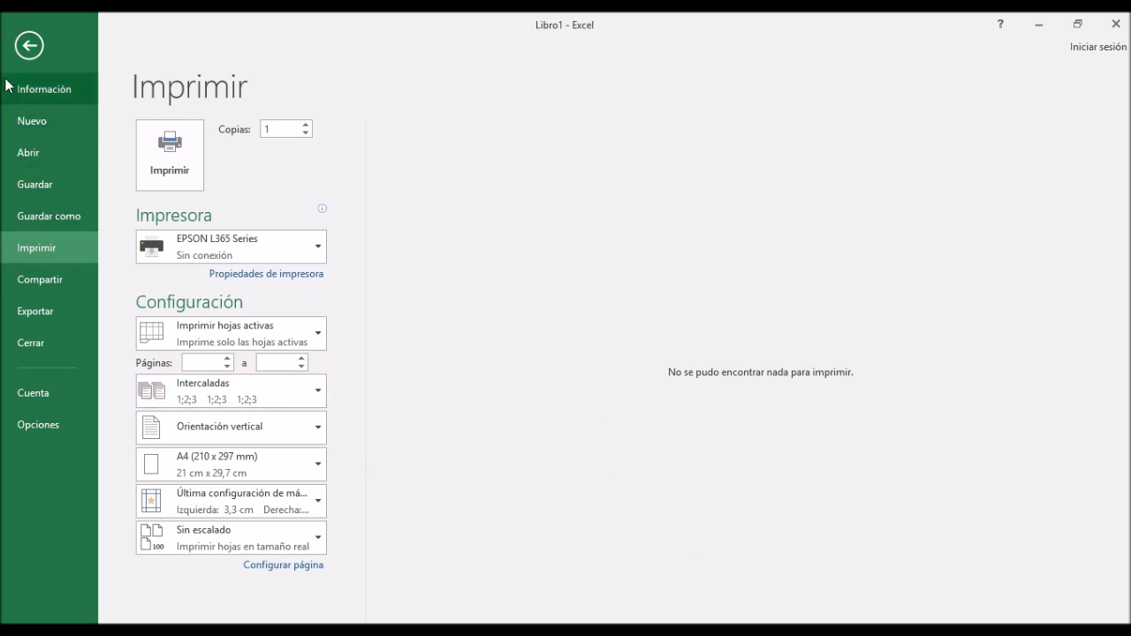
{"action": "left_click", "coordinate": [33, 55]}
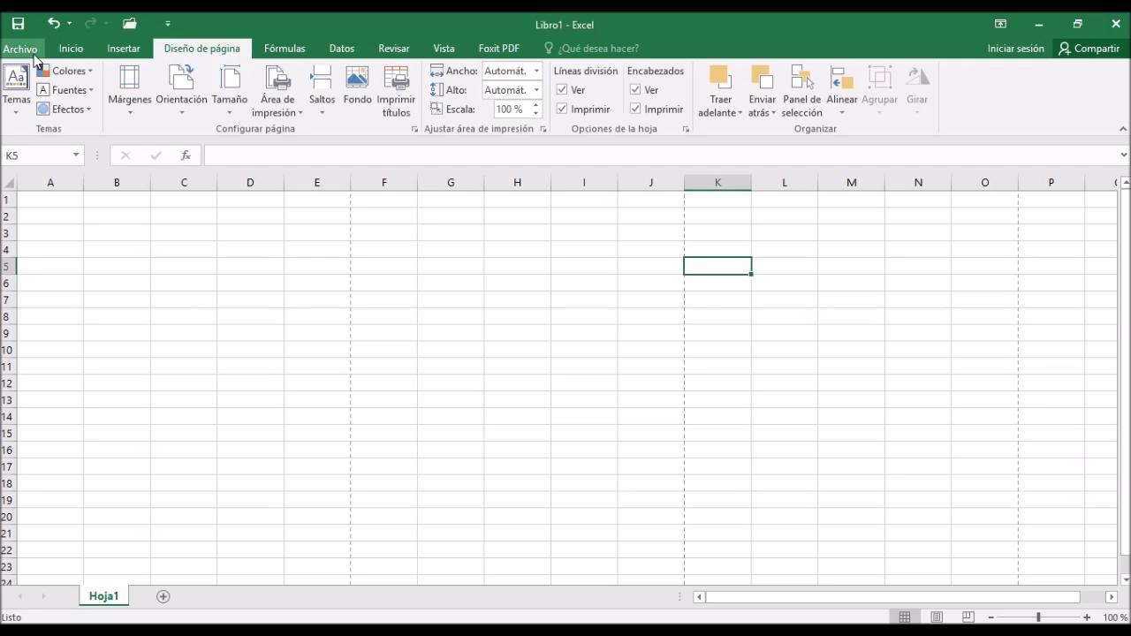
Step: Enter the title LIBRERÍA in cell A1
{"action": "right_click", "coordinate": [34, 57]}
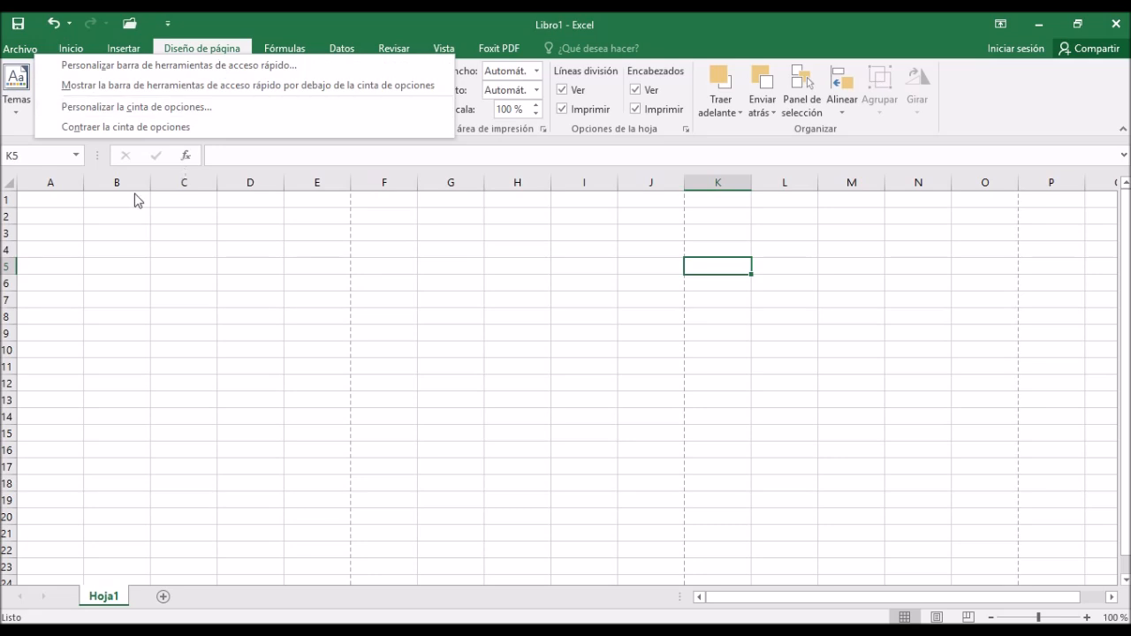
{"action": "left_click", "coordinate": [64, 211]}
{"action": "left_click", "coordinate": [58, 203]}
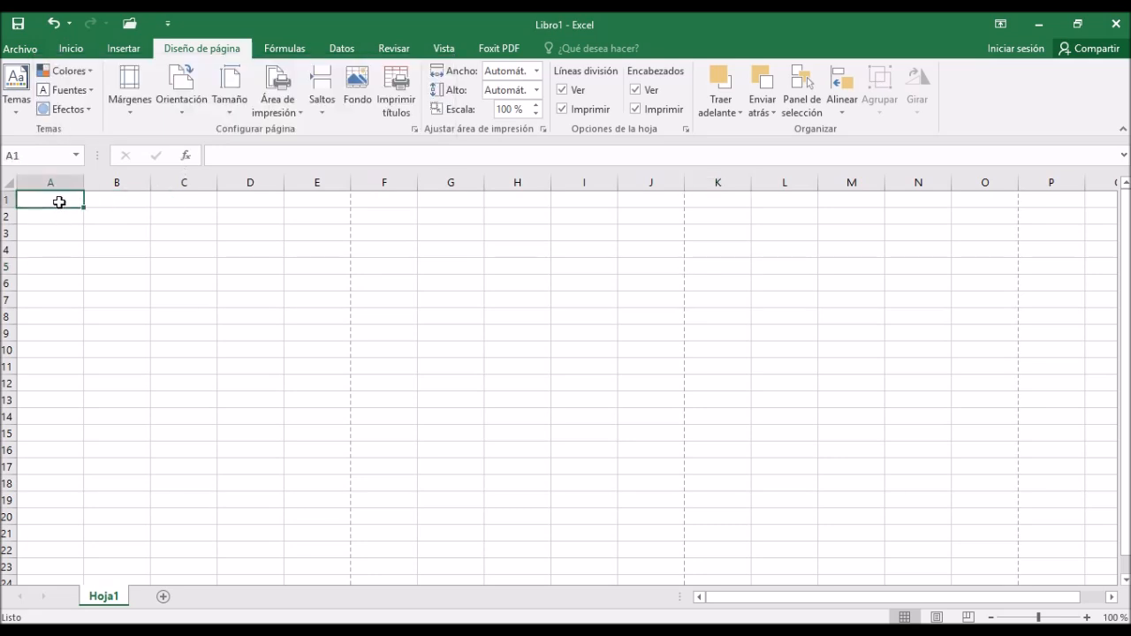
{"action": "key", "text": "F8"}
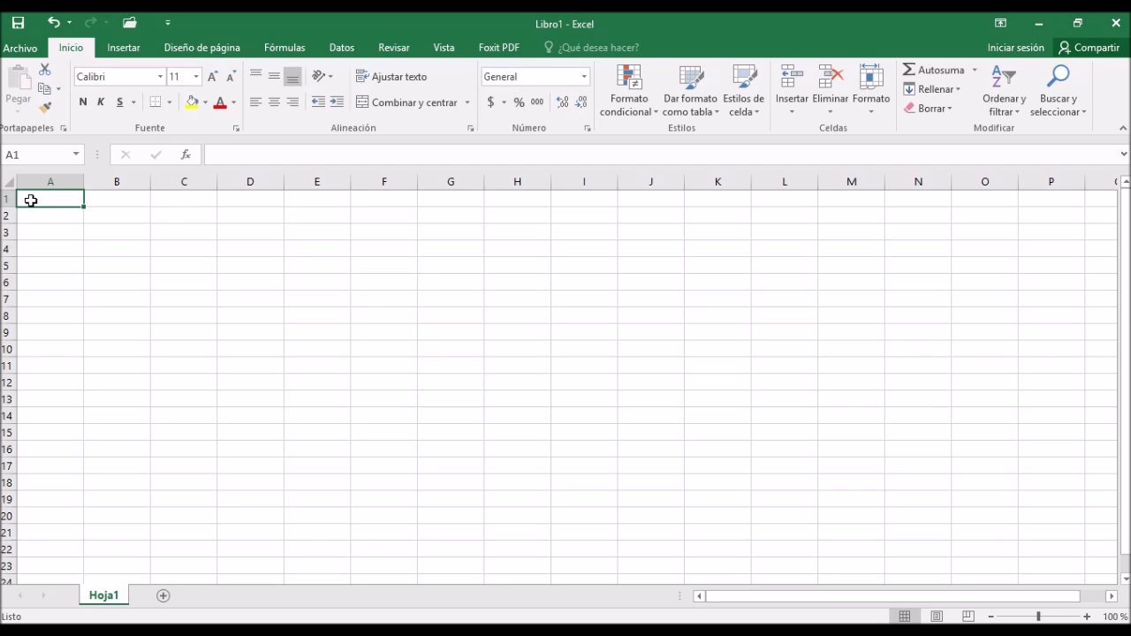
{"action": "type", "text": "LIBRERIA"}
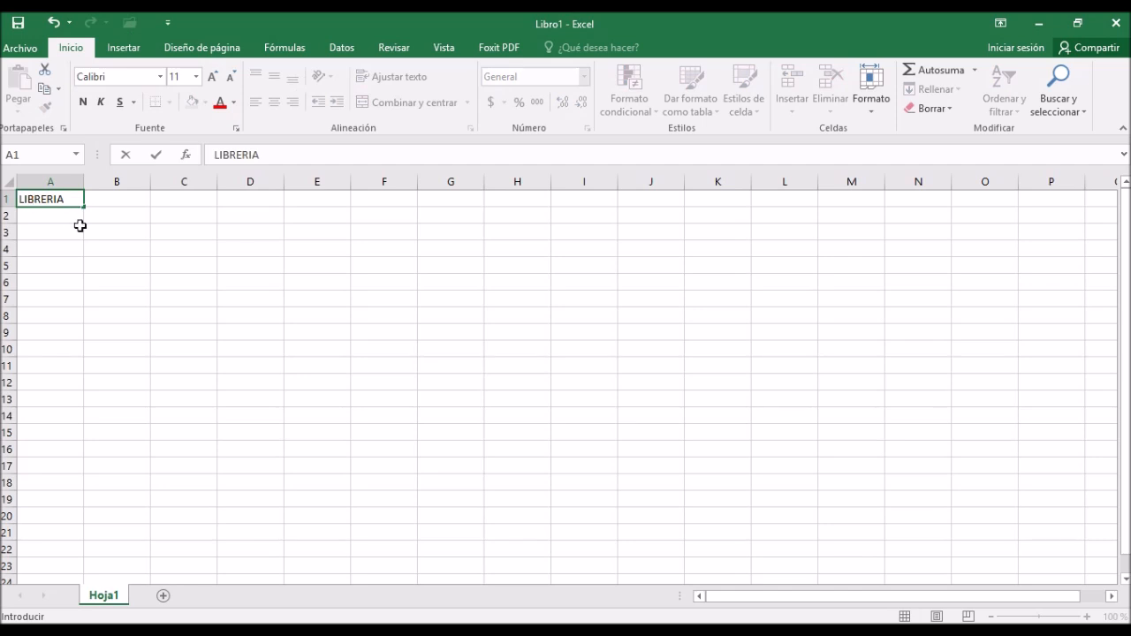
Step: Enter the column headings CODIGO, CANTIDAD, ARTICULO and PRECIO in cells A2 to D2
{"action": "left_click", "coordinate": [63, 216]}
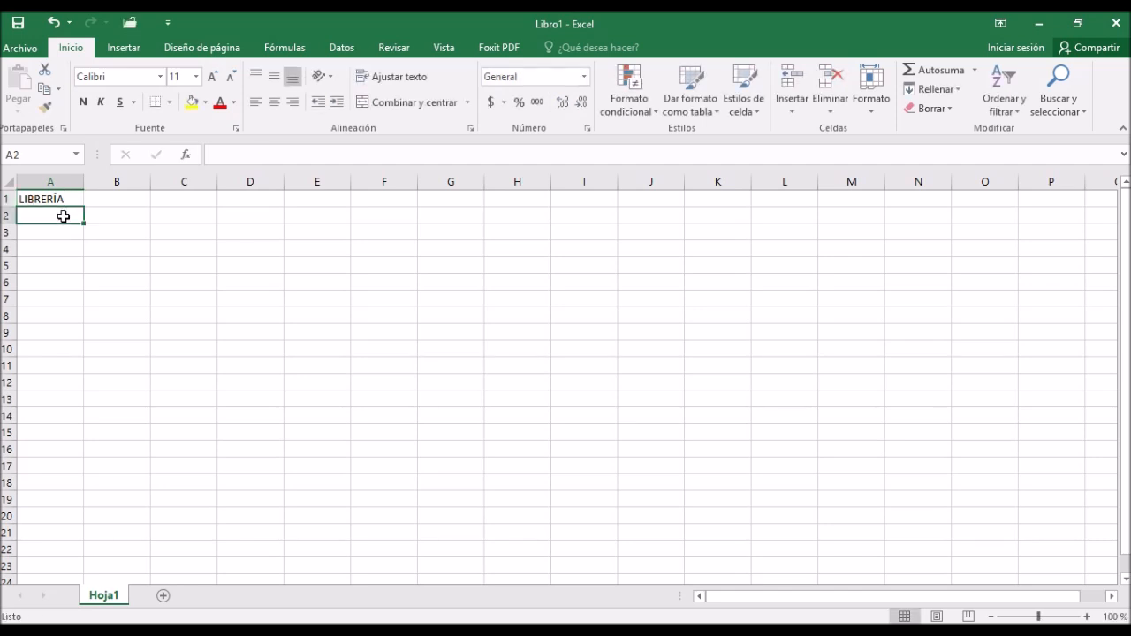
{"action": "type", "text": "CODIGO"}
{"action": "key", "text": "Tab"}
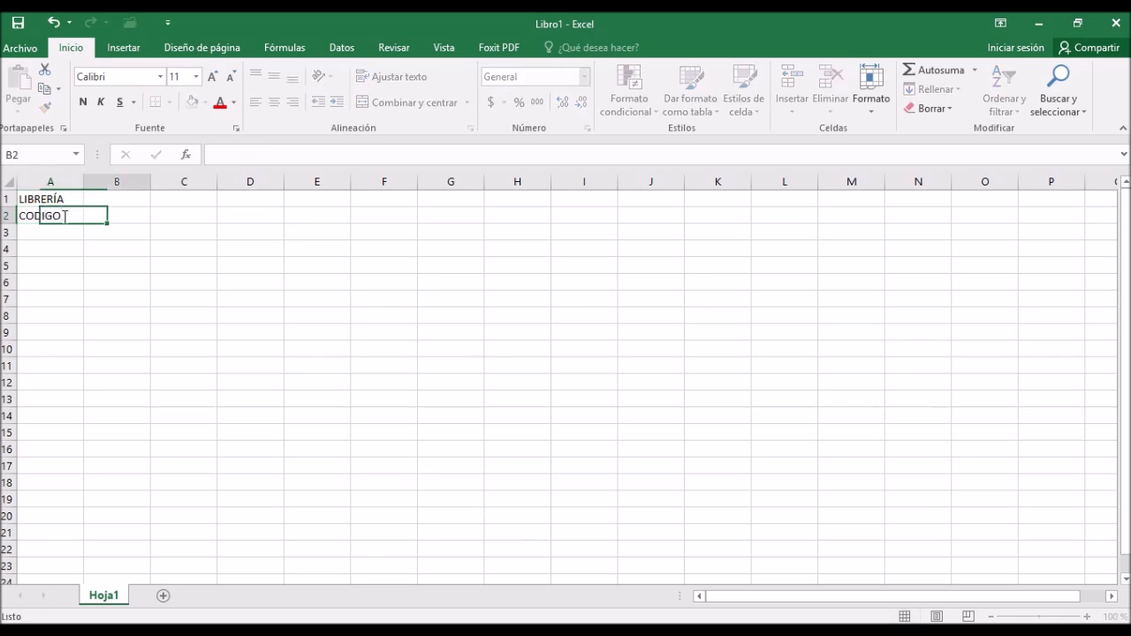
{"action": "type", "text": "CANTIDAD"}
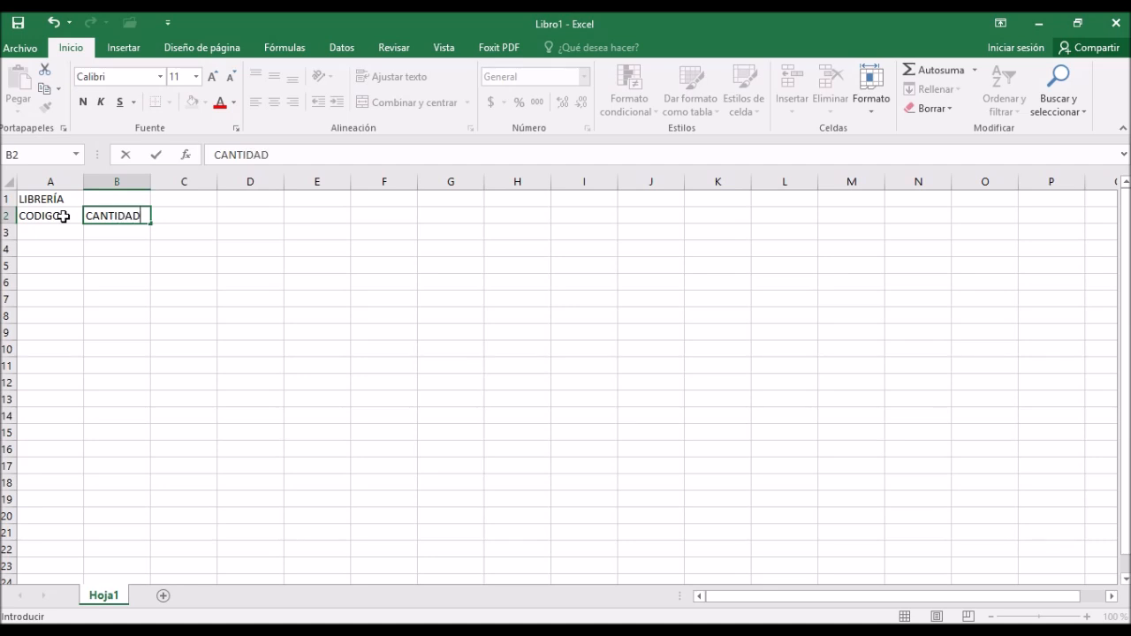
{"action": "key", "text": "Tab"}
{"action": "type", "text": "ARTICULO"}
{"action": "key", "text": "Tab"}
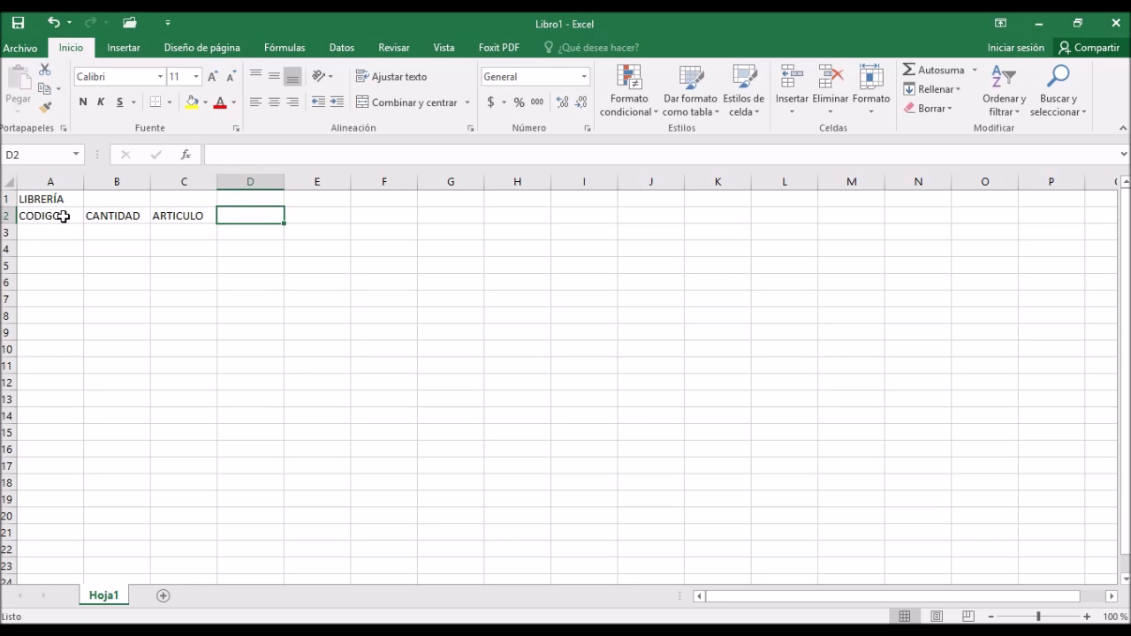
{"action": "type", "text": "PRECIO"}
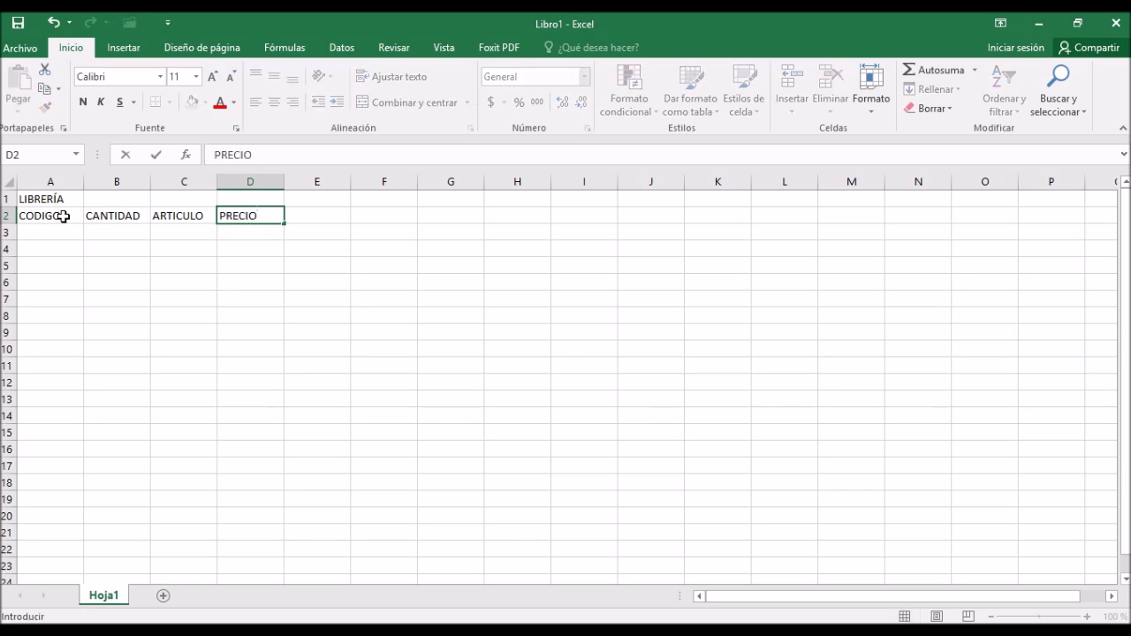
Step: Complete the heading row with DESCUENTO in E2 and FECHA DE VENTA in F2
{"action": "key", "text": "Tab"}
{"action": "type", "text": "DESCUENT"}
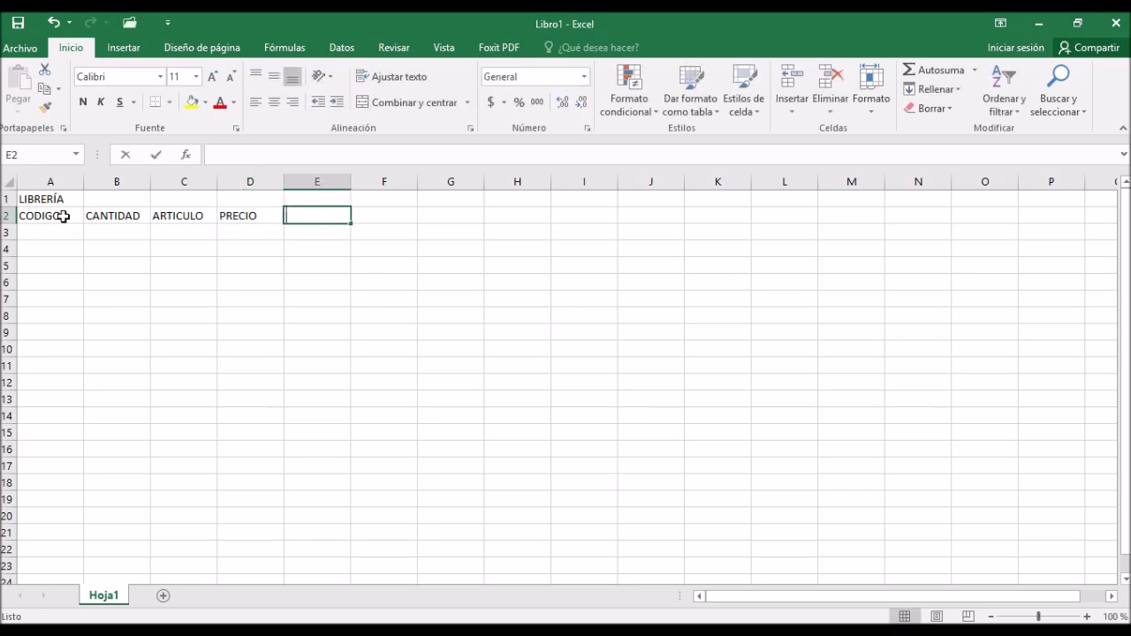
{"action": "type", "text": "O"}
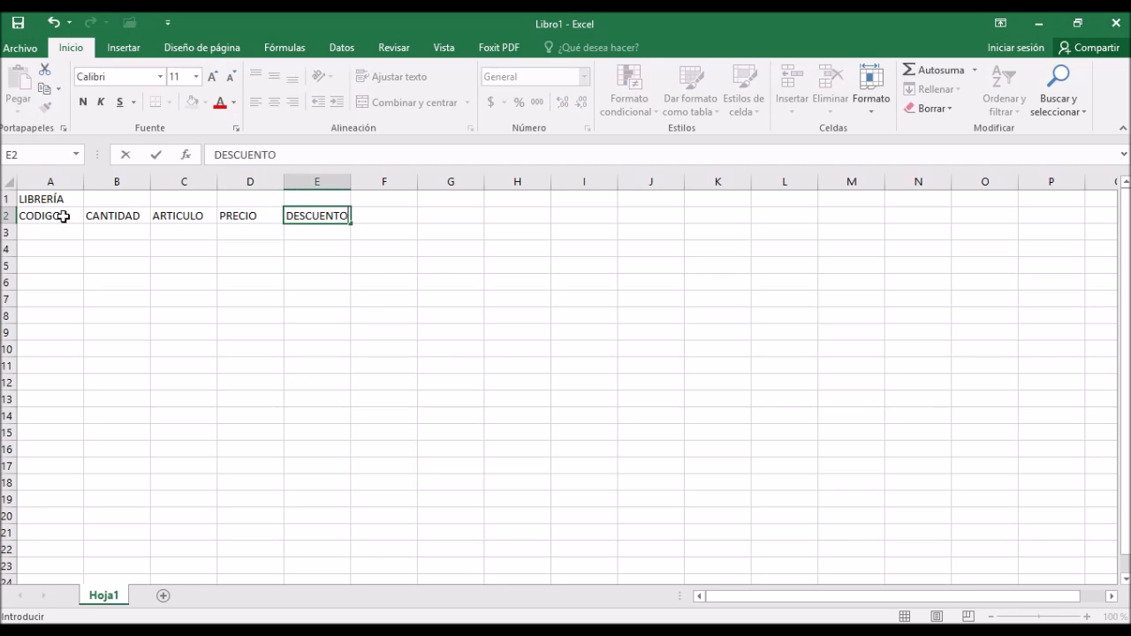
{"action": "key", "text": "Tab"}
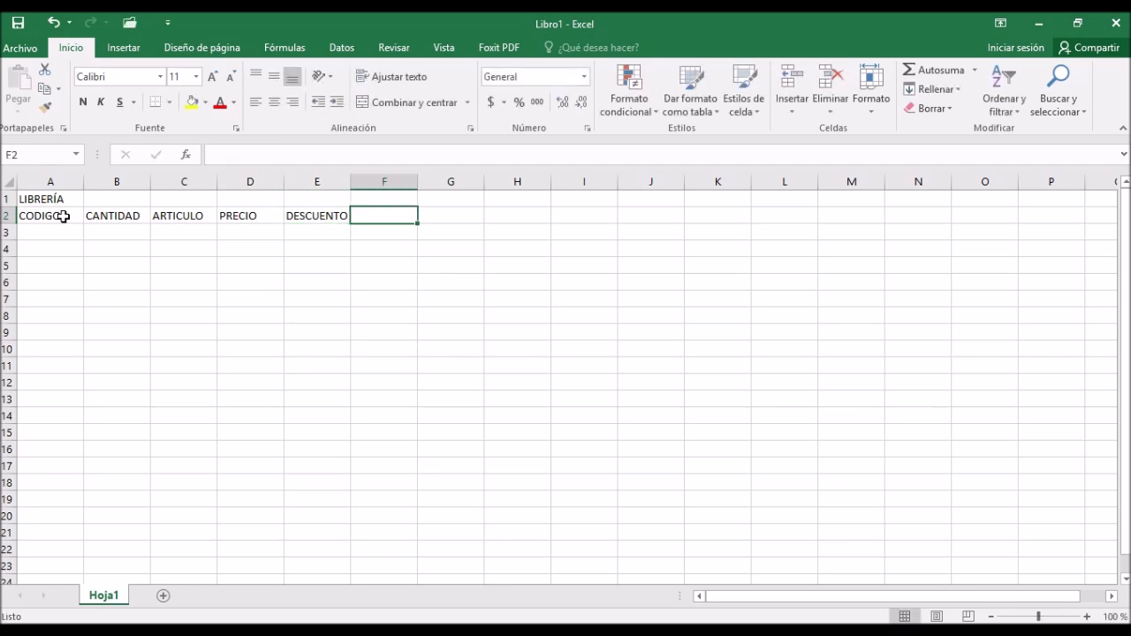
{"action": "type", "text": "FECH"}
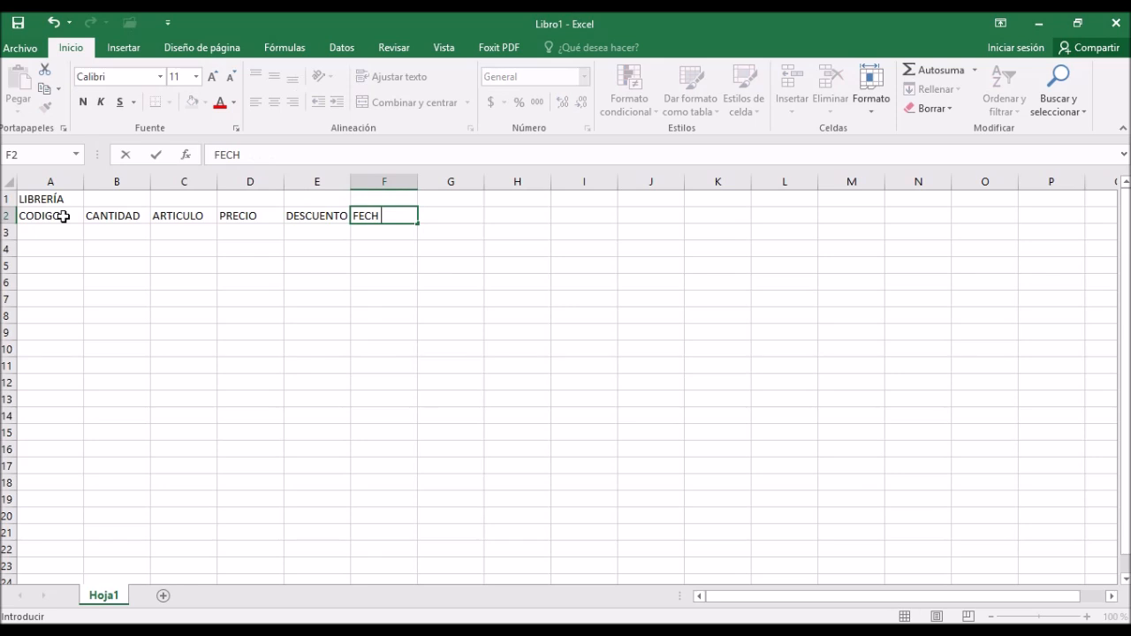
{"action": "type", "text": "A DE VENTA"}
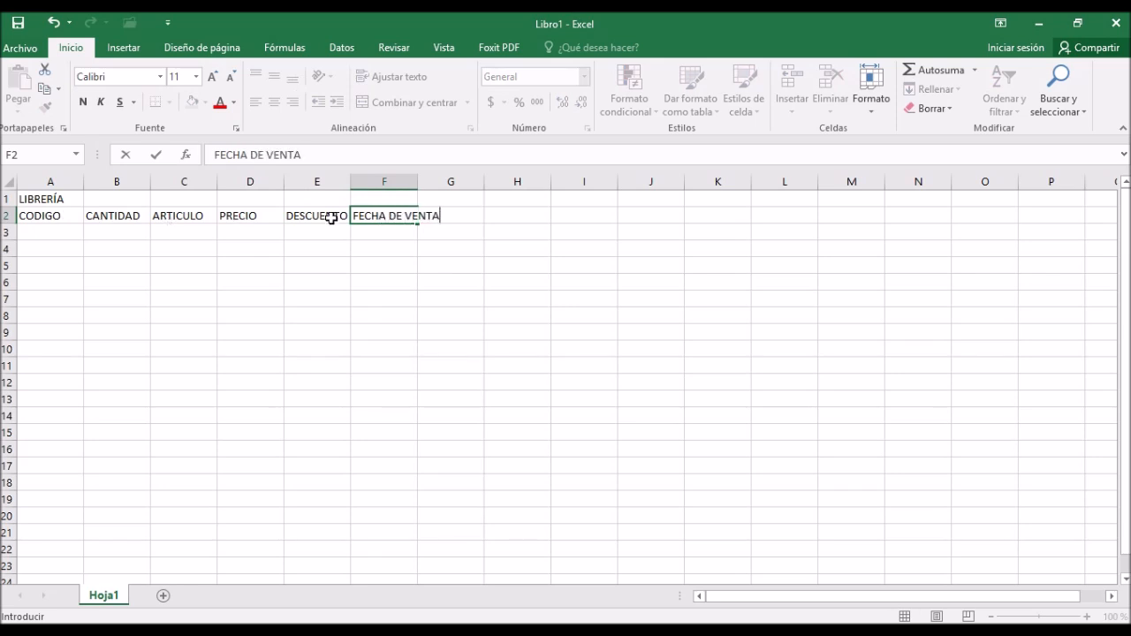
{"action": "left_click", "coordinate": [472, 237]}
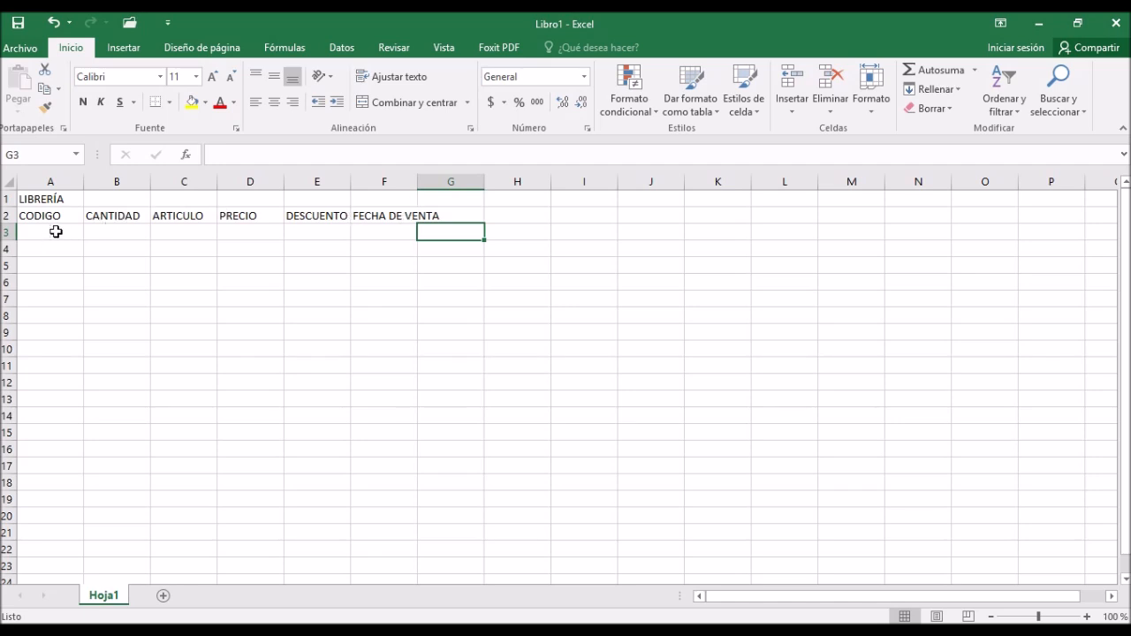
Step: Try entering 1 as the first code in cell A3, then clear the cell
{"action": "left_click", "coordinate": [51, 232]}
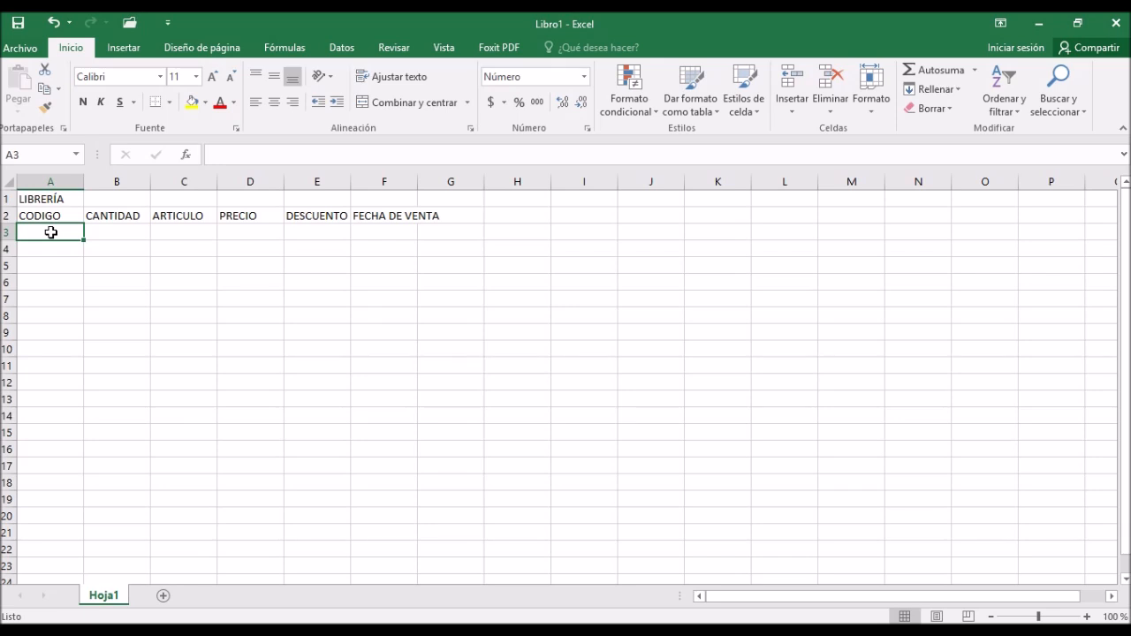
{"action": "type", "text": "1"}
{"action": "key", "text": "Return"}
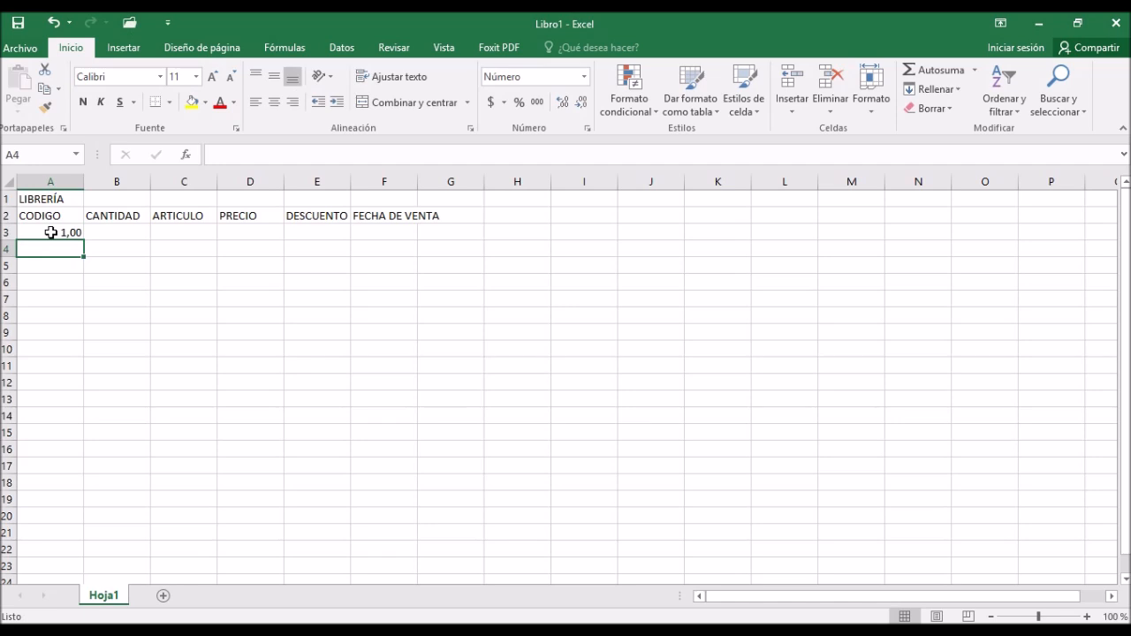
{"action": "left_click", "coordinate": [51, 232]}
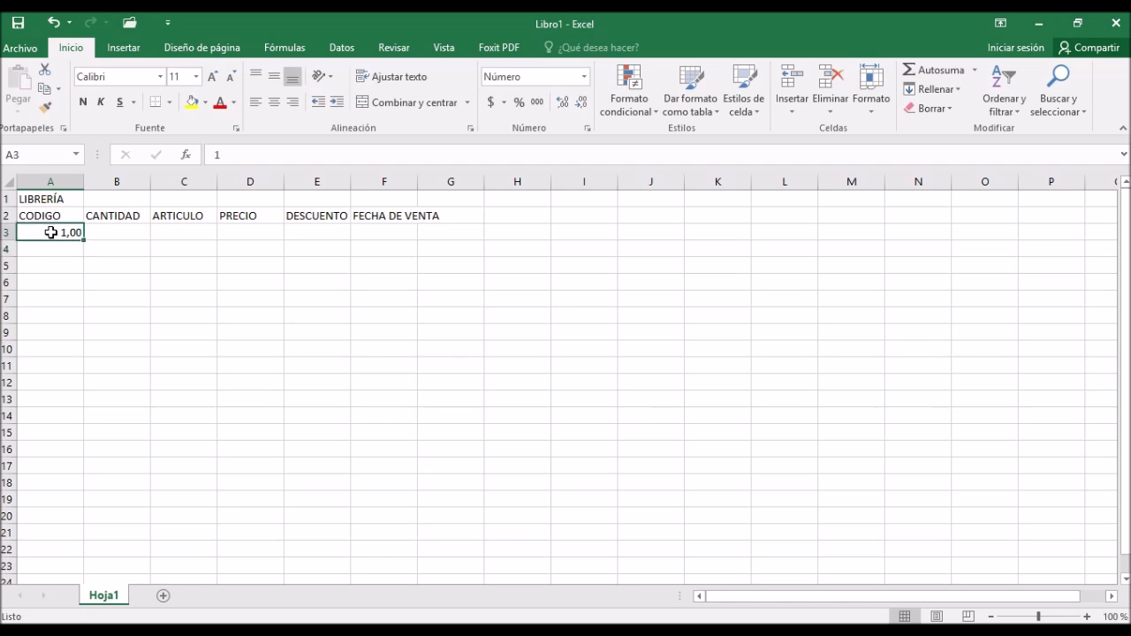
{"action": "key", "text": "Delete"}
Step: Apply the General number format to the code cells A3 to A19
{"action": "left_click", "coordinate": [582, 78]}
{"action": "left_click", "coordinate": [55, 237]}
{"action": "left_click_drag", "start_coordinate": [55, 239], "coordinate": [72, 500]}
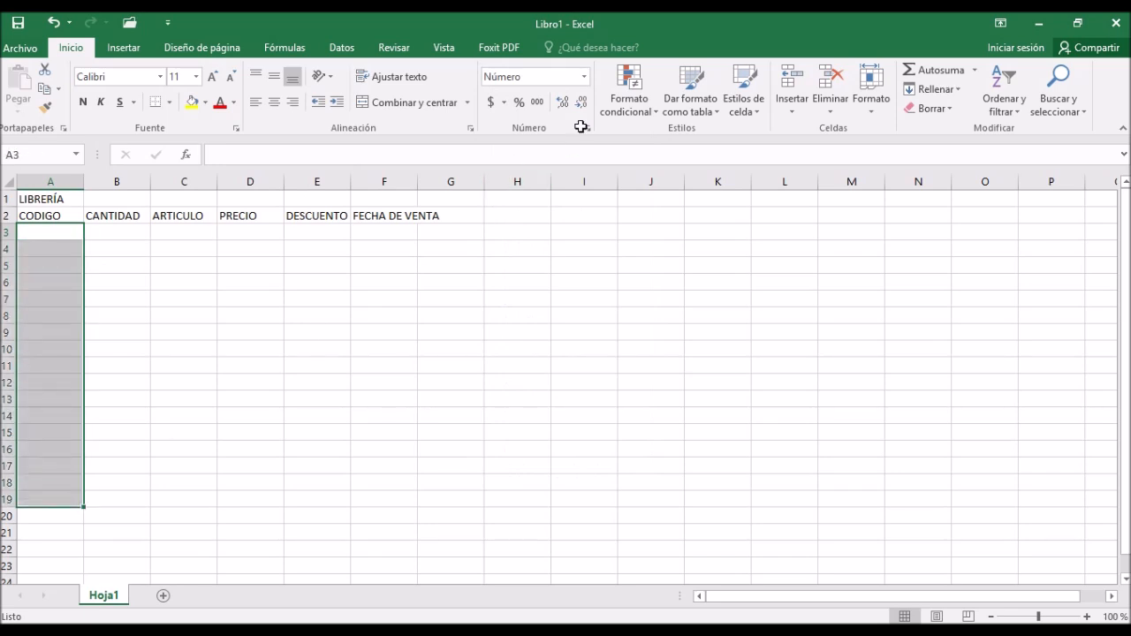
{"action": "left_click", "coordinate": [583, 77]}
{"action": "left_click", "coordinate": [540, 107]}
{"action": "left_click", "coordinate": [59, 242]}
{"action": "left_click", "coordinate": [60, 233]}
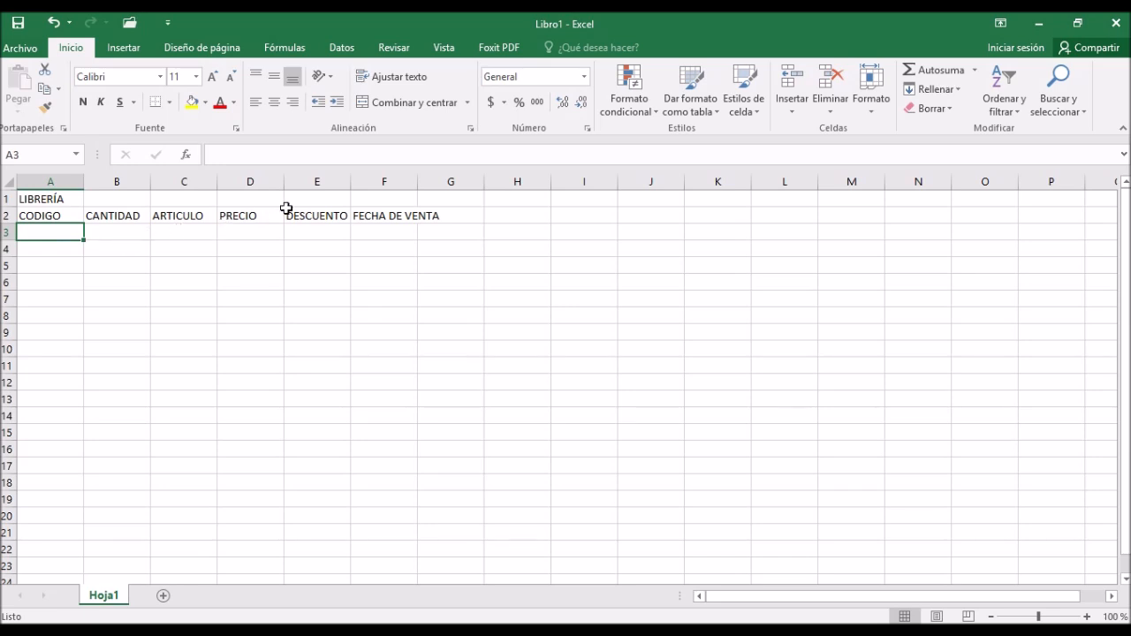
{"action": "left_click", "coordinate": [122, 230]}
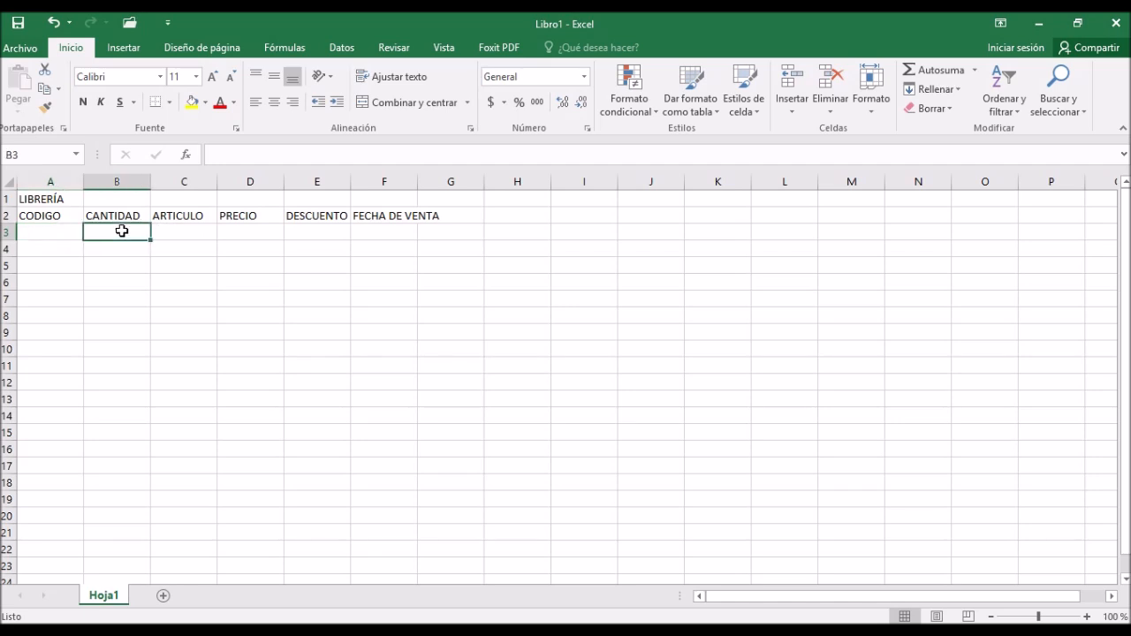
{"action": "left_click", "coordinate": [185, 231]}
{"action": "left_click", "coordinate": [240, 230]}
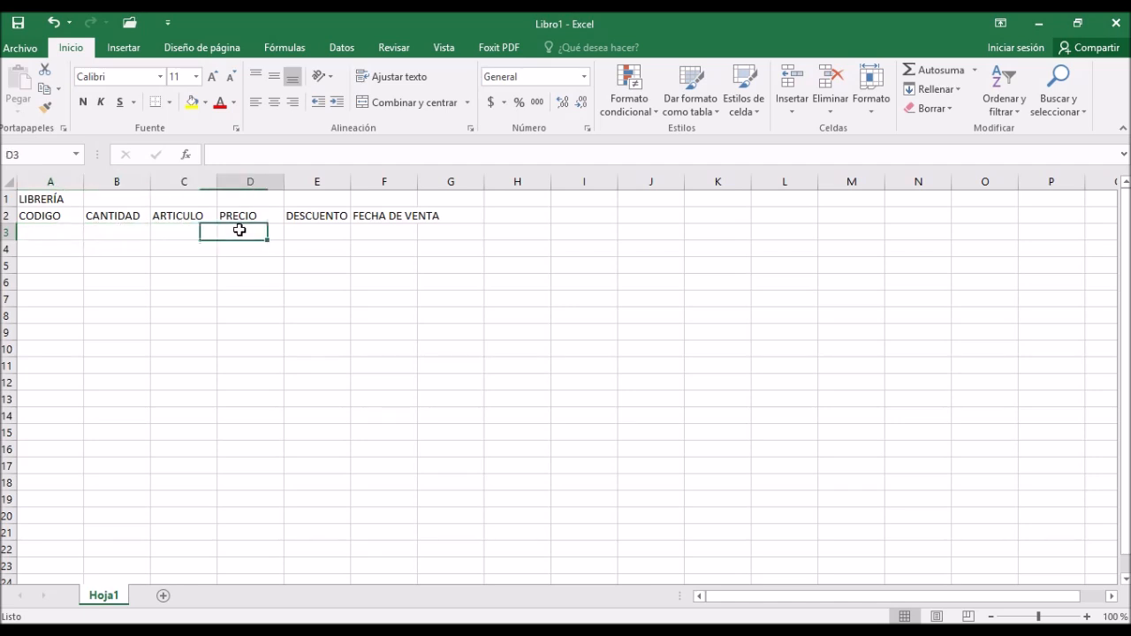
Step: Enter the codes 1 and 2 in cells A3 and A4 under the CODIGO heading
{"action": "left_click", "coordinate": [58, 231]}
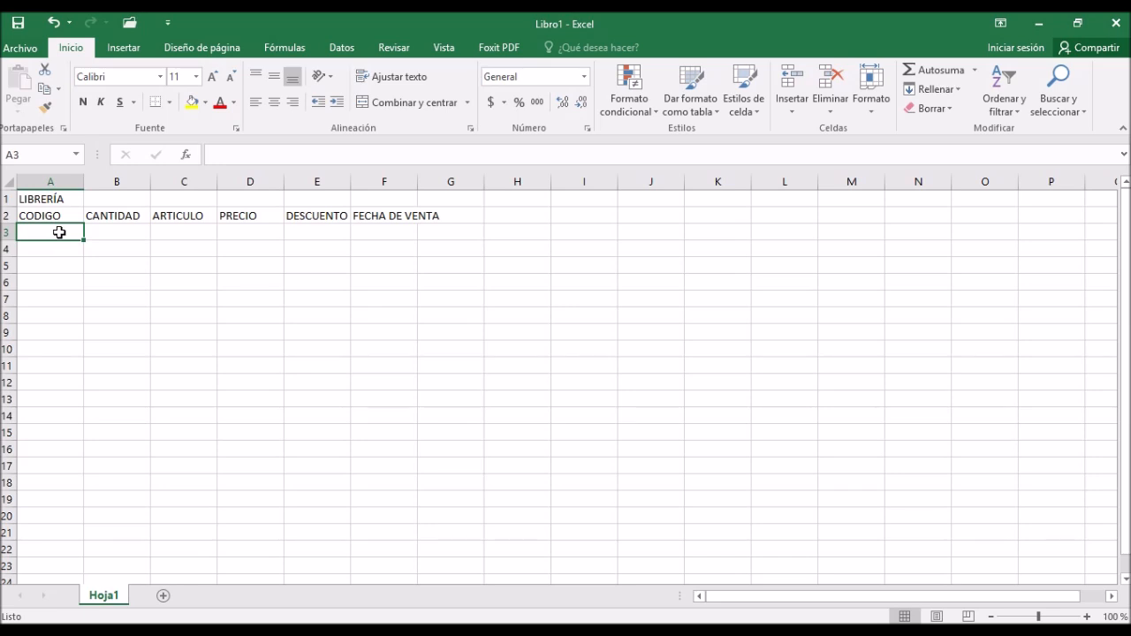
{"action": "type", "text": "1"}
{"action": "key", "text": "Return"}
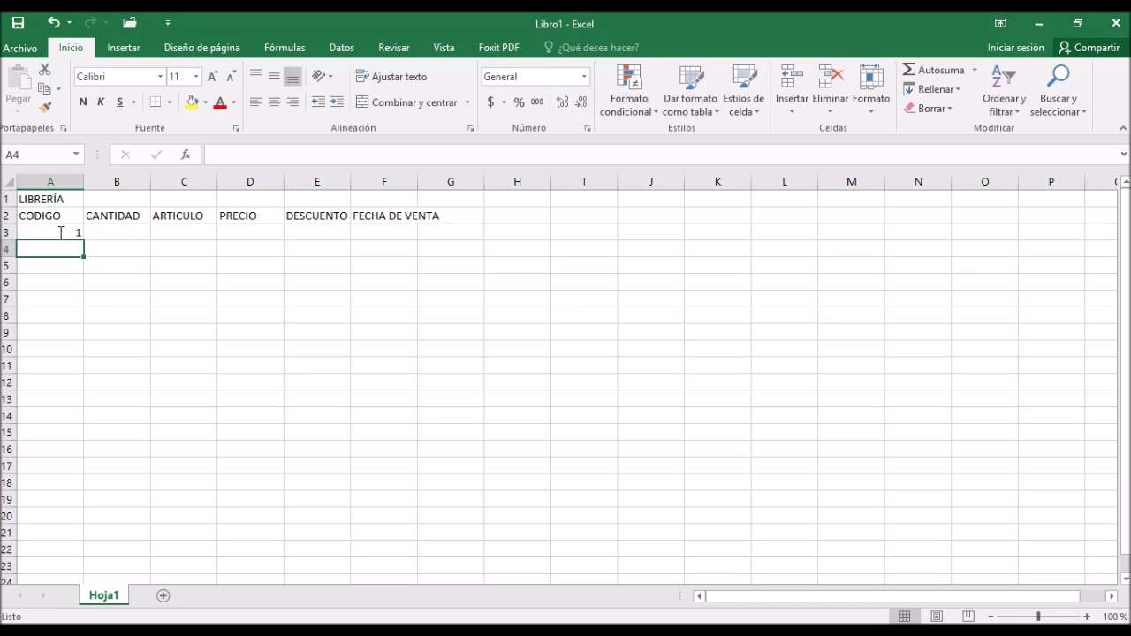
{"action": "type", "text": "2"}
{"action": "key", "text": "Return"}
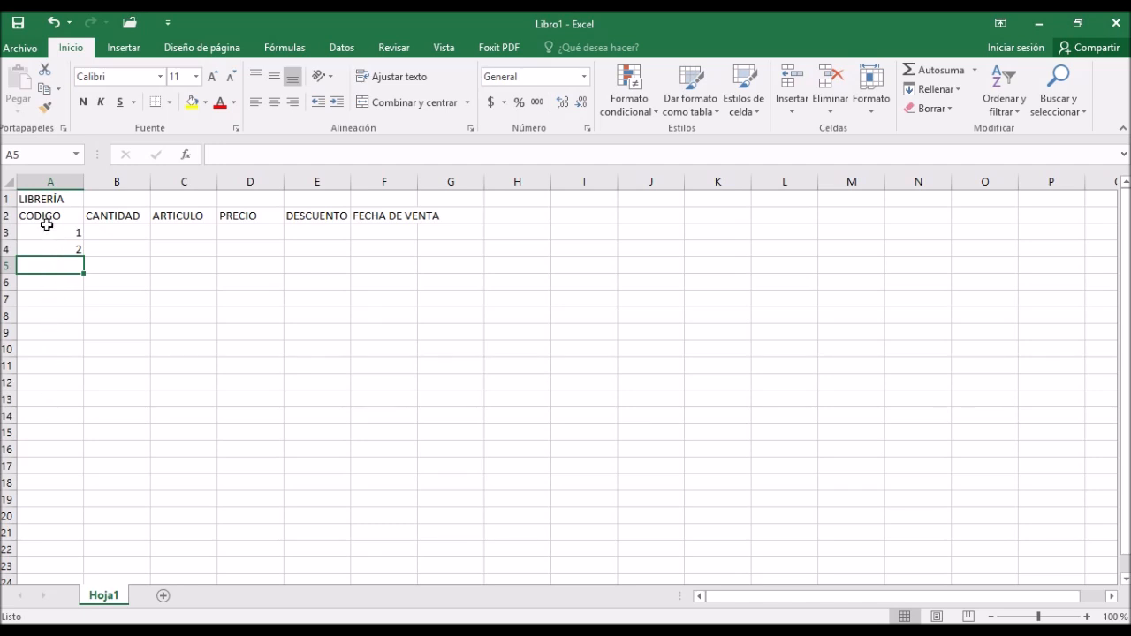
Step: Extend the code series from cells A3 and A4 down to cell A19
{"action": "left_click_drag", "start_coordinate": [47, 226], "coordinate": [54, 251]}
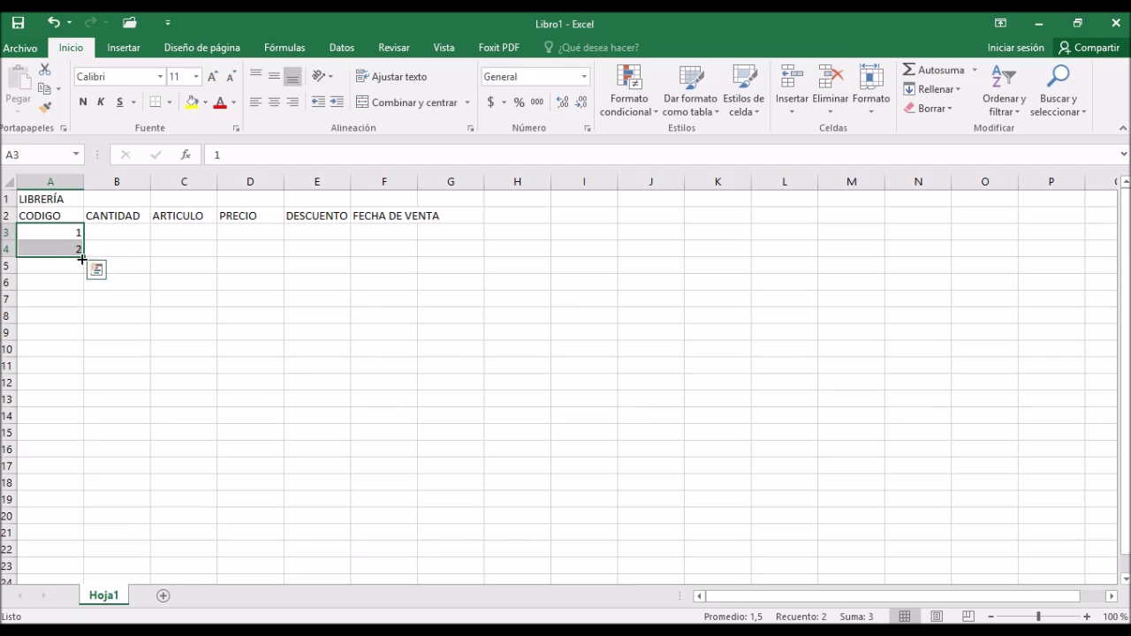
{"action": "left_click_drag", "start_coordinate": [82, 259], "coordinate": [84, 513]}
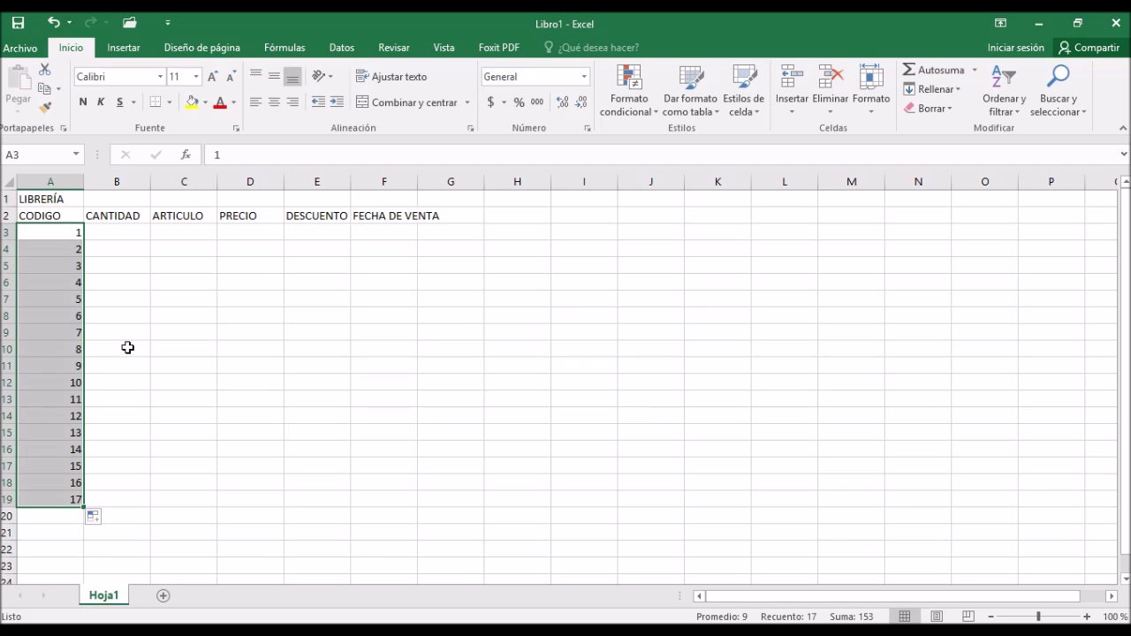
{"action": "left_click", "coordinate": [56, 233]}
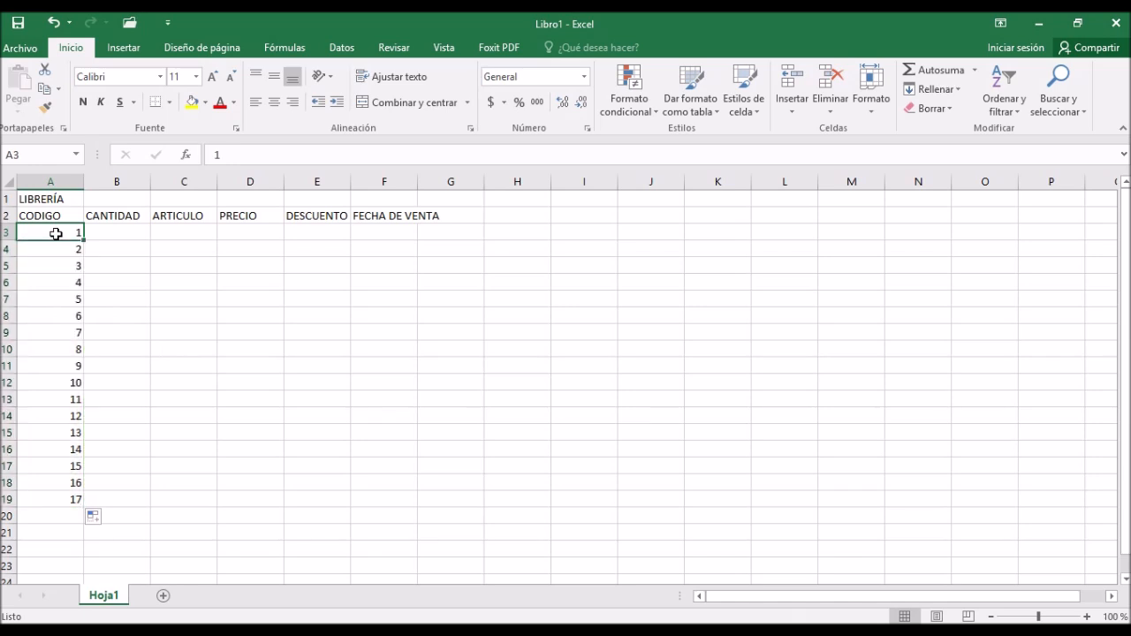
Step: Apply the Número format to the CODIGO cells from A3 to A30
{"action": "left_click_drag", "start_coordinate": [56, 233], "coordinate": [55, 505]}
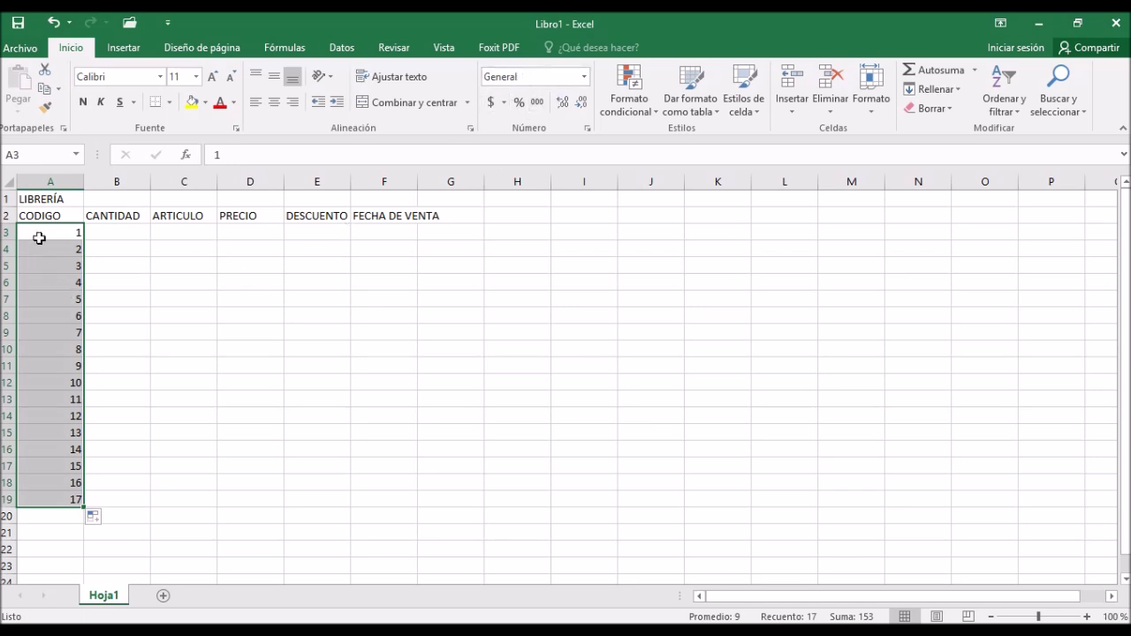
{"action": "left_click_drag", "start_coordinate": [38, 232], "coordinate": [61, 518]}
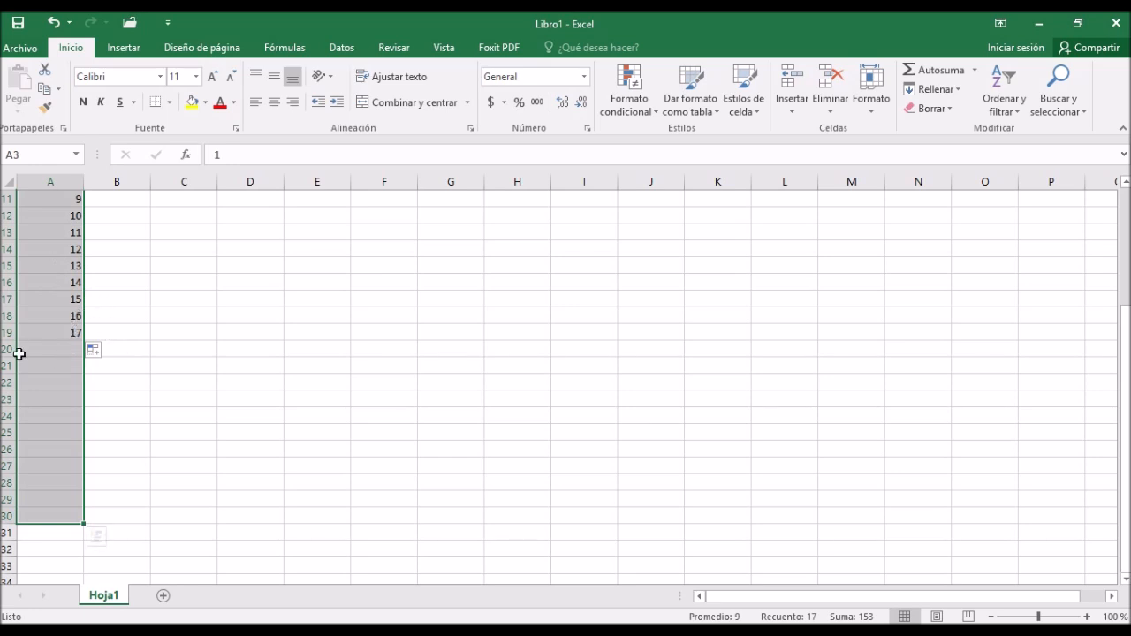
{"action": "scroll", "coordinate": [19, 354], "scroll_direction": "up", "scroll_amount": 4}
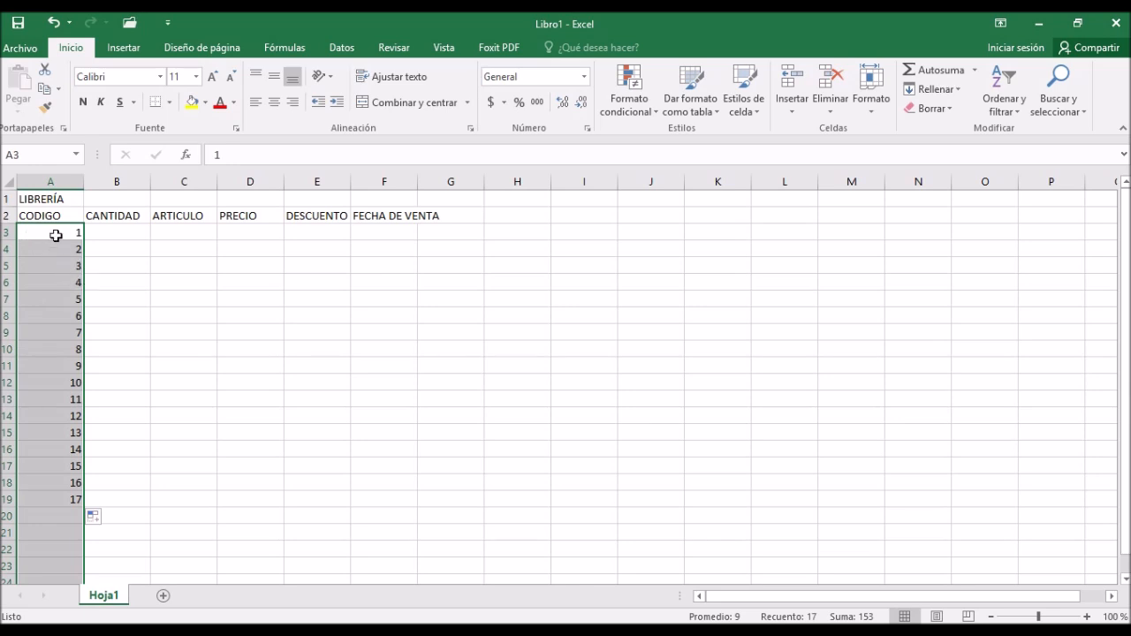
{"action": "scroll", "coordinate": [55, 235], "scroll_direction": "down", "scroll_amount": 4}
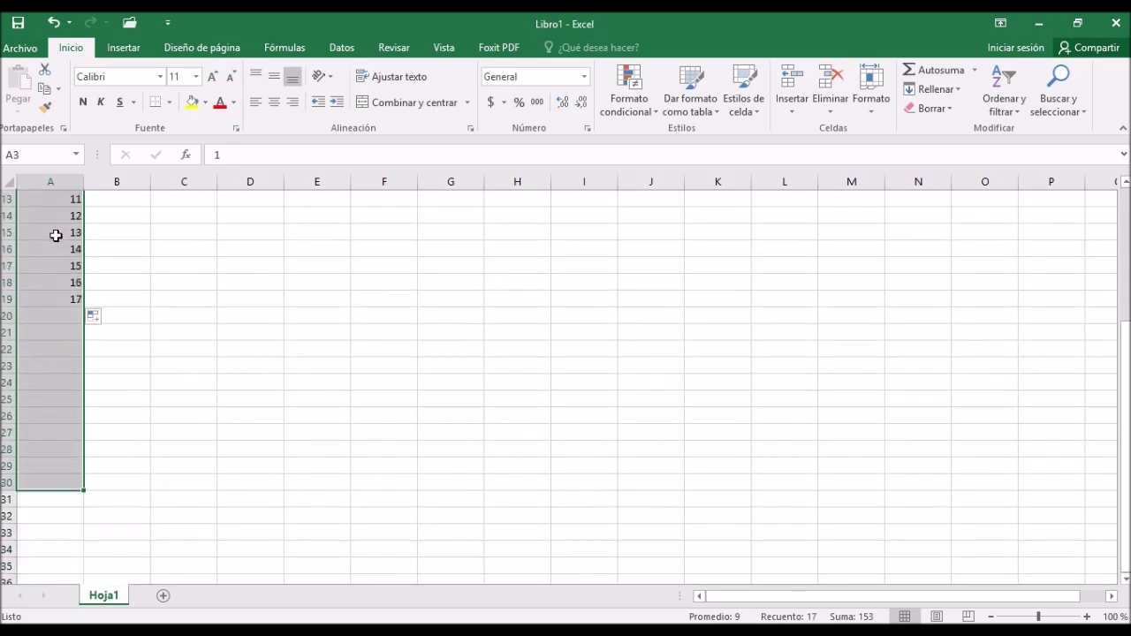
{"action": "scroll", "coordinate": [55, 235], "scroll_direction": "up", "scroll_amount": 4}
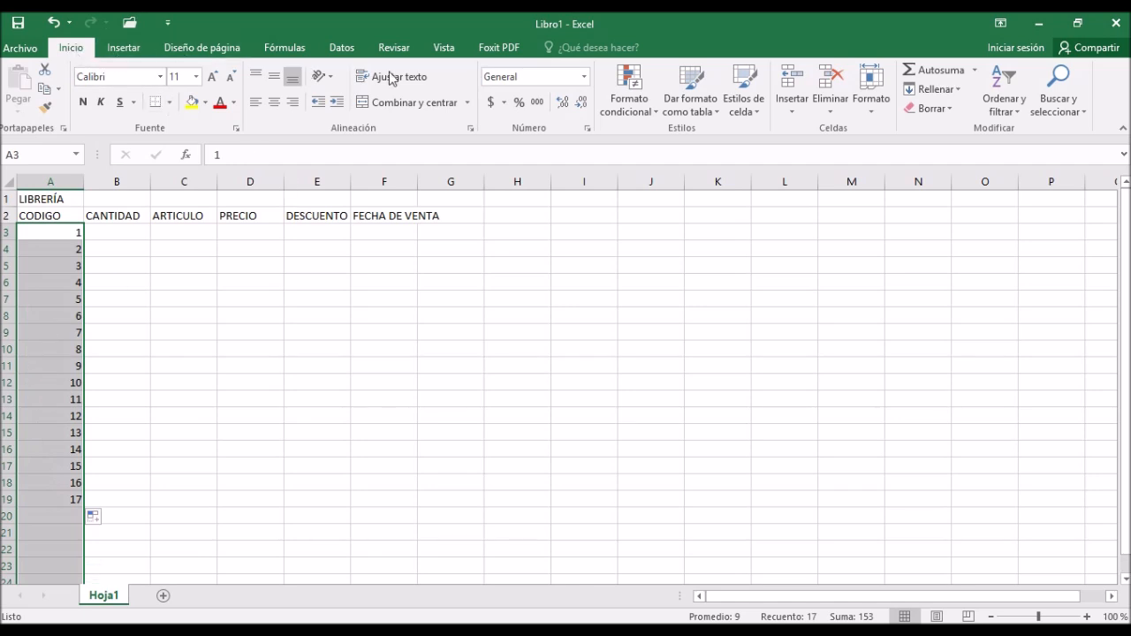
{"action": "left_click", "coordinate": [583, 77]}
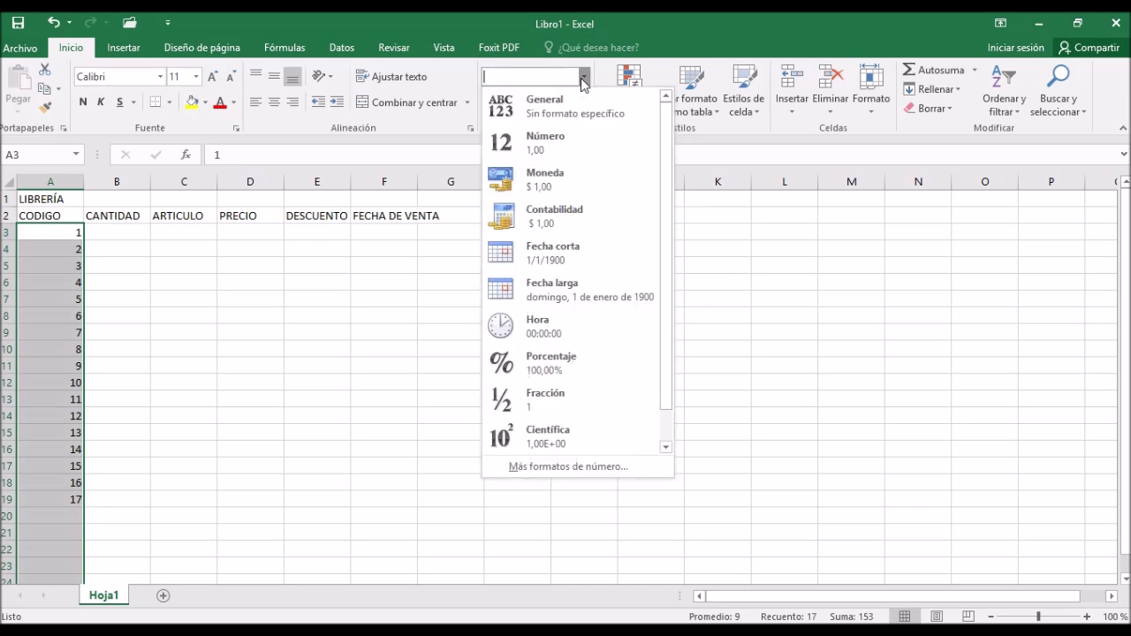
{"action": "left_click", "coordinate": [590, 147]}
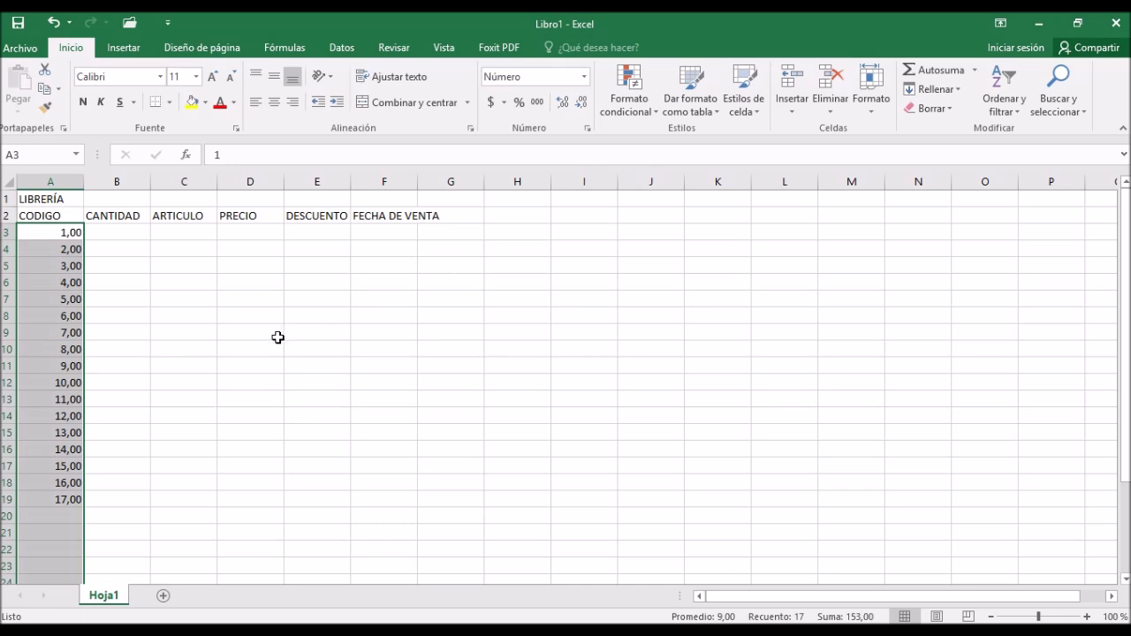
Step: Remove both decimal places from the codes in cells A3 to A27
{"action": "left_click", "coordinate": [57, 236]}
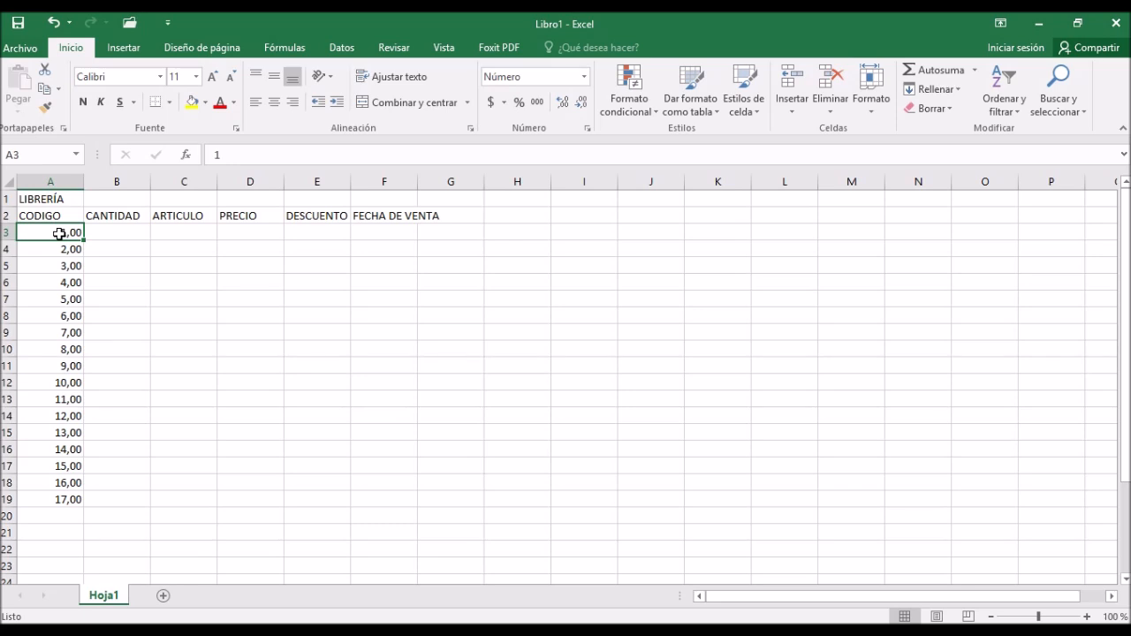
{"action": "left_click_drag", "start_coordinate": [58, 234], "coordinate": [74, 513]}
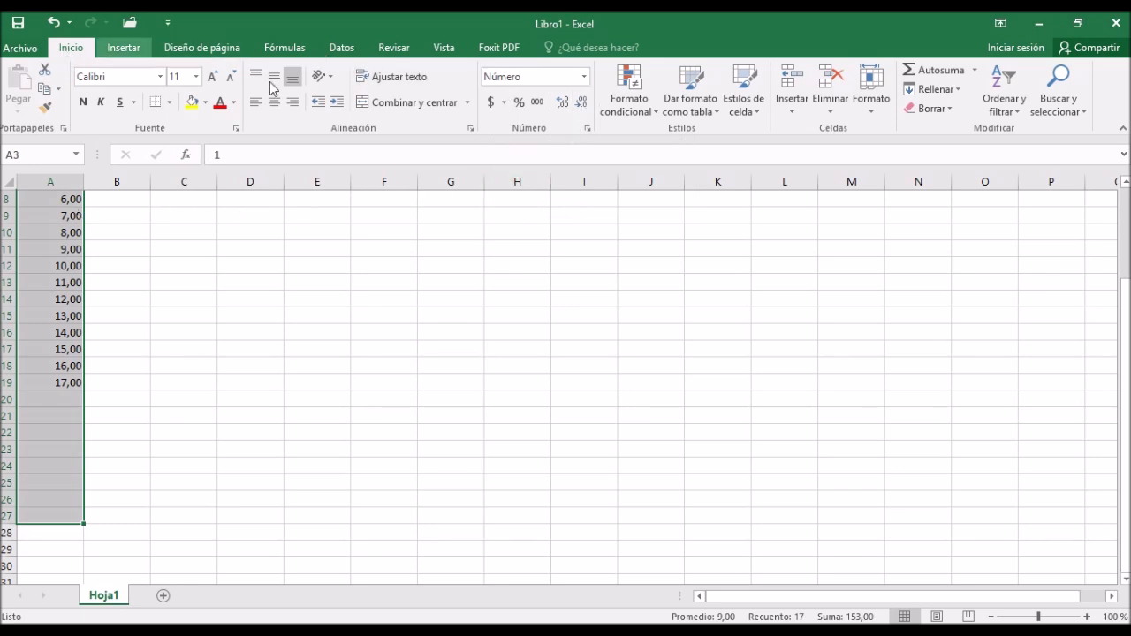
{"action": "left_click", "coordinate": [581, 103]}
{"action": "left_click", "coordinate": [581, 103]}
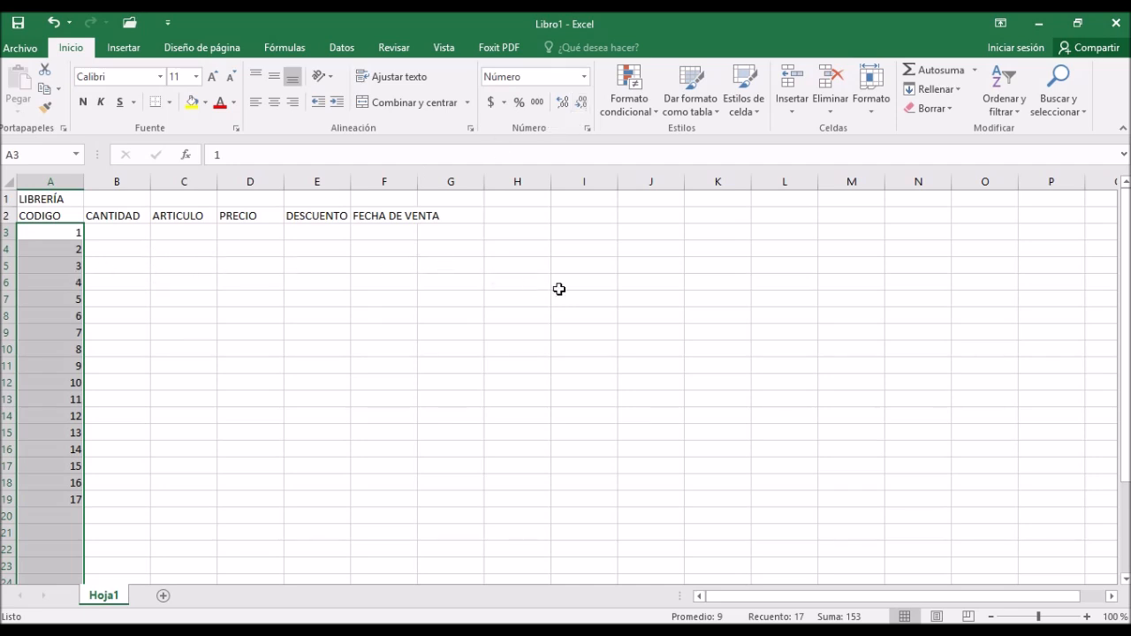
Step: Increase the codes' decimals to three places, then reduce them back to whole numbers
{"action": "left_click", "coordinate": [563, 104]}
{"action": "left_click", "coordinate": [563, 103]}
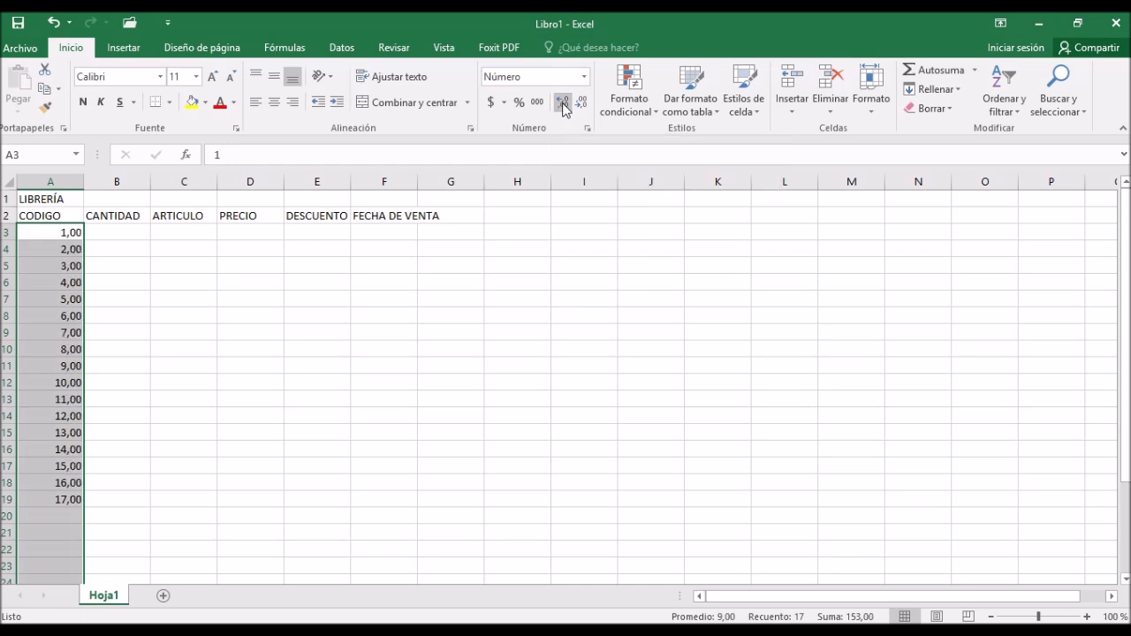
{"action": "left_click", "coordinate": [563, 103]}
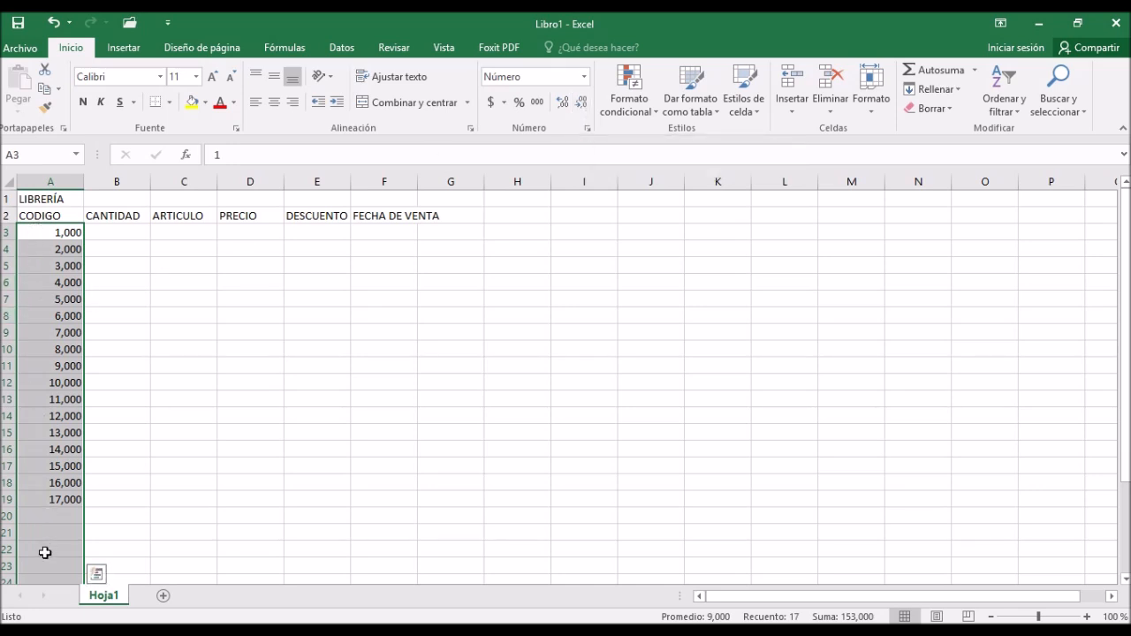
{"action": "left_click", "coordinate": [583, 104]}
{"action": "left_click", "coordinate": [583, 103]}
{"action": "left_click", "coordinate": [584, 104]}
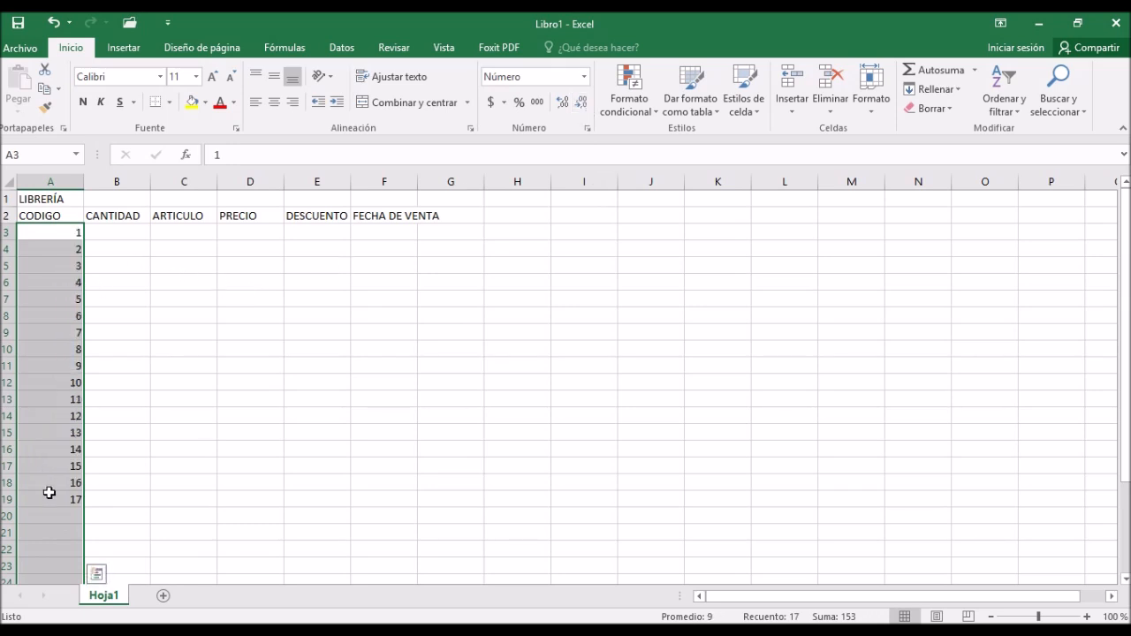
Step: Continue the CODIGO column with 18 in A20 and 19 in A21
{"action": "left_click", "coordinate": [58, 528]}
{"action": "left_click", "coordinate": [65, 511]}
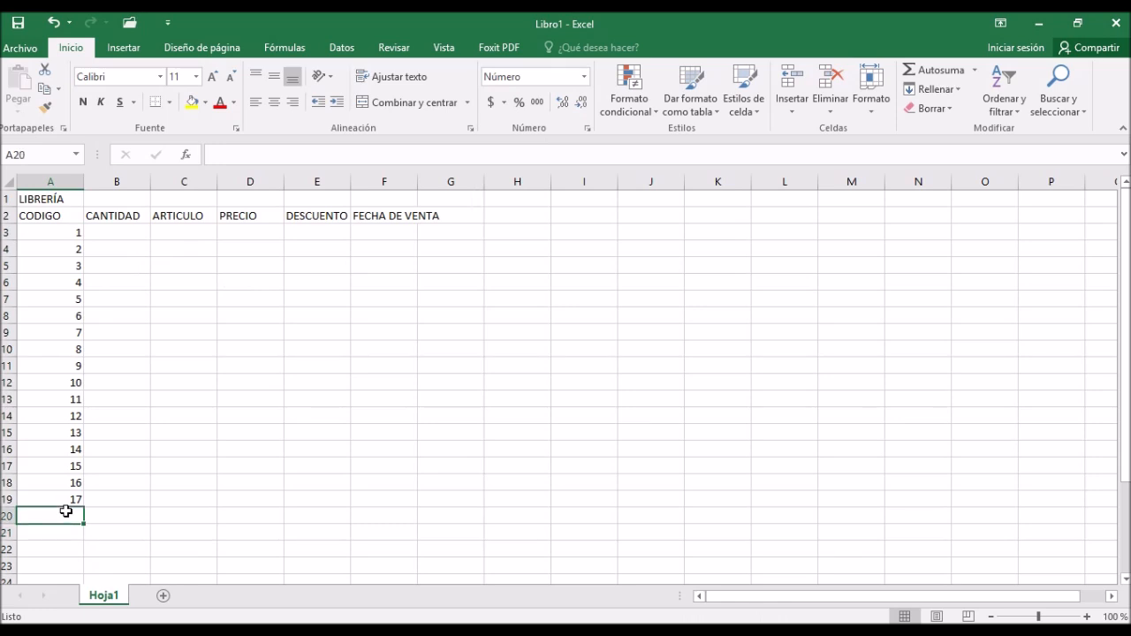
{"action": "type", "text": "18"}
{"action": "key", "text": "Return"}
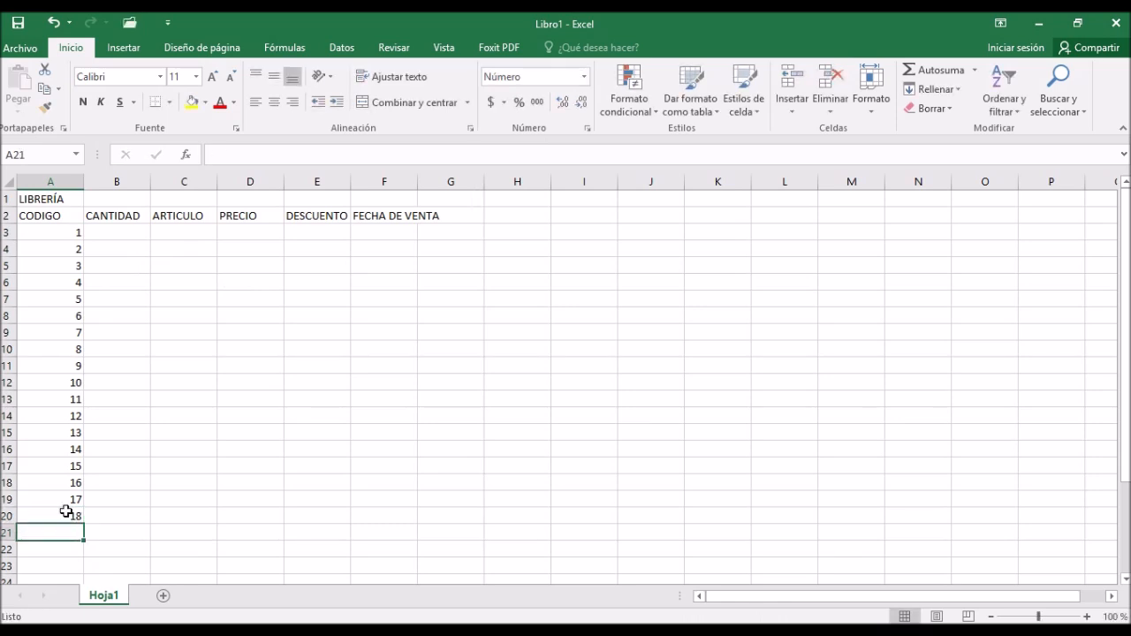
{"action": "type", "text": "19"}
{"action": "key", "text": "Return"}
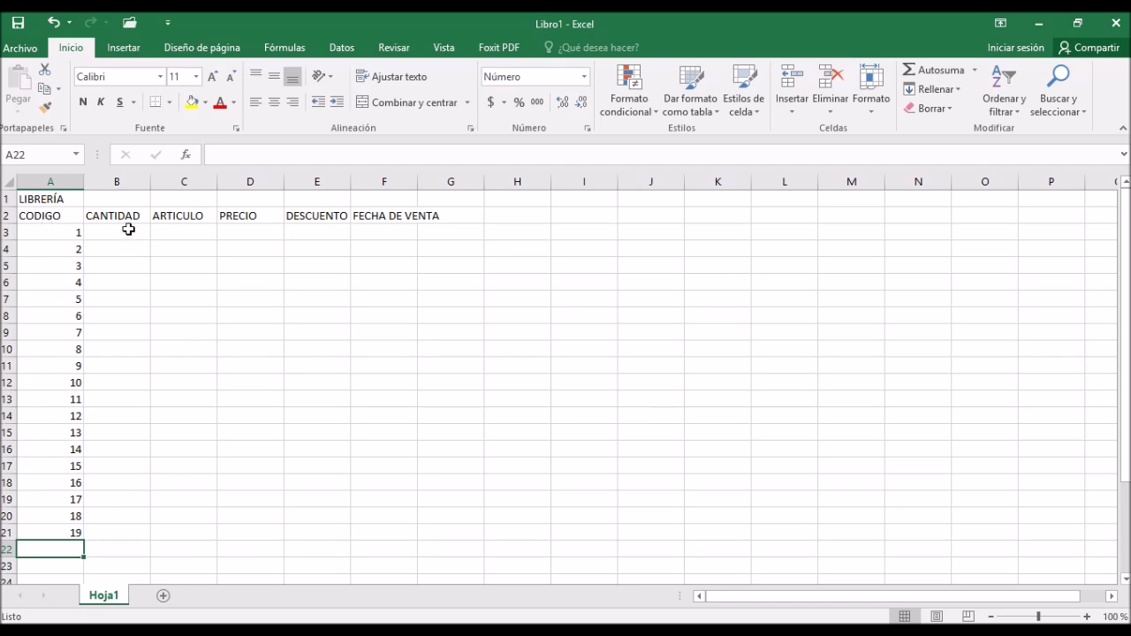
Step: Apply the Número format to the CANTIDAD cells from B3 to B26
{"action": "left_click_drag", "start_coordinate": [128, 229], "coordinate": [106, 572]}
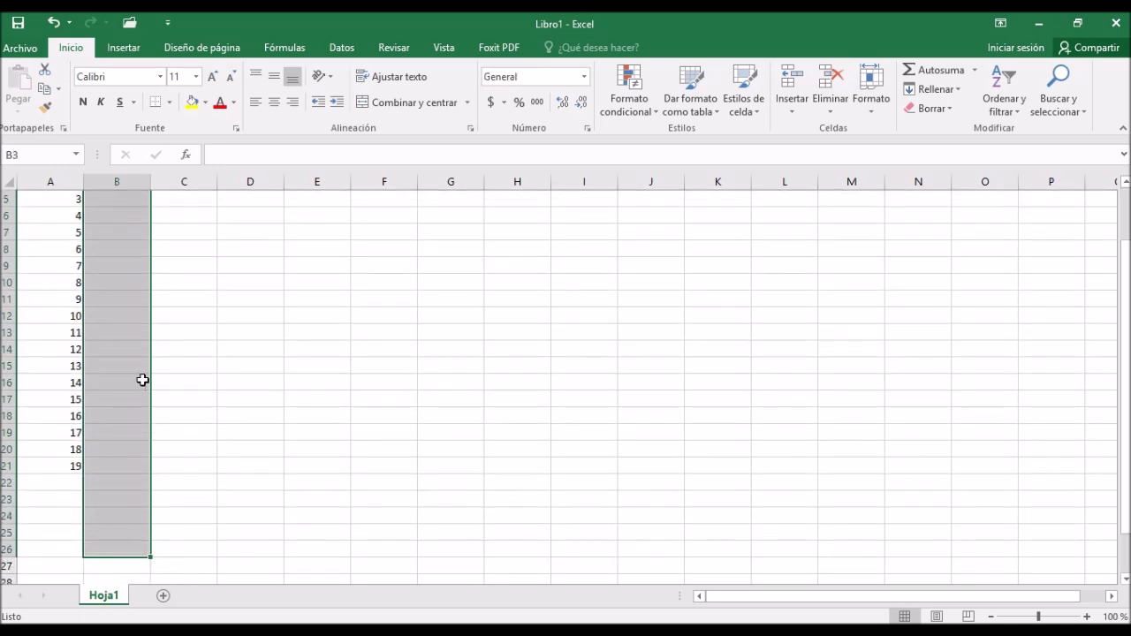
{"action": "left_click", "coordinate": [583, 76]}
{"action": "left_click", "coordinate": [553, 153]}
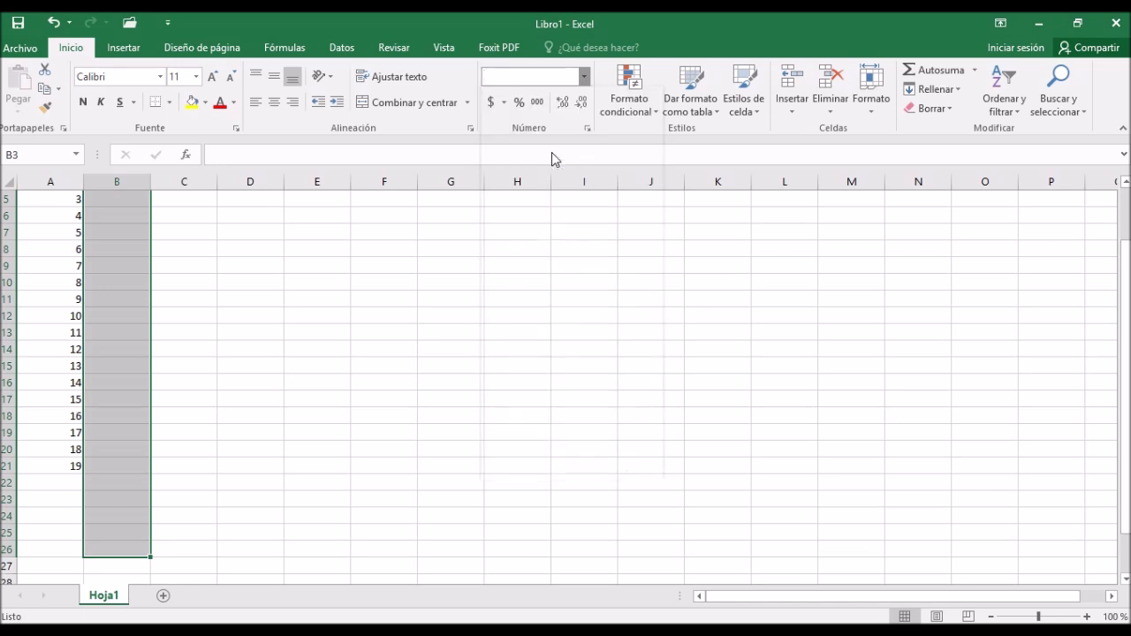
Step: Enter the quantities 1, 3, 4, 2 and 8 in cells B3 to B7 under CANTIDAD
{"action": "scroll", "coordinate": [451, 229], "scroll_direction": "up", "scroll_amount": 2}
{"action": "left_click", "coordinate": [116, 234]}
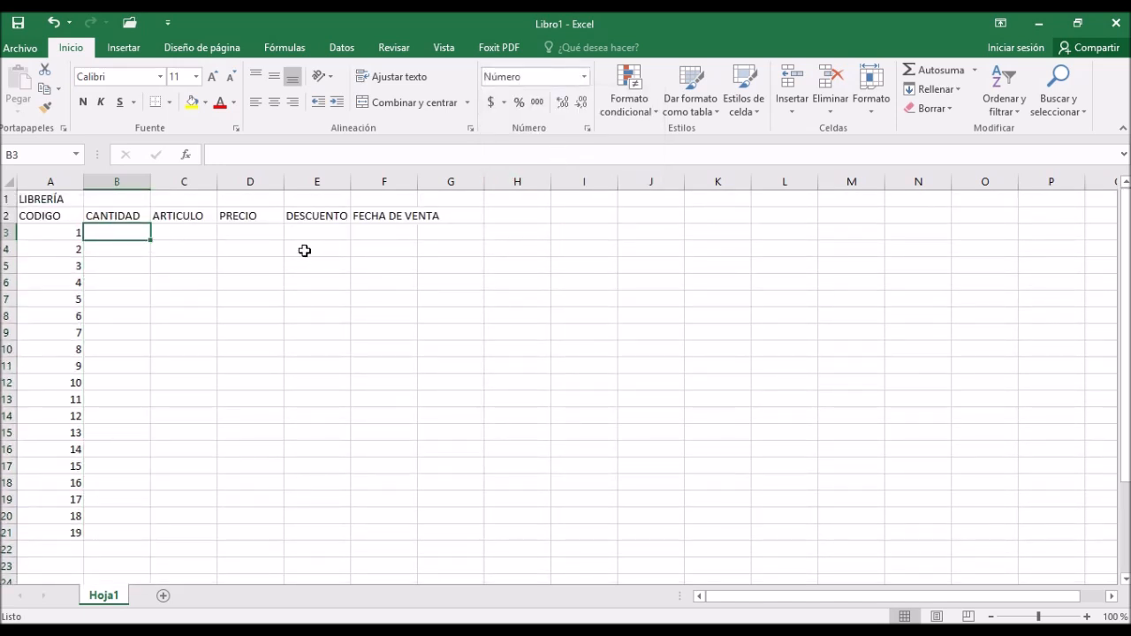
{"action": "type", "text": "1"}
{"action": "key", "text": "Return"}
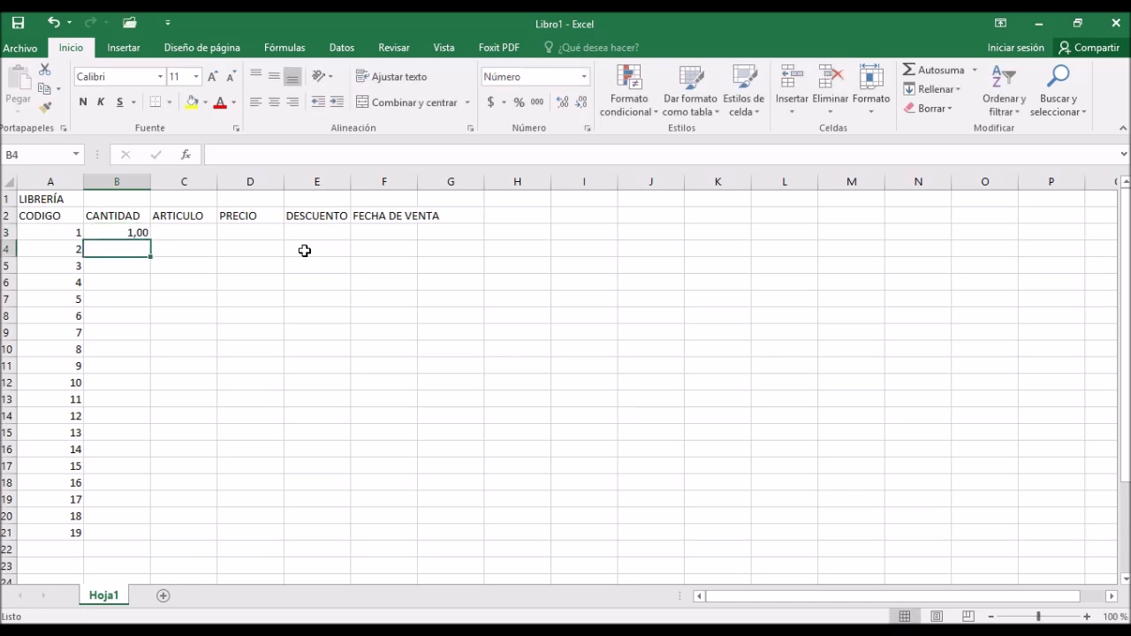
{"action": "type", "text": "3"}
{"action": "key", "text": "Return"}
{"action": "type", "text": "4"}
{"action": "key", "text": "Return"}
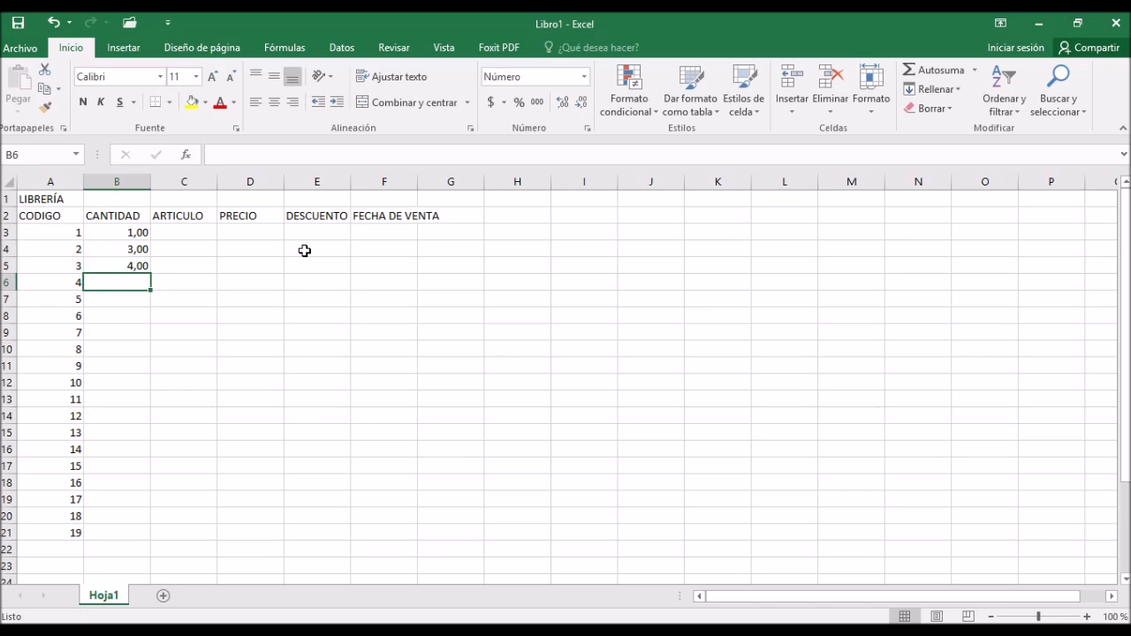
{"action": "type", "text": "2"}
{"action": "key", "text": "Return"}
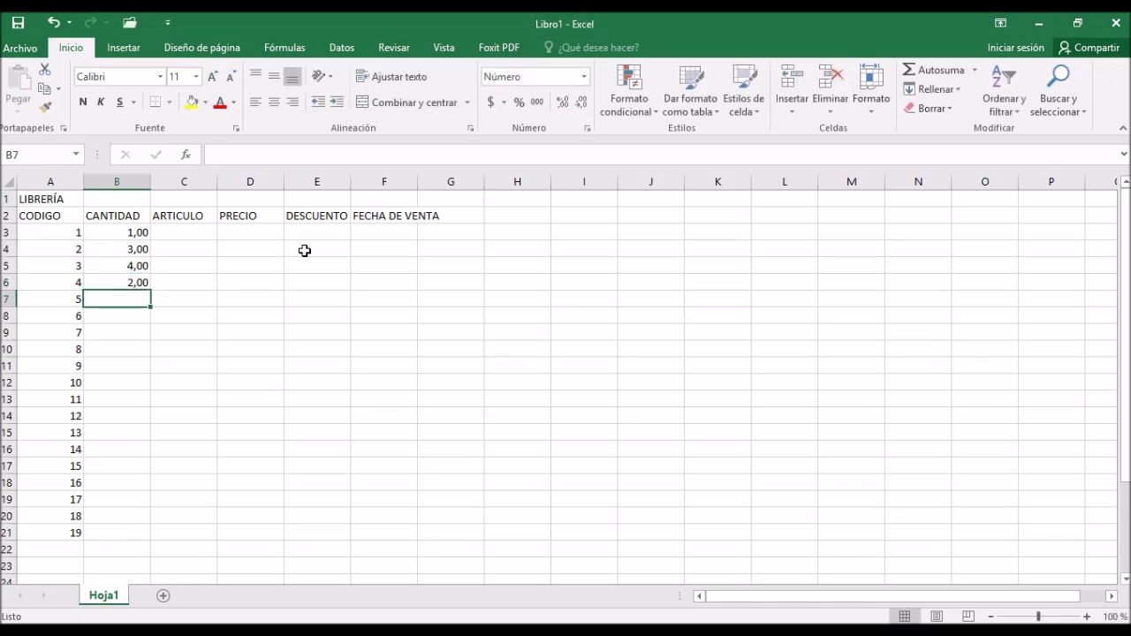
{"action": "type", "text": "8"}
{"action": "key", "text": "Return"}
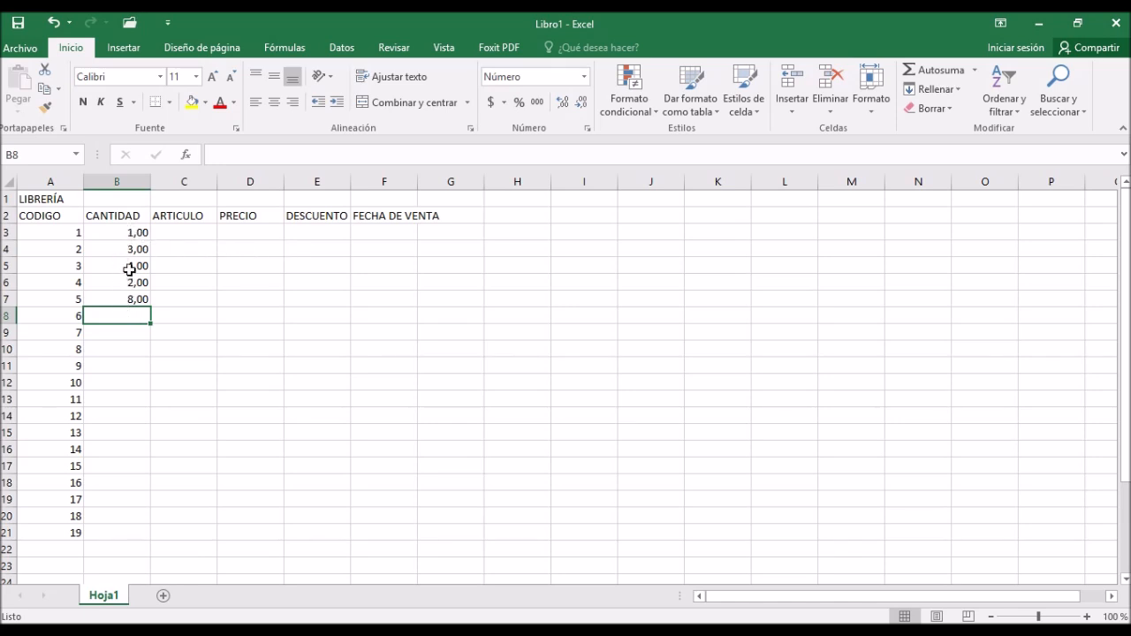
Step: Remove both decimal places from the CANTIDAD cells B3 to B23
{"action": "mouse_move", "coordinate": [131, 231]}
{"action": "left_mouse_down"}
{"action": "mouse_move", "coordinate": [140, 499]}
{"action": "mouse_move", "coordinate": [119, 330]}
{"action": "mouse_move", "coordinate": [126, 297]}
{"action": "mouse_move", "coordinate": [116, 571]}
{"action": "mouse_move", "coordinate": [112, 561]}
{"action": "left_mouse_up"}
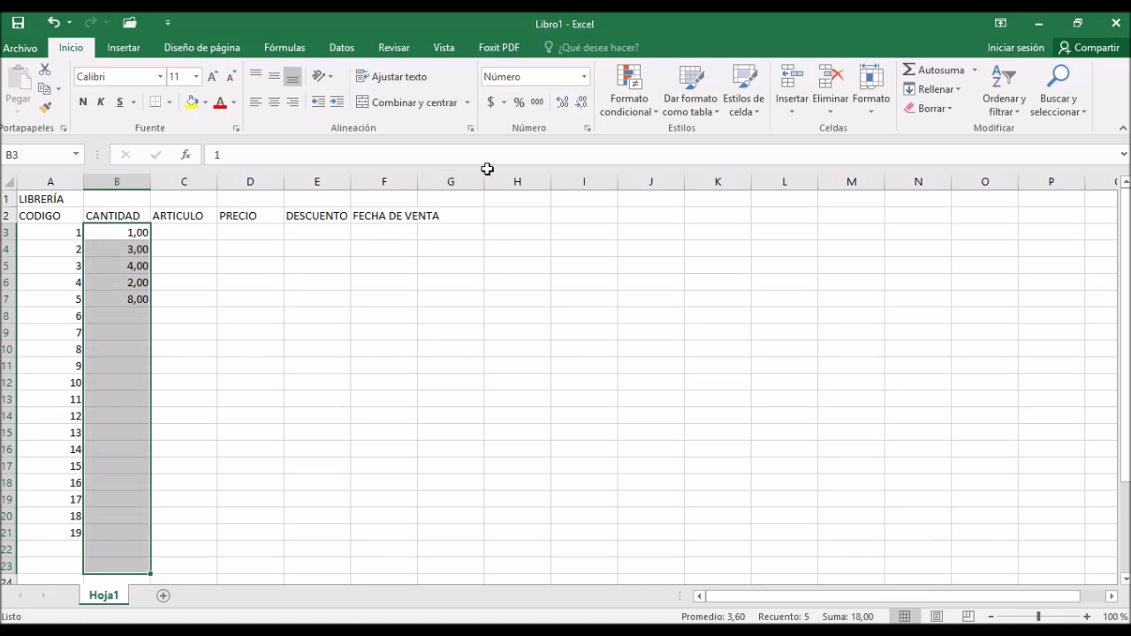
{"action": "left_click", "coordinate": [587, 106]}
{"action": "left_click", "coordinate": [587, 106]}
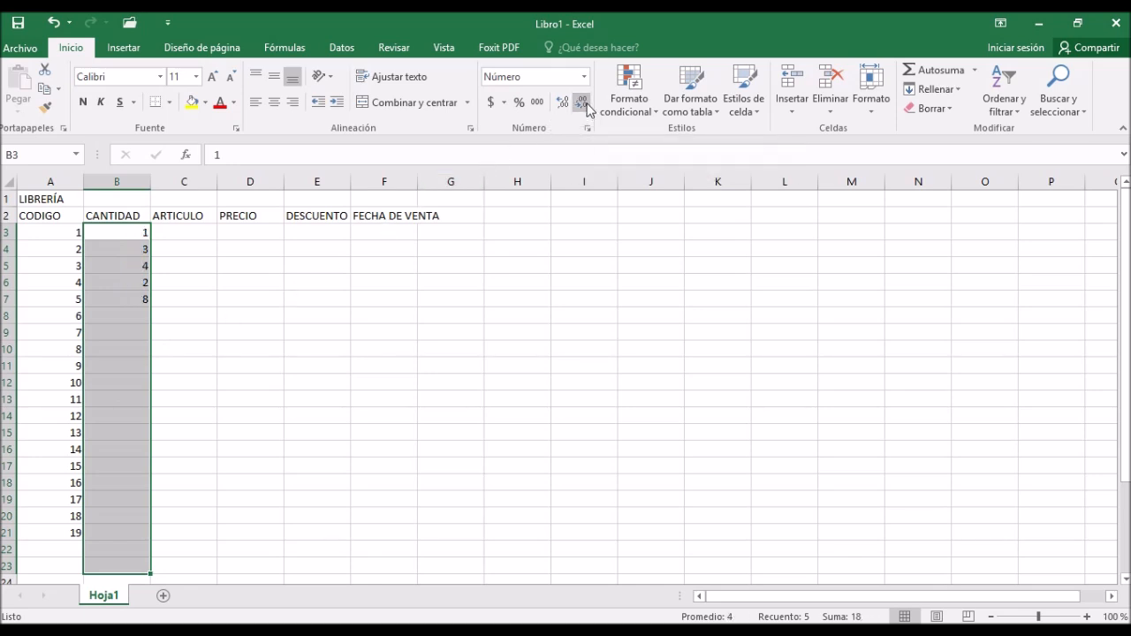
{"action": "left_click", "coordinate": [214, 236]}
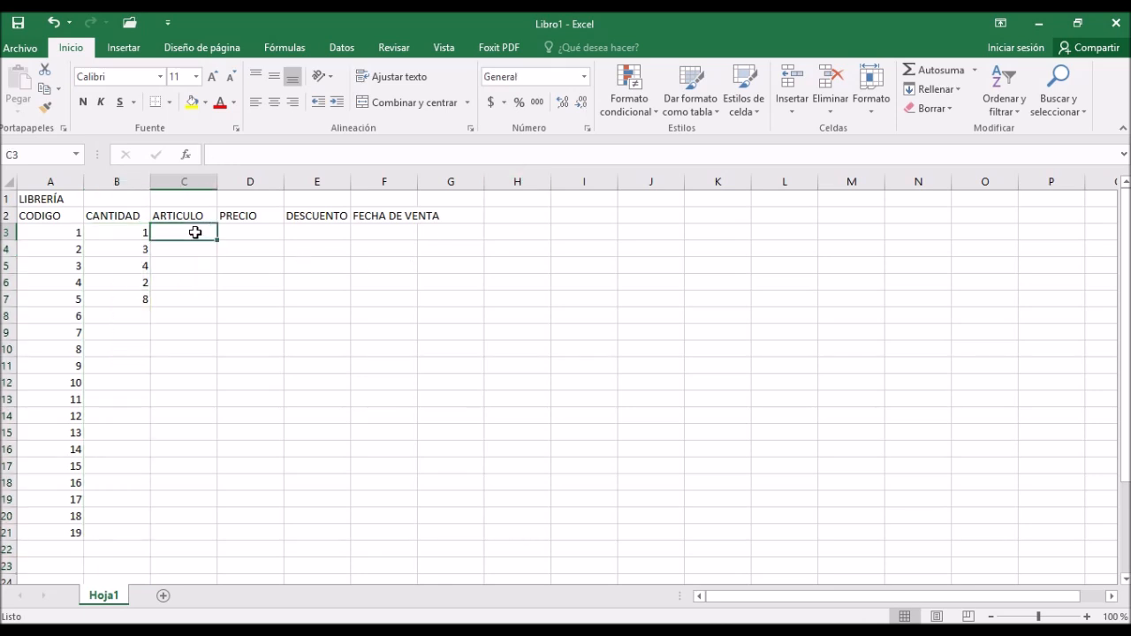
Step: Enter the quantities 2, 3, 5, 6, 7, 8, 9 and 3 in cells B8 to B15
{"action": "left_click", "coordinate": [120, 303]}
{"action": "left_click", "coordinate": [120, 310]}
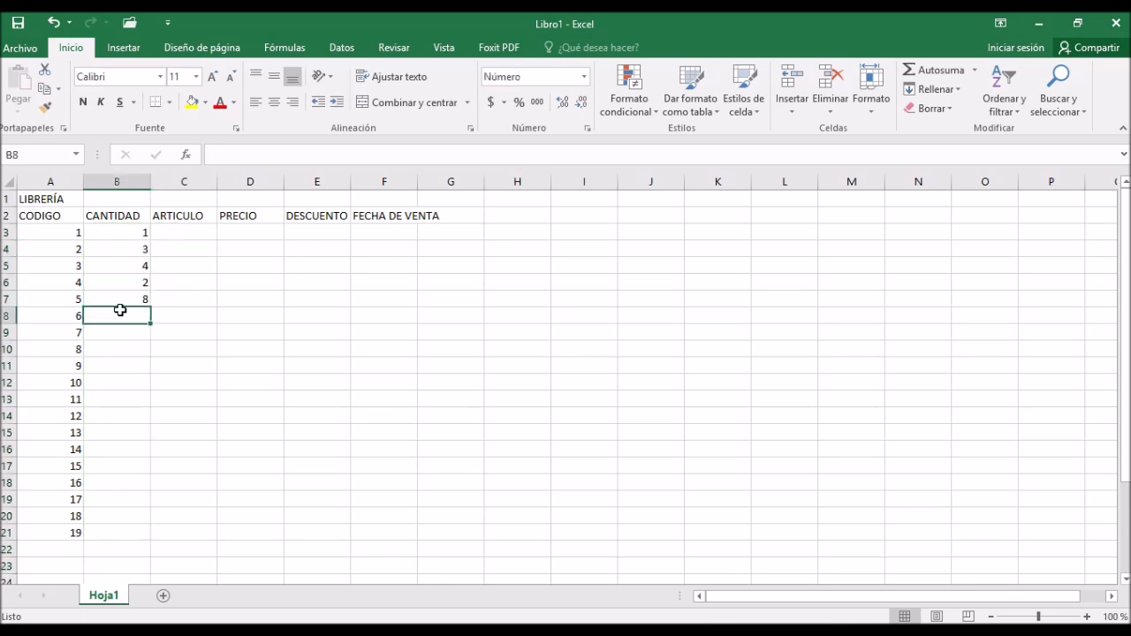
{"action": "type", "text": "2"}
{"action": "key", "text": "Return"}
{"action": "type", "text": "3"}
{"action": "key", "text": "Return"}
{"action": "type", "text": "5"}
{"action": "key", "text": "Return"}
{"action": "type", "text": "6"}
{"action": "key", "text": "Return"}
{"action": "type", "text": "7"}
{"action": "key", "text": "Return"}
{"action": "type", "text": "8"}
{"action": "key", "text": "Return"}
{"action": "type", "text": "9"}
{"action": "key", "text": "Return"}
{"action": "type", "text": "3"}
{"action": "key", "text": "Return"}
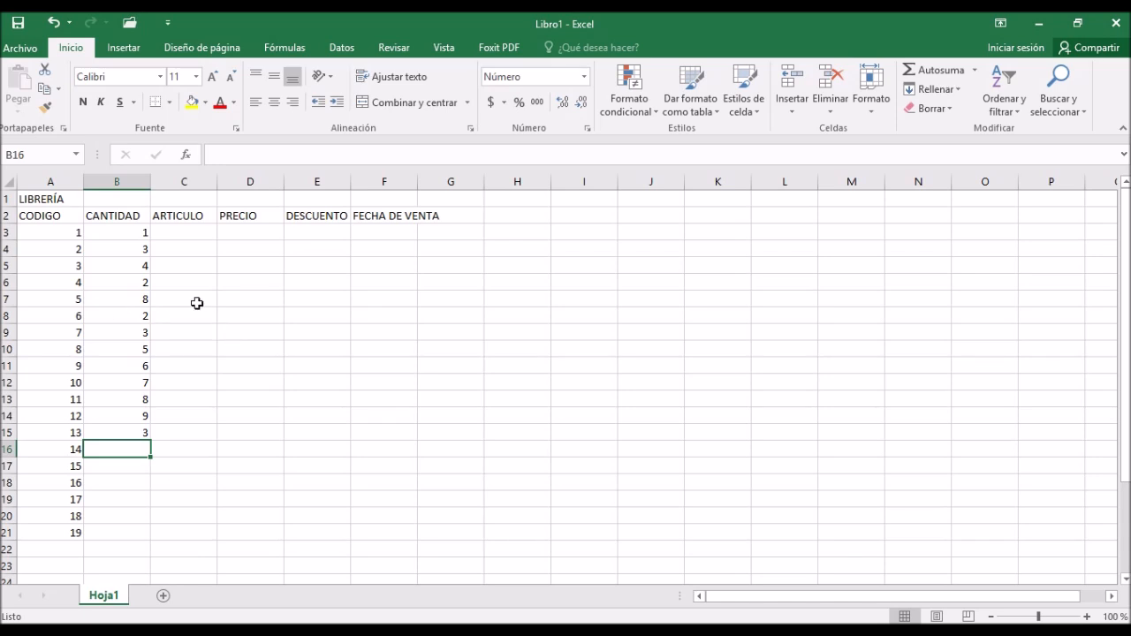
Step: Apply the Texto format to cell C3 under the ARTICULO heading
{"action": "left_click", "coordinate": [189, 231]}
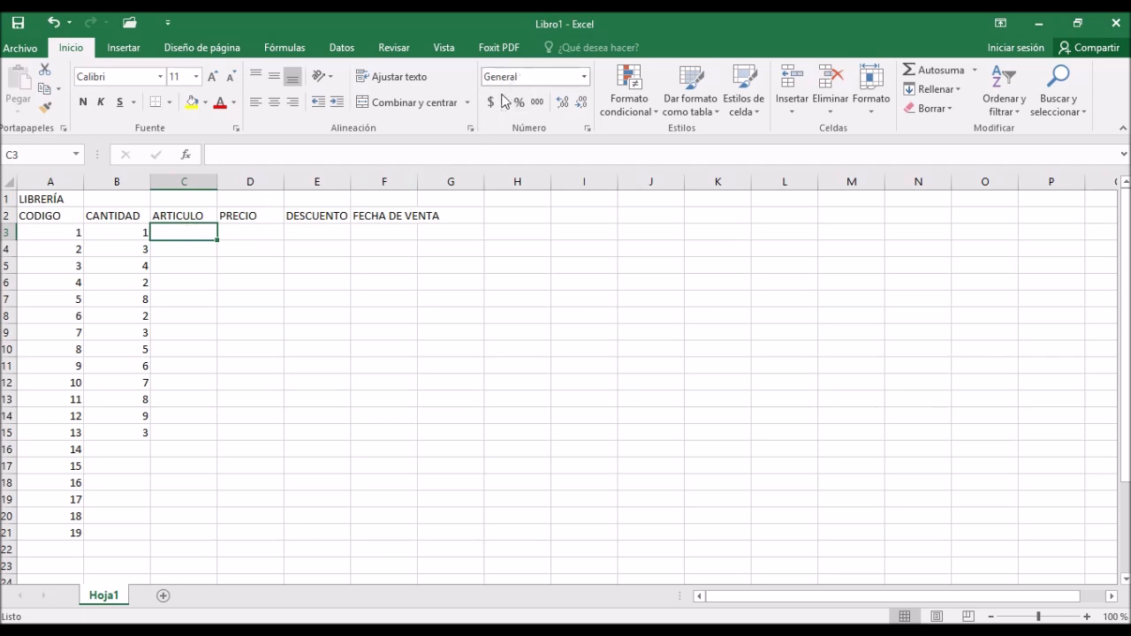
{"action": "left_click", "coordinate": [586, 79]}
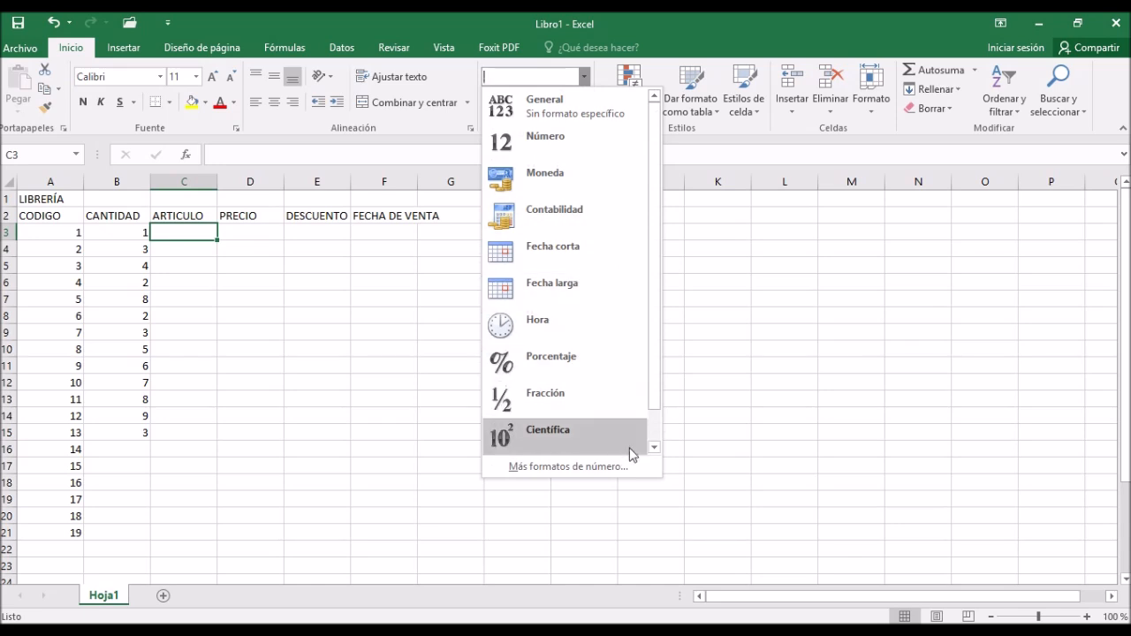
{"action": "left_click", "coordinate": [654, 447]}
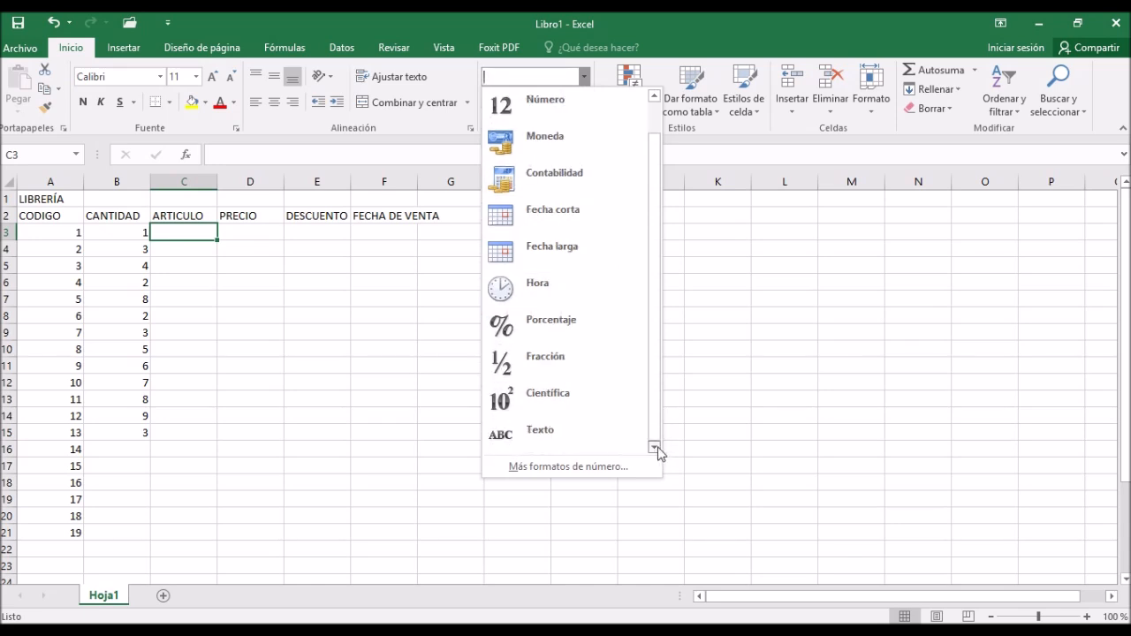
{"action": "left_click", "coordinate": [566, 451]}
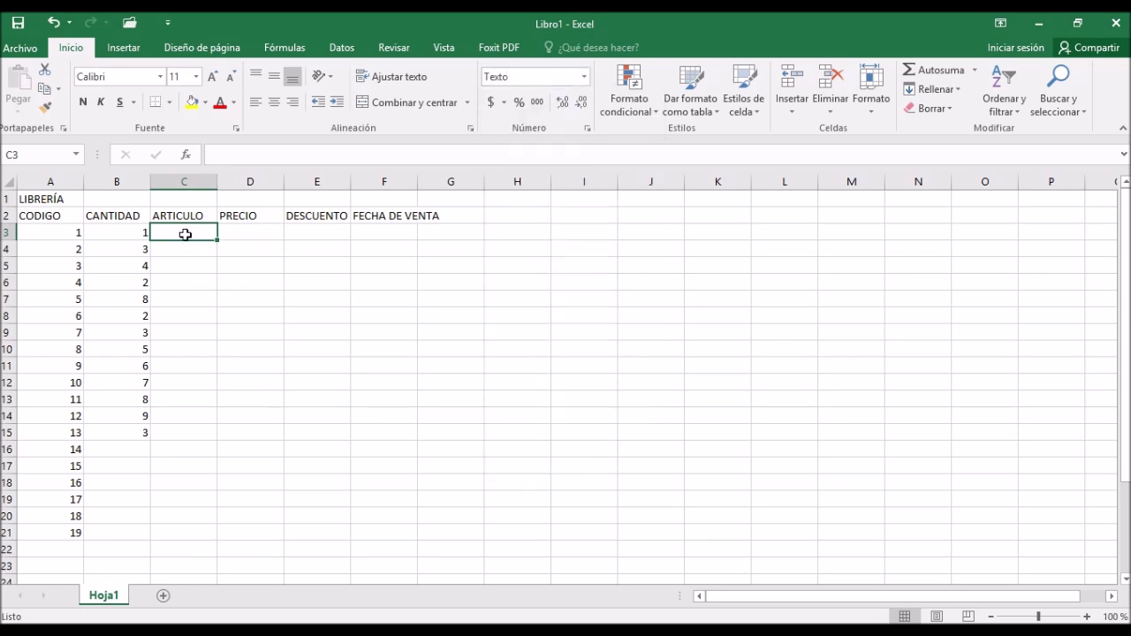
Step: Apply the Texto format to cells C3 to C21 under the ARTICULO heading
{"action": "left_click_drag", "start_coordinate": [182, 231], "coordinate": [207, 538]}
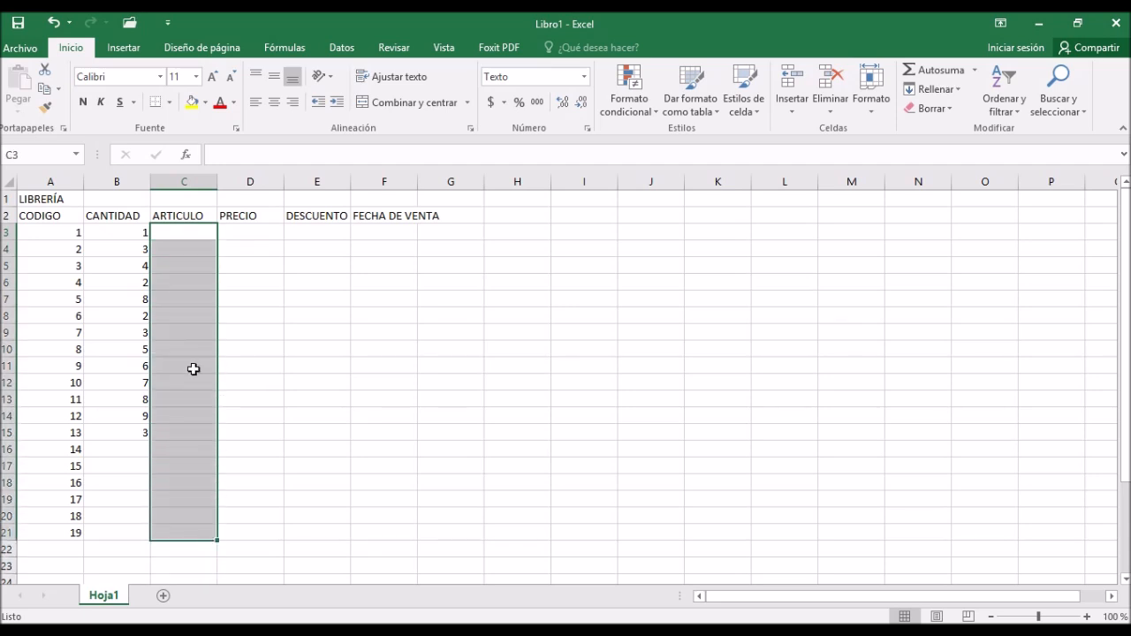
{"action": "left_click", "coordinate": [585, 76]}
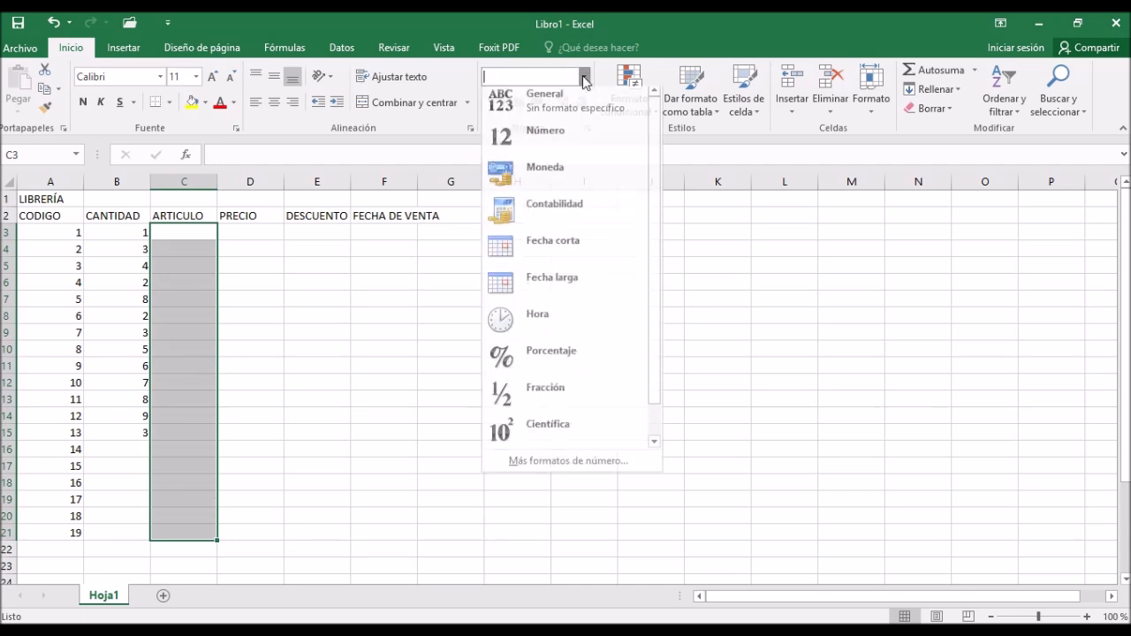
{"action": "scroll", "coordinate": [555, 435], "scroll_direction": "down", "scroll_amount": 1}
{"action": "left_click", "coordinate": [561, 432]}
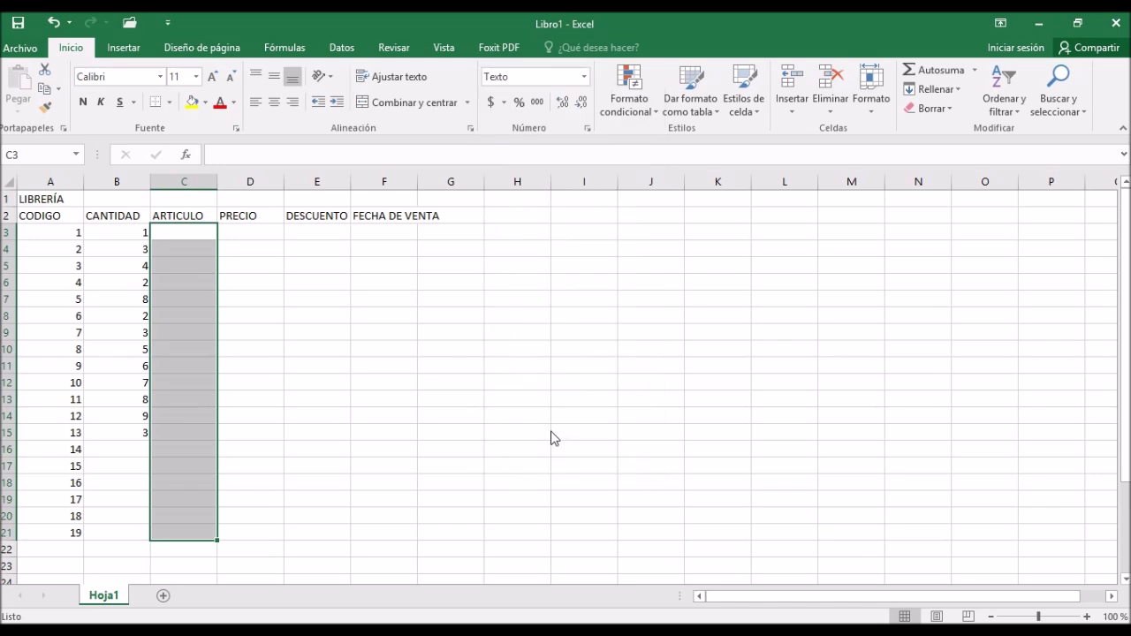
Step: Enter the articles LAPIZ, LAPICERA, GOMA and REGLA in cells C3 to C6
{"action": "left_click", "coordinate": [193, 232]}
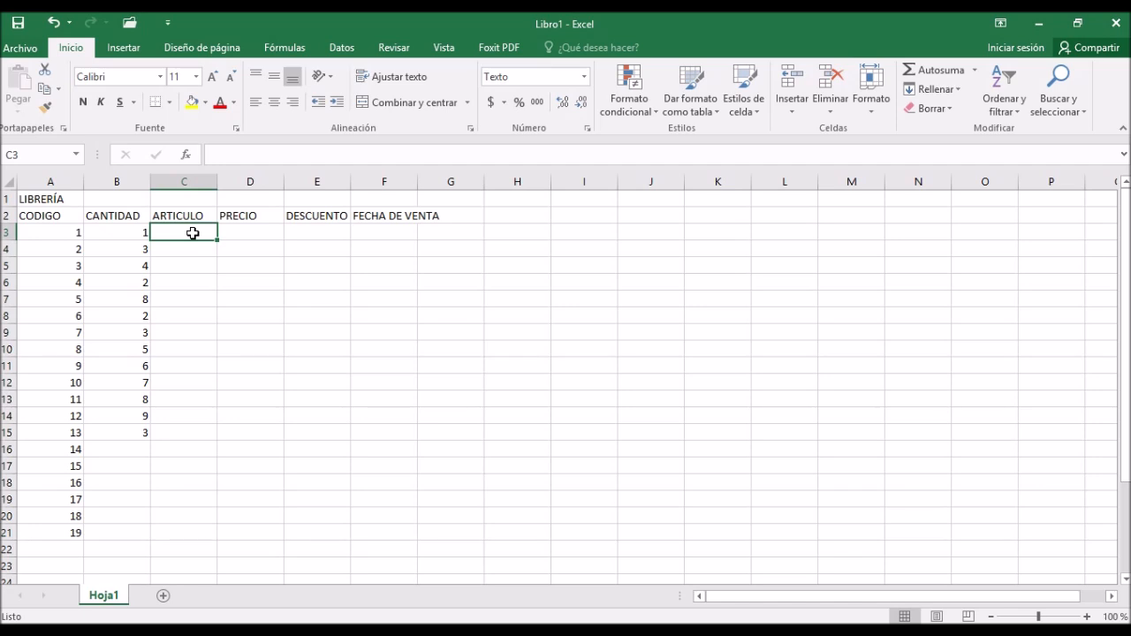
{"action": "type", "text": "LAPIZ"}
{"action": "key", "text": "Return"}
{"action": "type", "text": "LAPICERA"}
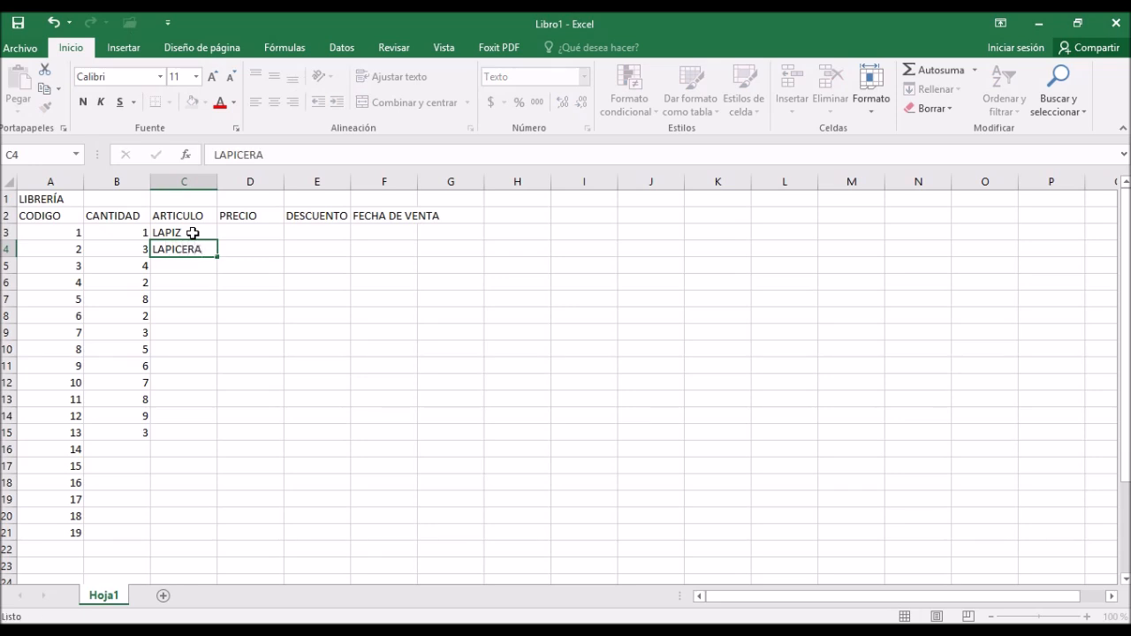
{"action": "key", "text": "Return"}
{"action": "type", "text": "GOMA"}
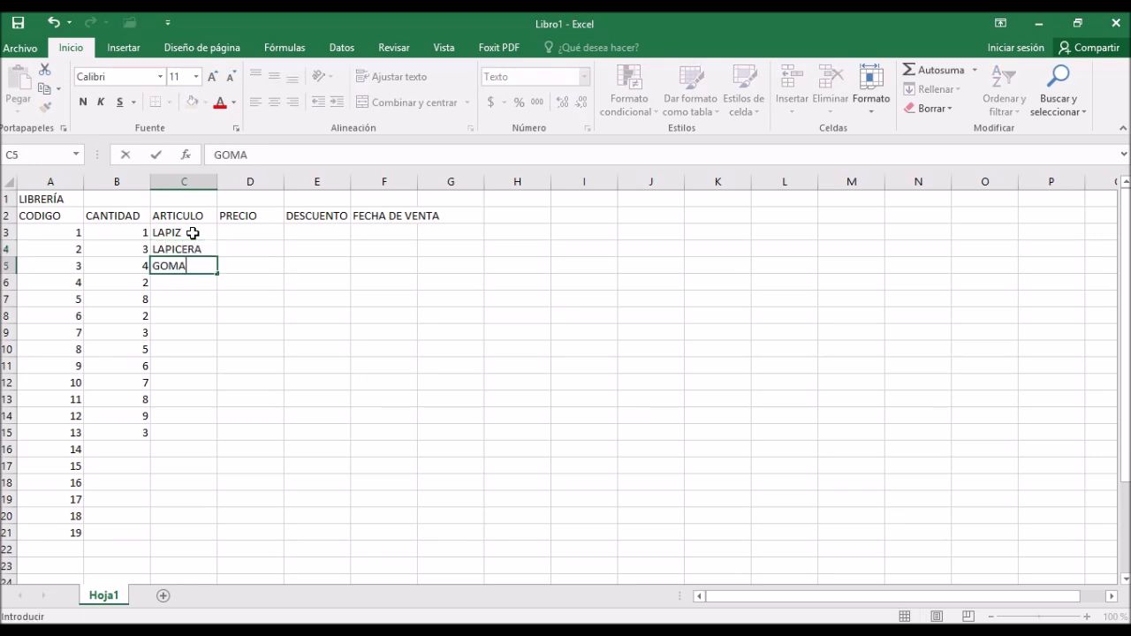
{"action": "key", "text": "Return"}
{"action": "type", "text": "REGLA"}
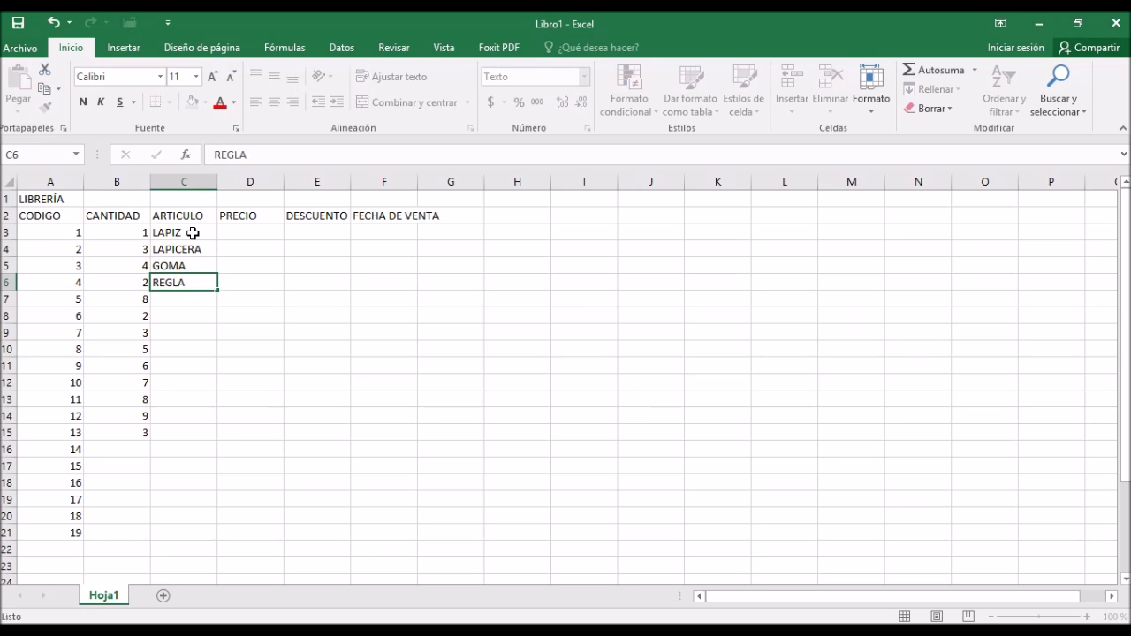
{"action": "key", "text": "Return"}
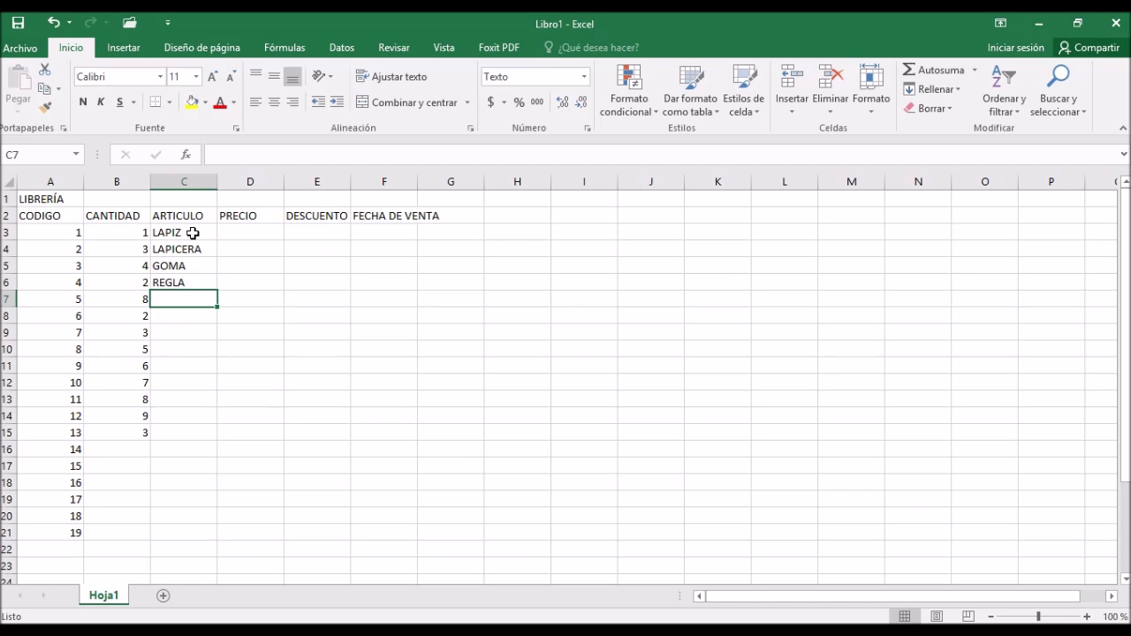
Step: Enter the articles BOLIGOMA, PAPEL A4 and PAPEL OFFICIO in cells C7 to C9
{"action": "type", "text": "BOLIGOMA"}
{"action": "key", "text": "Return"}
{"action": "type", "text": "PAP"}
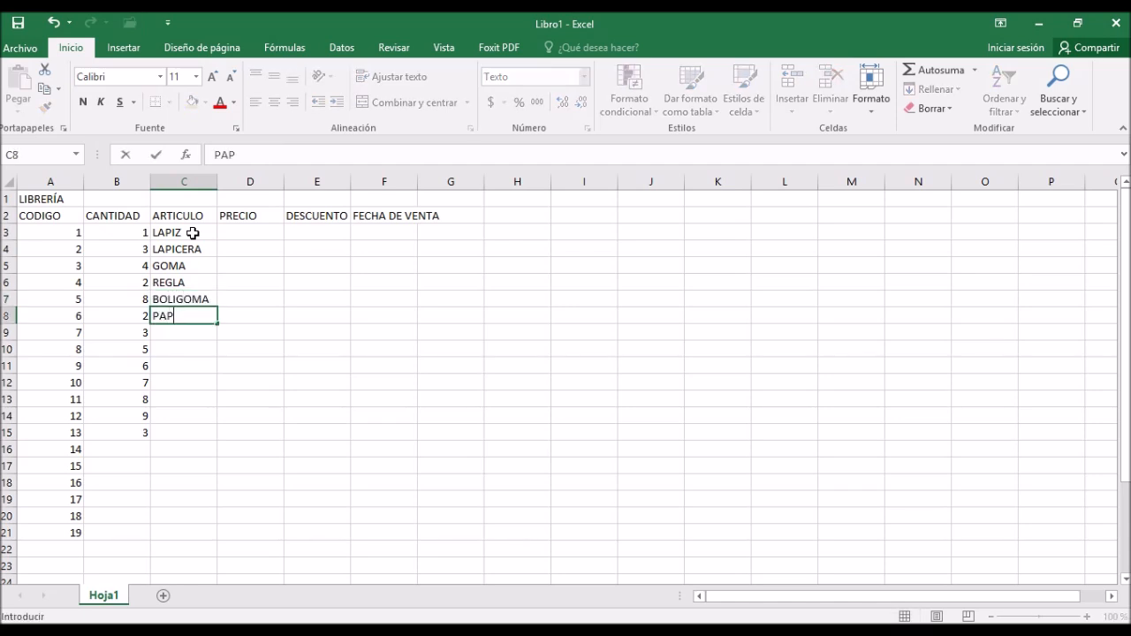
{"action": "type", "text": "EL A4"}
{"action": "key", "text": "ctrl+Return"}
{"action": "key", "text": "Down"}
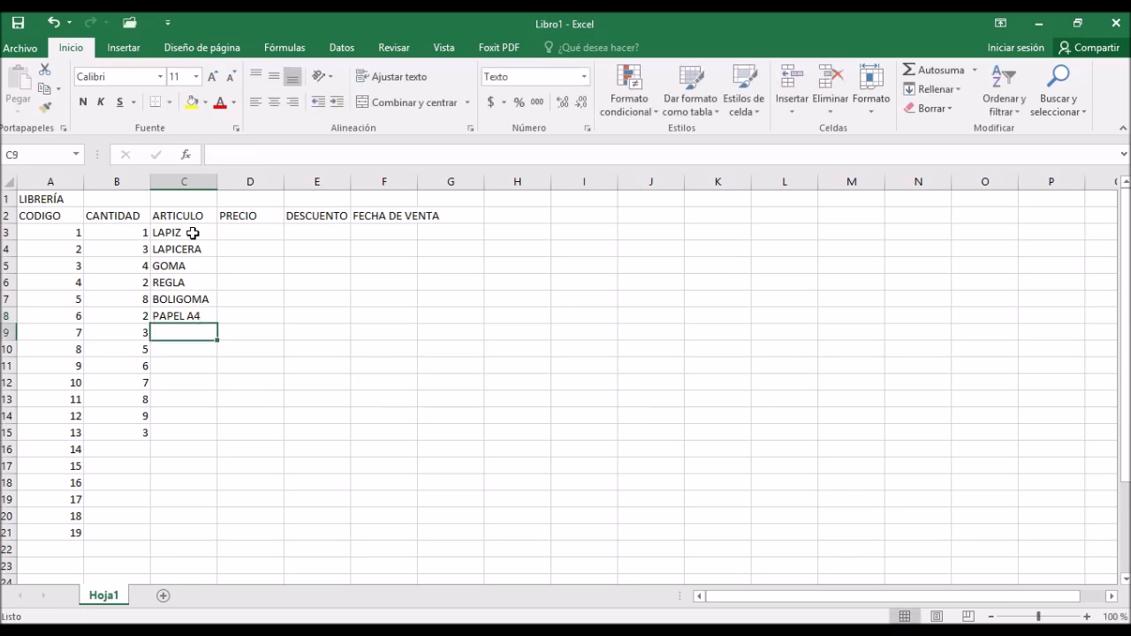
{"action": "type", "text": "PAPEL "}
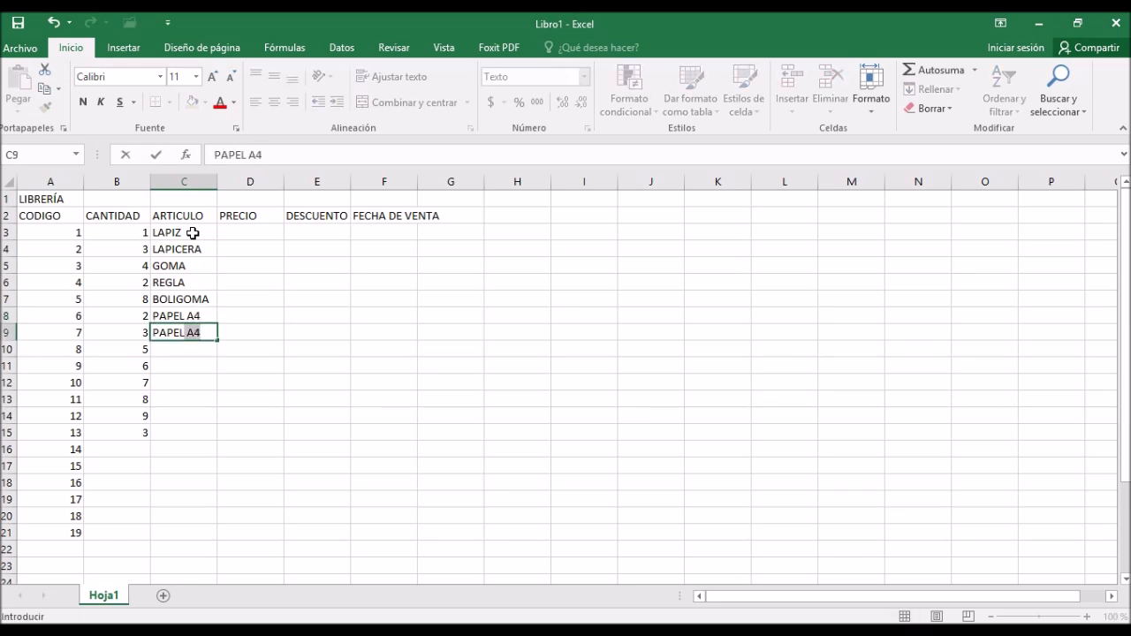
{"action": "type", "text": "OFFICIO"}
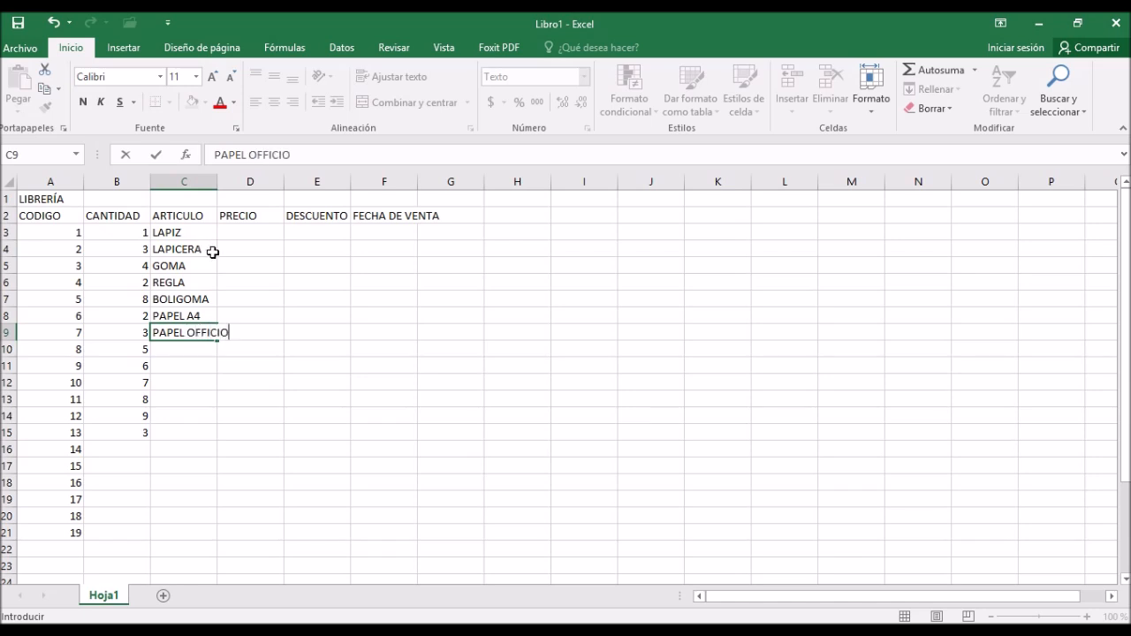
{"action": "left_click", "coordinate": [268, 229]}
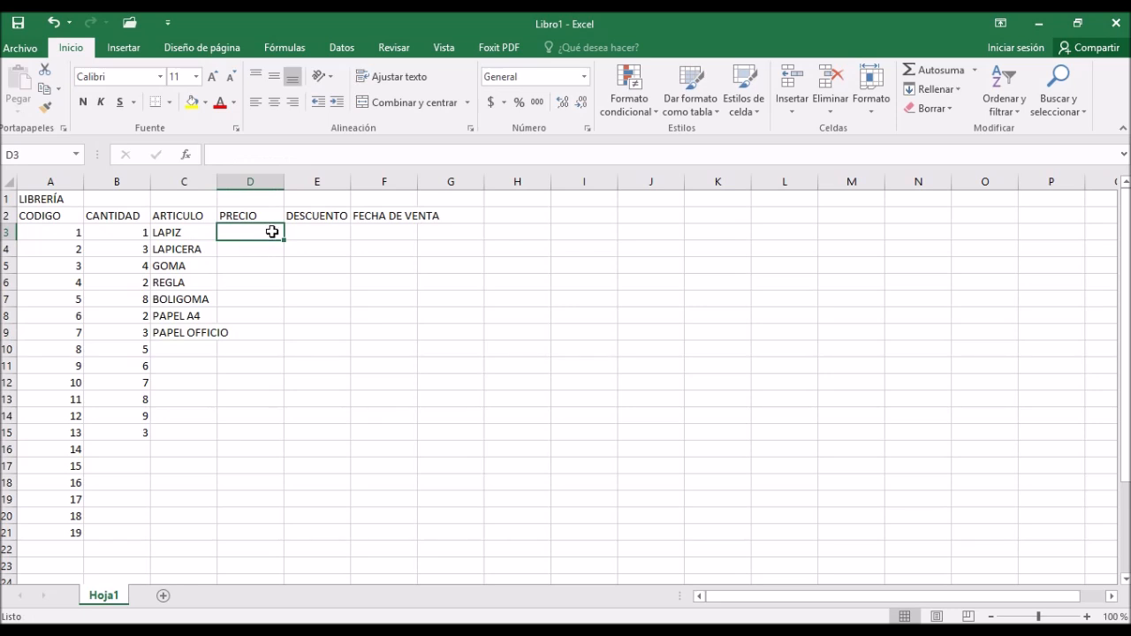
Step: Apply the Moneda format to cells D3 to D22 under the PRECIO heading
{"action": "left_click_drag", "start_coordinate": [271, 232], "coordinate": [271, 541]}
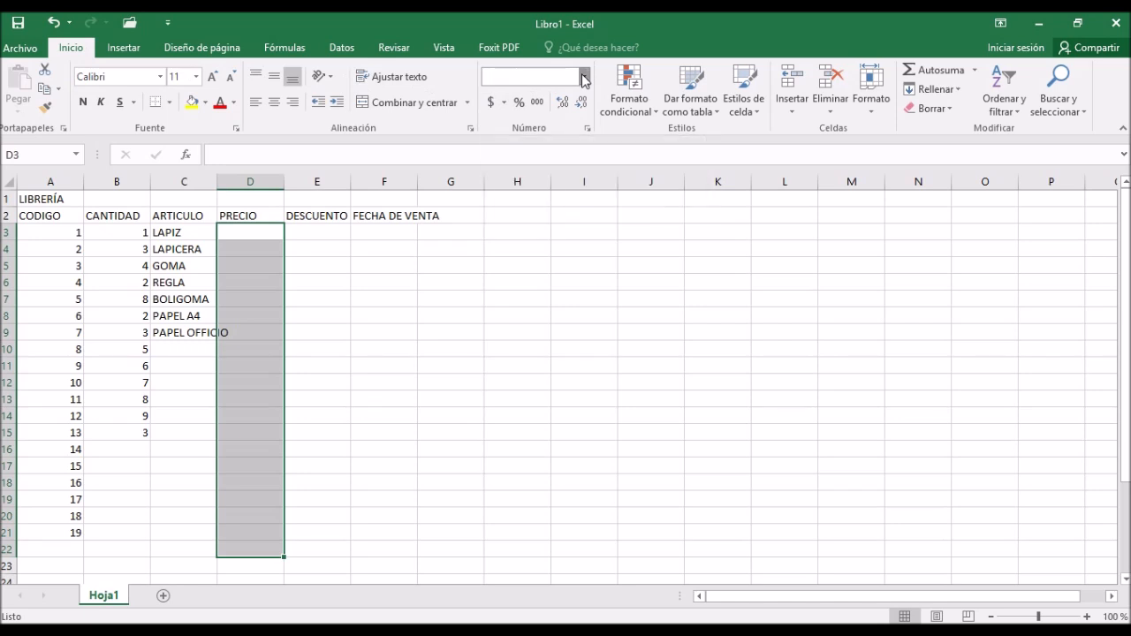
{"action": "left_click", "coordinate": [583, 77]}
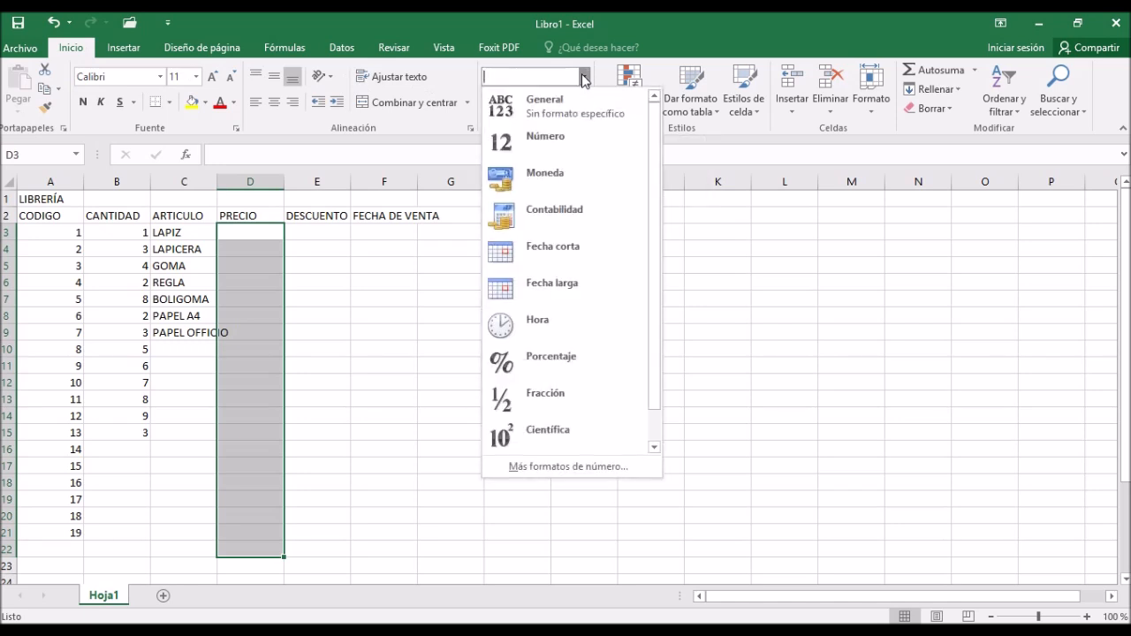
{"action": "left_click", "coordinate": [567, 181]}
Step: Enter the prices 2500, 2982, 3640 and 321 in cells D3 to D6 under PRECIO
{"action": "left_click", "coordinate": [276, 231]}
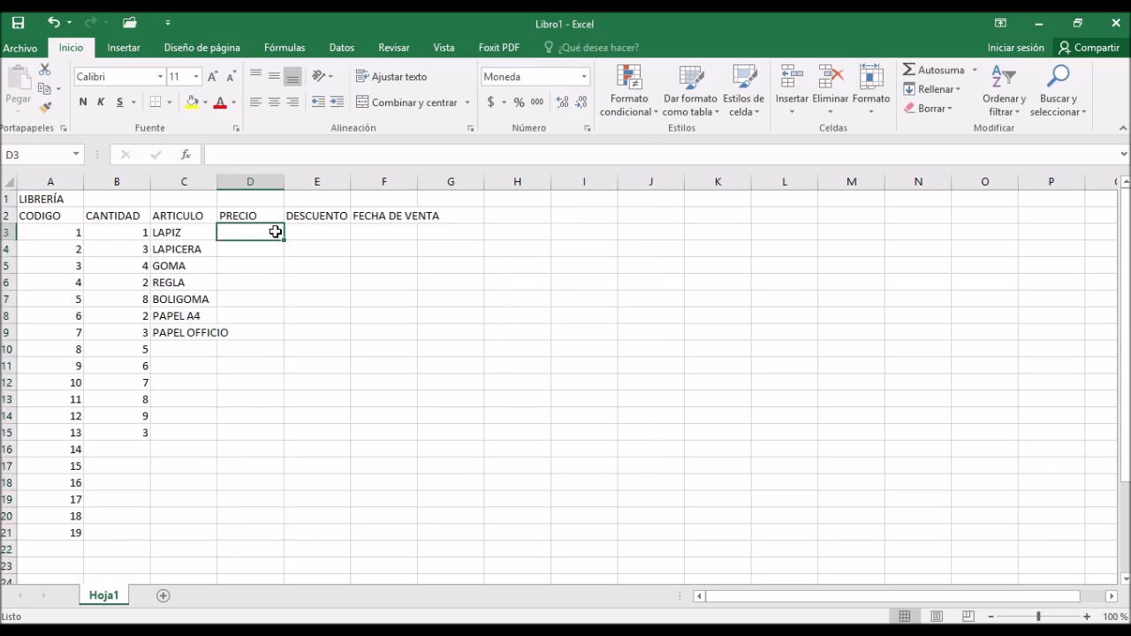
{"action": "type", "text": "2.50"}
{"action": "type", "text": "00"}
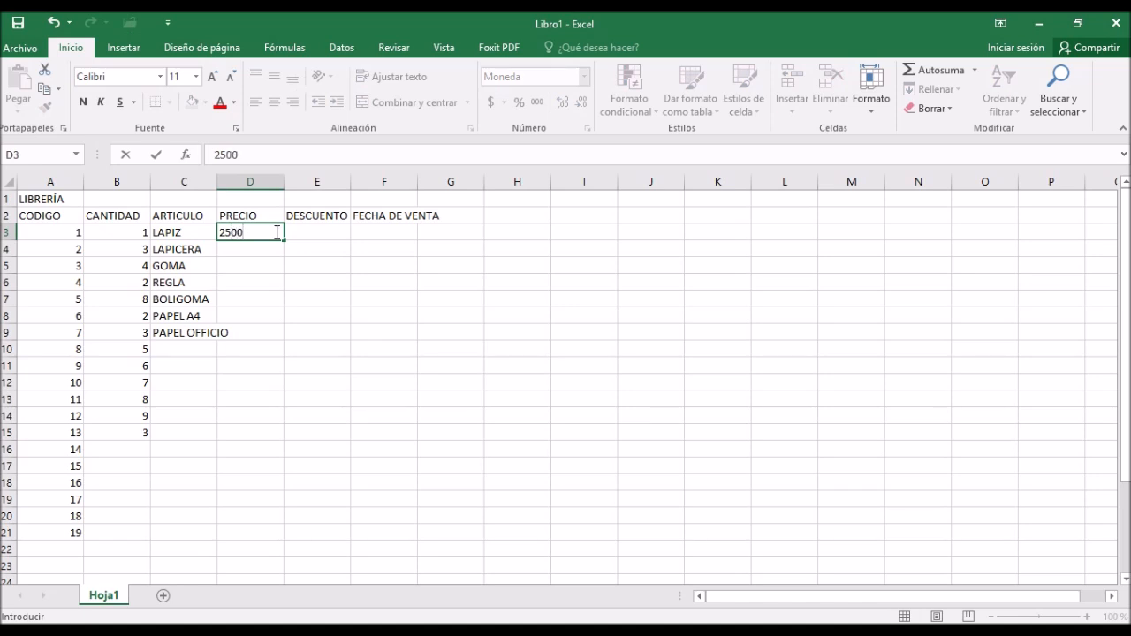
{"action": "key", "text": "Return"}
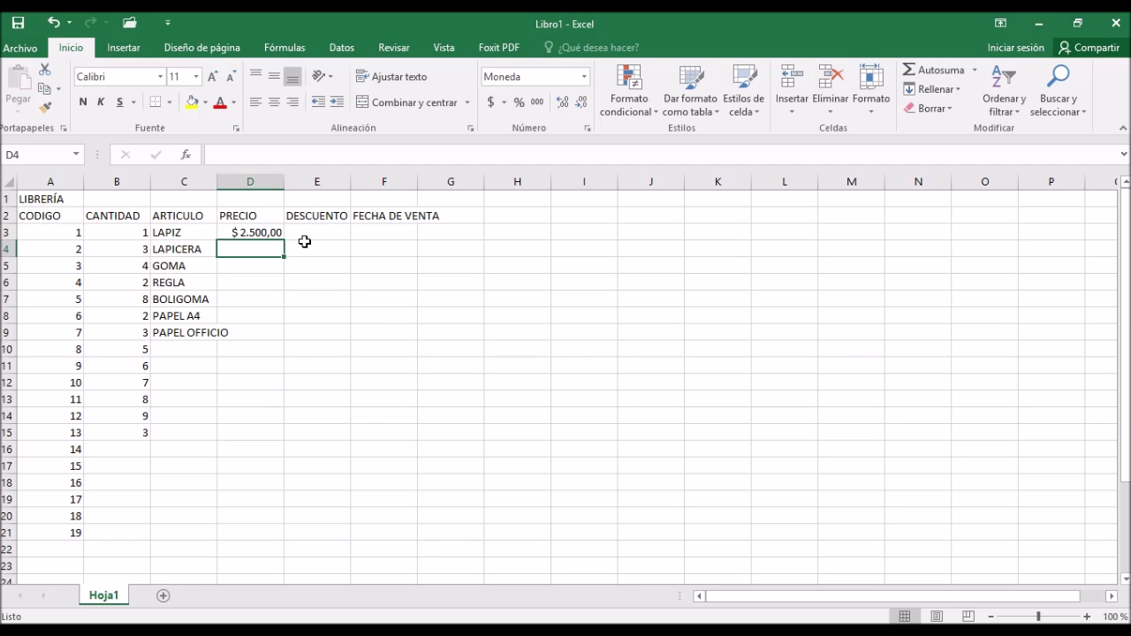
{"action": "type", "text": "2982"}
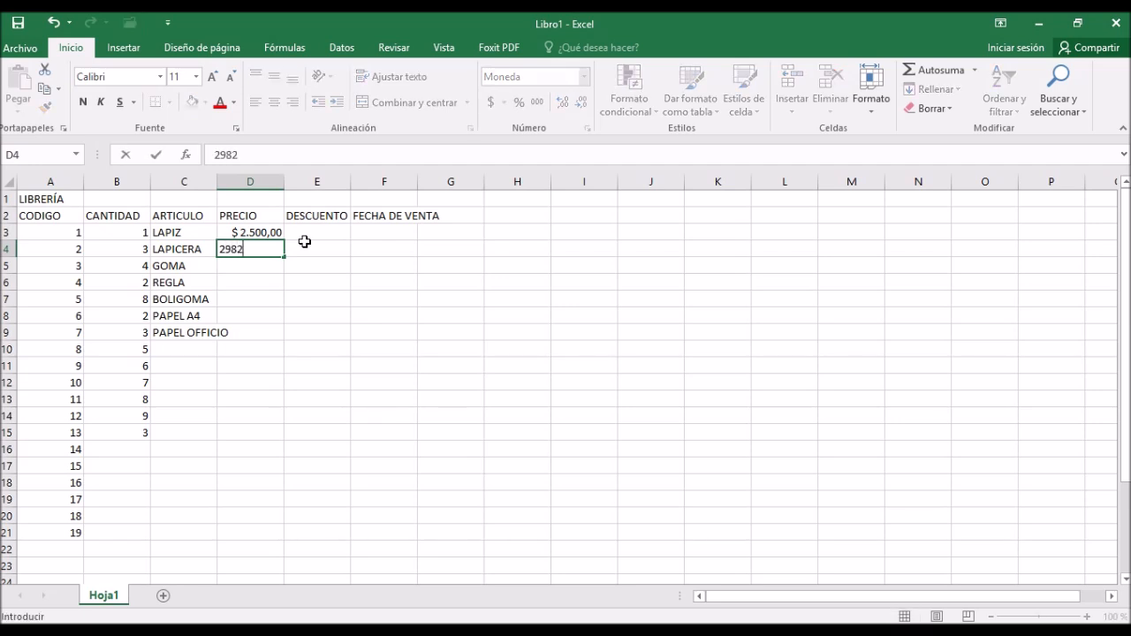
{"action": "key", "text": "Return"}
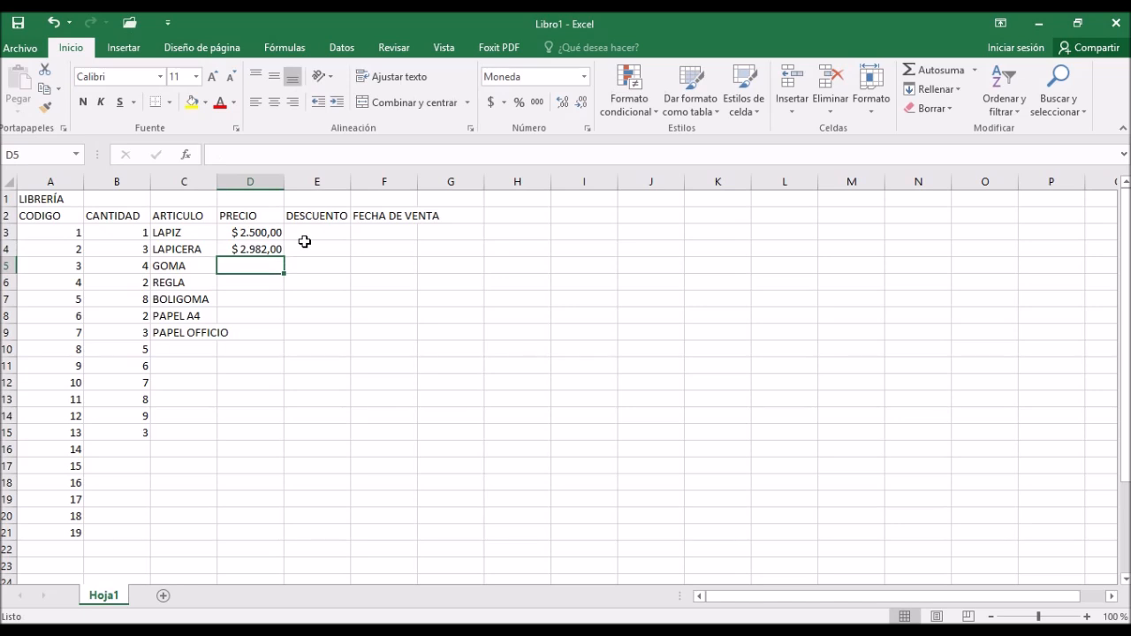
{"action": "type", "text": "3640"}
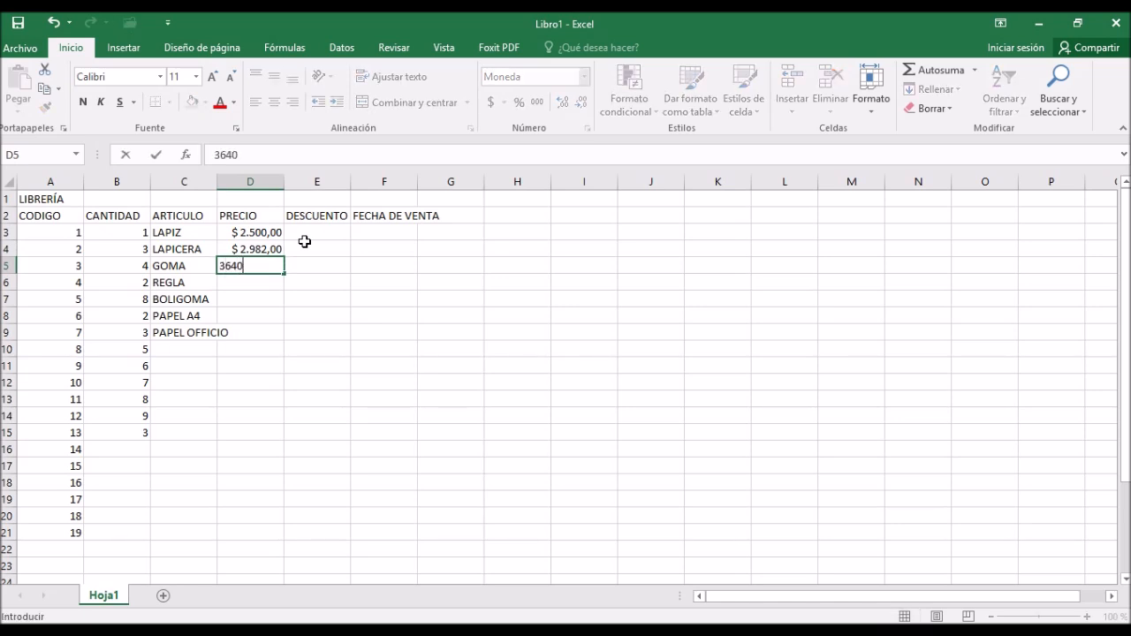
{"action": "key", "text": "Return"}
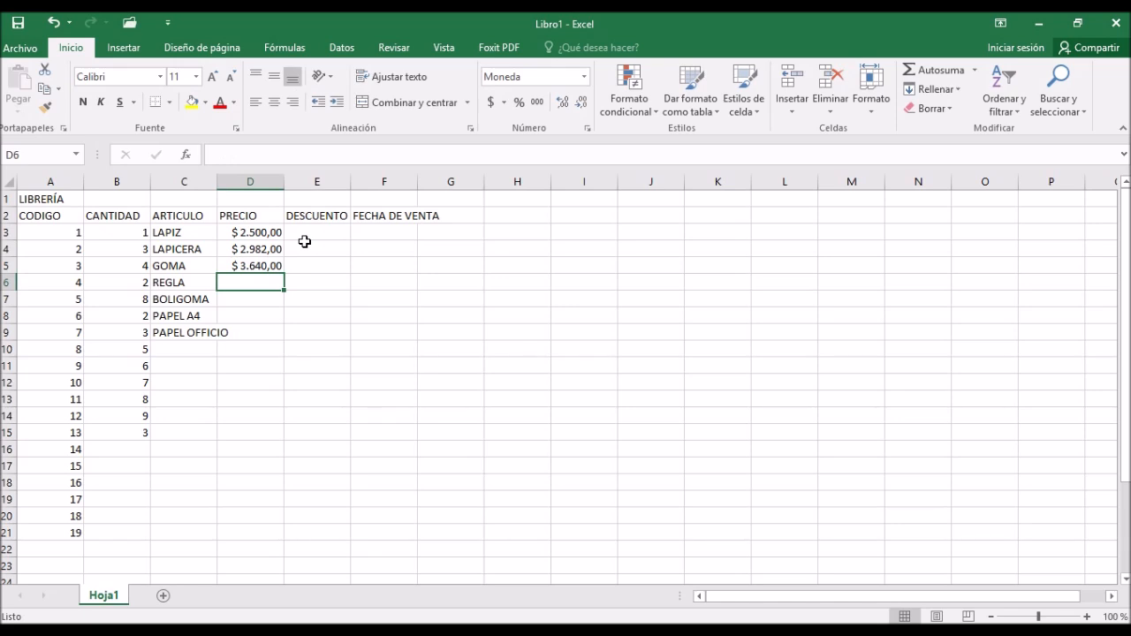
{"action": "type", "text": "321"}
{"action": "key", "text": "Return"}
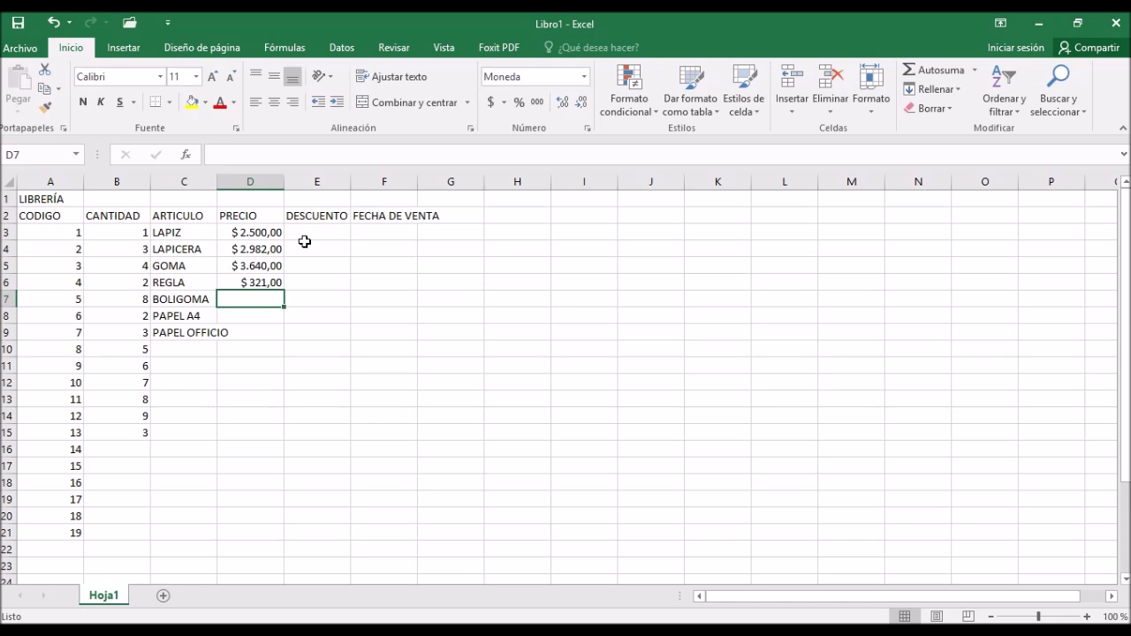
Step: Enter the prices 1478, 8300 and 9000 in cells D7 to D9
{"action": "type", "text": "1478"}
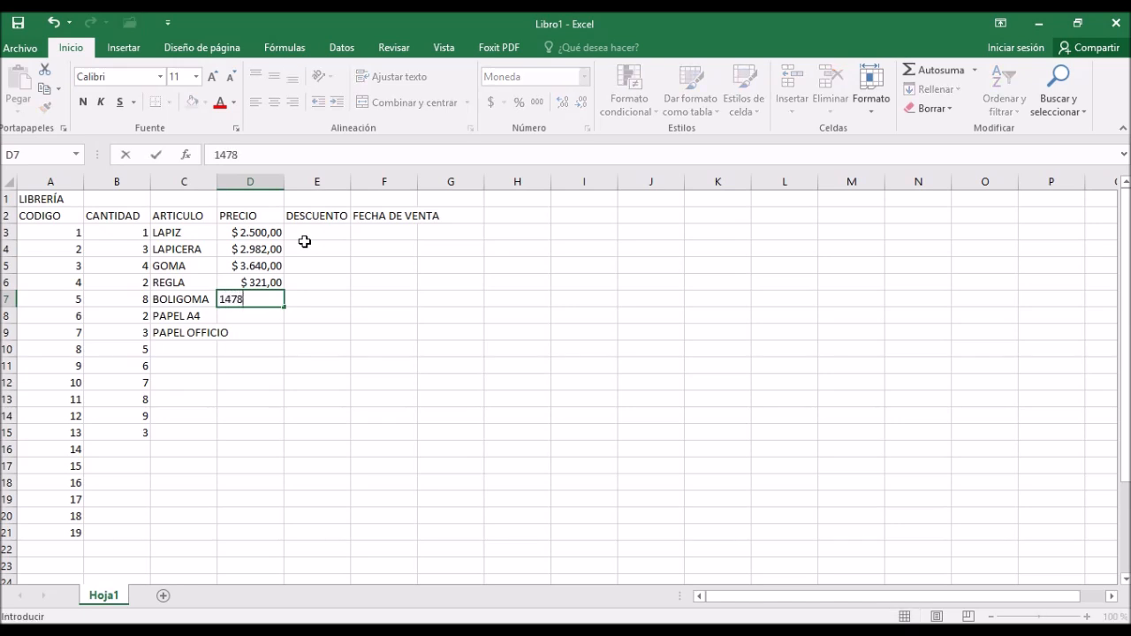
{"action": "key", "text": "Return"}
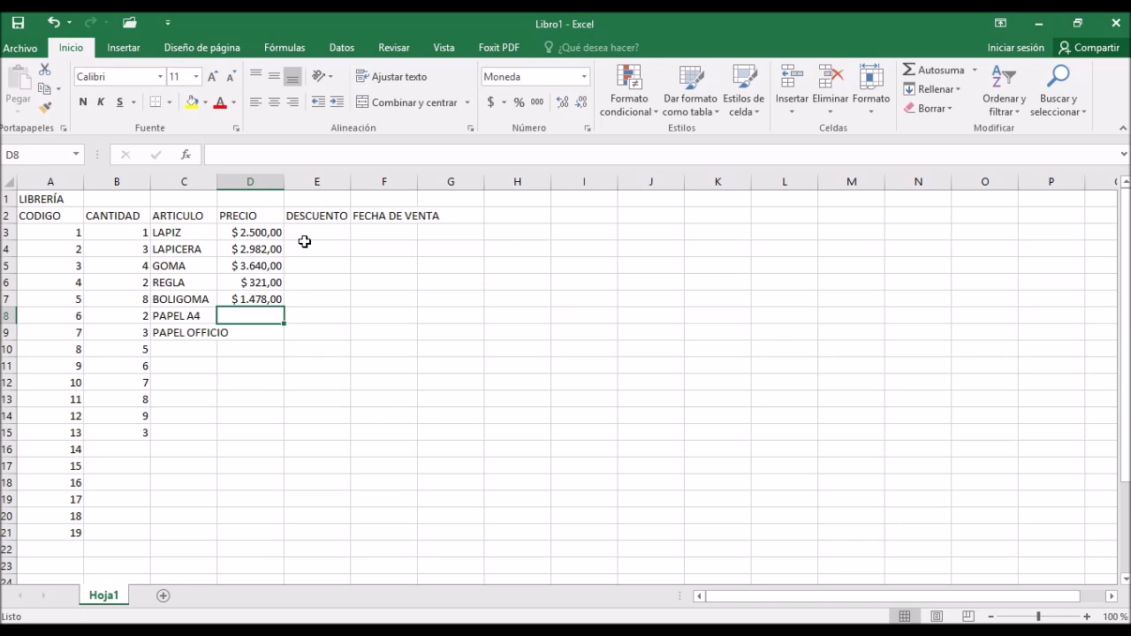
{"action": "type", "text": "8300"}
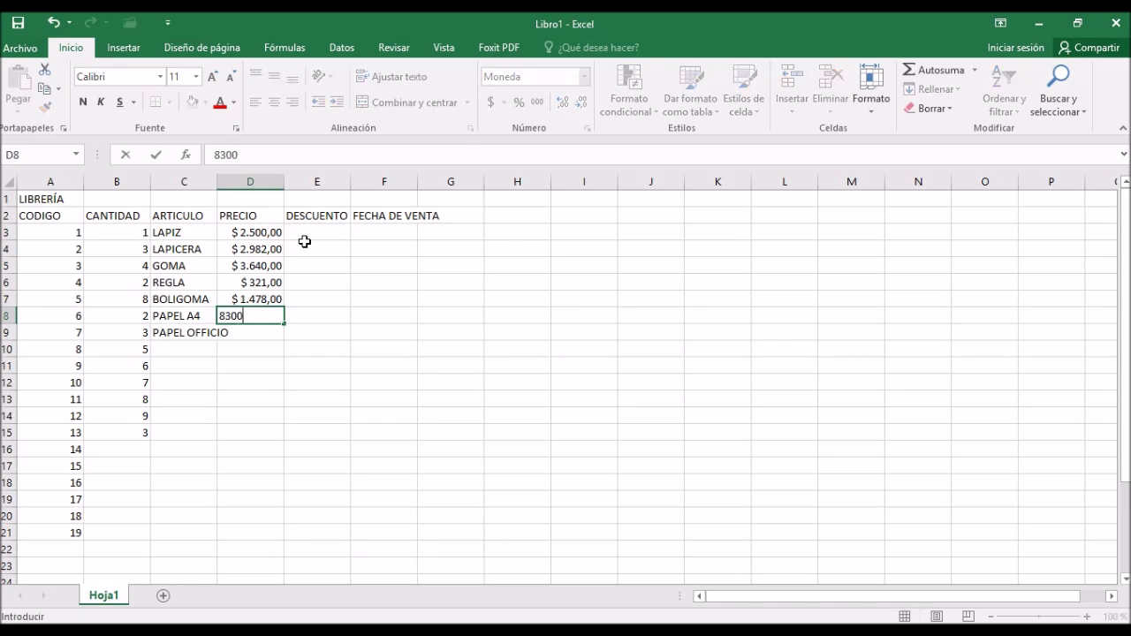
{"action": "key", "text": "Return"}
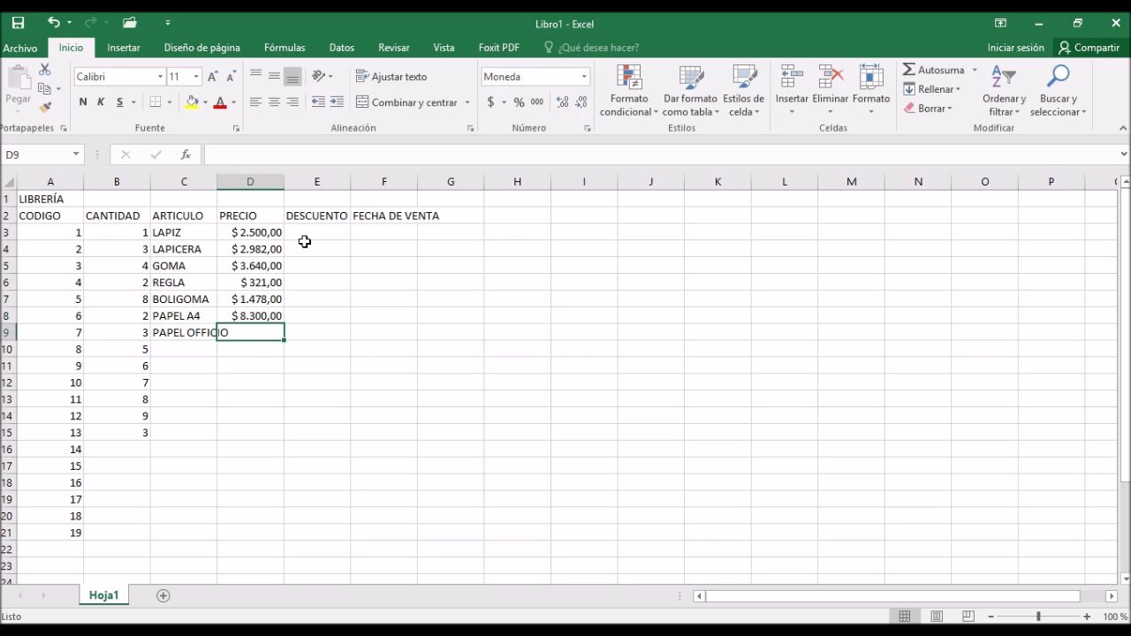
{"action": "type", "text": "7500"}
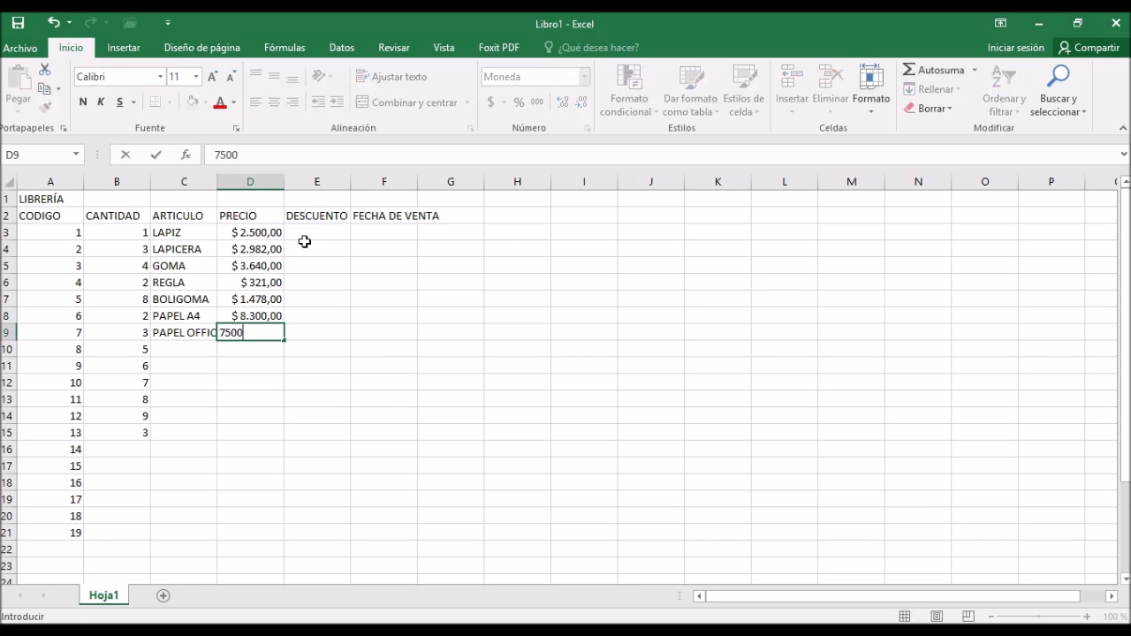
{"action": "key", "text": "BackSpace"}
{"action": "key", "text": "BackSpace"}
{"action": "key", "text": "BackSpace"}
{"action": "key", "text": "BackSpace"}
{"action": "type", "text": "9000"}
{"action": "key", "text": "Return"}
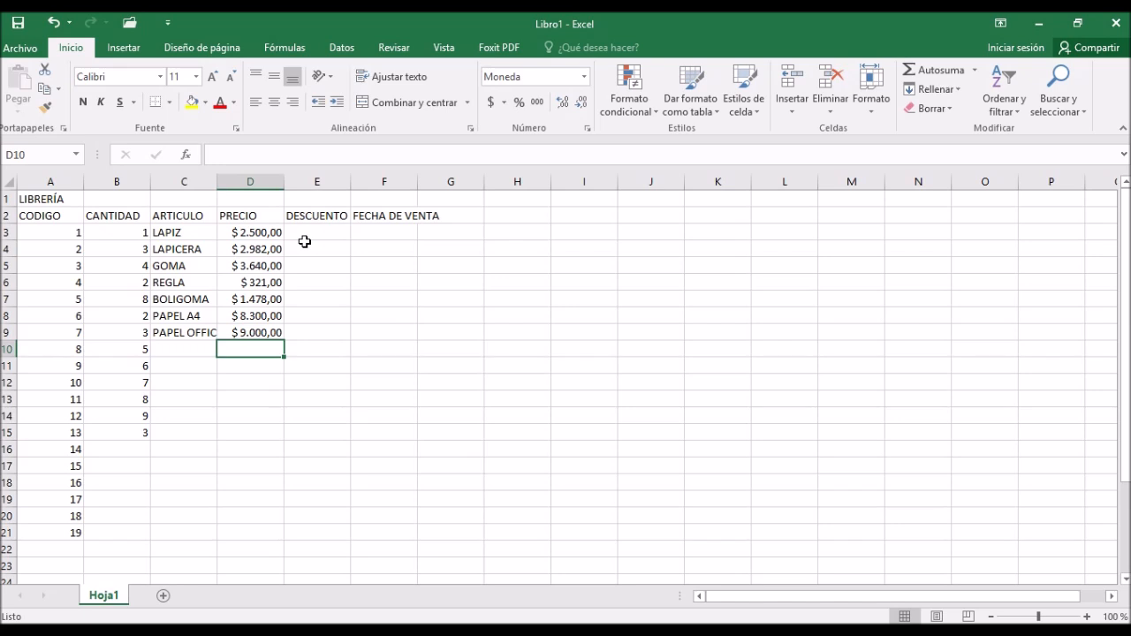
Step: Reapply the Moneda format to the PRECIO cells D3 to D22
{"action": "left_click_drag", "start_coordinate": [270, 234], "coordinate": [260, 549]}
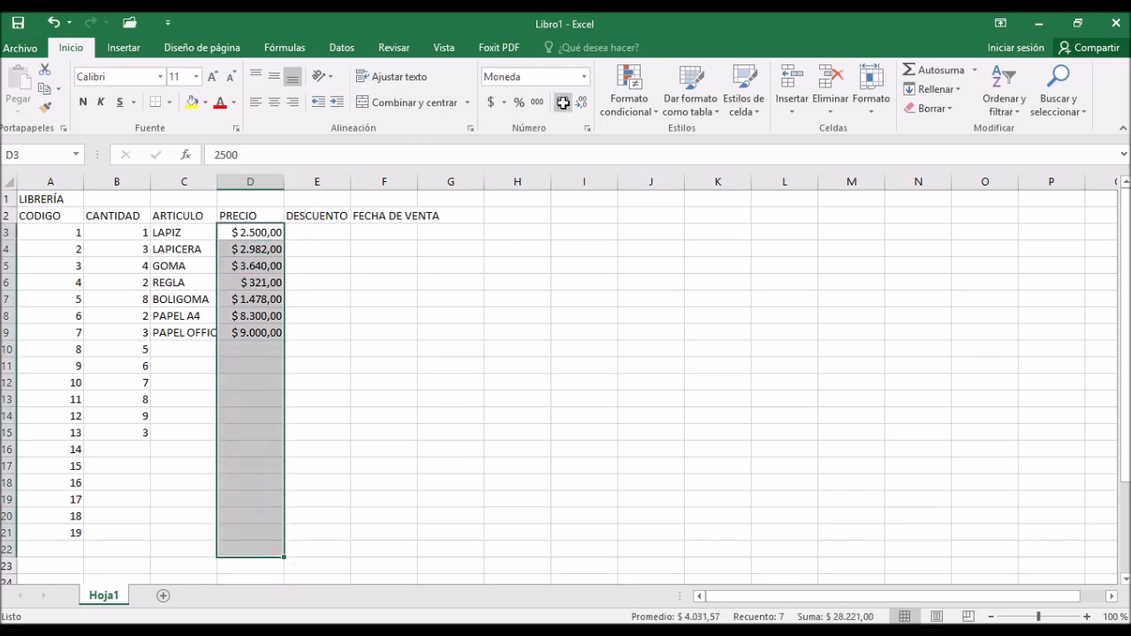
{"action": "left_click", "coordinate": [584, 77]}
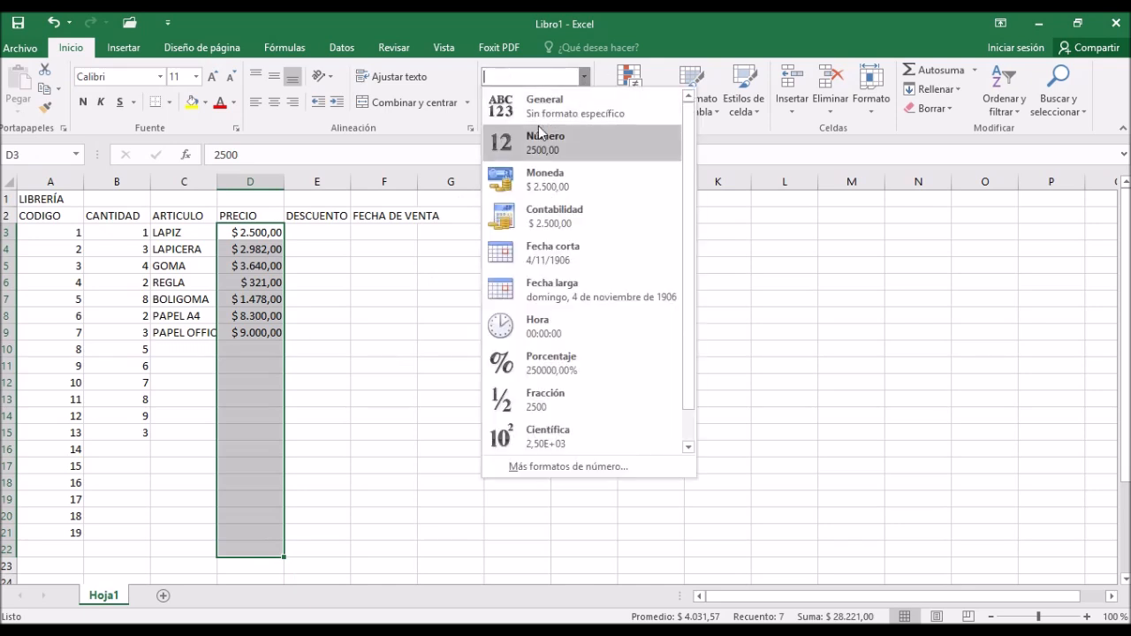
{"action": "left_click", "coordinate": [567, 197]}
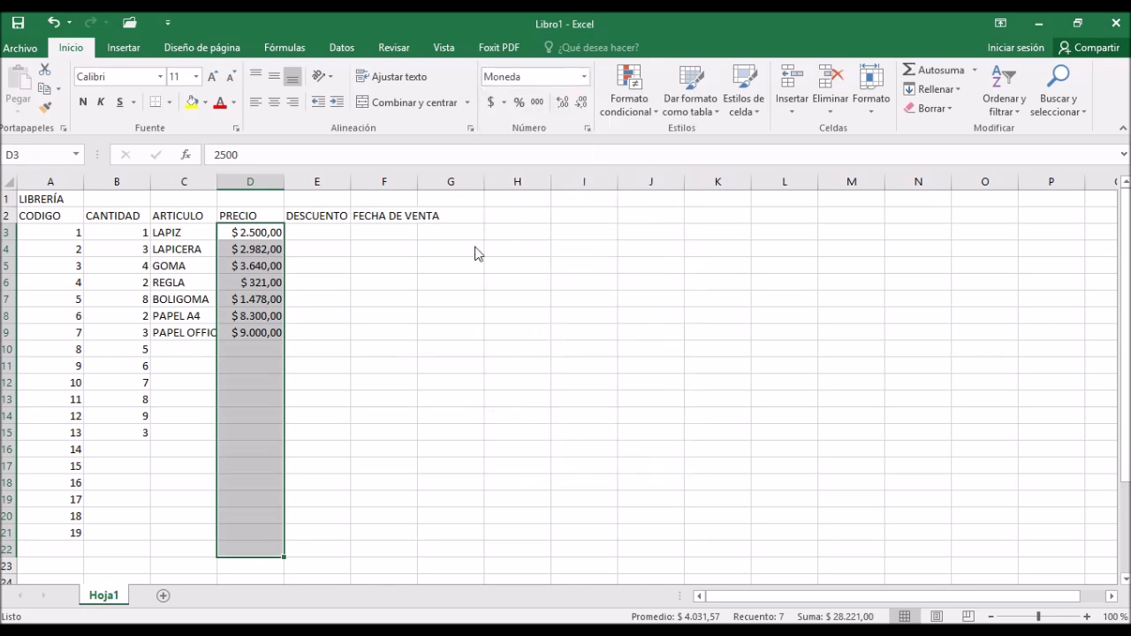
Step: Enter the values 1587, 13 and 14 in cells E3 to E5 under DESCUENTO
{"action": "left_click", "coordinate": [338, 228]}
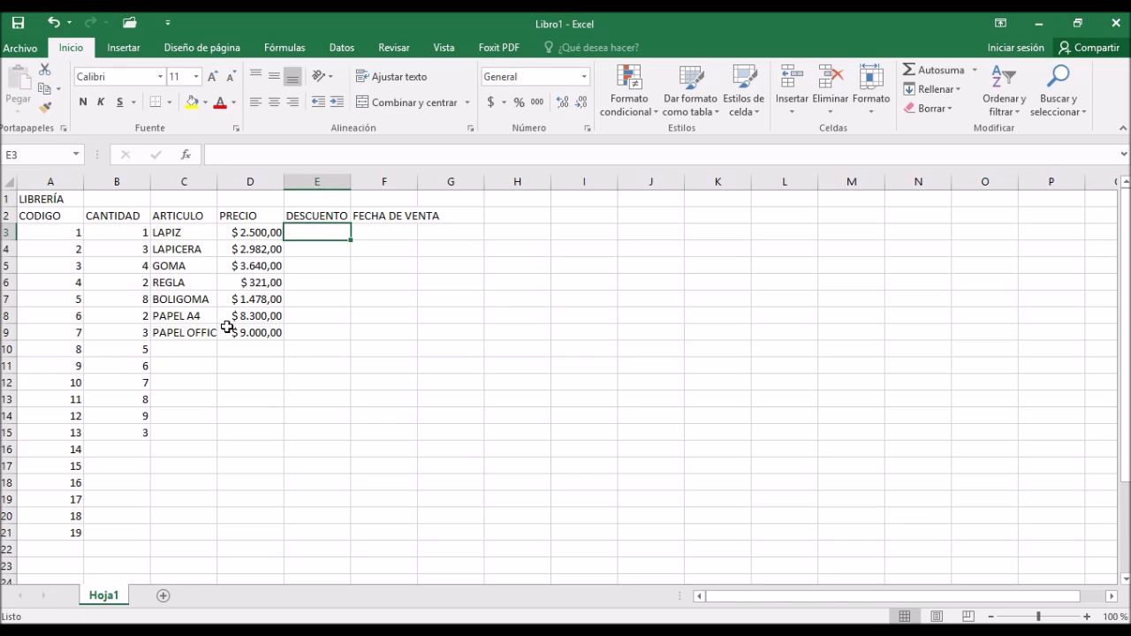
{"action": "type", "text": "1587"}
{"action": "key", "text": "Return"}
{"action": "type", "text": "13"}
{"action": "key", "text": "Return"}
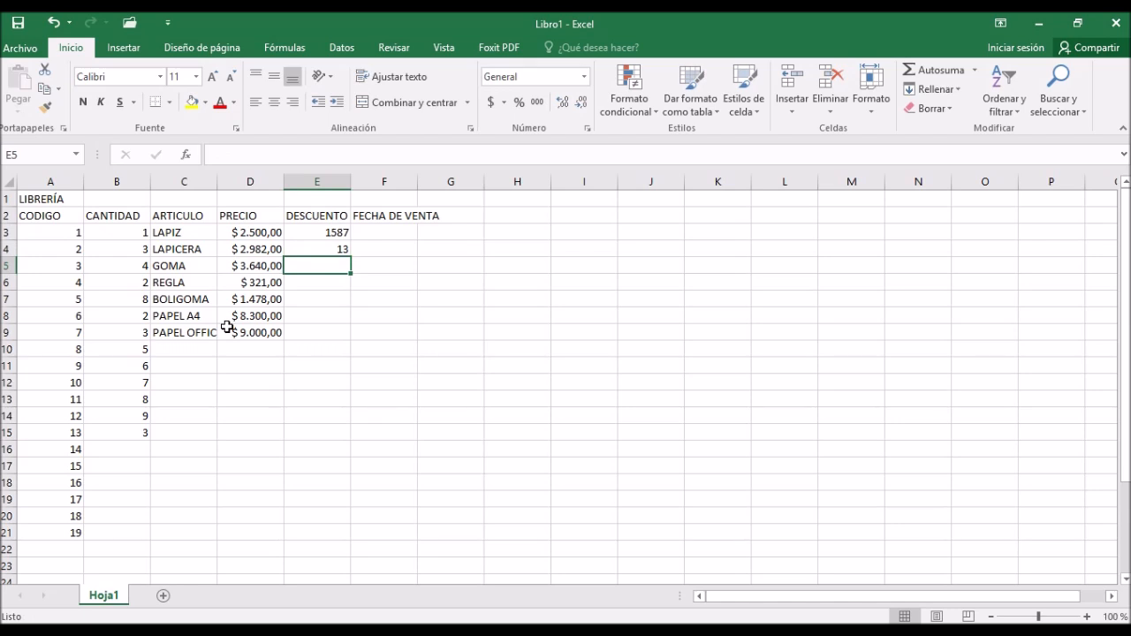
{"action": "type", "text": "14"}
{"action": "key", "text": "Return"}
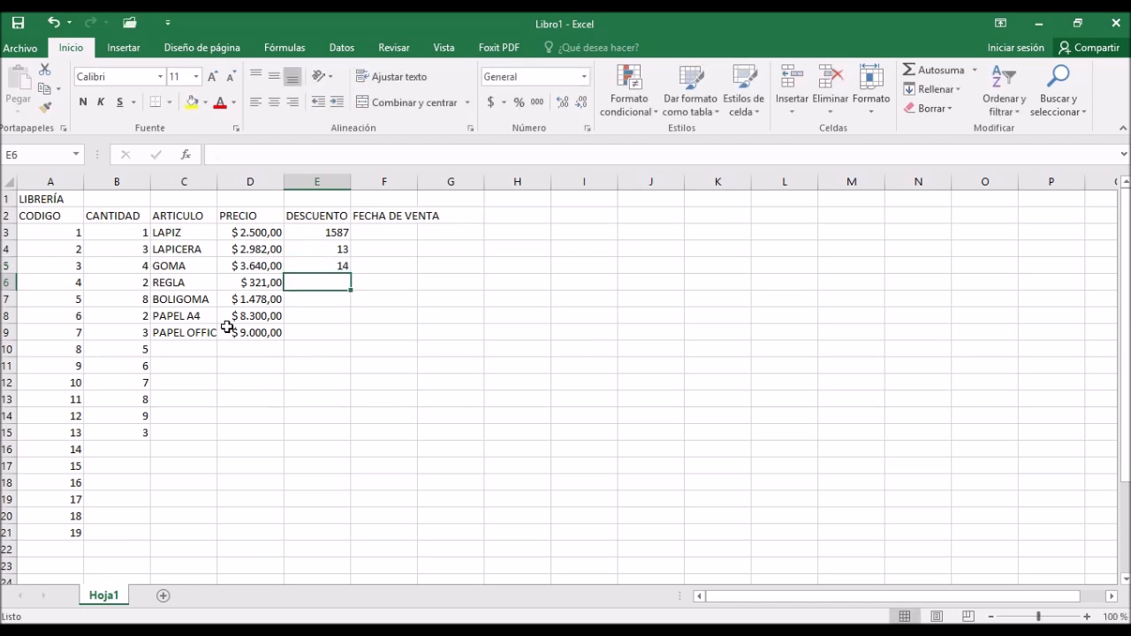
Step: Enter the discount 12 in cell E6 and correct the discount in cell E3 to 15
{"action": "type", "text": "12"}
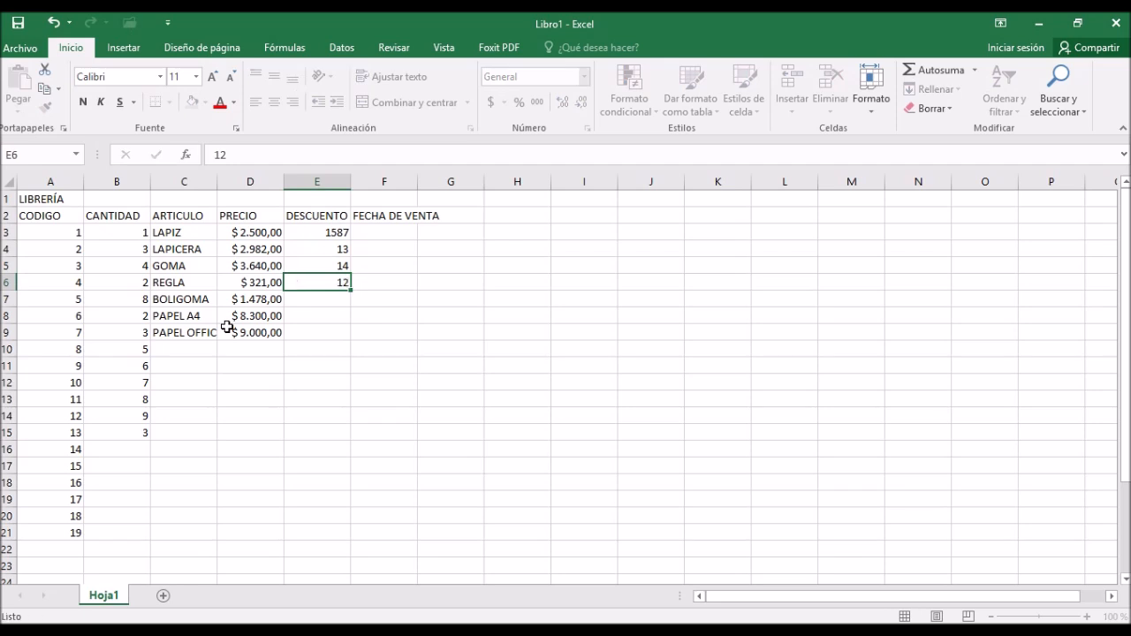
{"action": "key", "text": "Return"}
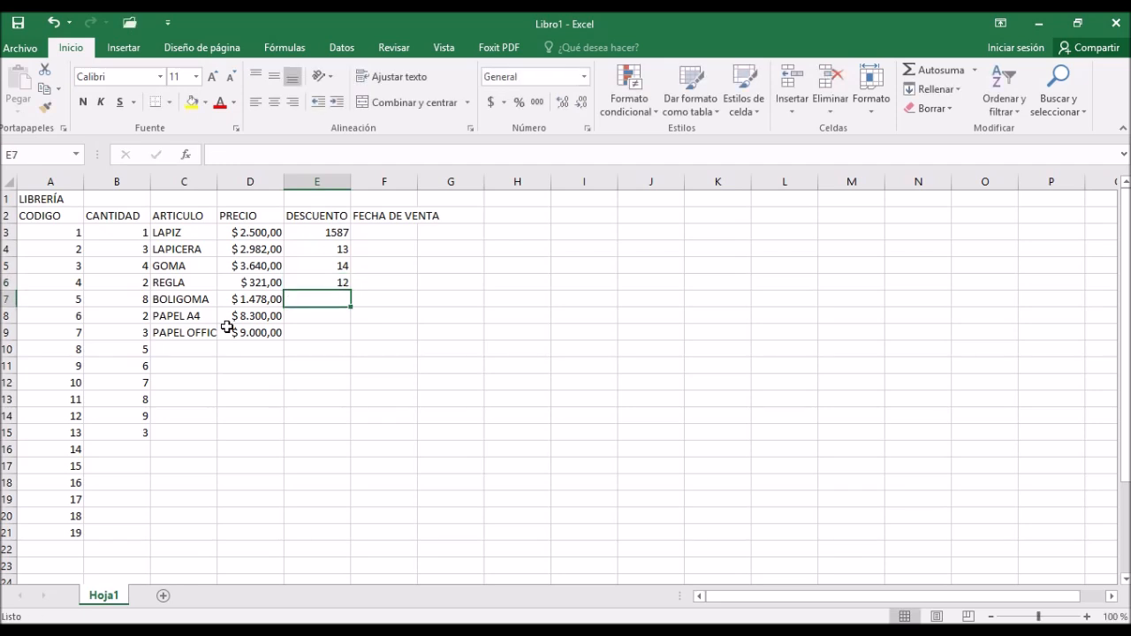
{"action": "left_click", "coordinate": [312, 236]}
{"action": "type", "text": "15"}
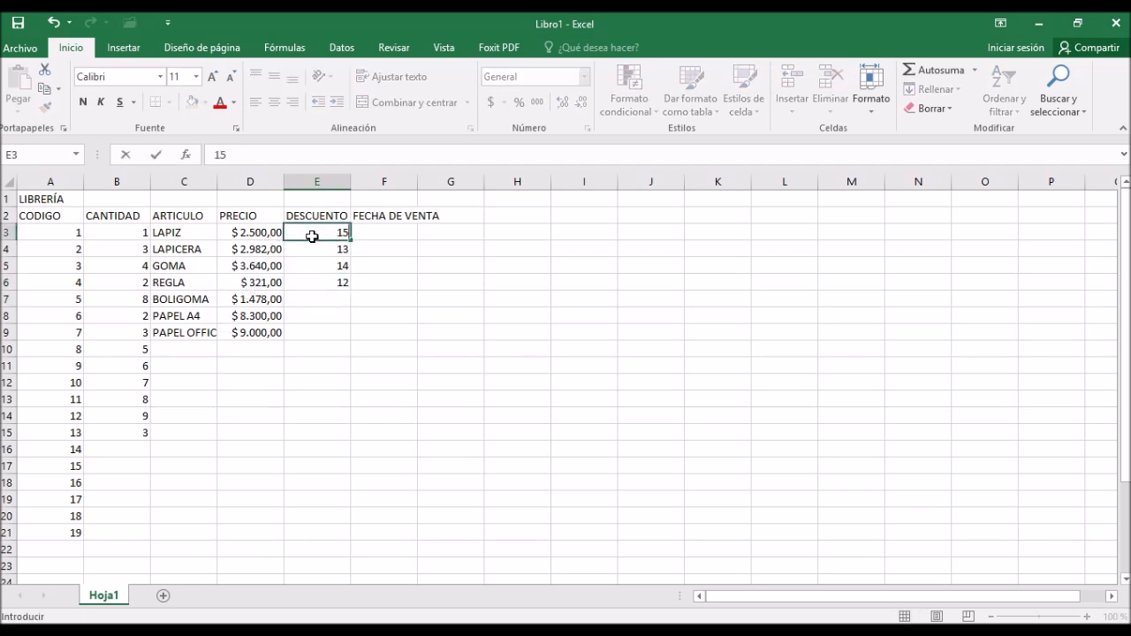
{"action": "key", "text": "Return"}
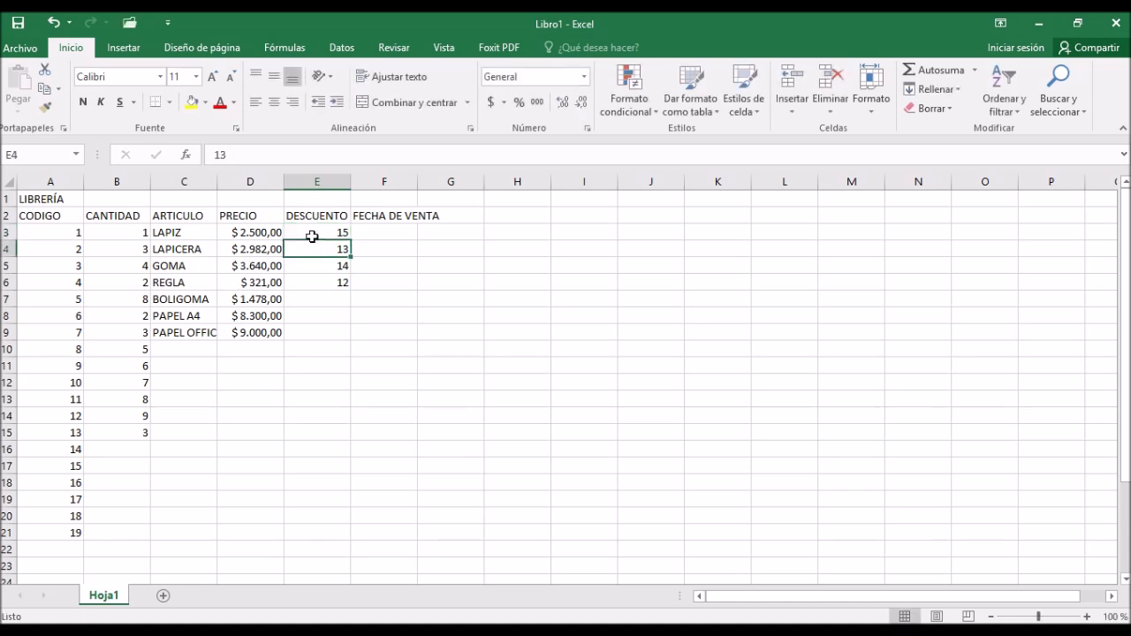
Step: Enter the discounts 23 and 78 in cells E7 and E8 under DESCUENTO
{"action": "left_click", "coordinate": [332, 299]}
{"action": "type", "text": "23"}
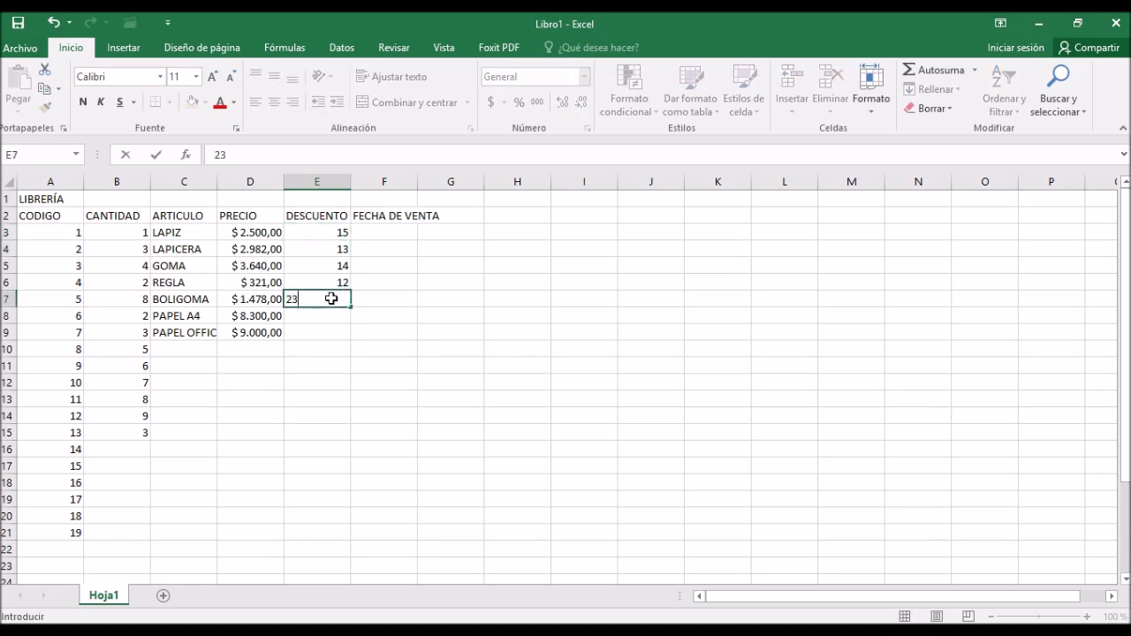
{"action": "key", "text": "Return"}
{"action": "type", "text": "78"}
{"action": "key", "text": "Return"}
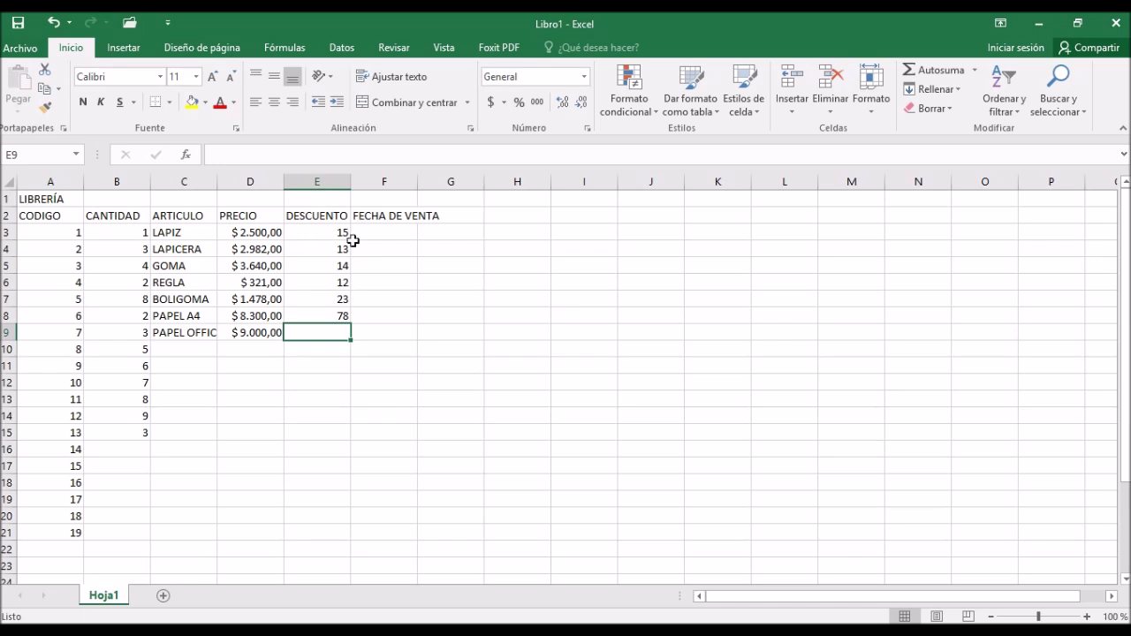
Step: Apply the Porcentaje number format to the DESCUENTO cells E3 to E21
{"action": "left_click_drag", "start_coordinate": [329, 232], "coordinate": [301, 535]}
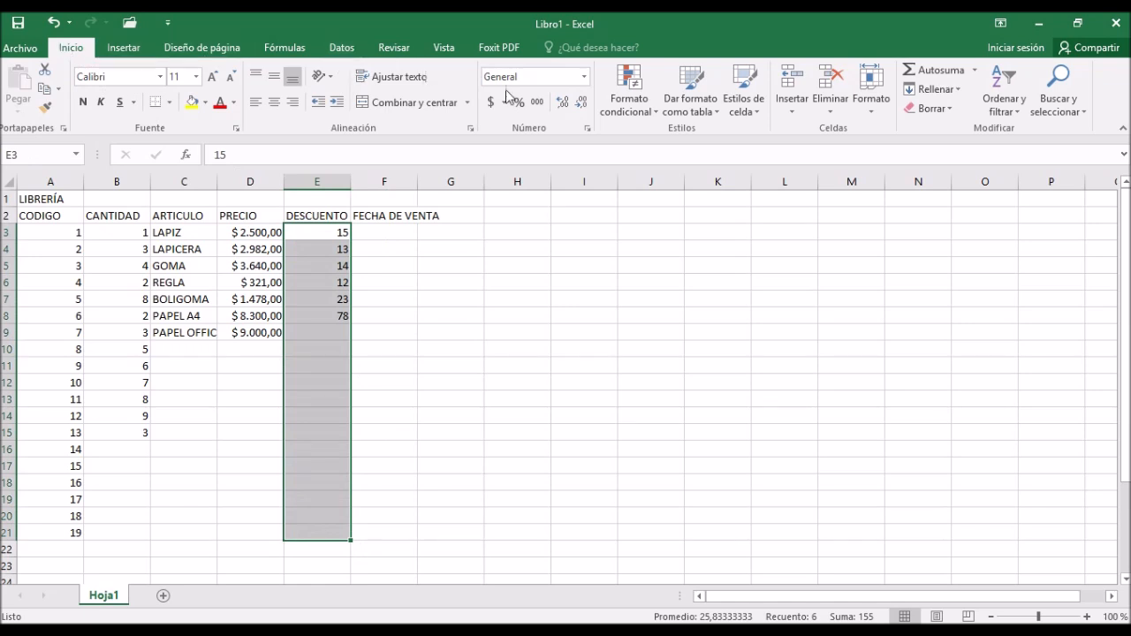
{"action": "left_click", "coordinate": [584, 77]}
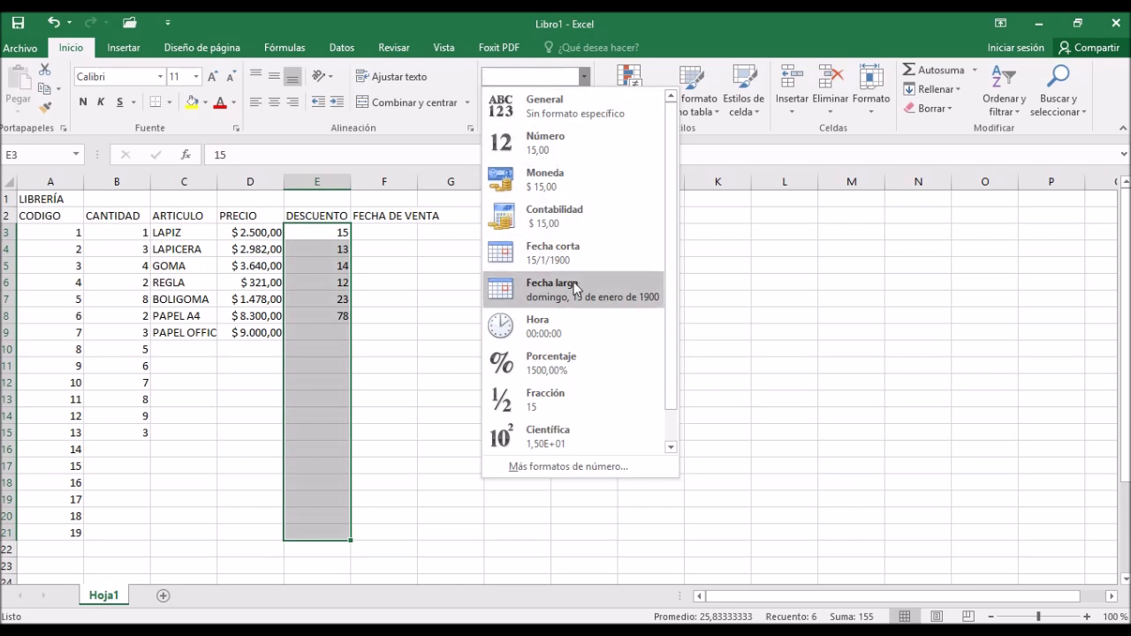
{"action": "left_click", "coordinate": [570, 370]}
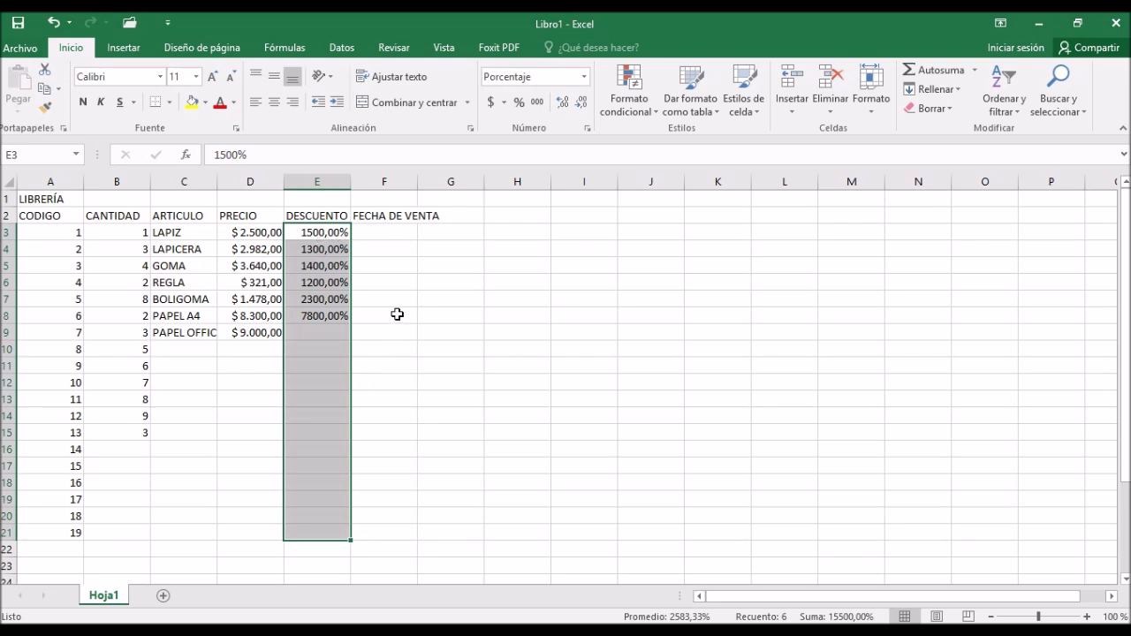
Step: Delete the discount values in cells E3 to E8
{"action": "left_click", "coordinate": [384, 316]}
{"action": "left_click", "coordinate": [316, 232]}
{"action": "left_click_drag", "start_coordinate": [317, 231], "coordinate": [311, 314]}
{"action": "key", "text": "Delete"}
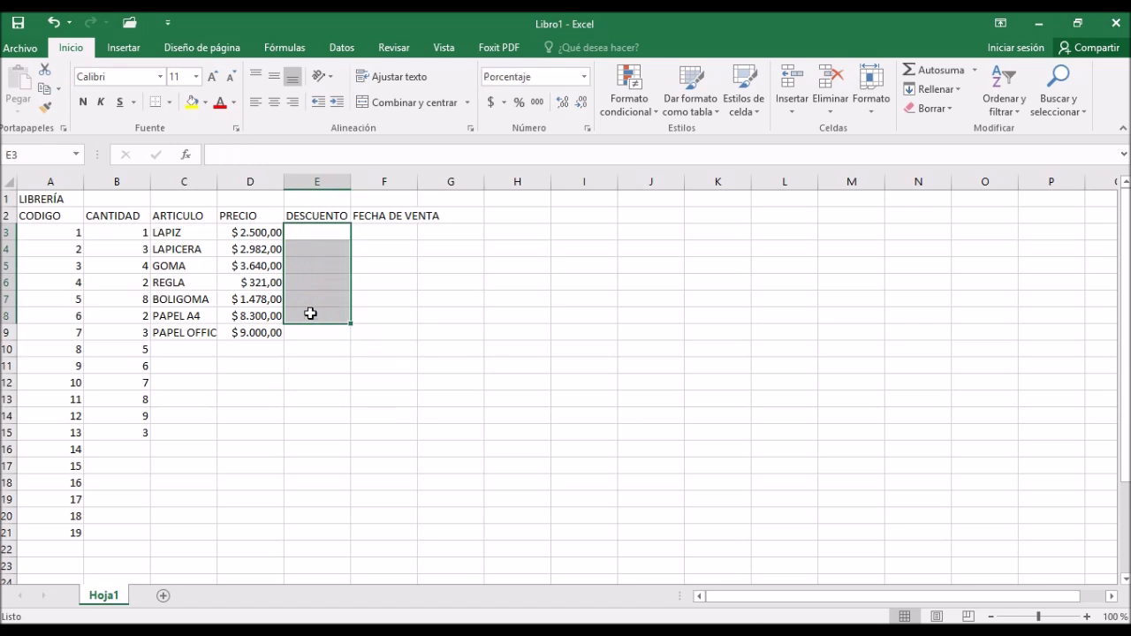
Step: Reapply the Porcentaje format to the empty DESCUENTO cells E3 to E22
{"action": "left_click", "coordinate": [318, 235]}
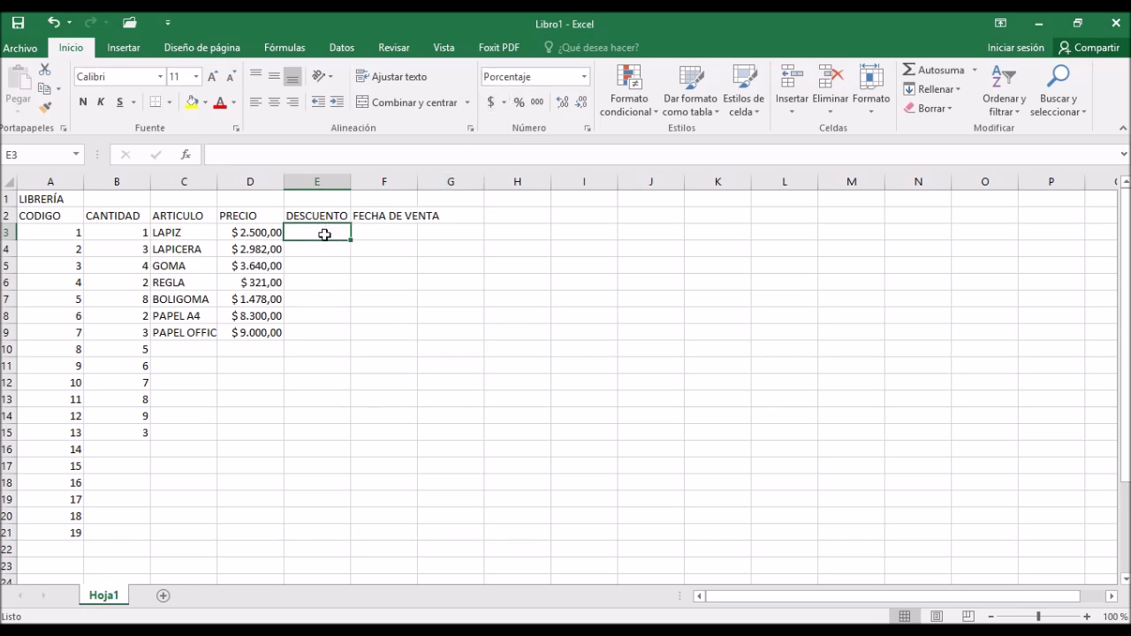
{"action": "left_click_drag", "start_coordinate": [324, 234], "coordinate": [318, 551]}
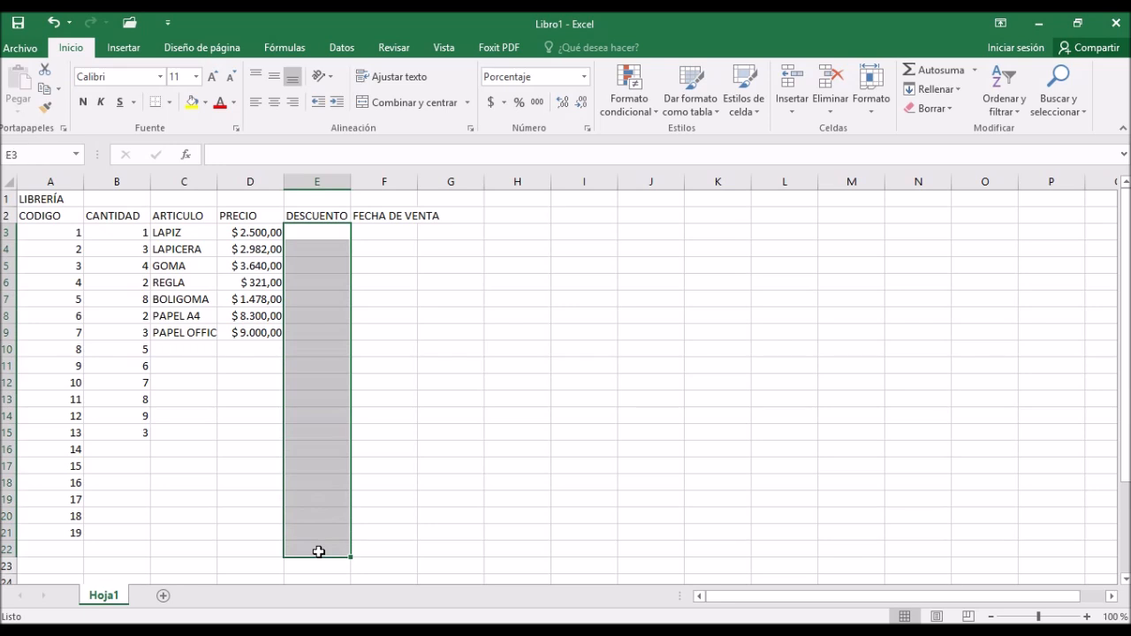
{"action": "left_click", "coordinate": [584, 76]}
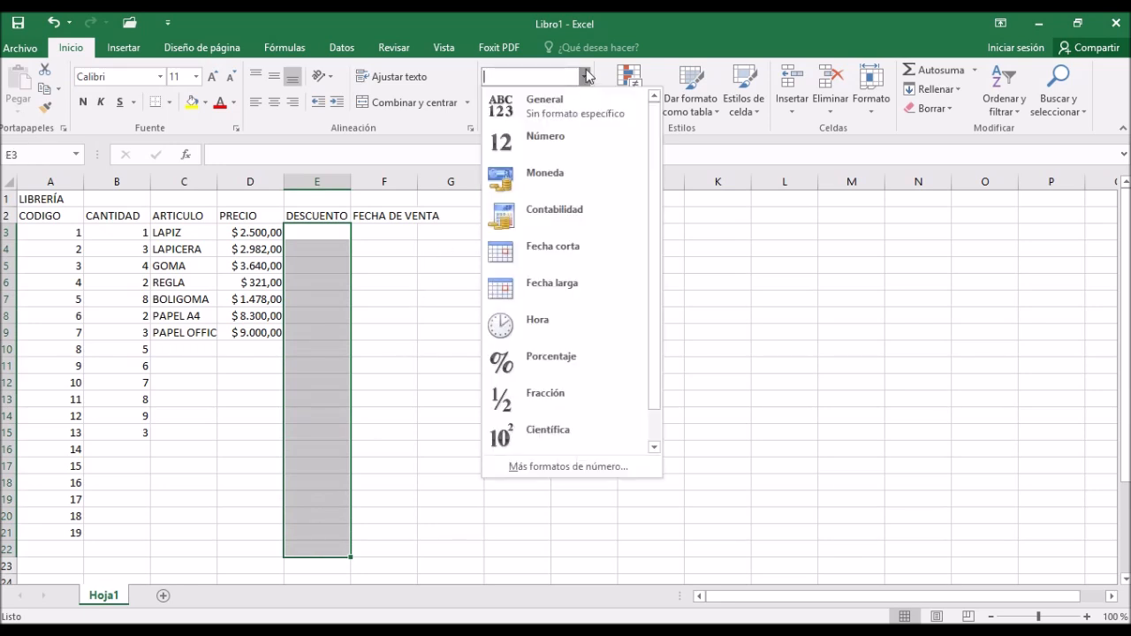
{"action": "left_click", "coordinate": [521, 365]}
Step: Enter the discounts 5%, 16% and 23% in cells E3 to E5 under DESCUENTO
{"action": "left_click", "coordinate": [322, 231]}
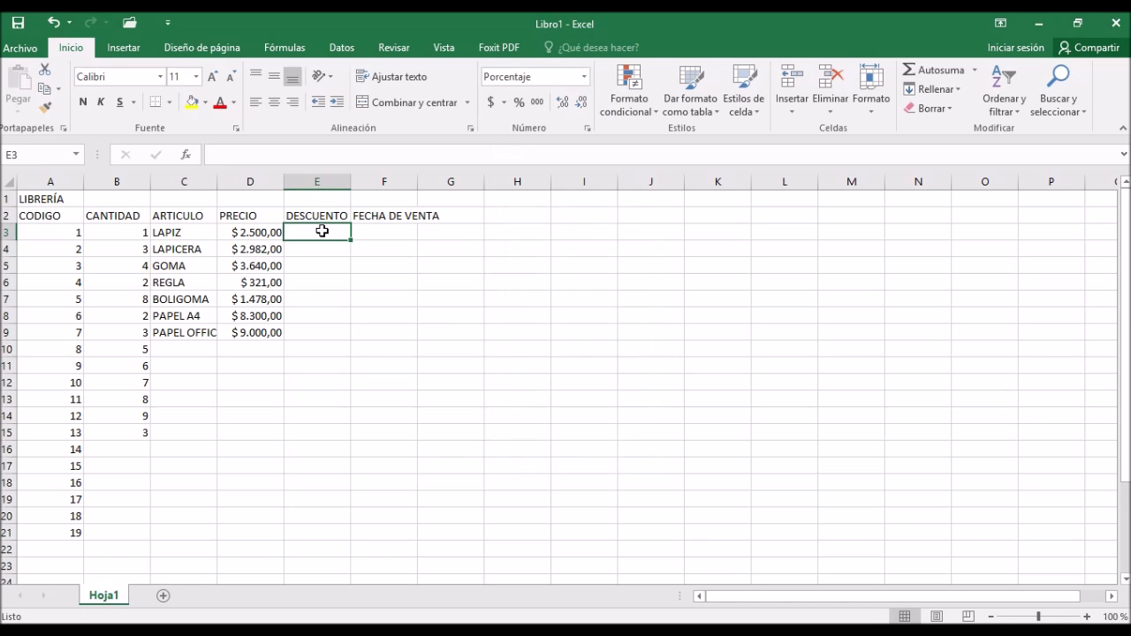
{"action": "type", "text": "10"}
{"action": "key", "text": "Return"}
{"action": "type", "text": "16"}
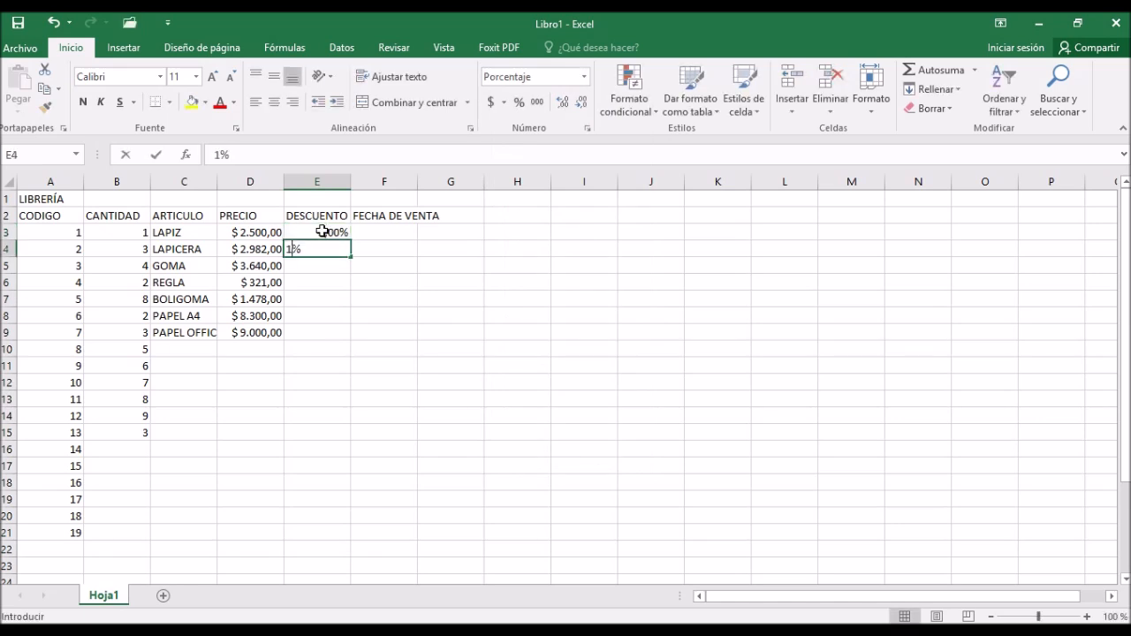
{"action": "key", "text": "Return"}
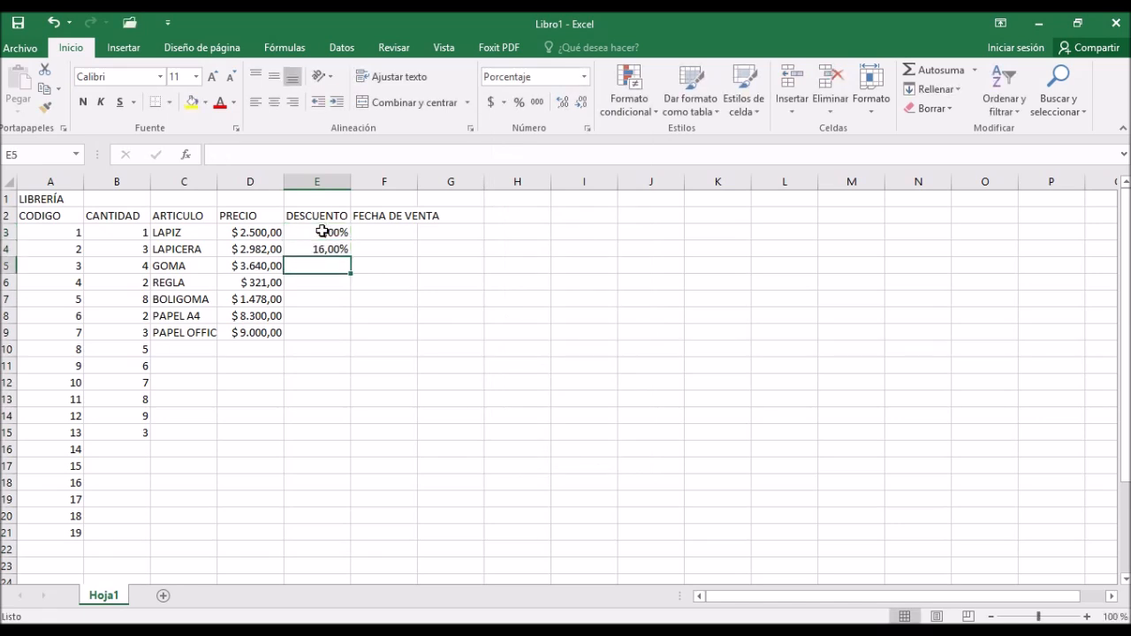
{"action": "type", "text": "23"}
{"action": "key", "text": "Return"}
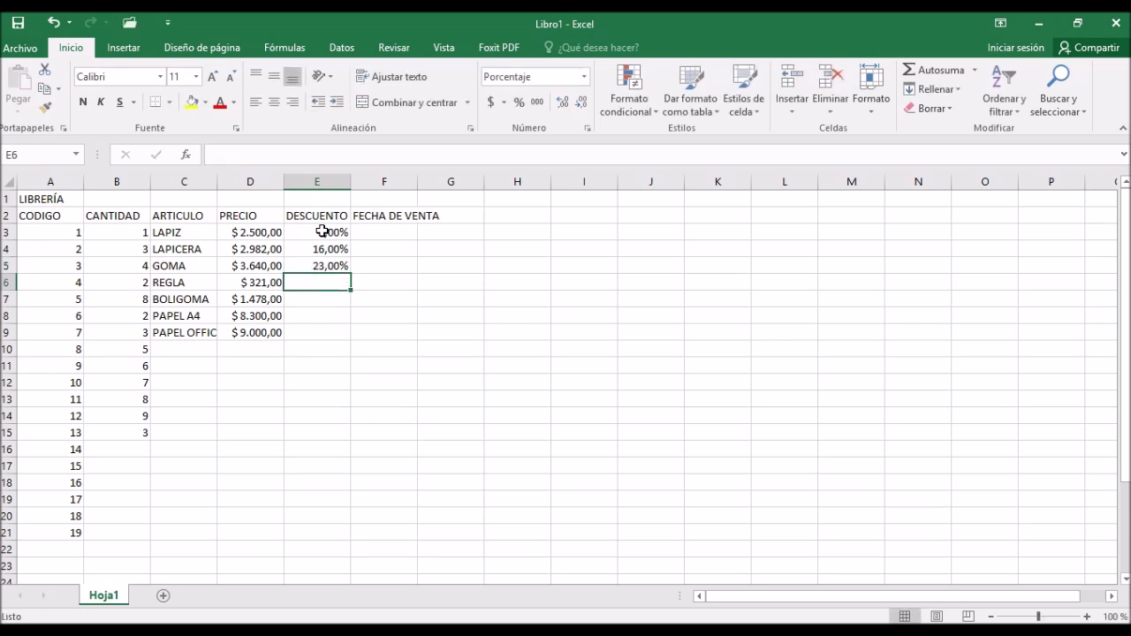
Step: Enter the discounts 78%, 15% and 23% in cells E6 to E8
{"action": "type", "text": "78"}
{"action": "key", "text": "Return"}
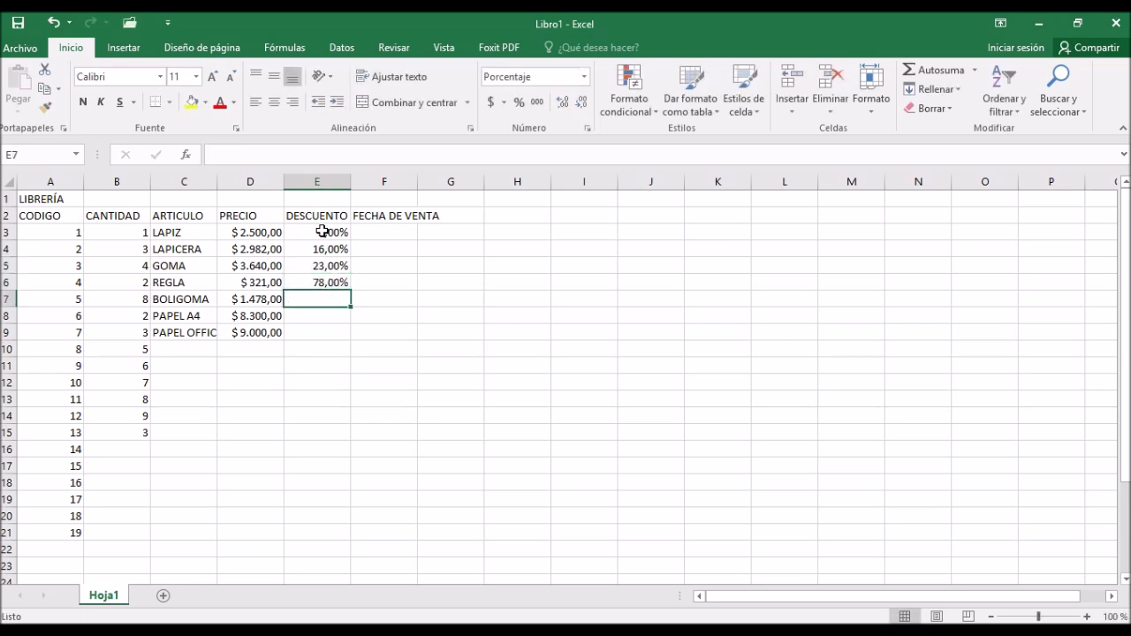
{"action": "type", "text": "15"}
{"action": "key", "text": "Return"}
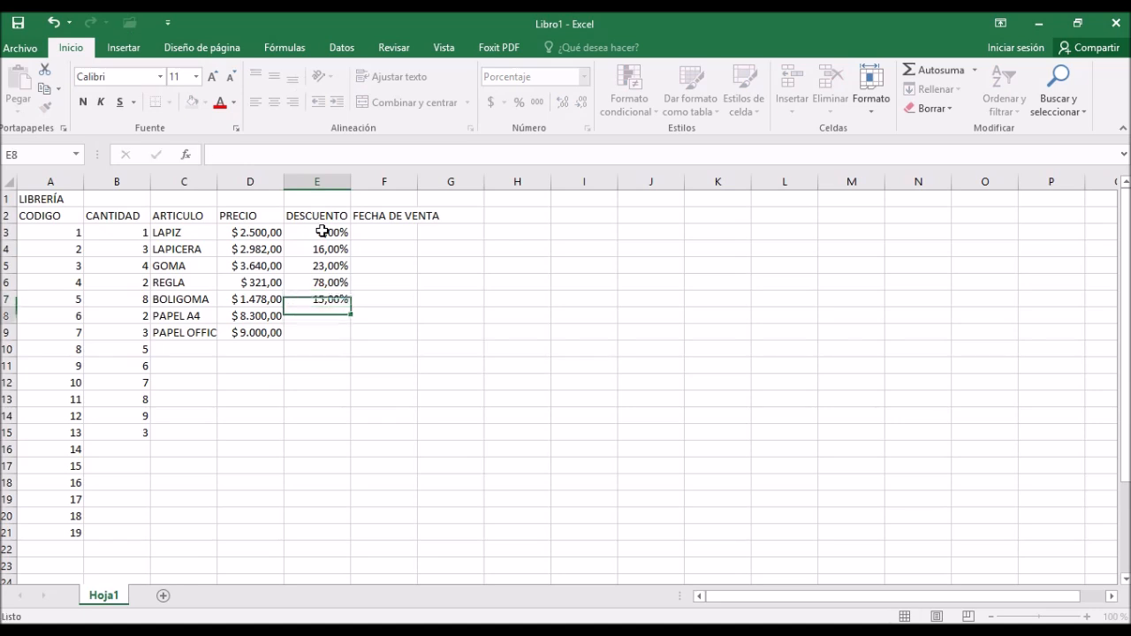
{"action": "type", "text": "23"}
{"action": "key", "text": "Return"}
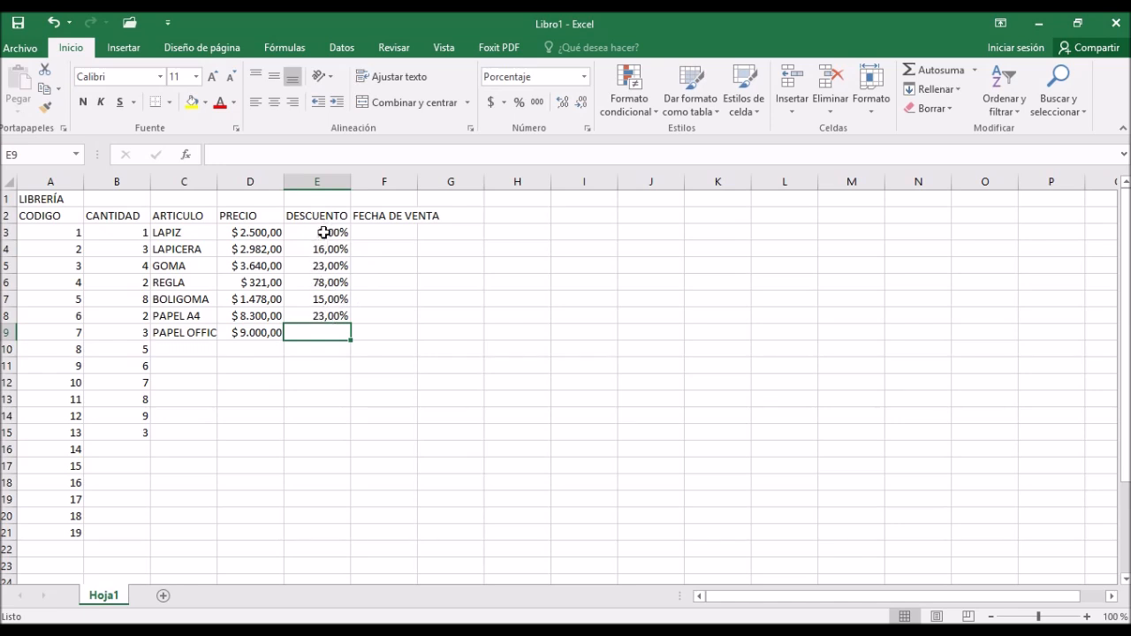
Step: Reduce the percentages in the DESCUENTO cells E3 to E21 to zero decimal places
{"action": "left_click_drag", "start_coordinate": [327, 234], "coordinate": [317, 523]}
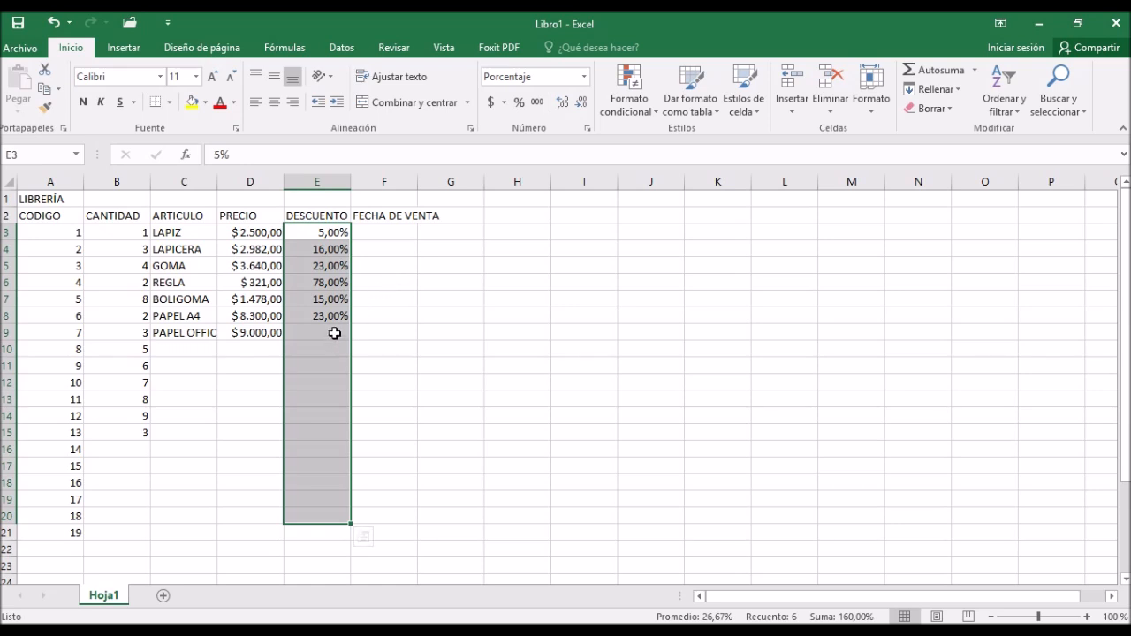
{"action": "left_click_drag", "start_coordinate": [328, 231], "coordinate": [333, 321]}
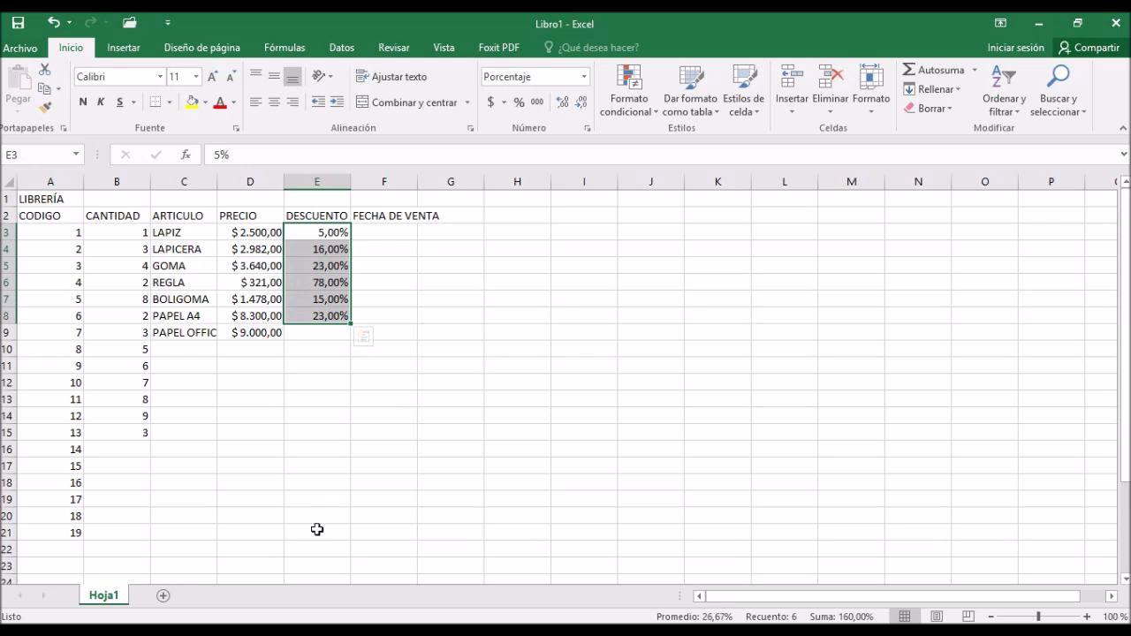
{"action": "left_click", "coordinate": [317, 530], "text": "shift"}
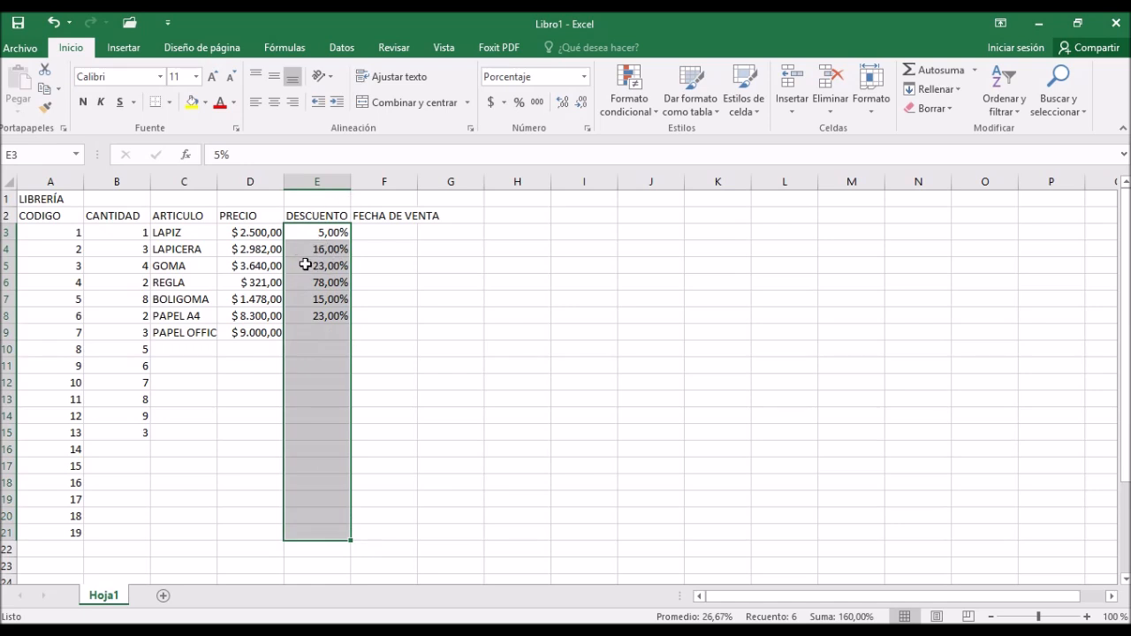
{"action": "left_click", "coordinate": [581, 106]}
{"action": "left_click", "coordinate": [581, 106]}
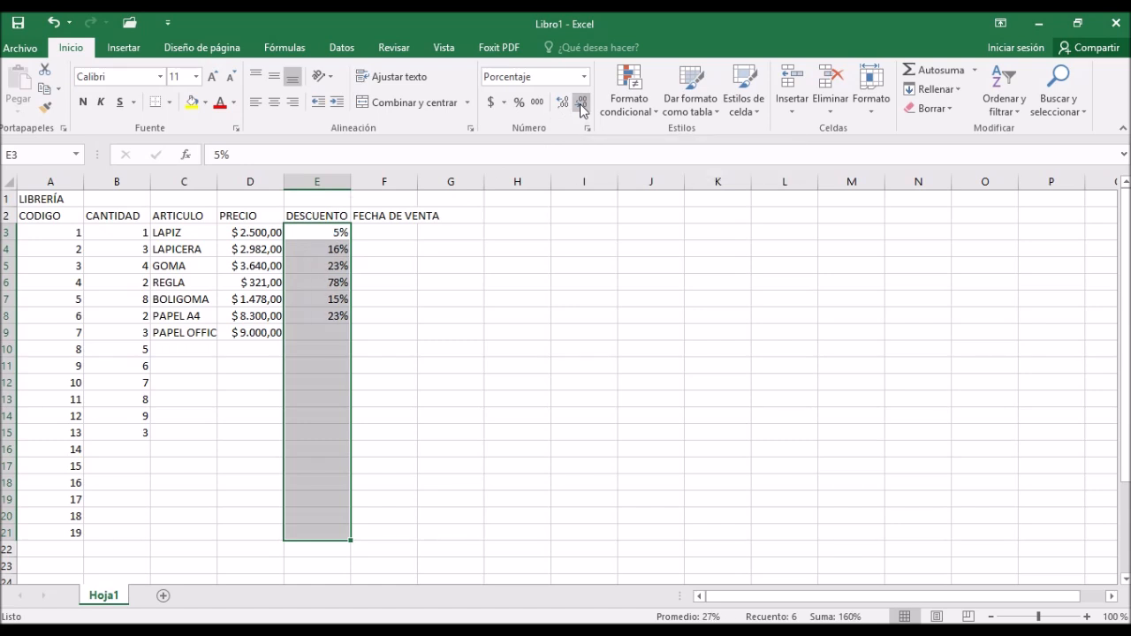
Step: Enter the discounts 17%, 45%, 6% and 15% in cells E9 to E12
{"action": "left_click", "coordinate": [316, 334]}
{"action": "type", "text": "17"}
{"action": "key", "text": "Return"}
{"action": "type", "text": "45"}
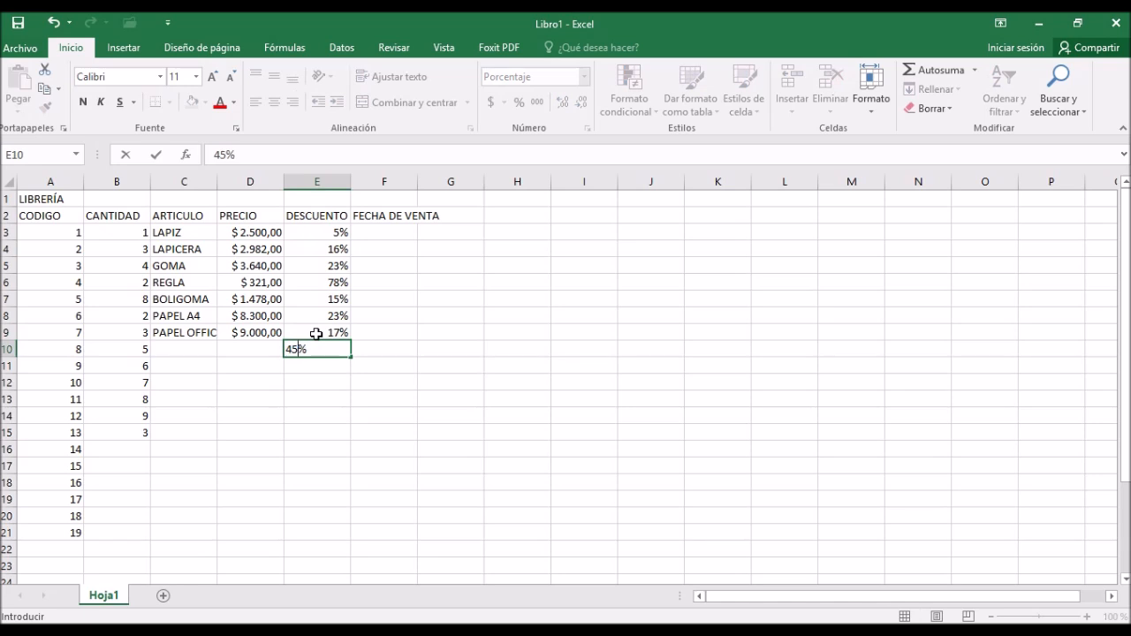
{"action": "key", "text": "Return"}
{"action": "type", "text": "6"}
{"action": "key", "text": "Return"}
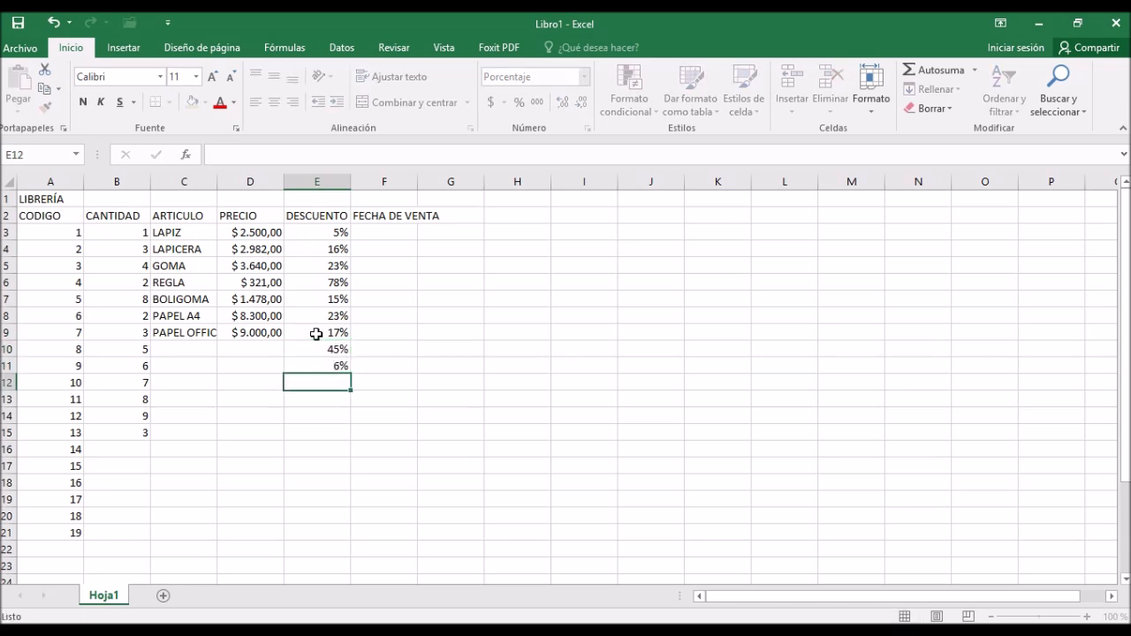
{"action": "type", "text": "15"}
{"action": "key", "text": "Return"}
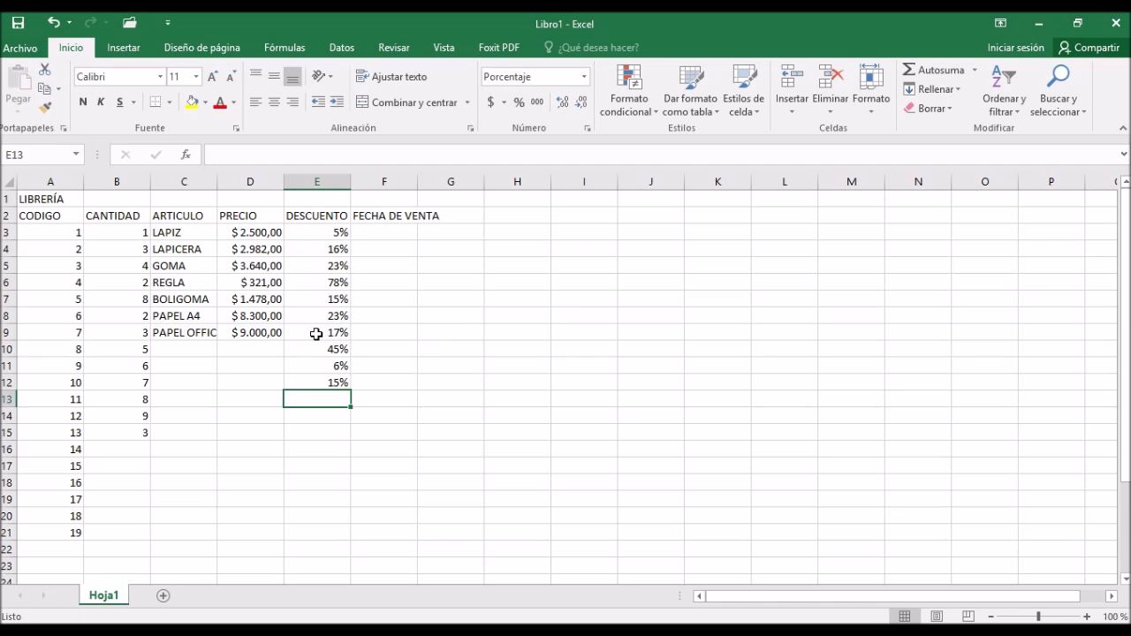
{"action": "left_click", "coordinate": [584, 76]}
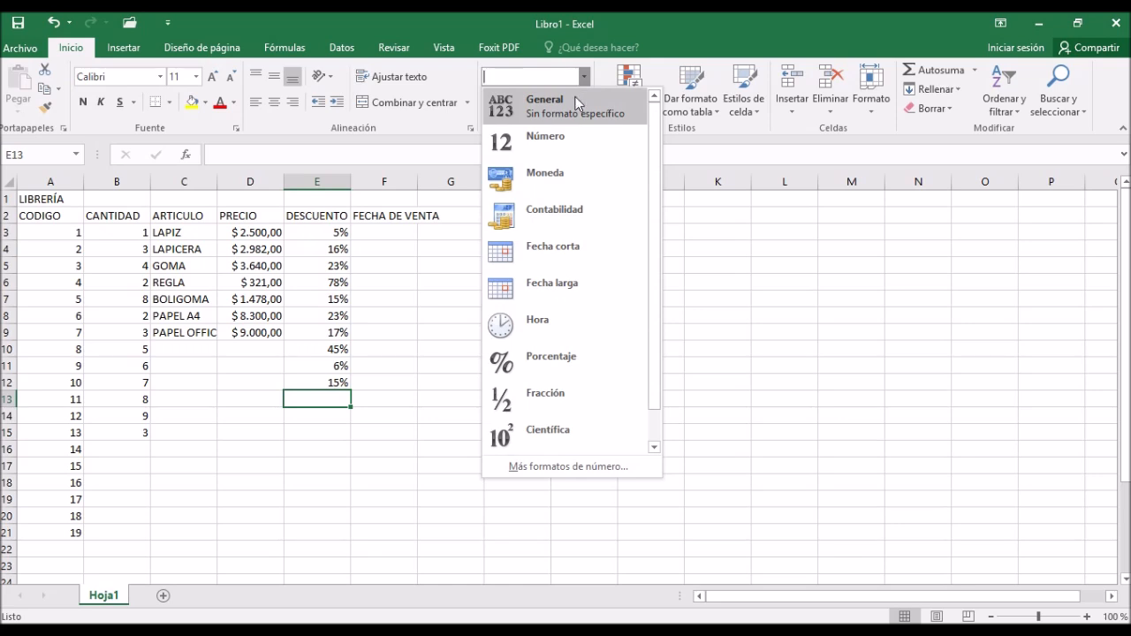
{"action": "left_click", "coordinate": [558, 379]}
Step: Enter the sale date 12/8/2024 in cell F3 under FECHA DE VENTA
{"action": "left_click", "coordinate": [393, 240]}
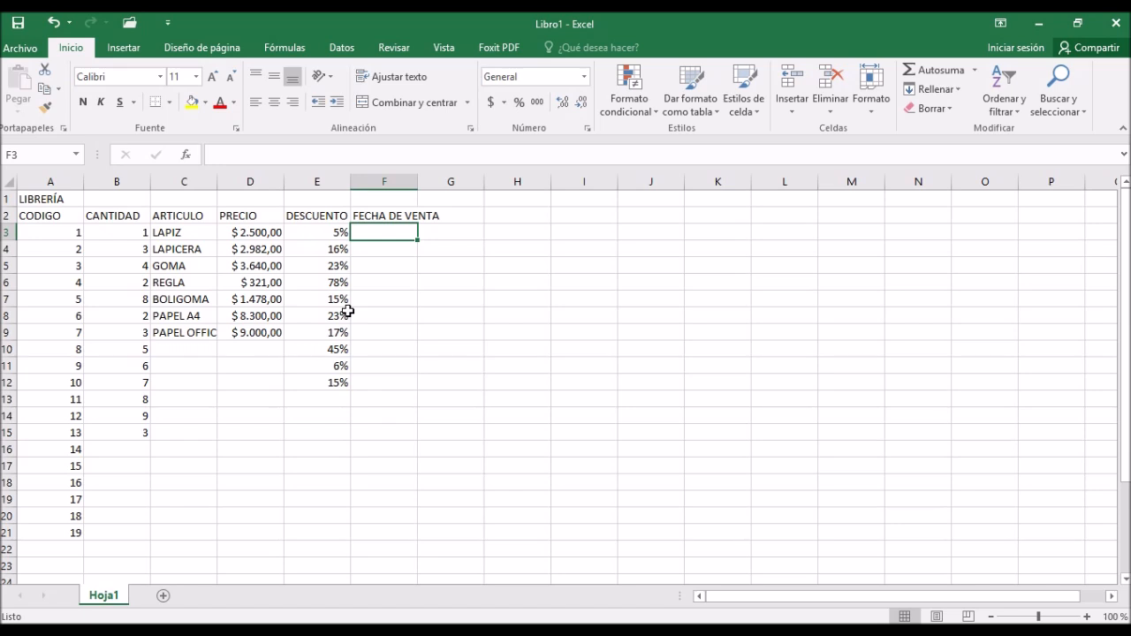
{"action": "type", "text": "12/"}
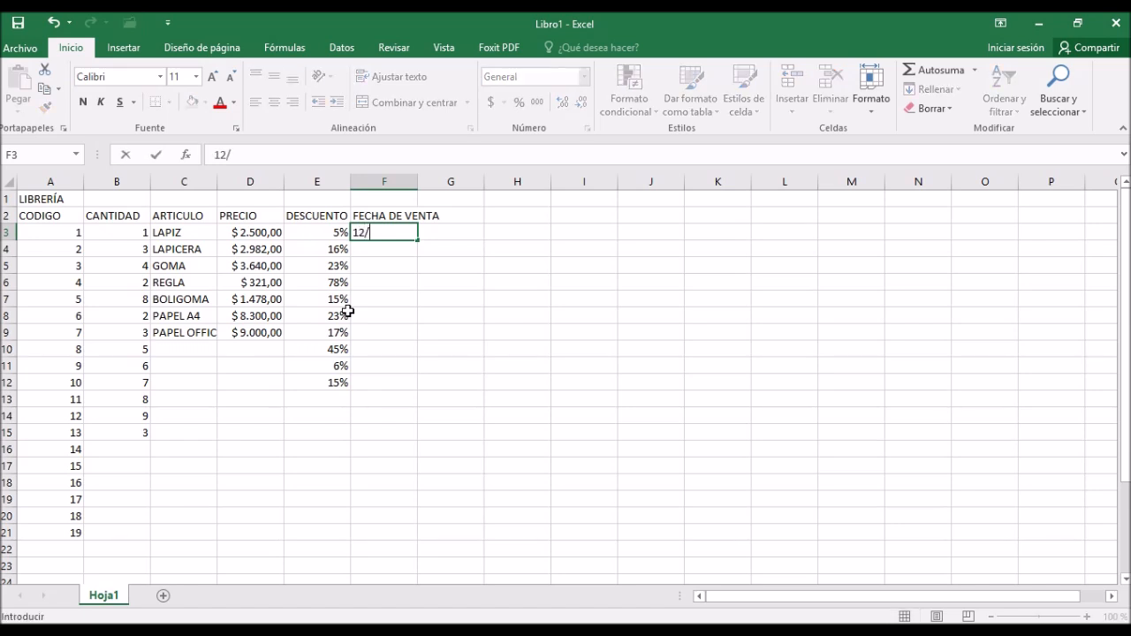
{"action": "type", "text": "8/2024"}
{"action": "key", "text": "Return"}
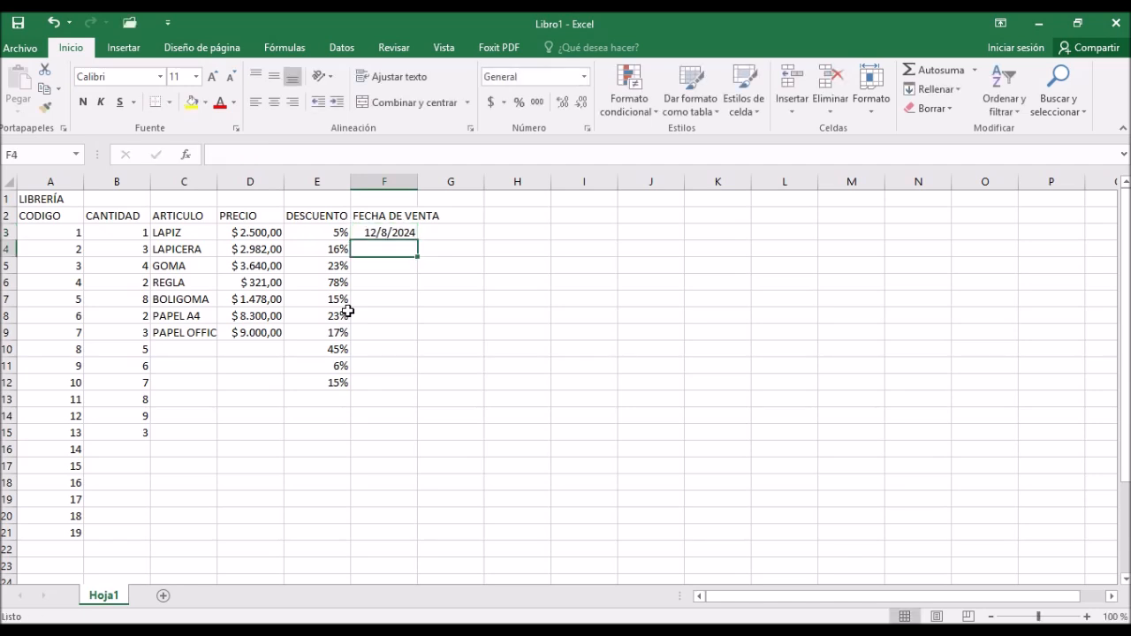
Step: Compare the number format of the date cell F3 with those of the empty cells F4, F7 and F11
{"action": "left_click", "coordinate": [404, 232]}
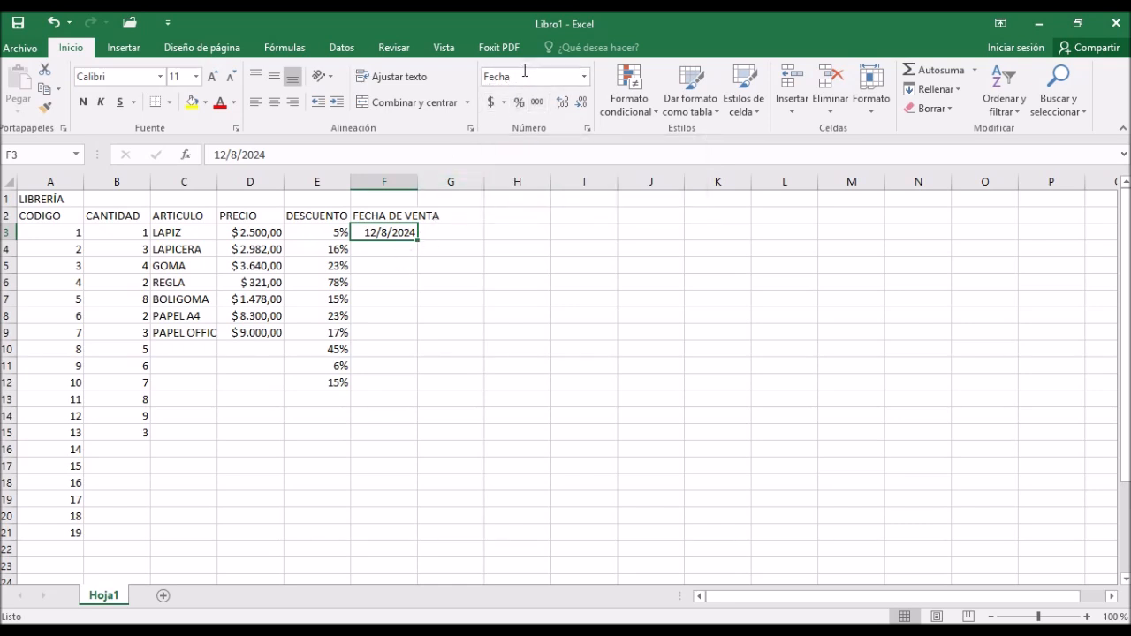
{"action": "left_click", "coordinate": [392, 250]}
{"action": "left_click", "coordinate": [387, 303]}
{"action": "left_click", "coordinate": [381, 364]}
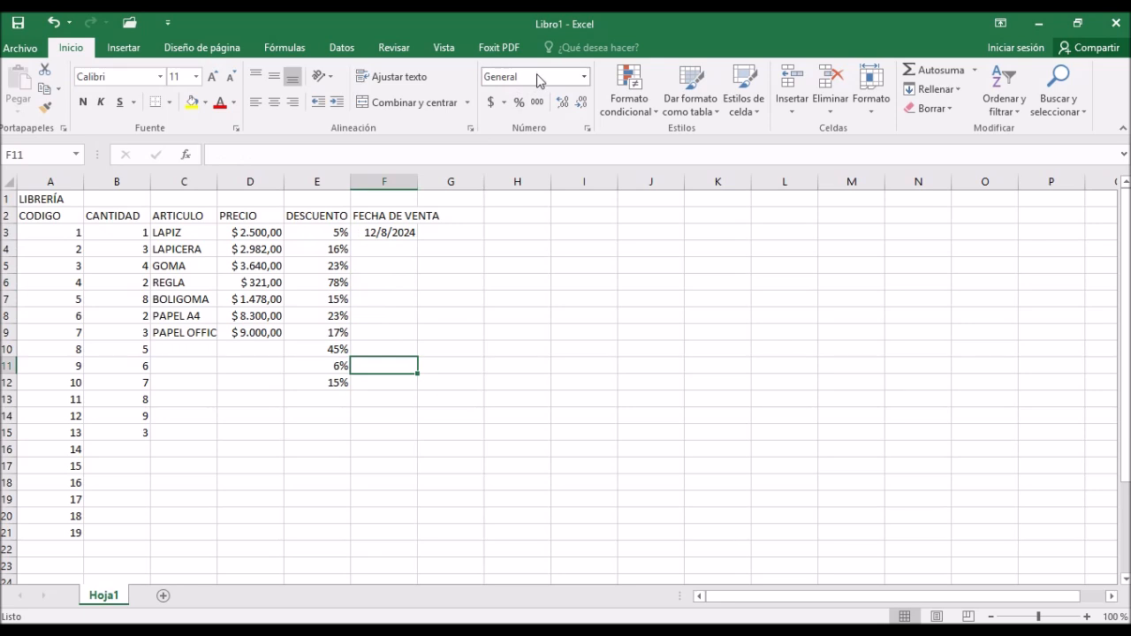
Step: Enter the sale date 5/8/2024 in cell F4 and check the number format assigned to it
{"action": "left_click", "coordinate": [401, 249]}
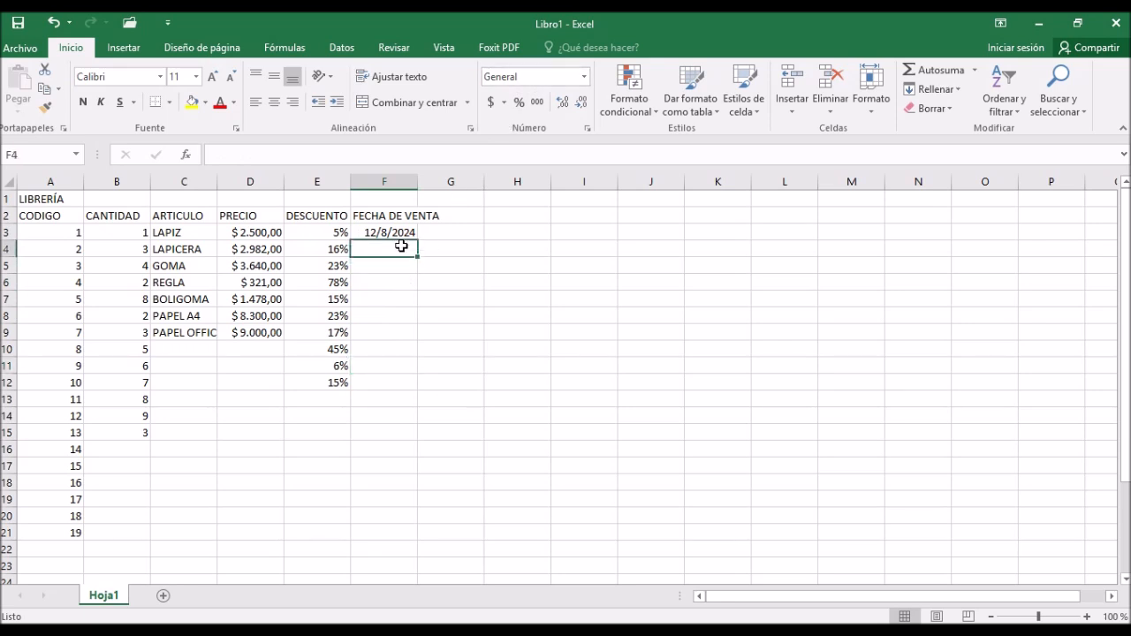
{"action": "type", "text": "5/8"}
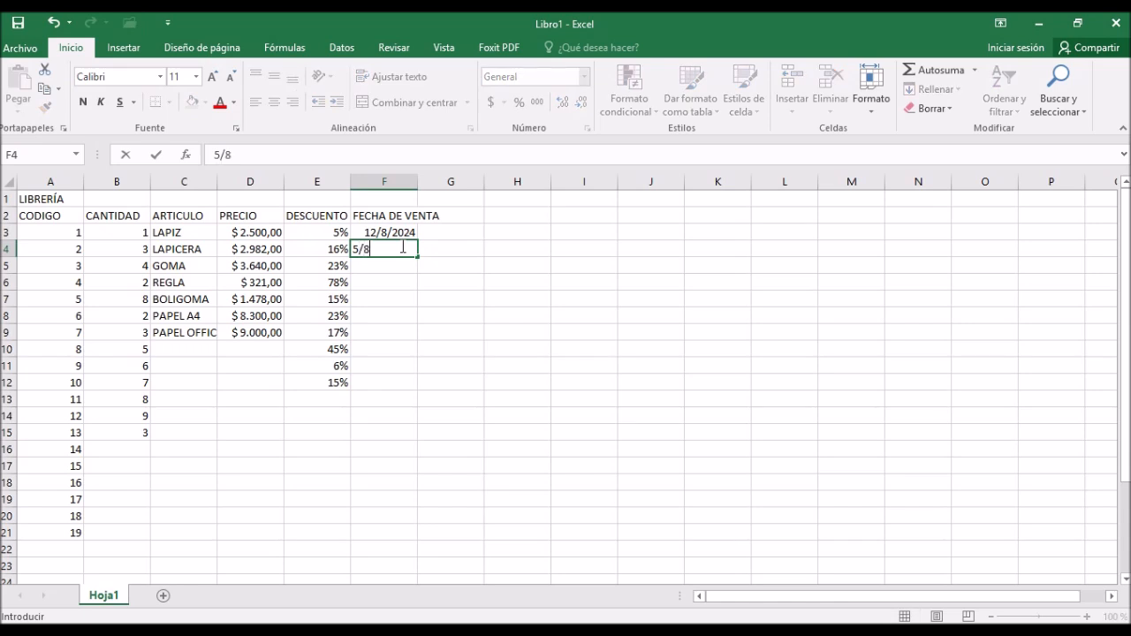
{"action": "type", "text": "/2024"}
{"action": "key", "text": "Return"}
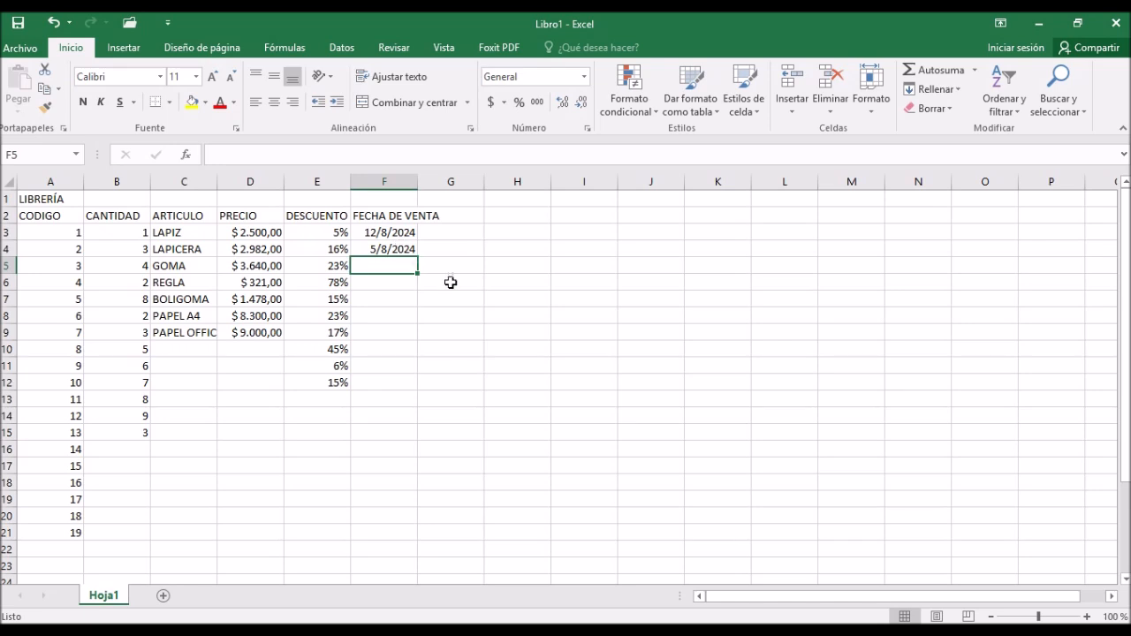
{"action": "left_click", "coordinate": [401, 250]}
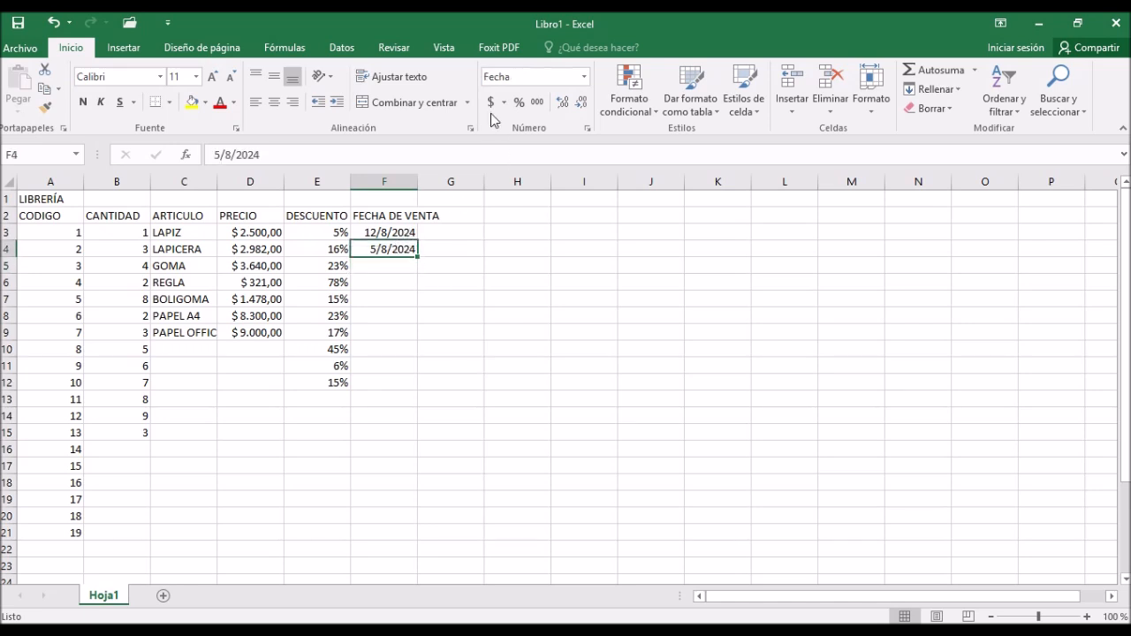
{"action": "left_click", "coordinate": [392, 267]}
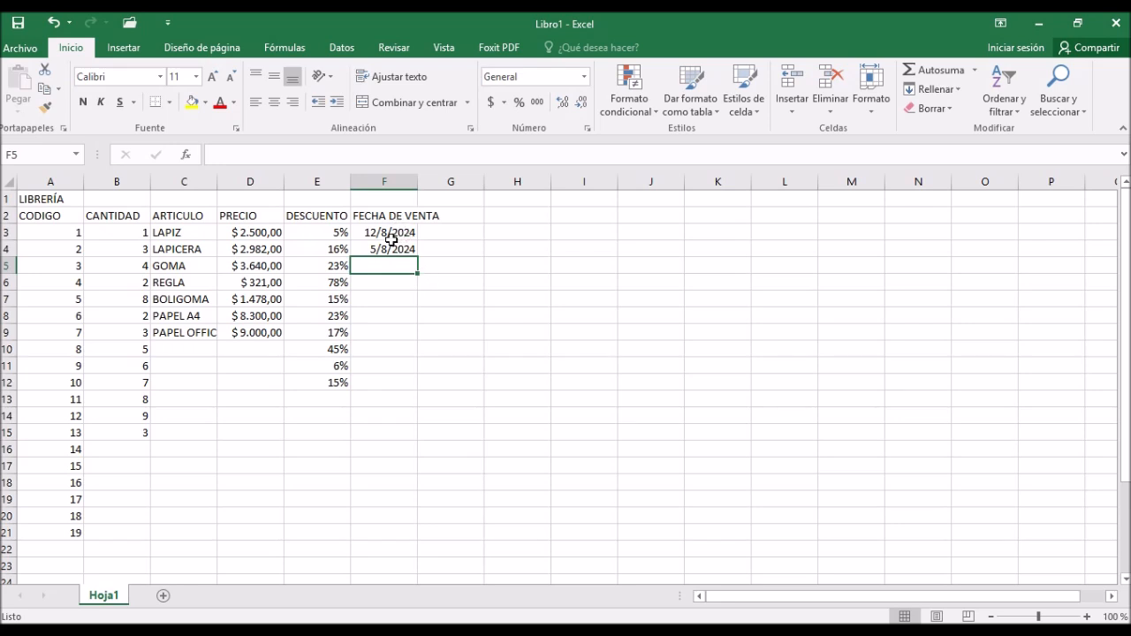
Step: Apply the Fecha larga format to the FECHA DE VENTA cells F3 to F22, and return them to Fecha corta
{"action": "left_click_drag", "start_coordinate": [404, 237], "coordinate": [387, 548]}
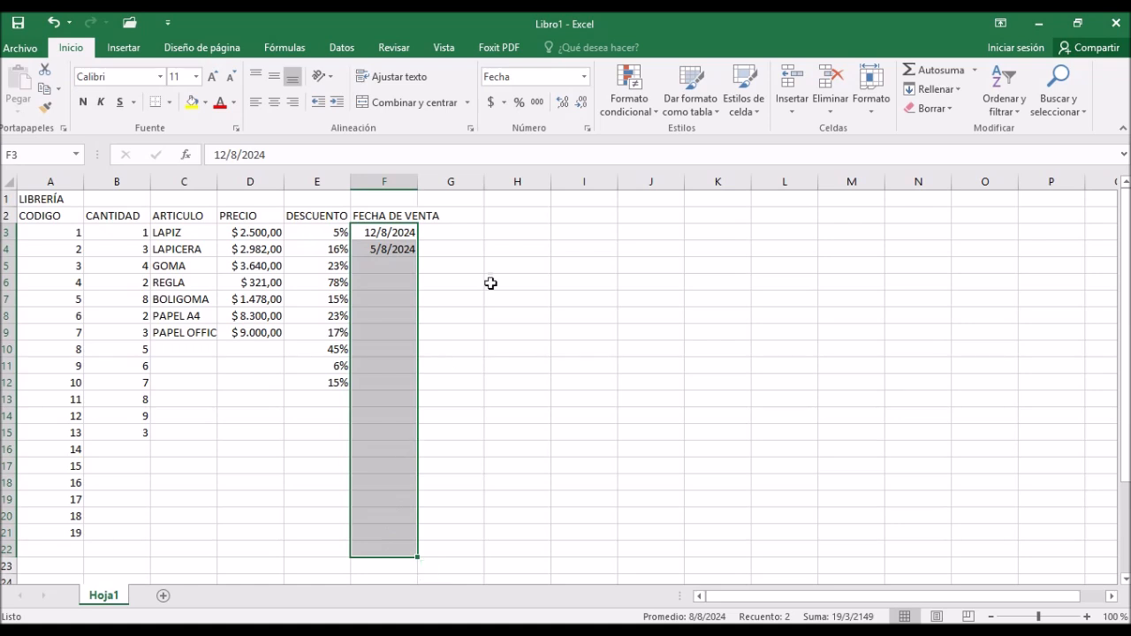
{"action": "left_click", "coordinate": [583, 79]}
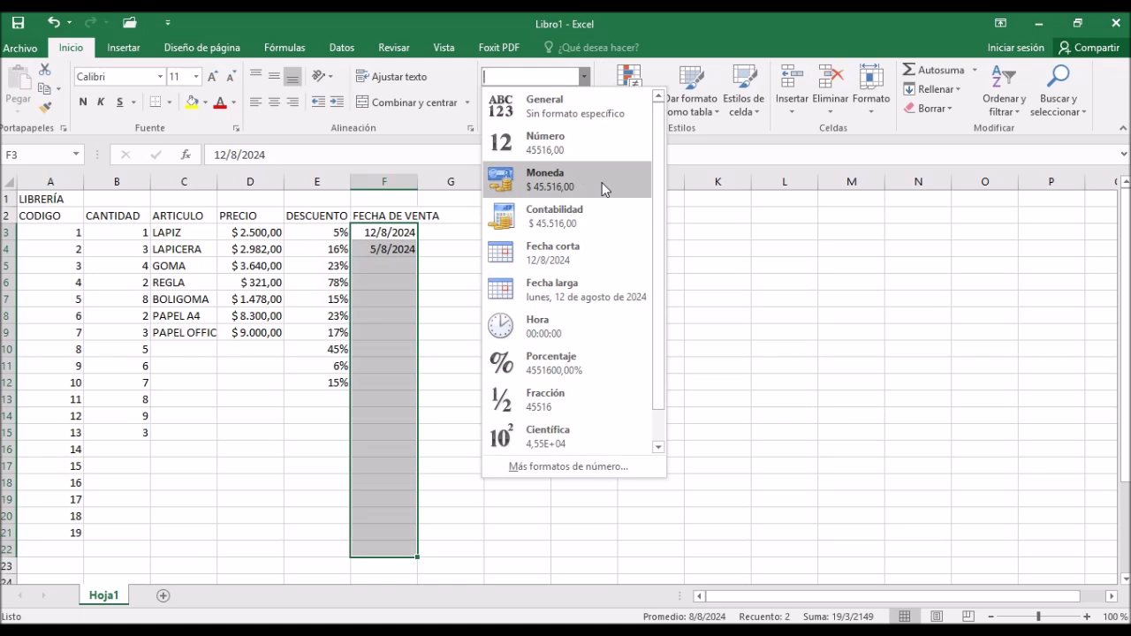
{"action": "left_click", "coordinate": [588, 303]}
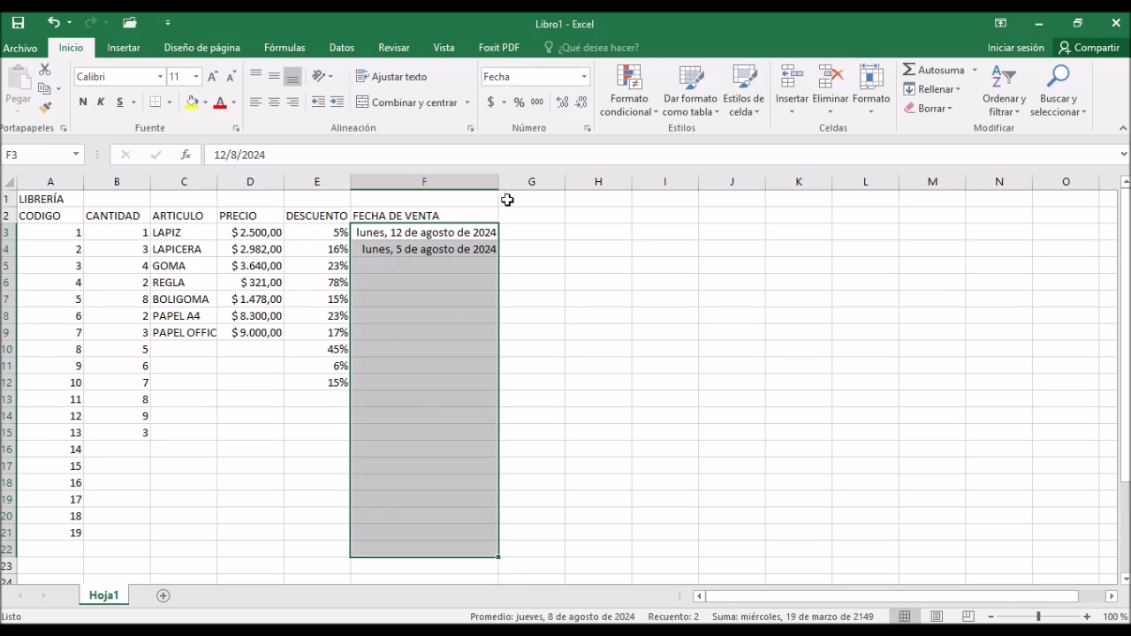
{"action": "left_click", "coordinate": [584, 77]}
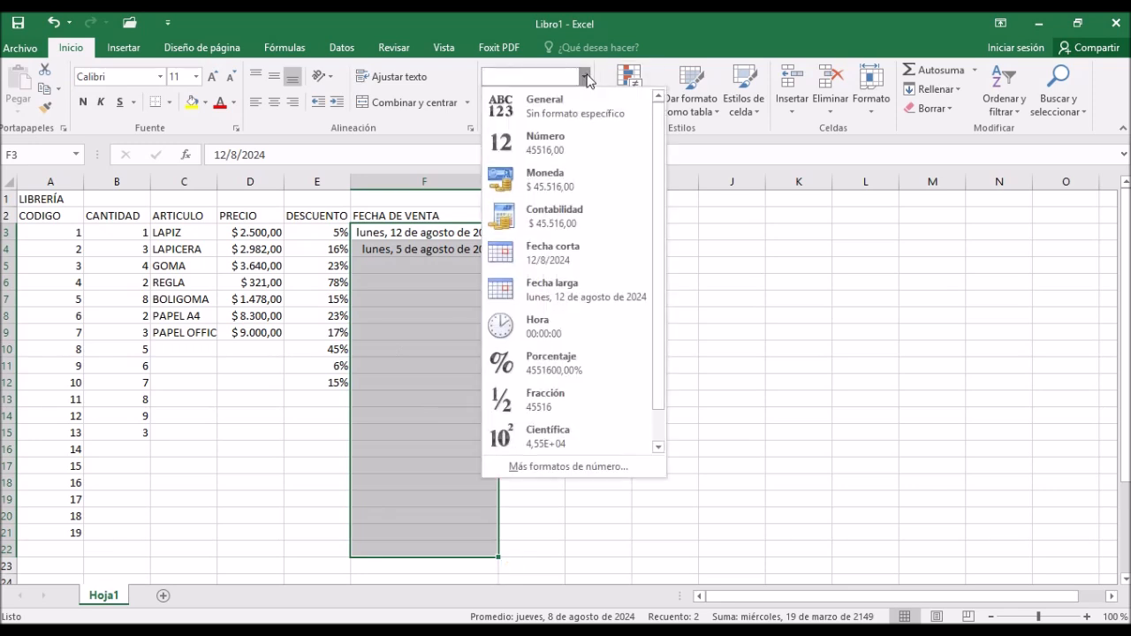
{"action": "left_click", "coordinate": [564, 258]}
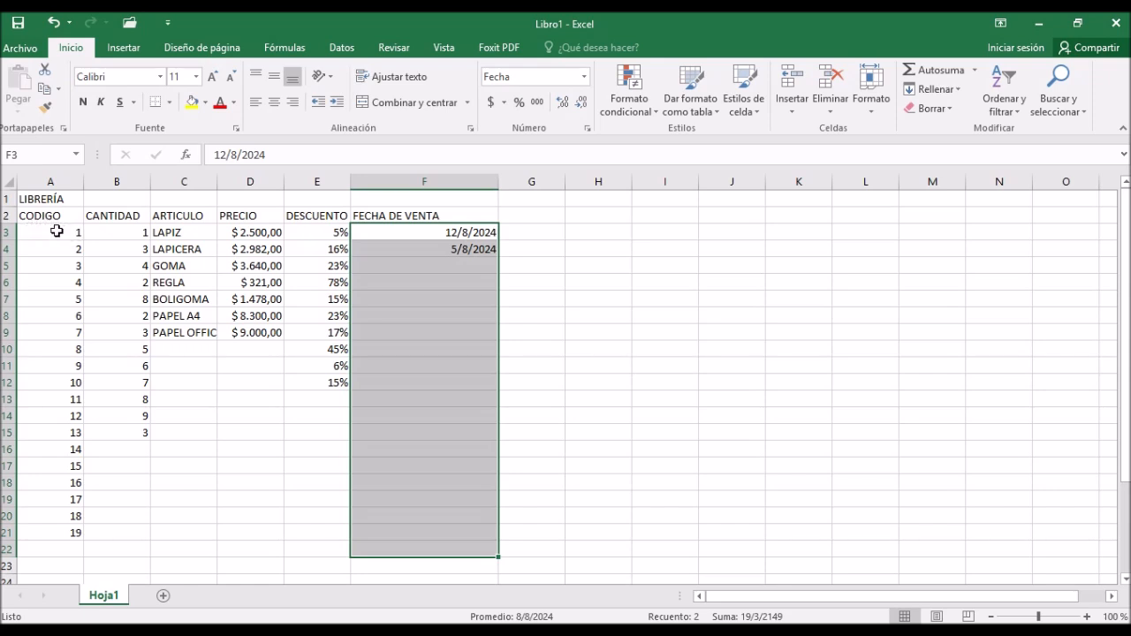
Step: Preview the Moneda, Fecha, Hora and Porcentaje categories in the cell format settings for the CODIGO cells A3 to A22
{"action": "left_click_drag", "start_coordinate": [57, 231], "coordinate": [38, 544]}
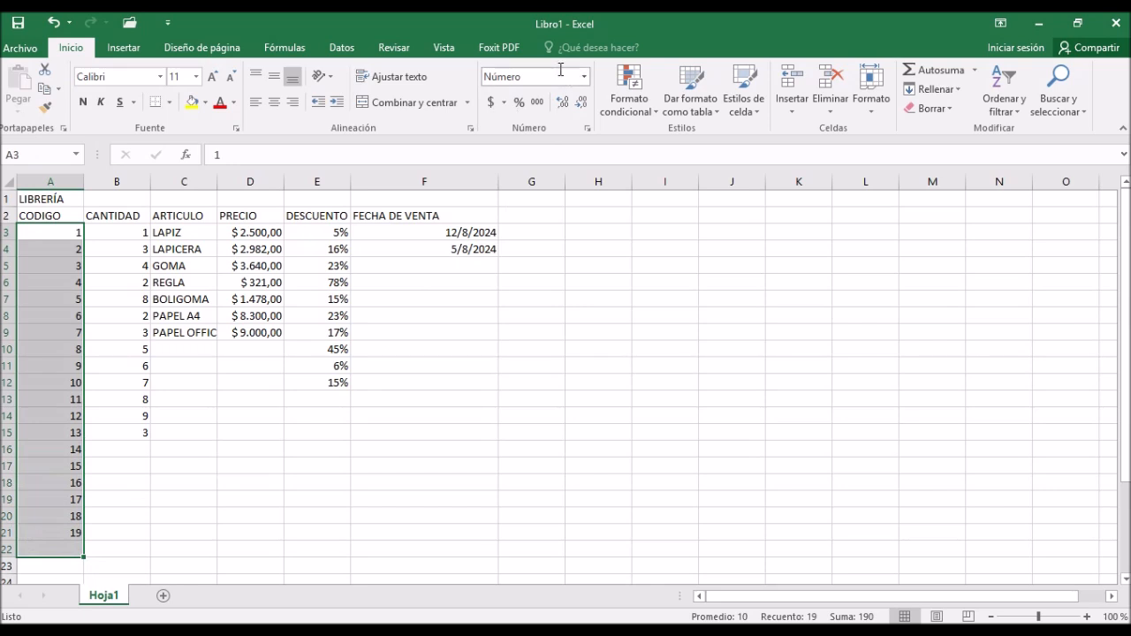
{"action": "left_click", "coordinate": [589, 130]}
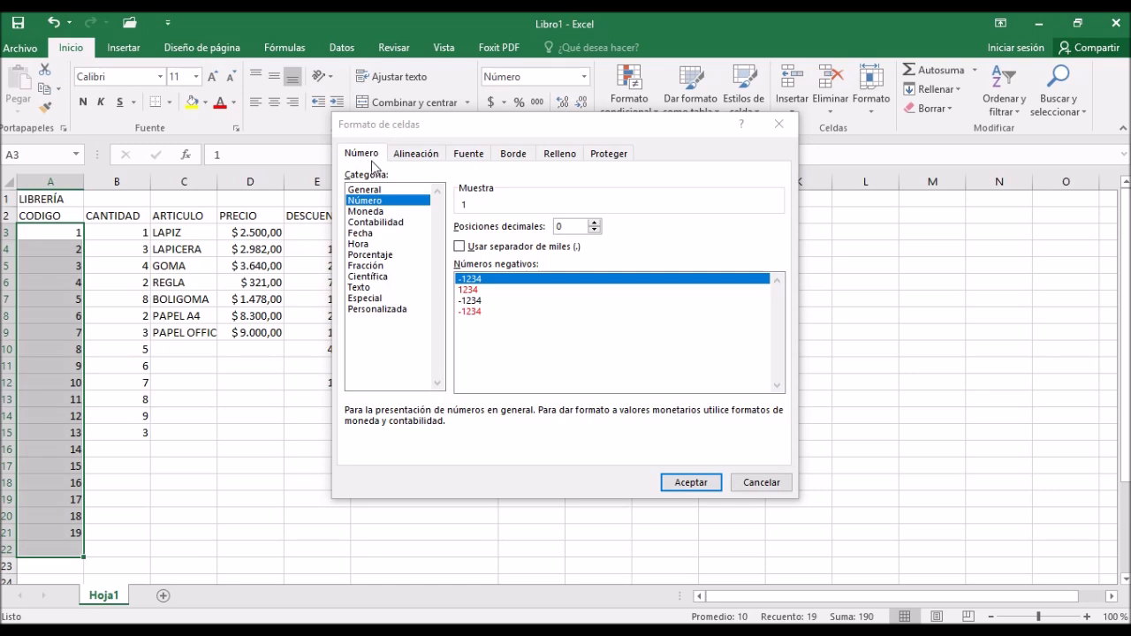
{"action": "left_click", "coordinate": [375, 212]}
{"action": "left_click", "coordinate": [380, 233]}
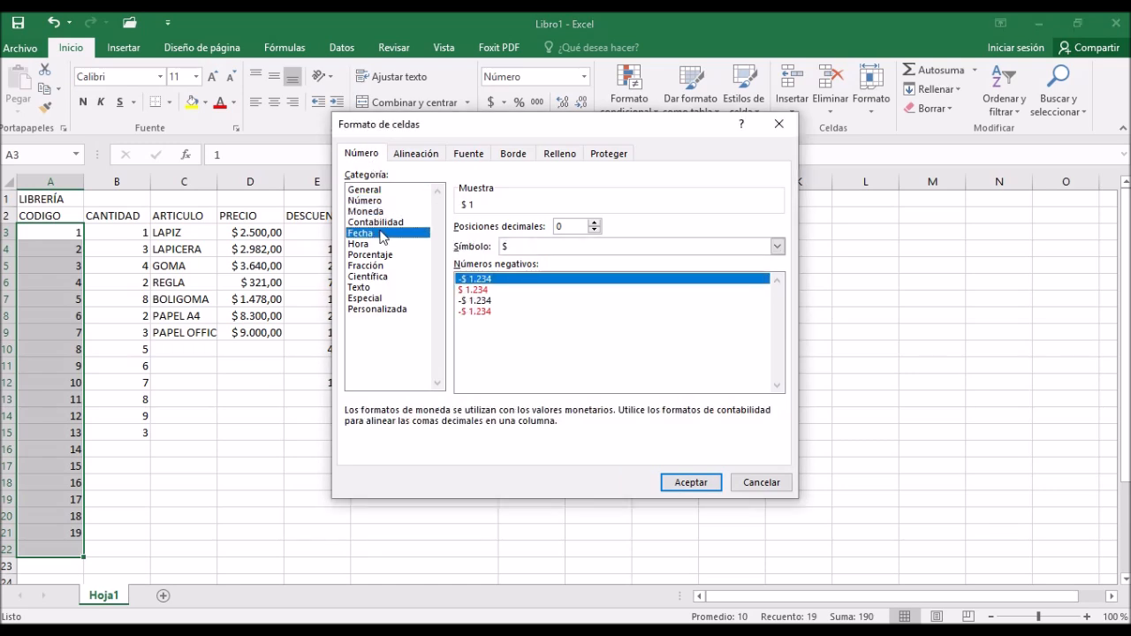
{"action": "left_click", "coordinate": [377, 245]}
{"action": "left_click", "coordinate": [378, 255]}
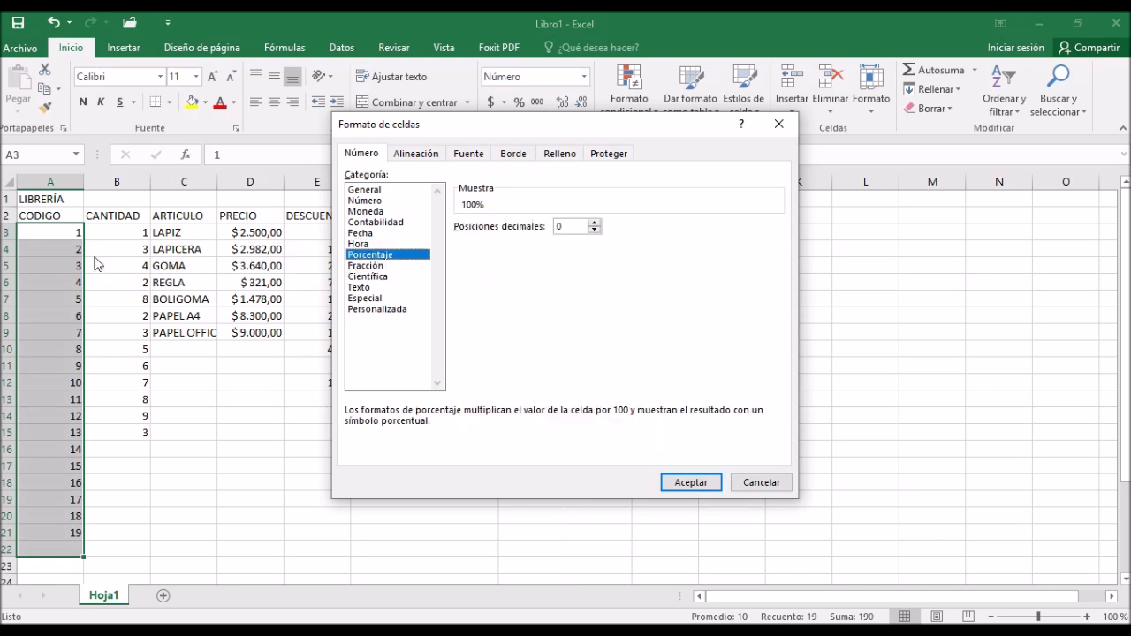
Step: Try out decimal places for the CODIGO cells in the Número category, raising them to 10 and lowering them to 1
{"action": "left_click", "coordinate": [367, 202]}
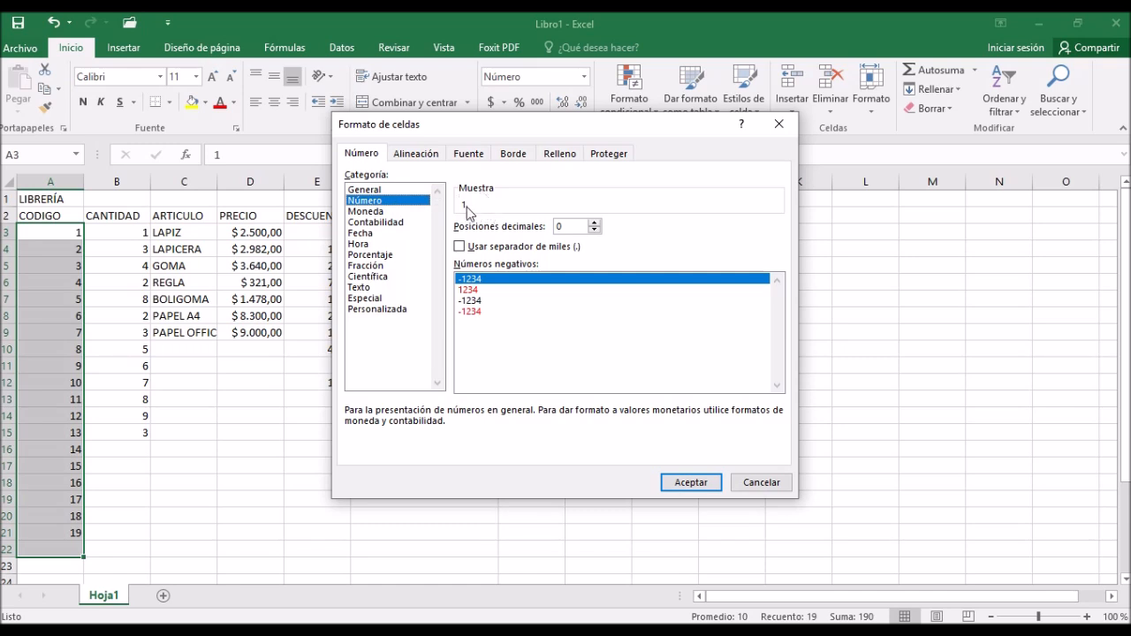
{"action": "left_click", "coordinate": [595, 224]}
{"action": "left_click", "coordinate": [595, 224]}
{"action": "left_click", "coordinate": [595, 223]}
{"action": "left_click", "coordinate": [595, 224]}
{"action": "left_click", "coordinate": [595, 223]}
{"action": "left_click", "coordinate": [595, 223]}
{"action": "left_click", "coordinate": [595, 224]}
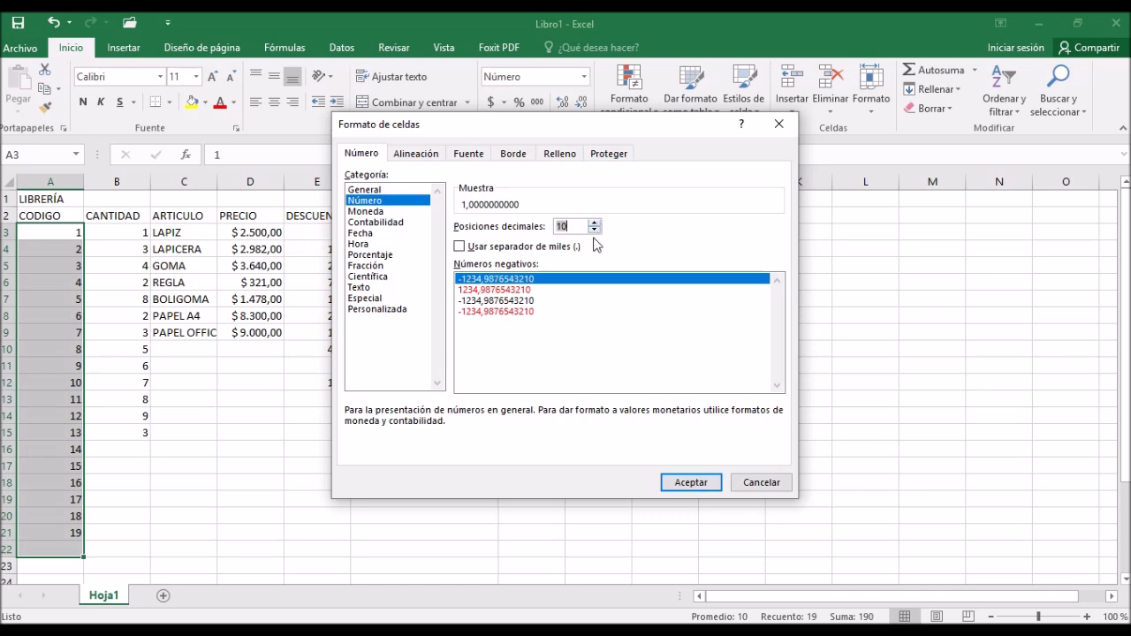
{"action": "left_click", "coordinate": [596, 229]}
{"action": "left_click", "coordinate": [596, 230]}
{"action": "left_click", "coordinate": [595, 229]}
{"action": "left_click", "coordinate": [596, 230]}
{"action": "left_click", "coordinate": [596, 230]}
{"action": "left_click", "coordinate": [596, 230]}
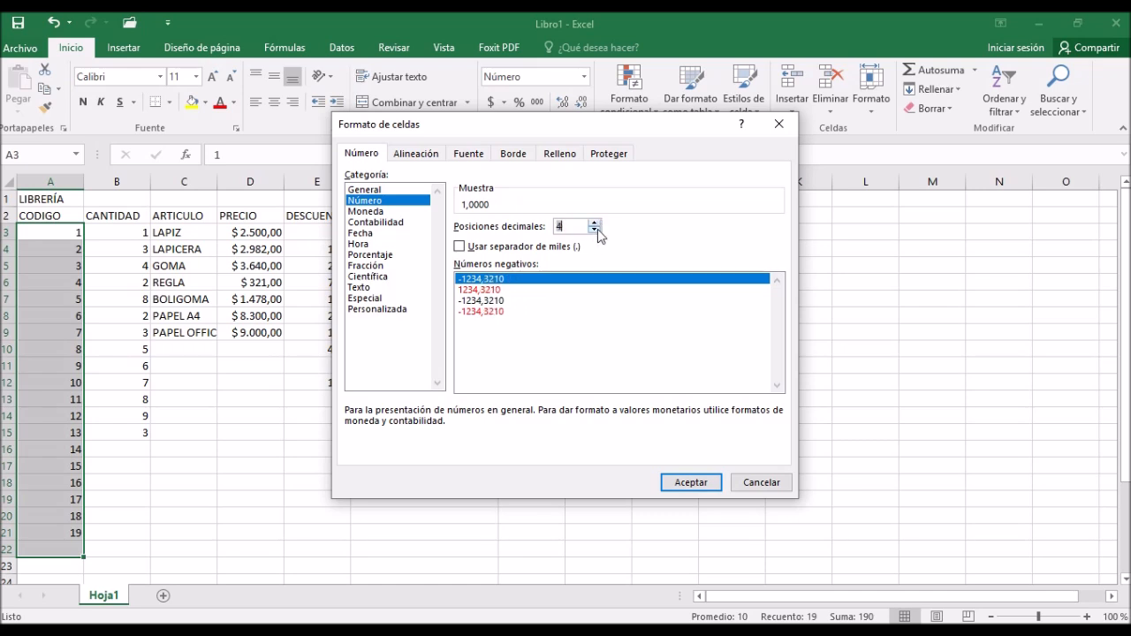
{"action": "left_click", "coordinate": [595, 230]}
{"action": "left_click", "coordinate": [596, 230]}
{"action": "left_click", "coordinate": [596, 230]}
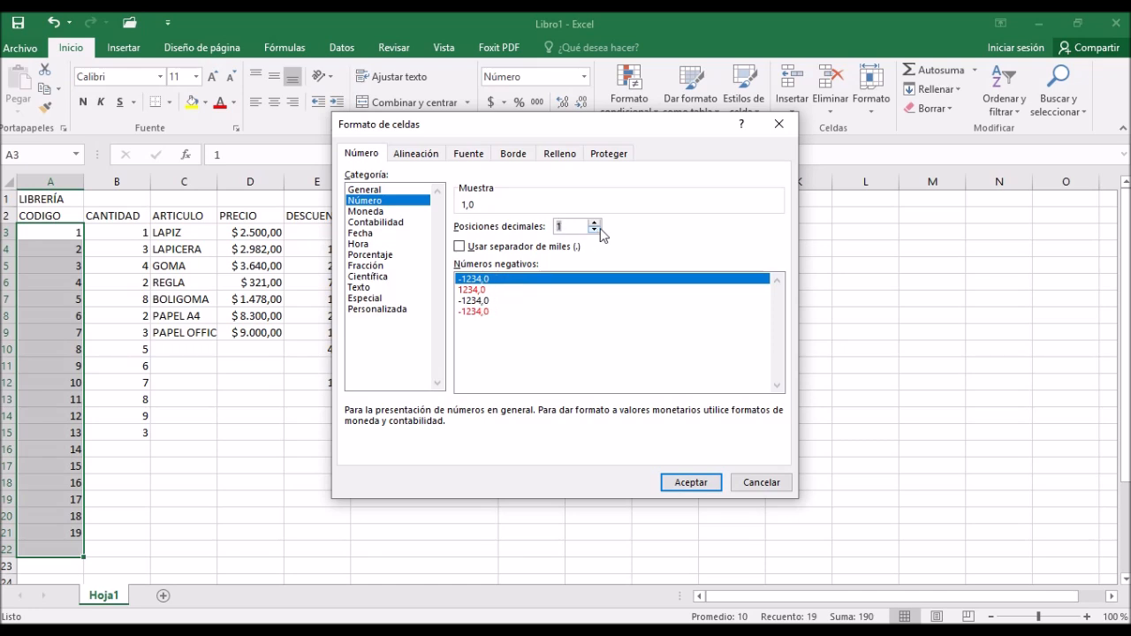
Step: Format the CODIGO cells A3 to A22 as Número with two decimal places and the thousands separator
{"action": "left_click", "coordinate": [595, 223]}
{"action": "left_click", "coordinate": [460, 247]}
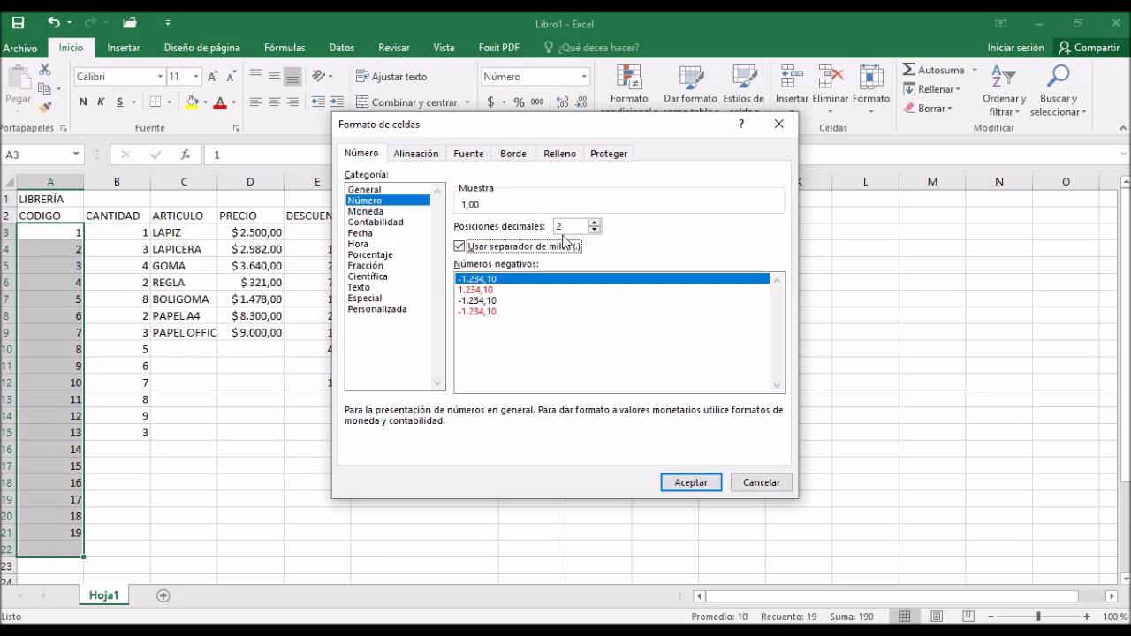
{"action": "left_click", "coordinate": [700, 484]}
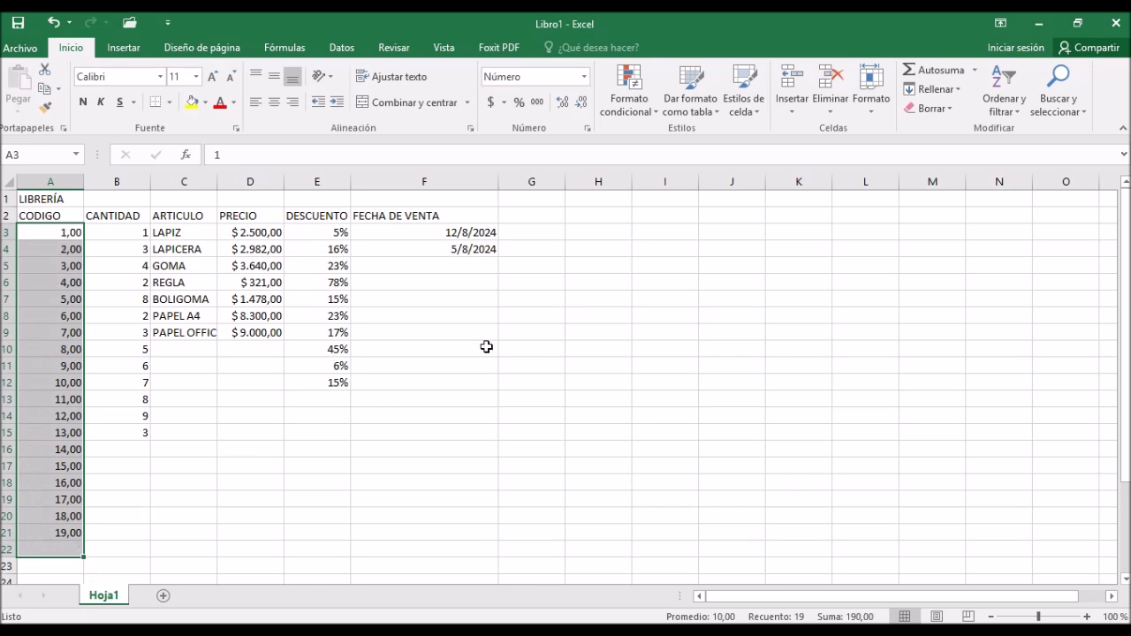
Step: Reduce the CODIGO cells A3 to A22 to zero decimal places in the cell format settings
{"action": "left_click", "coordinate": [587, 128]}
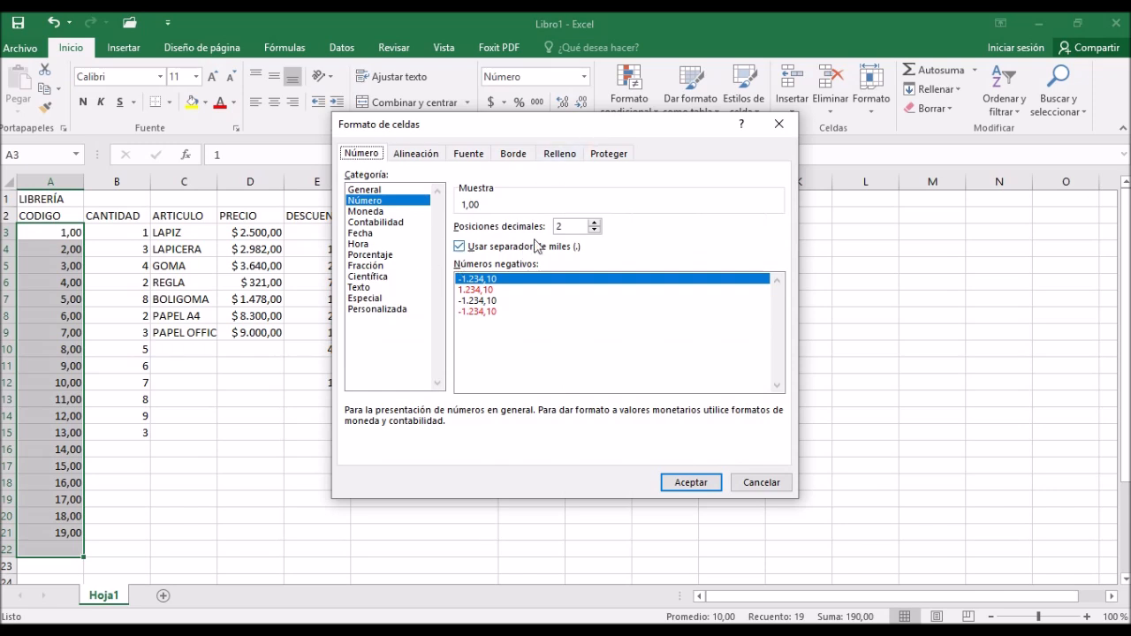
{"action": "left_click", "coordinate": [597, 231]}
{"action": "left_click", "coordinate": [597, 231]}
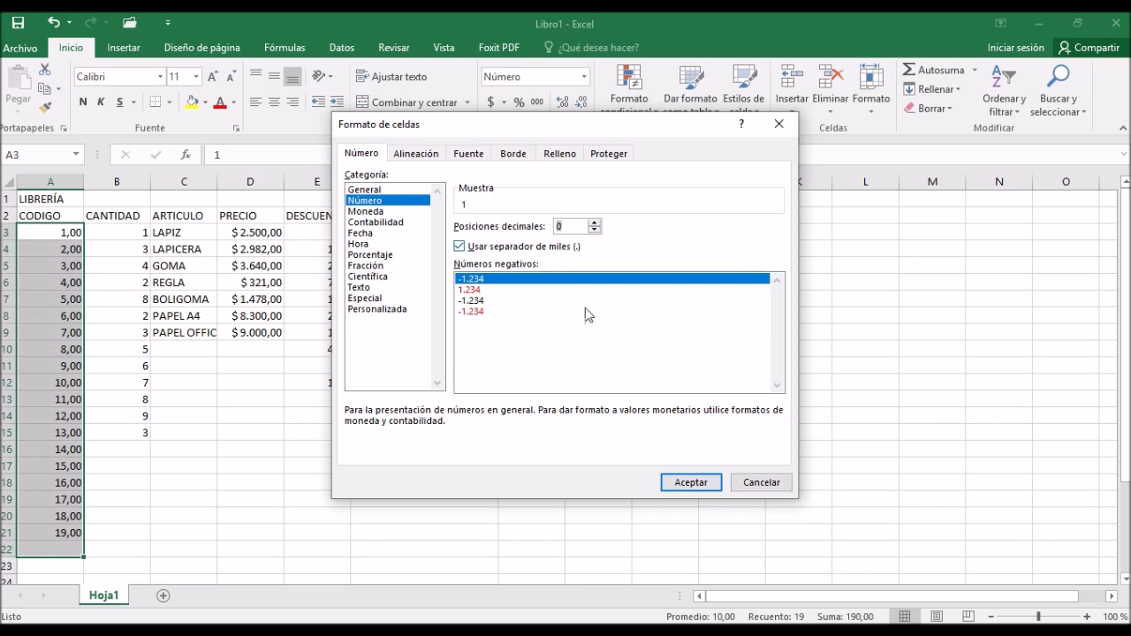
{"action": "left_click", "coordinate": [697, 484]}
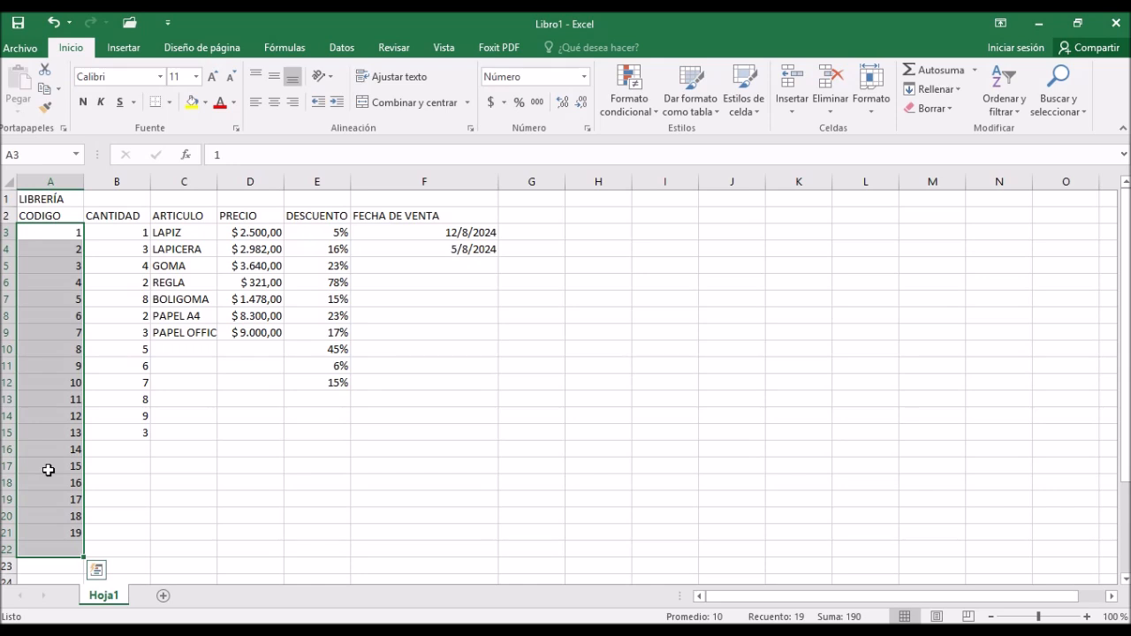
Step: Apply the thousands-separator style to the CODIGO cells A3 to A21
{"action": "left_click", "coordinate": [48, 470]}
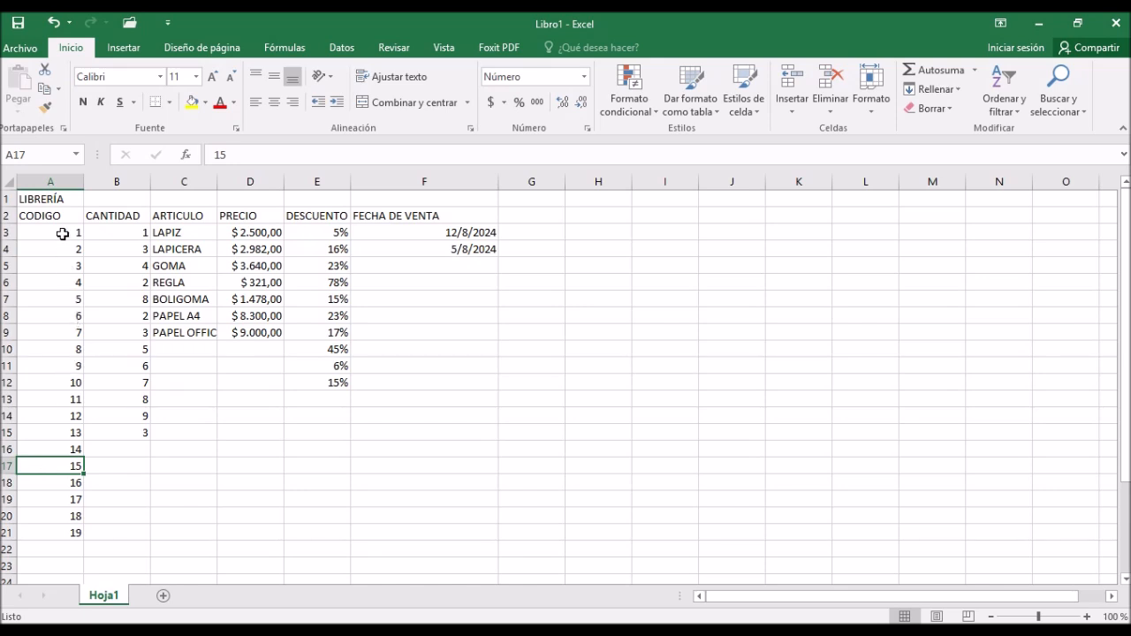
{"action": "left_click_drag", "start_coordinate": [63, 234], "coordinate": [41, 538]}
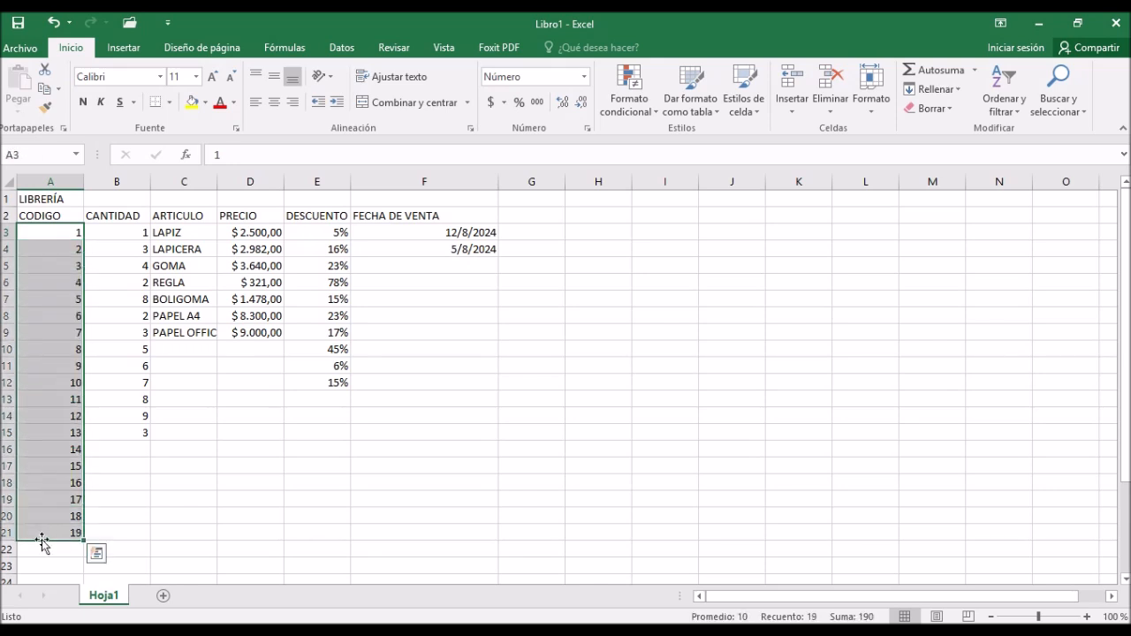
{"action": "left_click", "coordinate": [540, 104]}
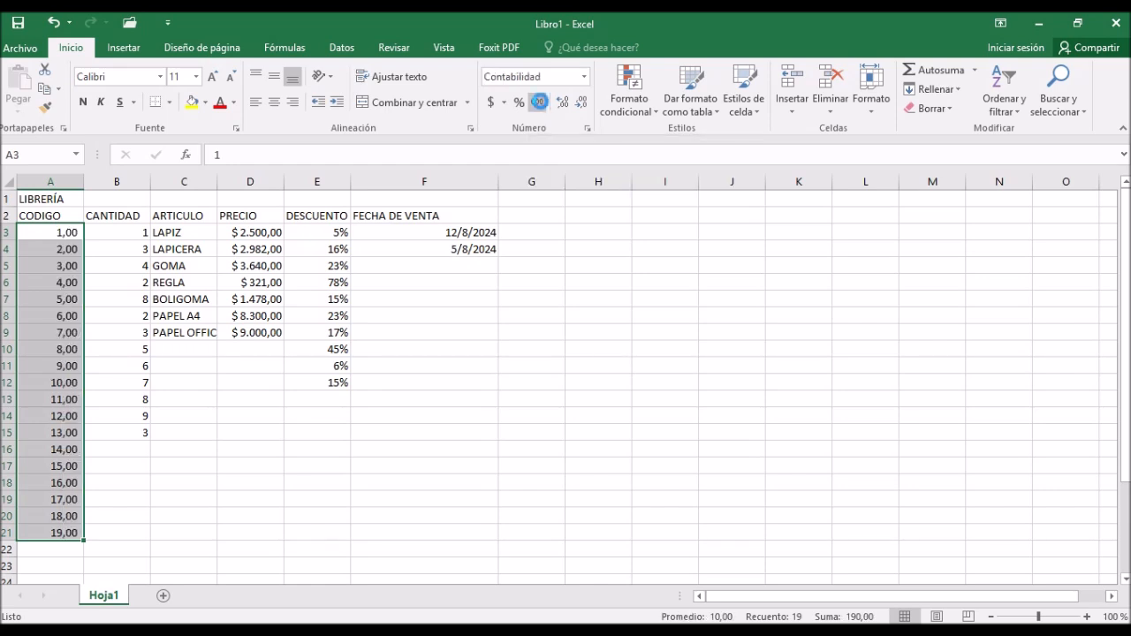
Step: Replace the code in cell A3 with 159000
{"action": "left_click", "coordinate": [68, 237]}
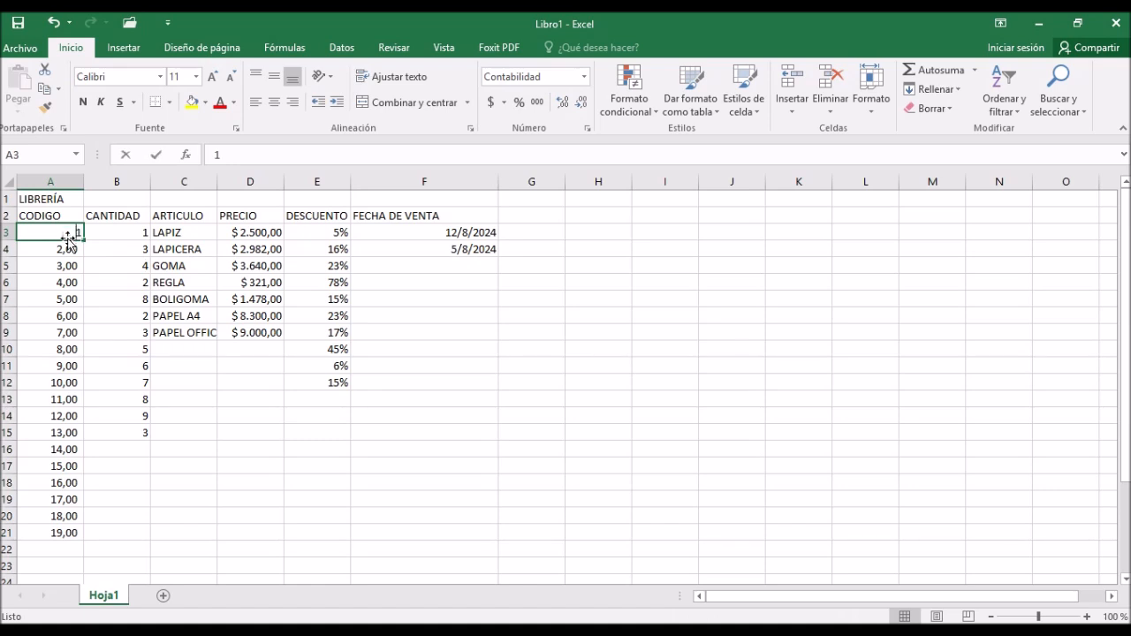
{"action": "type", "text": "159000"}
{"action": "left_click", "coordinate": [70, 242]}
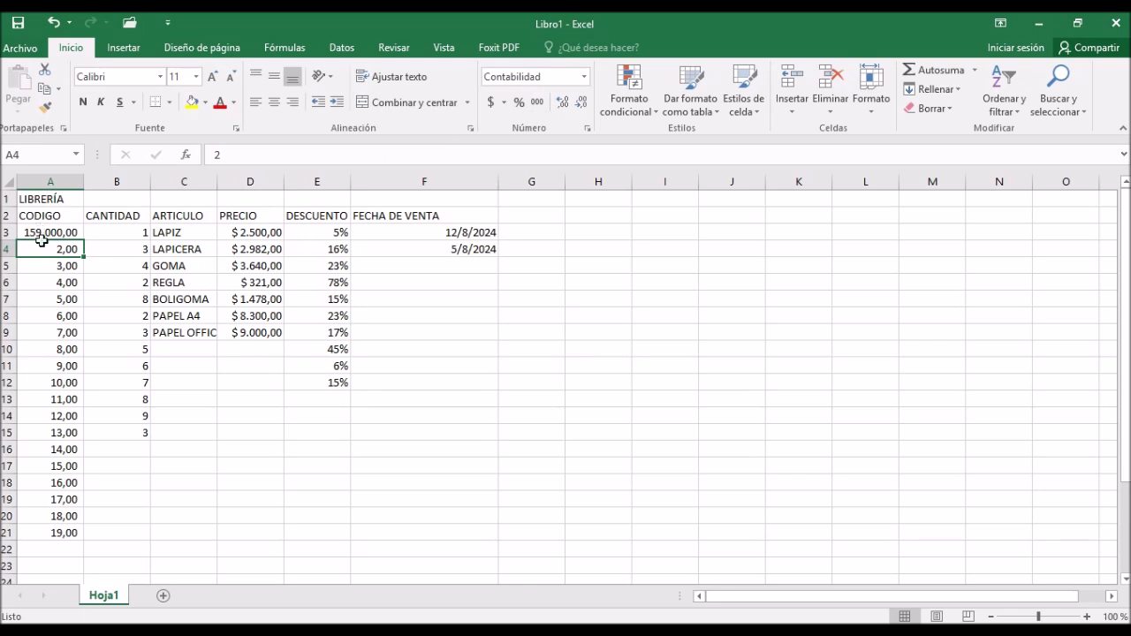
Step: Change the CODIGO cells A3 to A21 to the Número category with two decimal places and the thousands separator
{"action": "left_click_drag", "start_coordinate": [40, 231], "coordinate": [40, 533]}
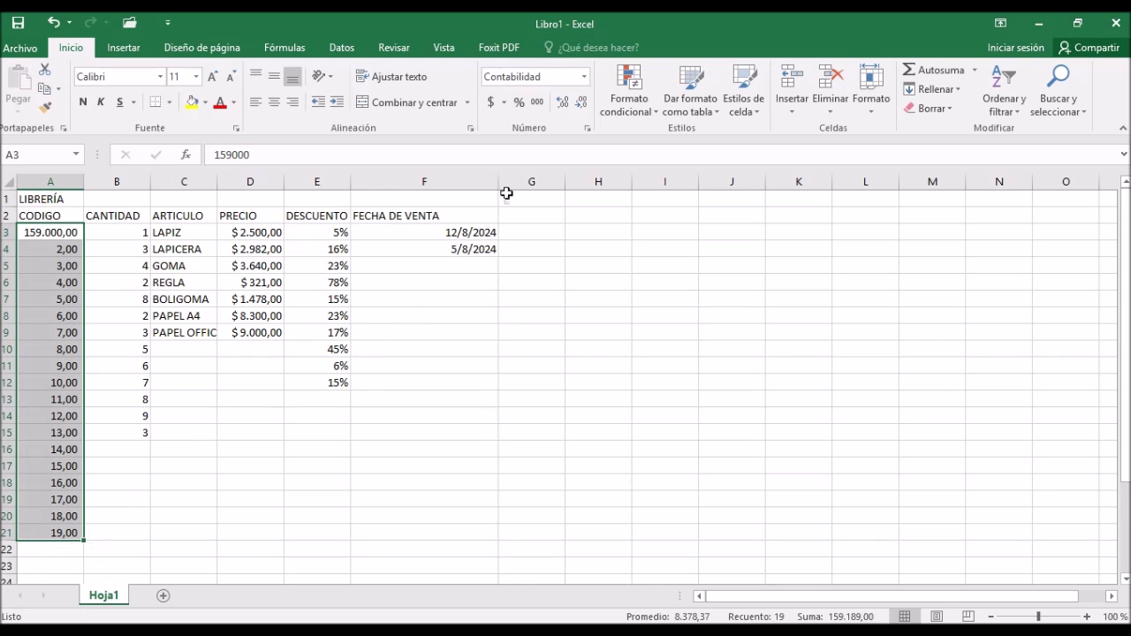
{"action": "left_click", "coordinate": [586, 78]}
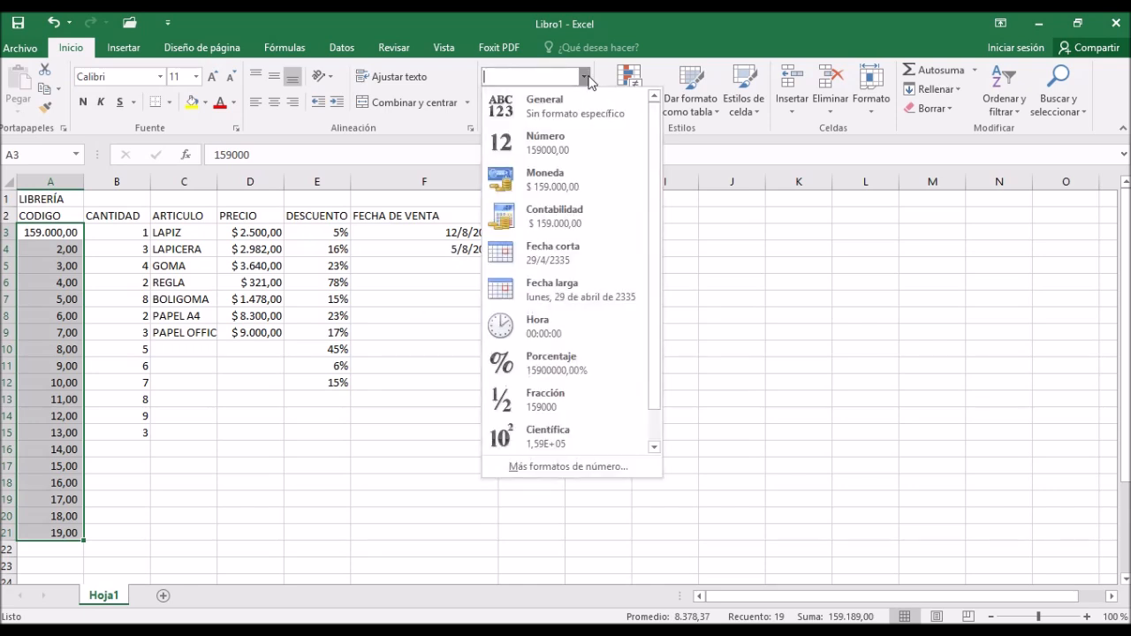
{"action": "left_click", "coordinate": [585, 77]}
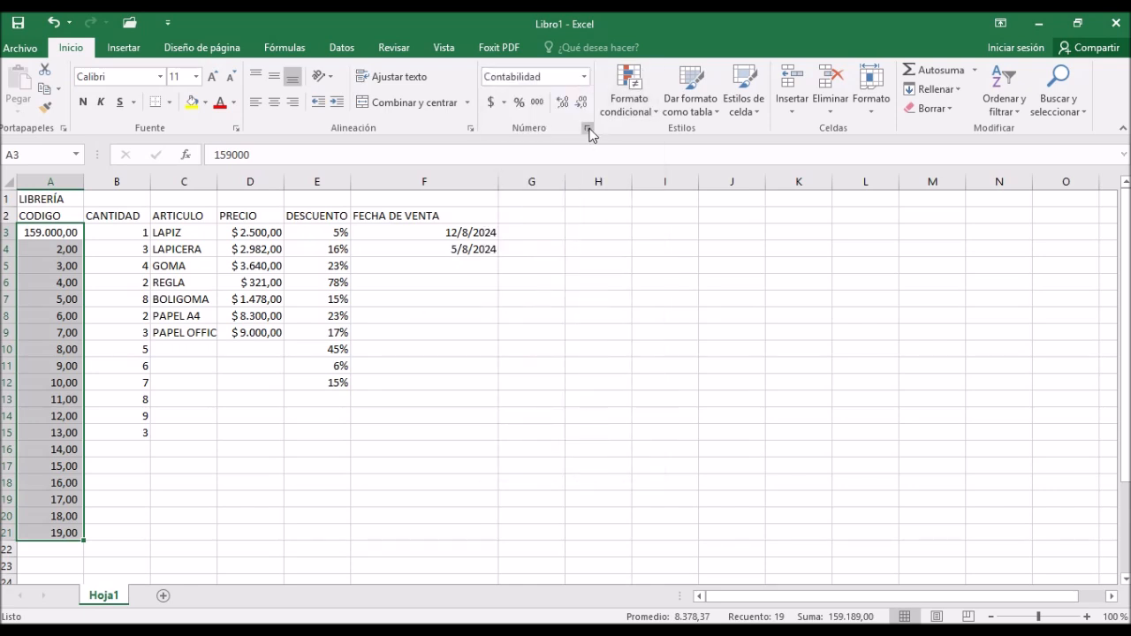
{"action": "left_click", "coordinate": [589, 130]}
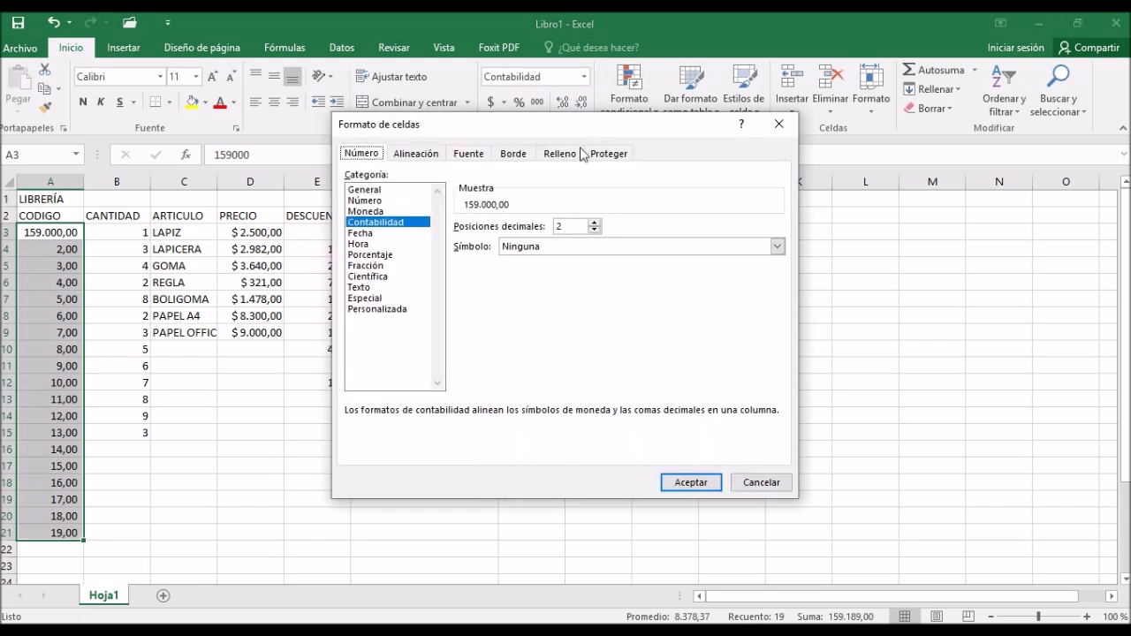
{"action": "left_click", "coordinate": [377, 202]}
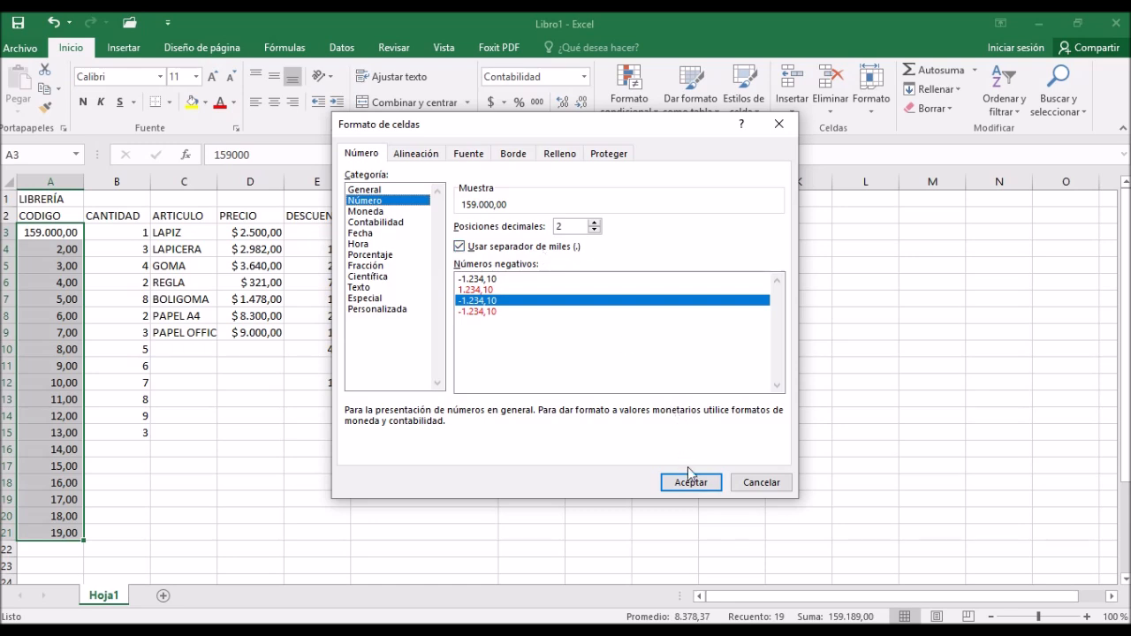
{"action": "left_click", "coordinate": [704, 488]}
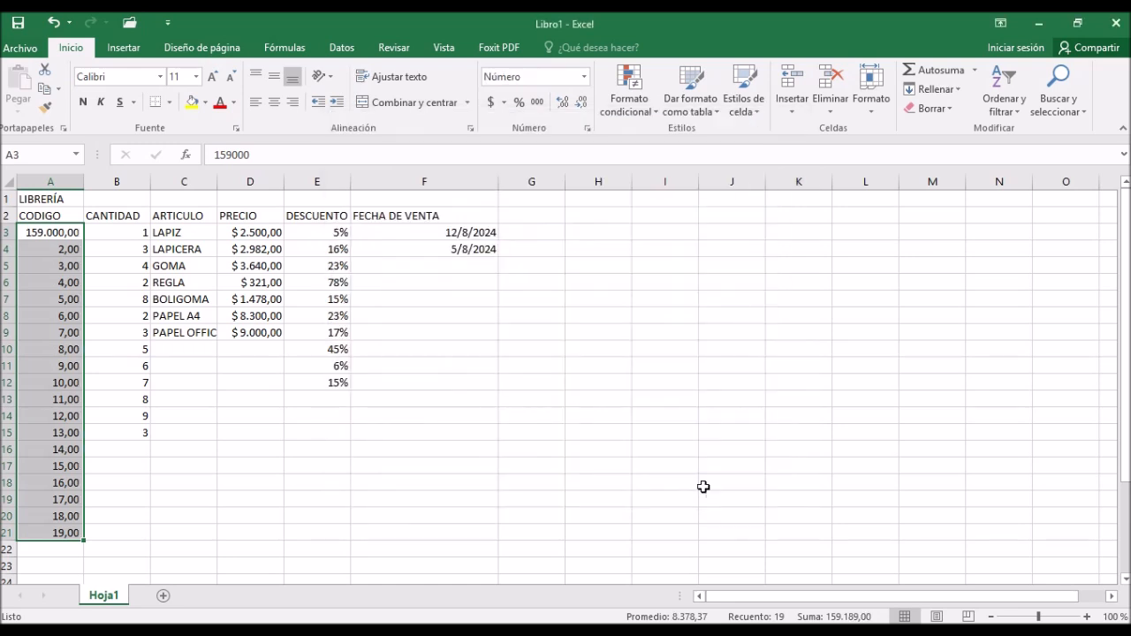
Step: Replace the code in cell A4 with 200000
{"action": "left_click", "coordinate": [56, 248]}
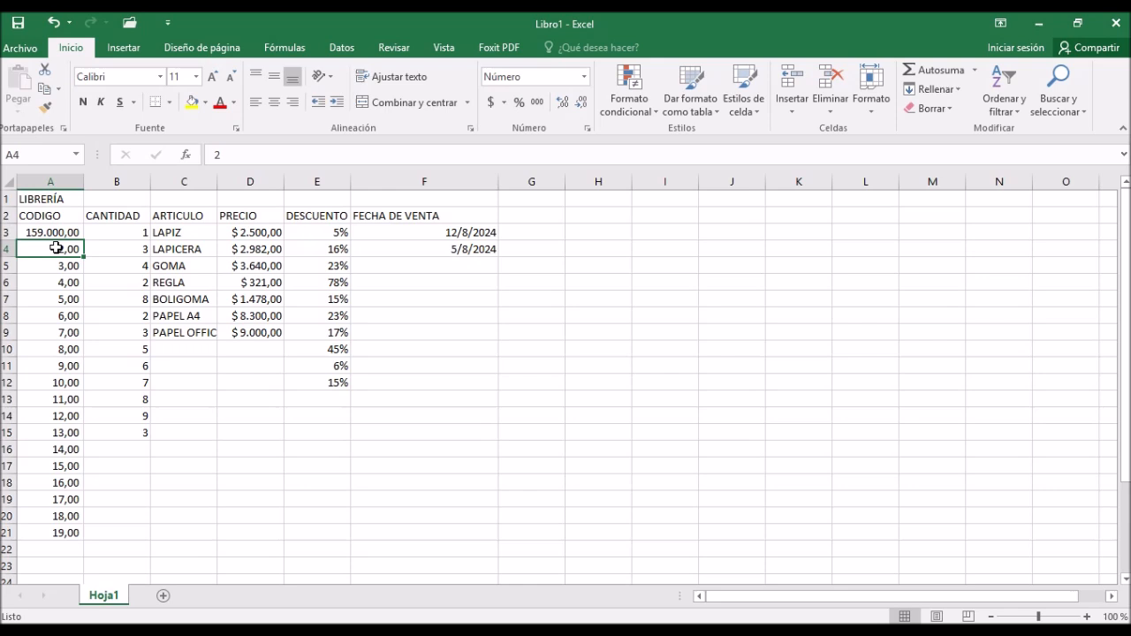
{"action": "type", "text": "2000"}
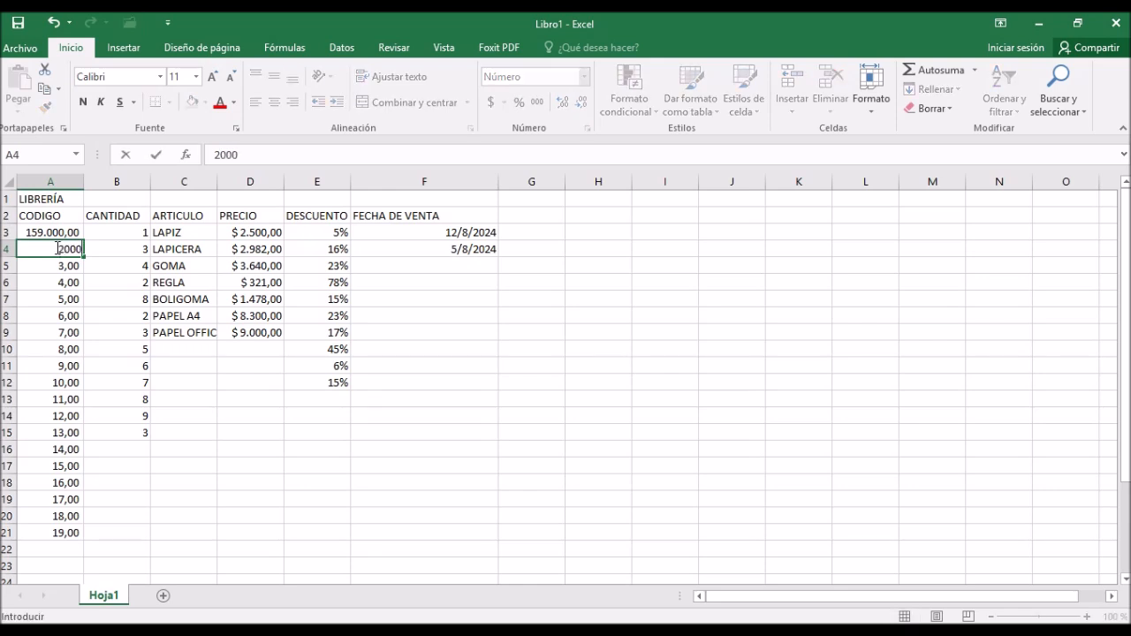
{"action": "type", "text": "00"}
{"action": "key", "text": "Return"}
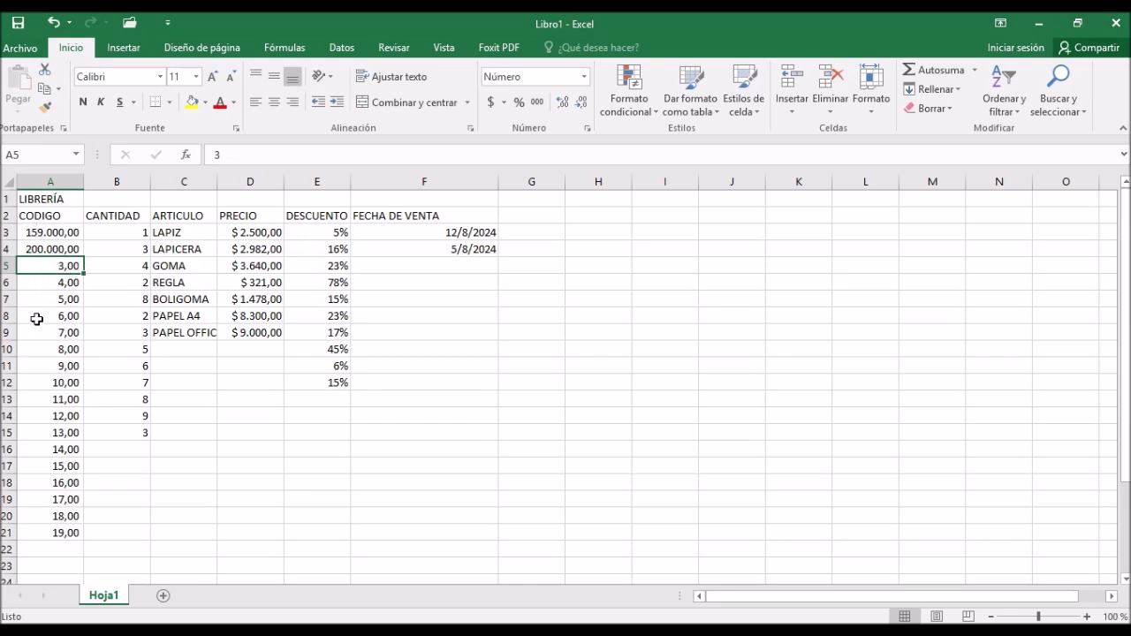
Step: Enter 1500 in A5 and format the codes in A3:A21 as numbers with a thousands separator and 0 decimal places
{"action": "type", "text": "1500"}
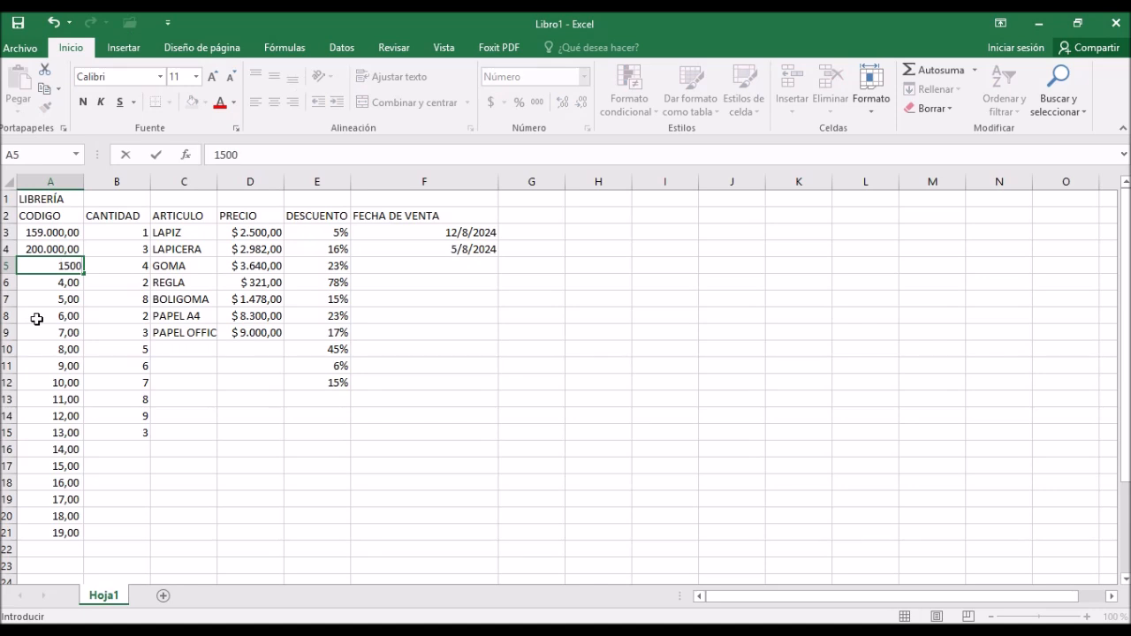
{"action": "key", "text": "Return"}
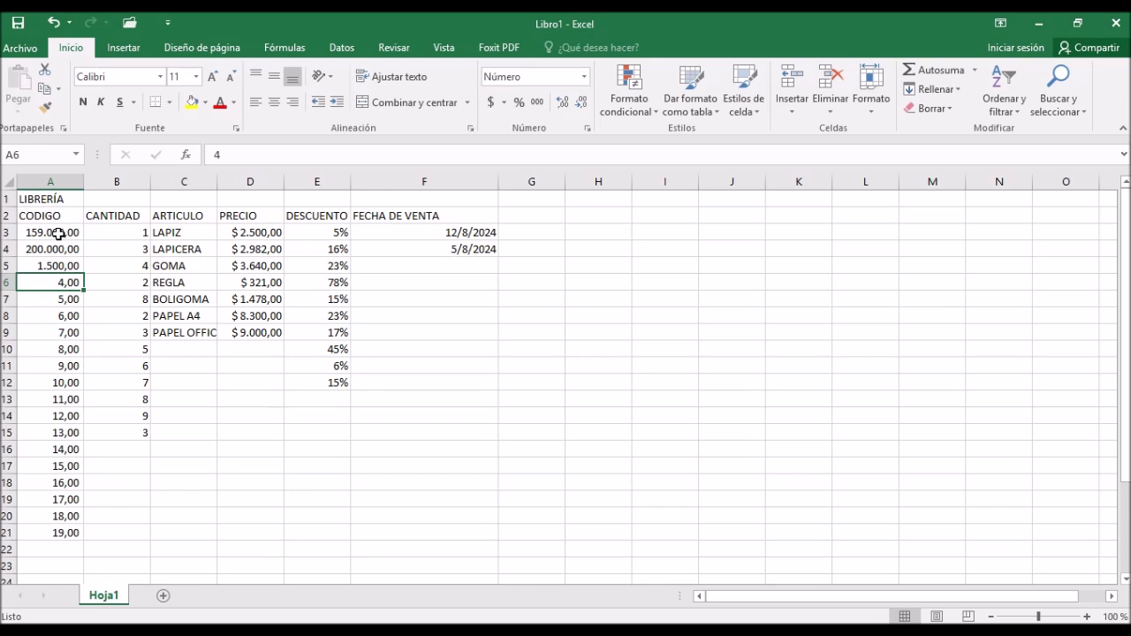
{"action": "left_click_drag", "start_coordinate": [58, 234], "coordinate": [18, 533]}
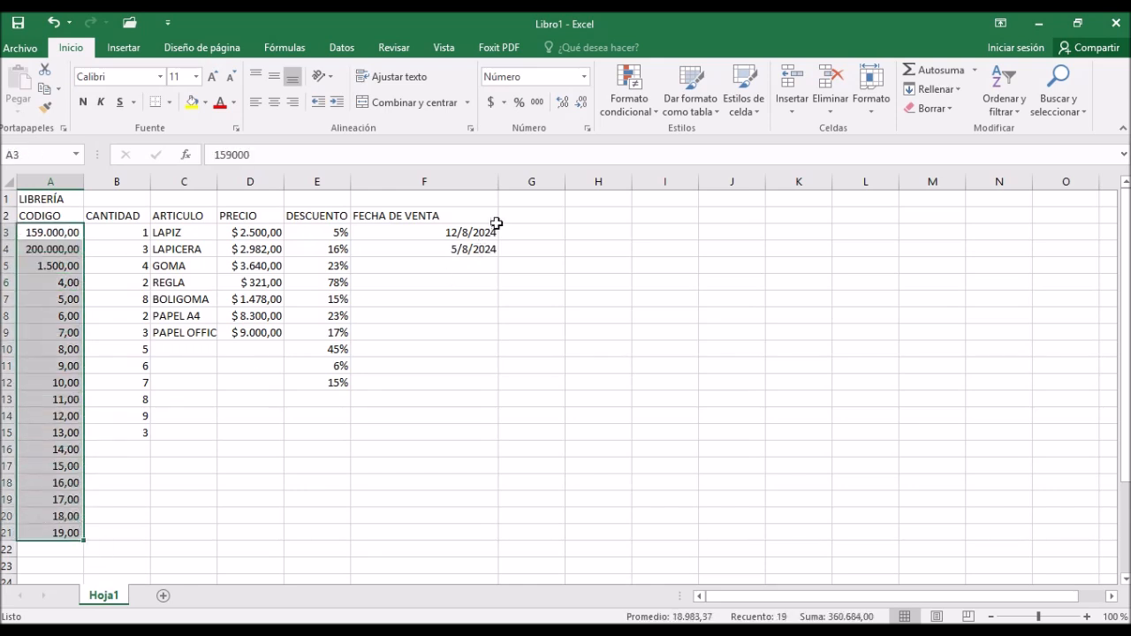
{"action": "left_click", "coordinate": [588, 129]}
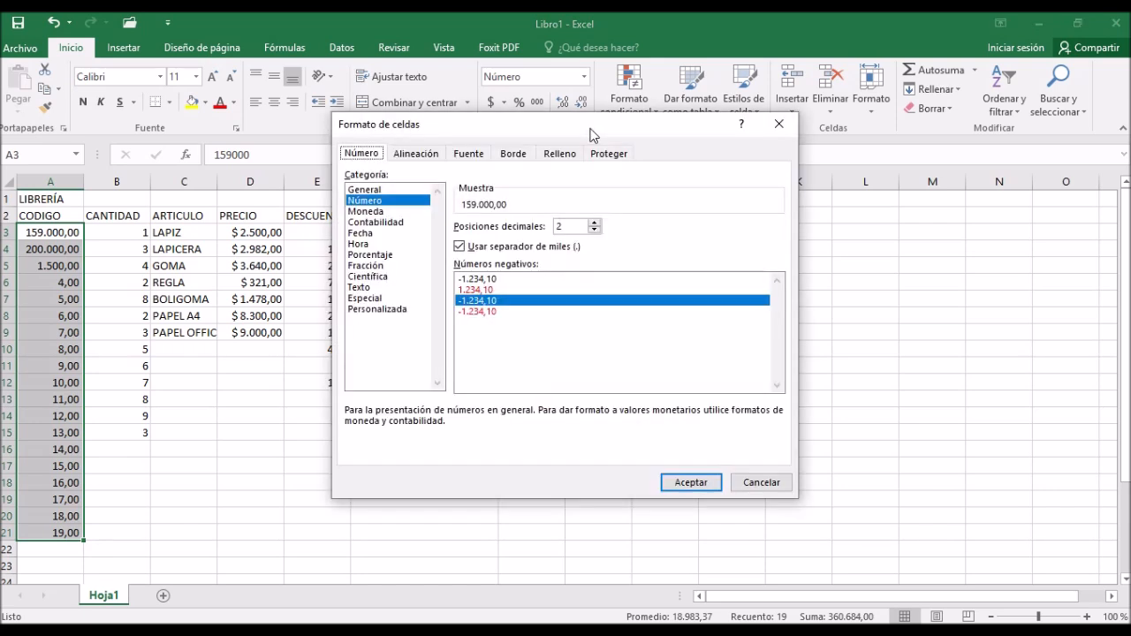
{"action": "left_click", "coordinate": [594, 231]}
{"action": "left_click", "coordinate": [594, 231]}
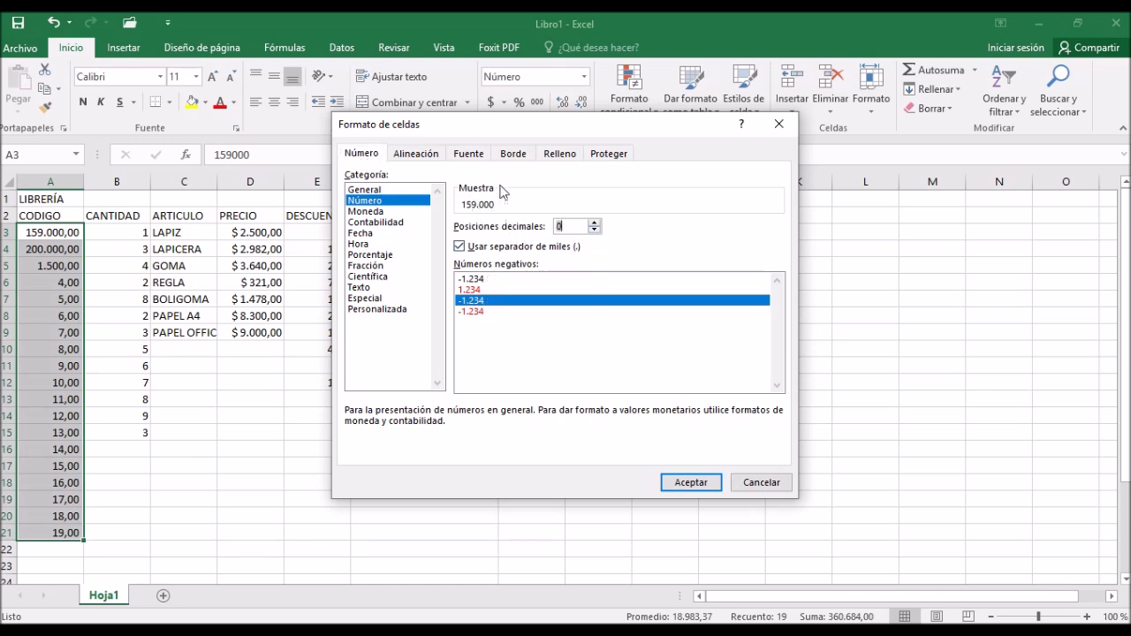
{"action": "left_click", "coordinate": [691, 483]}
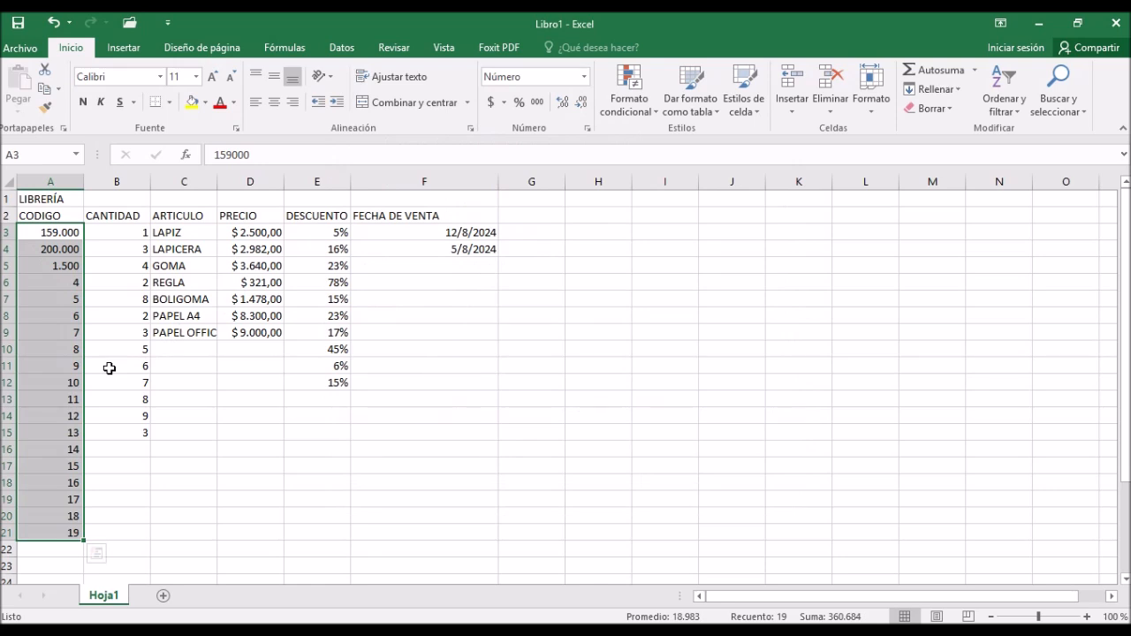
Step: Replace the codes in A3, A4 and A5 with 1, 2 and 3
{"action": "left_click", "coordinate": [55, 283]}
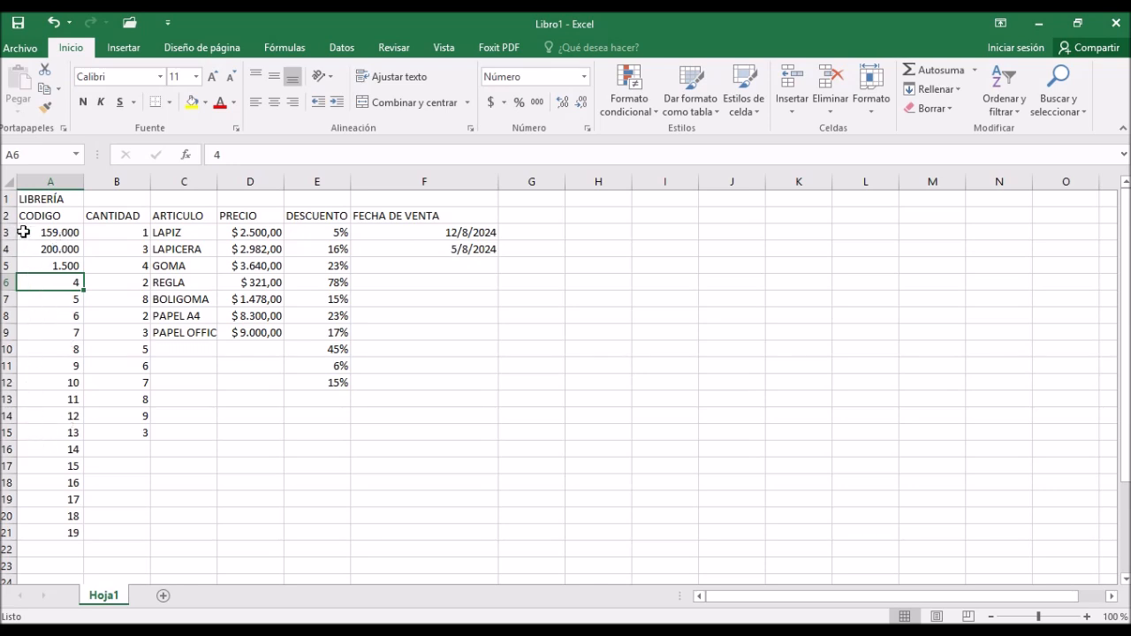
{"action": "left_click", "coordinate": [60, 233]}
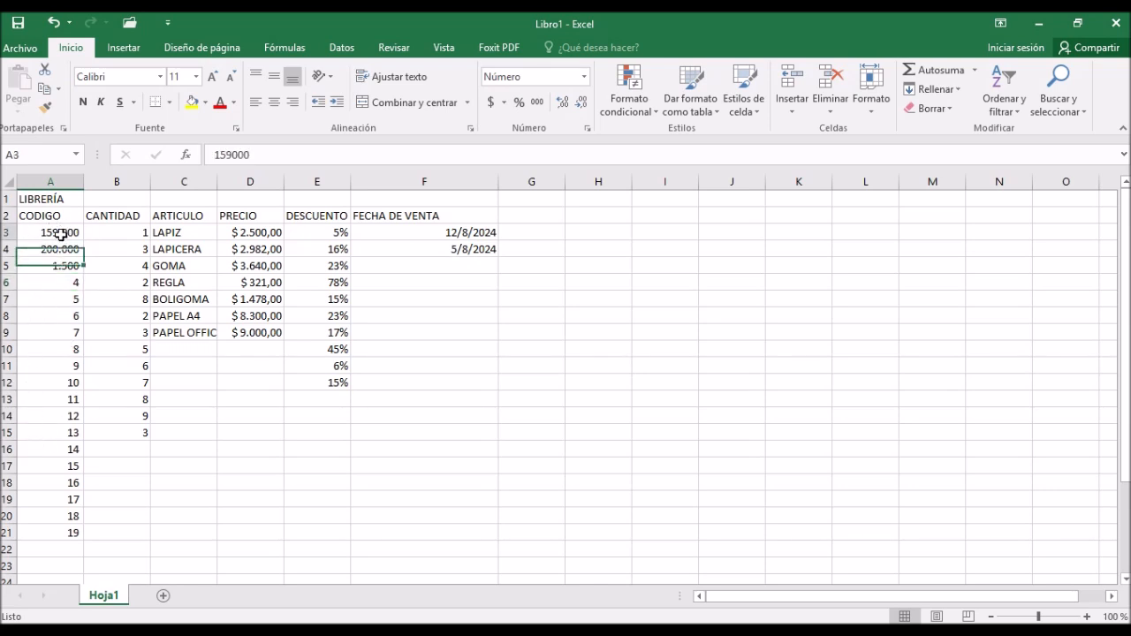
{"action": "type", "text": "1"}
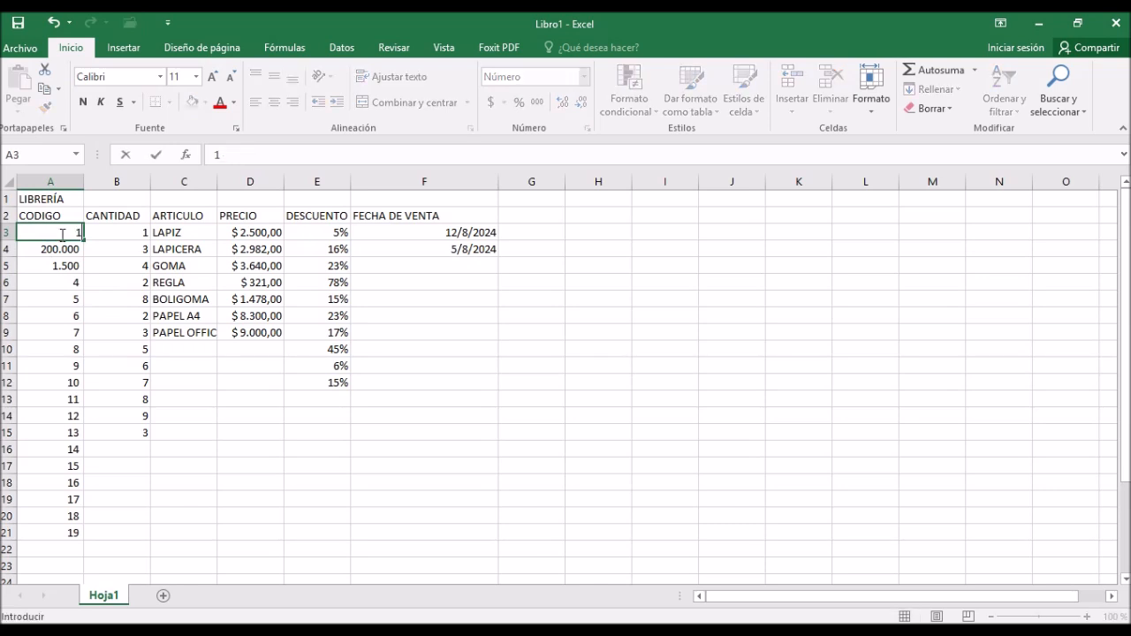
{"action": "key", "text": "Return"}
{"action": "type", "text": "2"}
{"action": "key", "text": "Return"}
{"action": "type", "text": "3"}
{"action": "key", "text": "Return"}
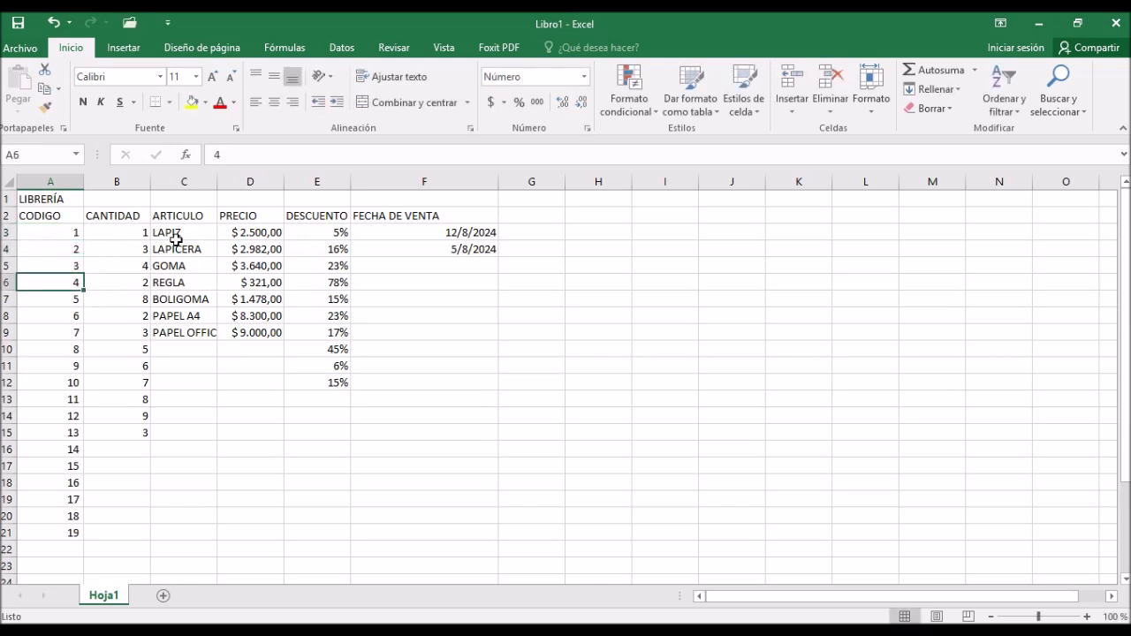
Step: Review the headings and the data formats of the code, quantity, article, price, discount and sale date columns
{"action": "left_click_drag", "start_coordinate": [196, 234], "coordinate": [182, 285]}
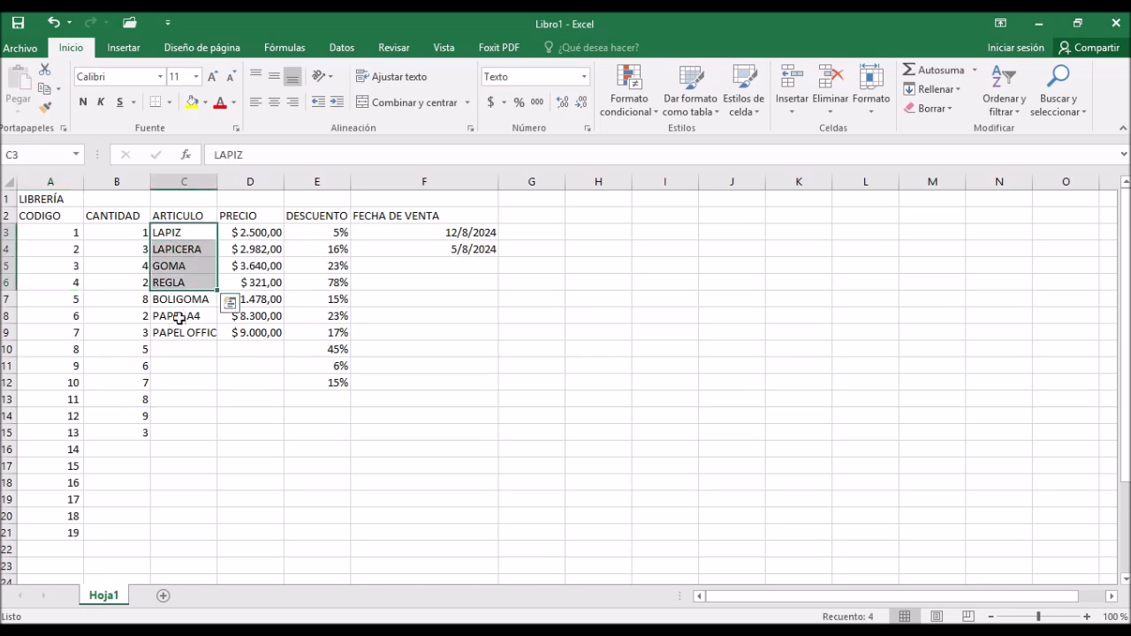
{"action": "left_click", "coordinate": [270, 232]}
{"action": "left_click_drag", "start_coordinate": [270, 232], "coordinate": [256, 315]}
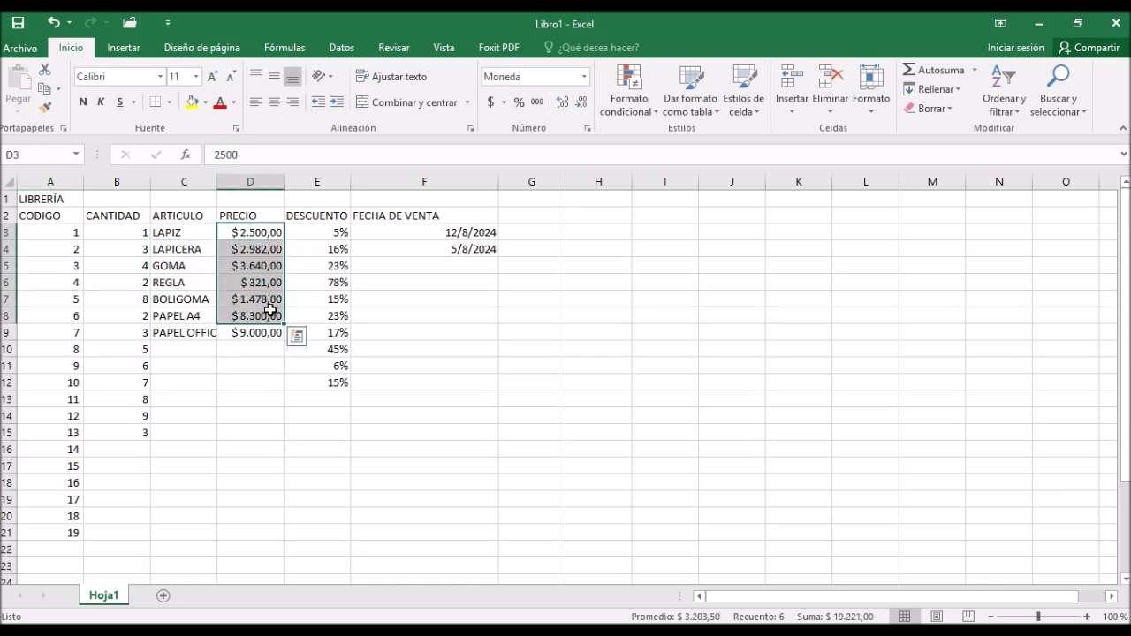
{"action": "left_click_drag", "start_coordinate": [325, 231], "coordinate": [320, 370]}
{"action": "left_click_drag", "start_coordinate": [451, 232], "coordinate": [452, 253]}
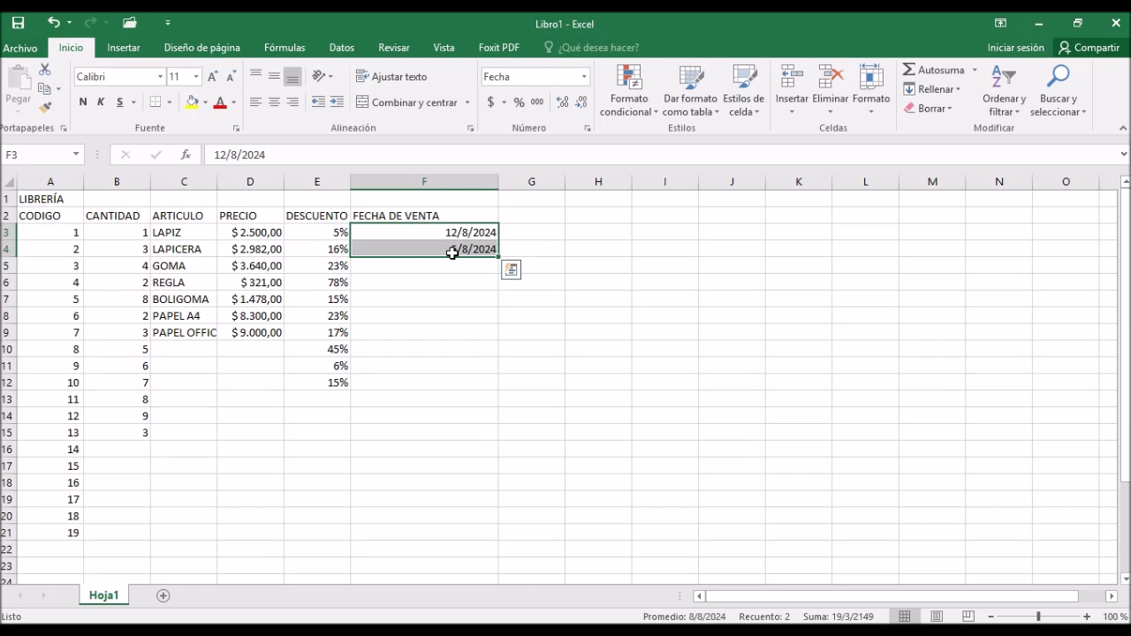
{"action": "left_click", "coordinate": [454, 315]}
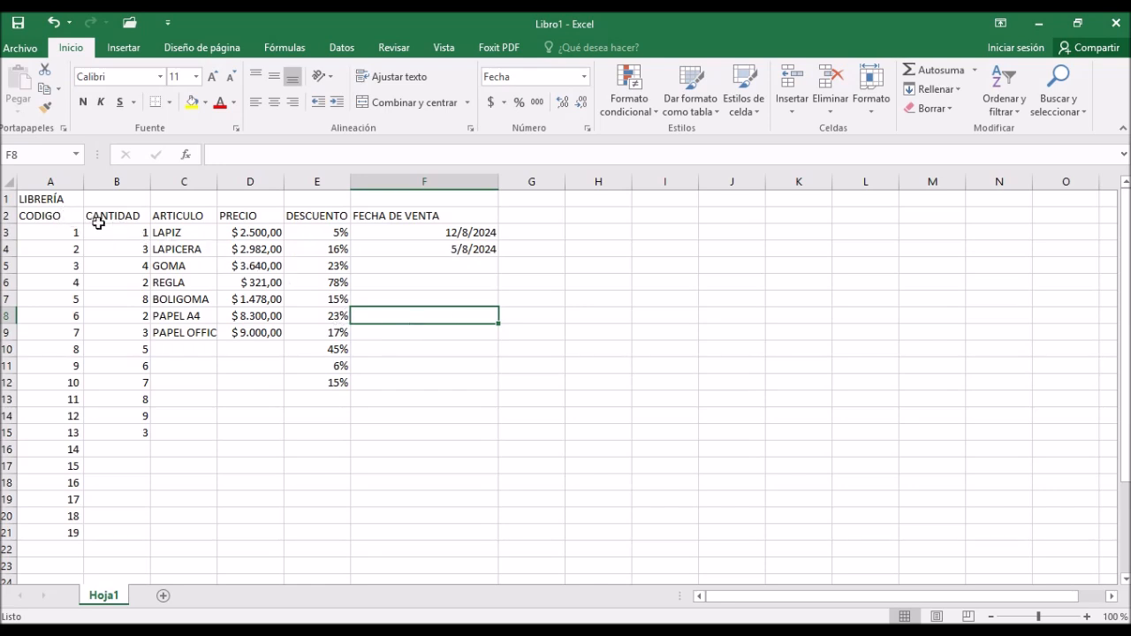
{"action": "left_click_drag", "start_coordinate": [46, 215], "coordinate": [450, 216]}
{"action": "left_click_drag", "start_coordinate": [54, 216], "coordinate": [63, 534]}
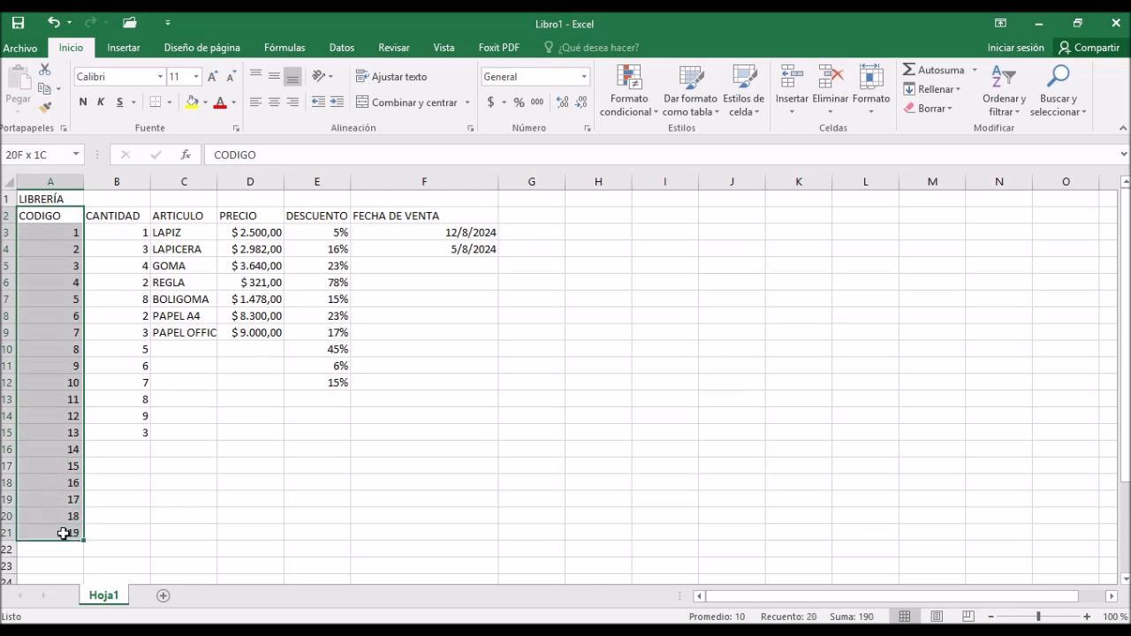
{"action": "left_click_drag", "start_coordinate": [101, 215], "coordinate": [139, 437]}
{"action": "left_click_drag", "start_coordinate": [194, 216], "coordinate": [210, 334]}
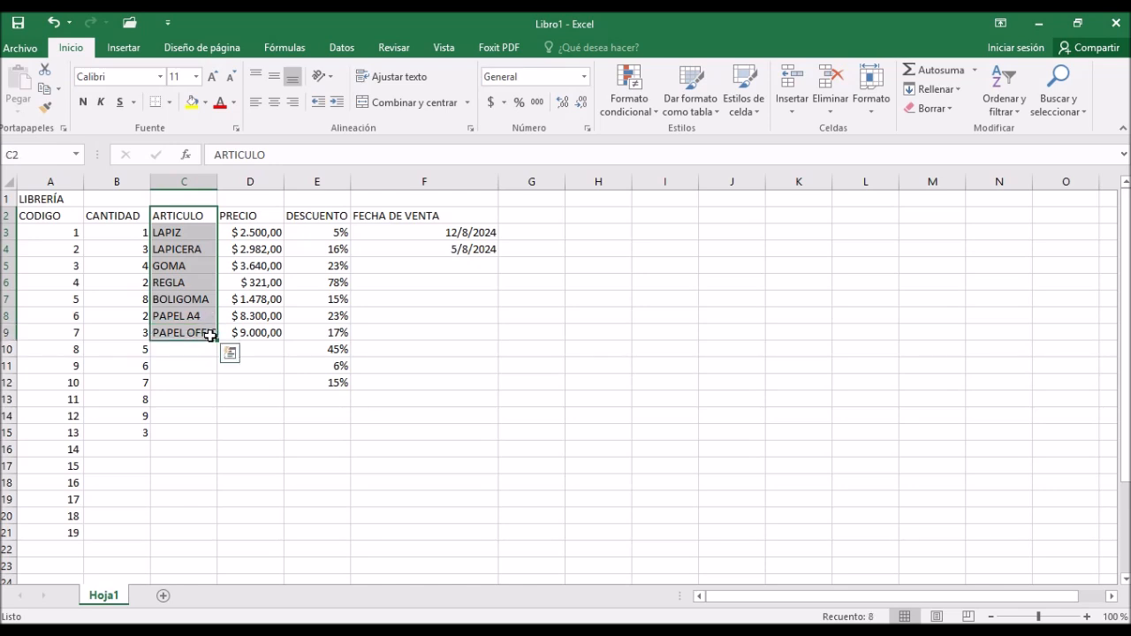
{"action": "left_click", "coordinate": [533, 216]}
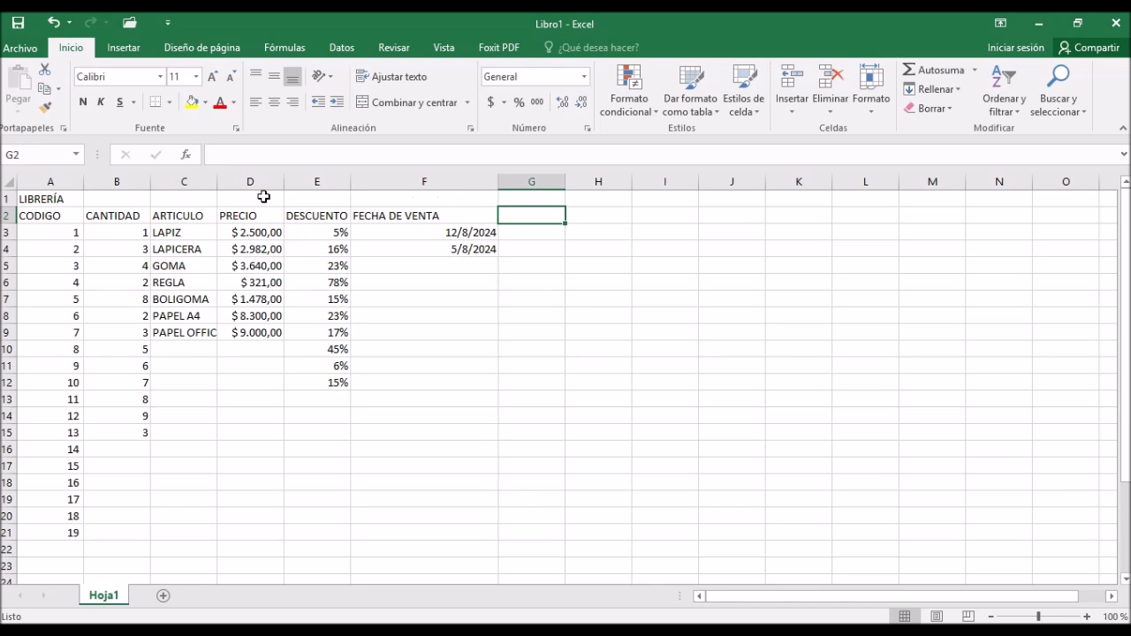
Step: Merge and center the LIBRERÍA title across A1:F1
{"action": "left_click", "coordinate": [27, 198]}
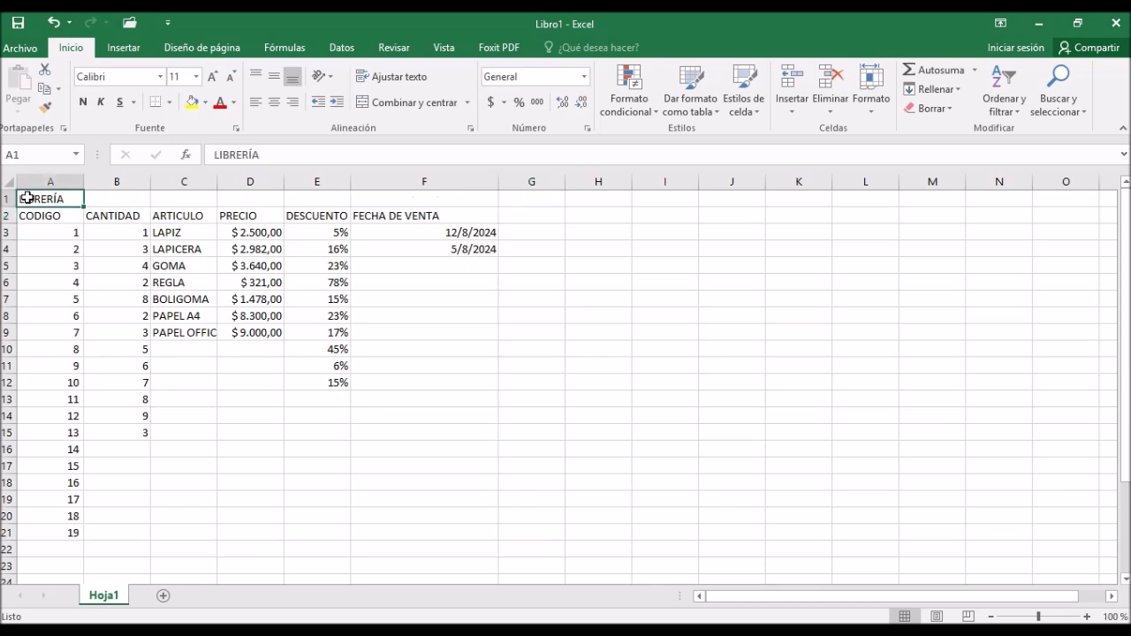
{"action": "left_click_drag", "start_coordinate": [26, 198], "coordinate": [444, 204]}
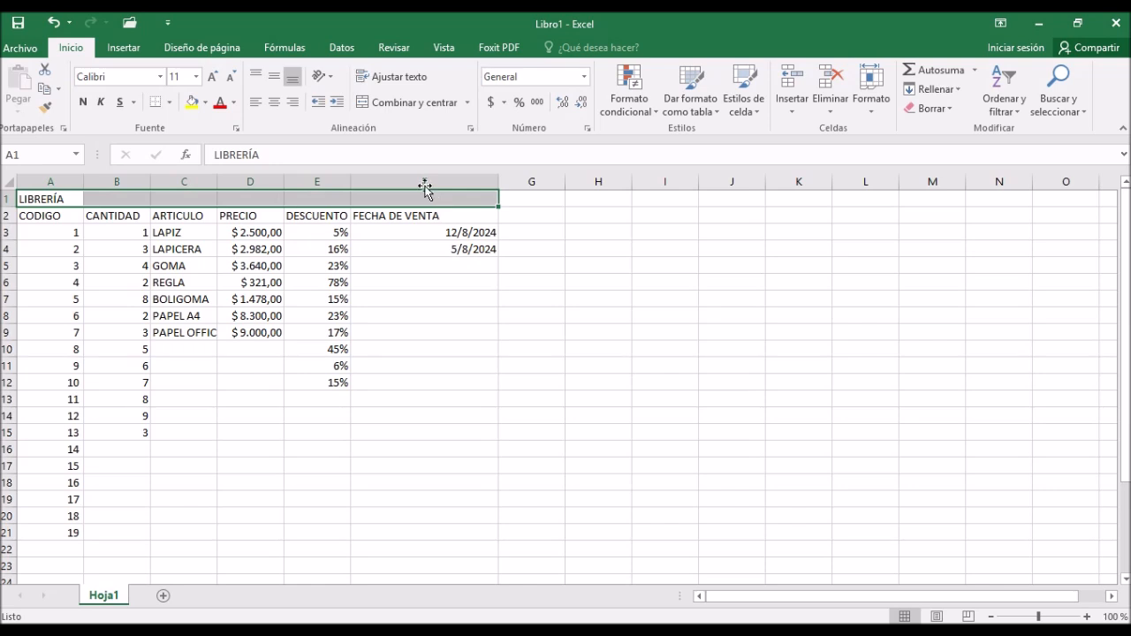
{"action": "left_click", "coordinate": [401, 102]}
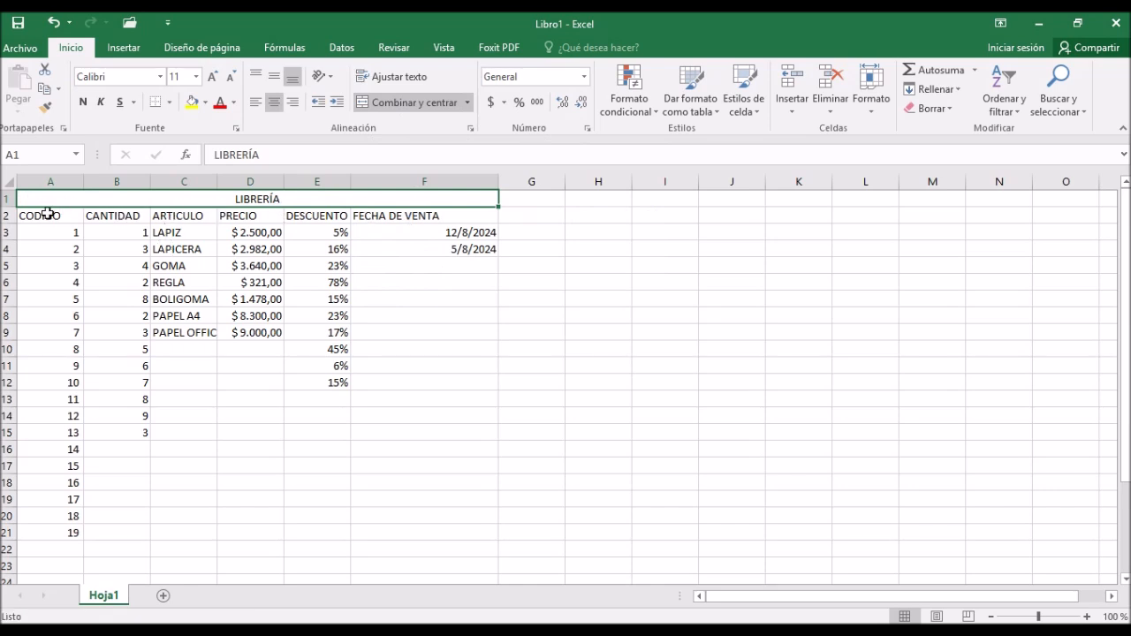
Step: Examine how the merged LIBRERÍA title spans the table, and look over the headings and data beneath it
{"action": "left_click", "coordinate": [78, 214]}
{"action": "left_click", "coordinate": [424, 196]}
{"action": "left_click", "coordinate": [270, 215]}
{"action": "left_click", "coordinate": [256, 198]}
{"action": "left_click", "coordinate": [64, 217]}
{"action": "left_click", "coordinate": [110, 200]}
{"action": "mouse_move", "coordinate": [110, 200]}
{"action": "left_mouse_down"}
{"action": "mouse_move", "coordinate": [102, 543]}
{"action": "mouse_move", "coordinate": [112, 534]}
{"action": "left_mouse_up"}
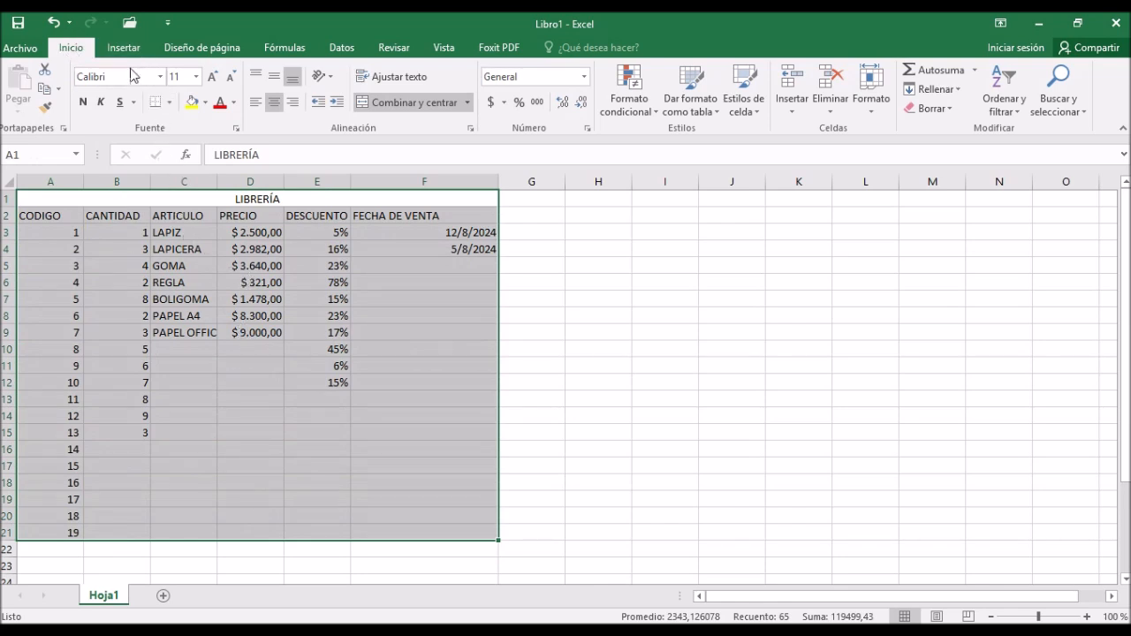
{"action": "left_click", "coordinate": [465, 237]}
{"action": "left_click_drag", "start_coordinate": [465, 239], "coordinate": [472, 263]}
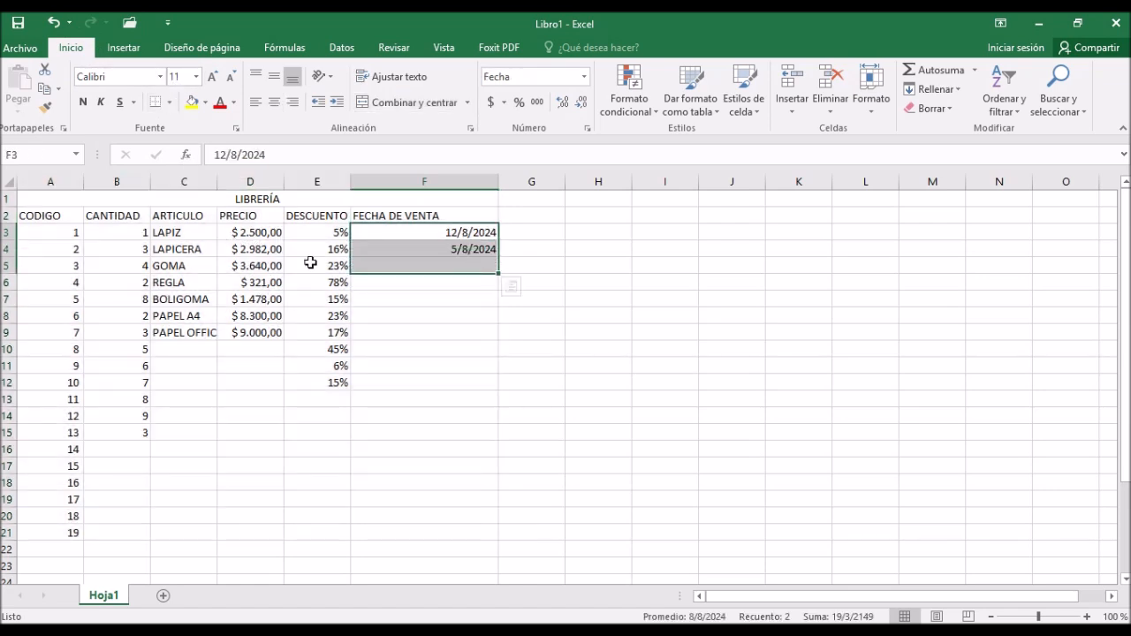
{"action": "left_click_drag", "start_coordinate": [313, 222], "coordinate": [336, 380]}
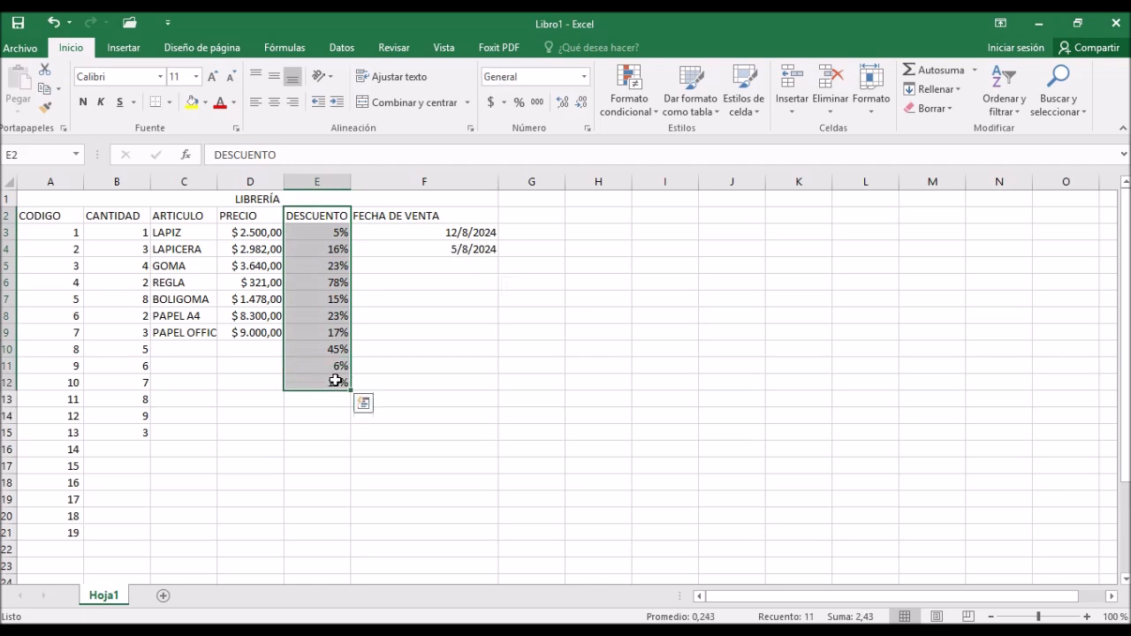
{"action": "left_click_drag", "start_coordinate": [245, 220], "coordinate": [255, 334]}
{"action": "left_click_drag", "start_coordinate": [183, 218], "coordinate": [195, 348]}
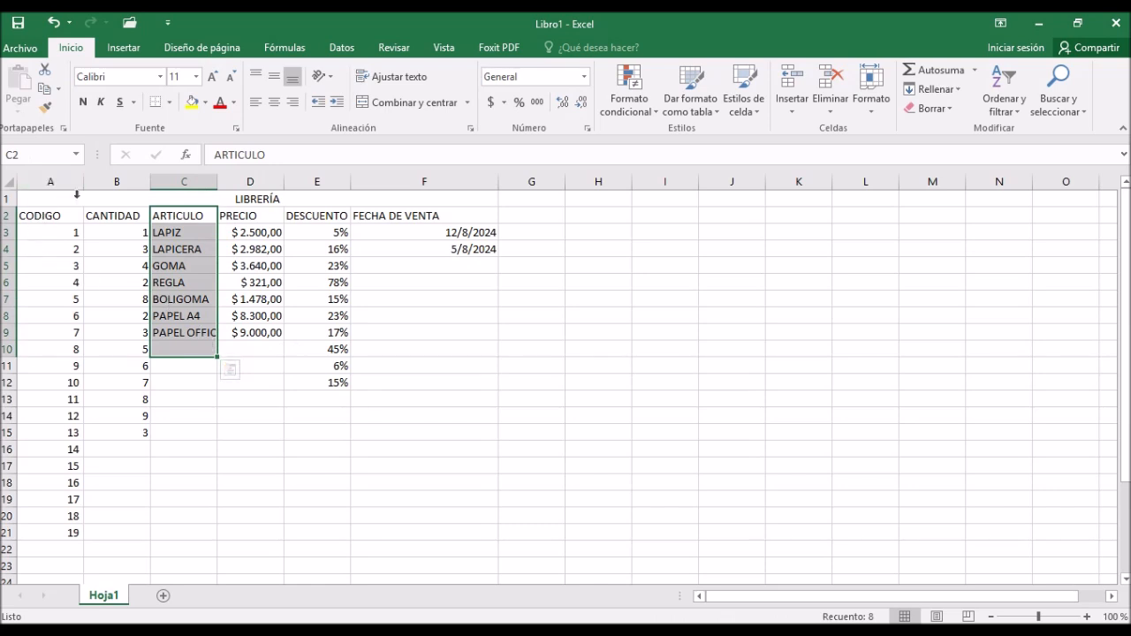
Step: Set the LIBRERÍA title's font to Arial Black, trying size 20 before settling on size 12
{"action": "left_click", "coordinate": [292, 194]}
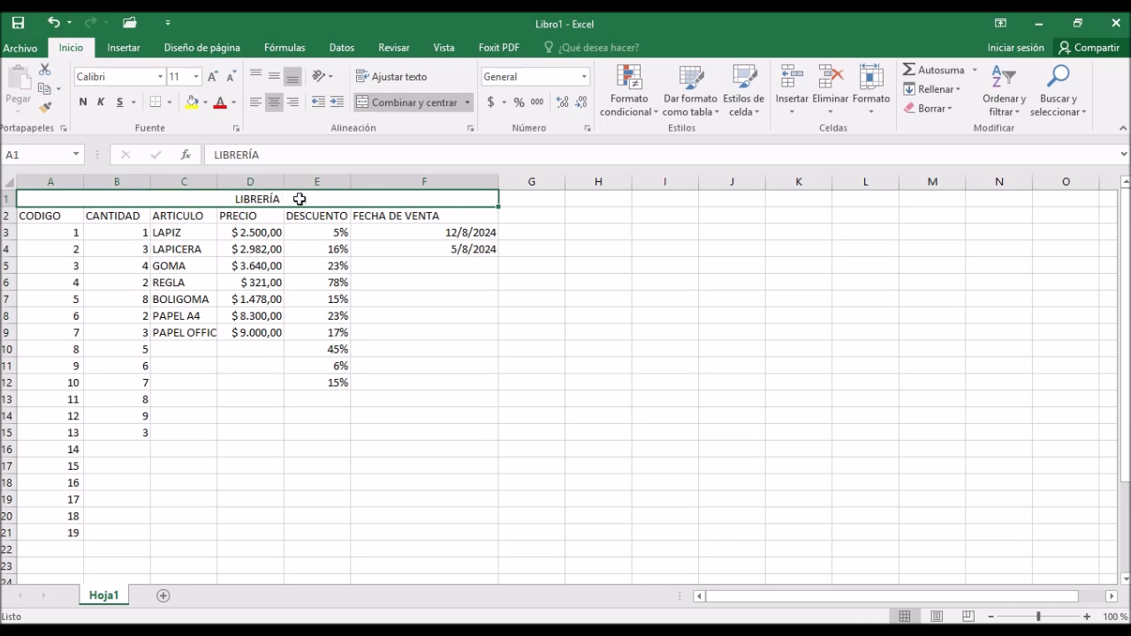
{"action": "left_click", "coordinate": [160, 77]}
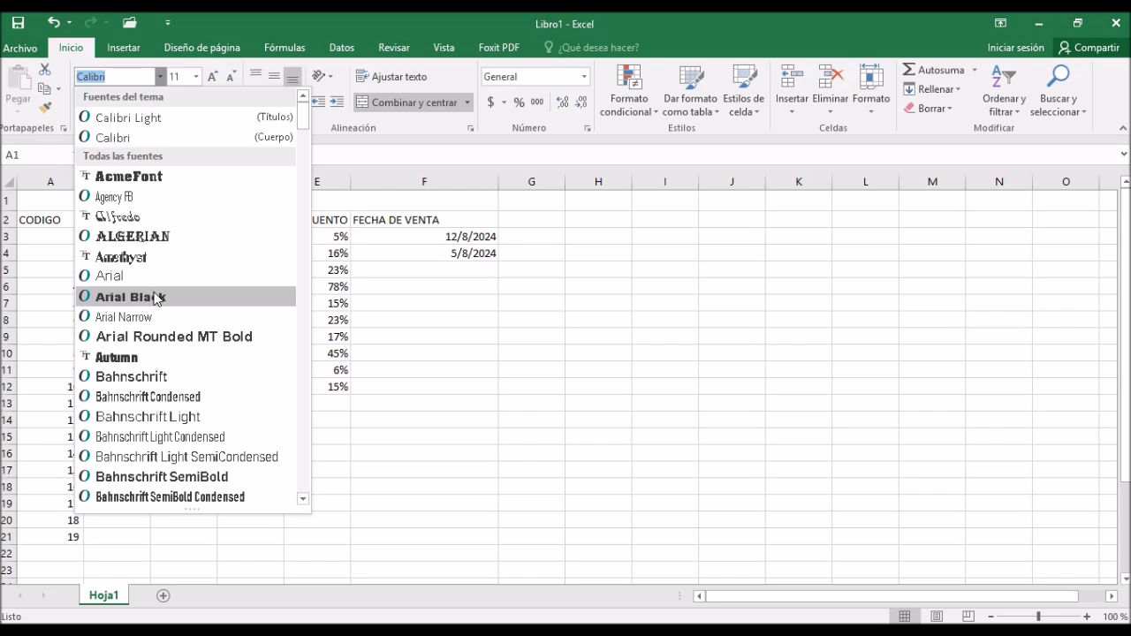
{"action": "left_click", "coordinate": [157, 298]}
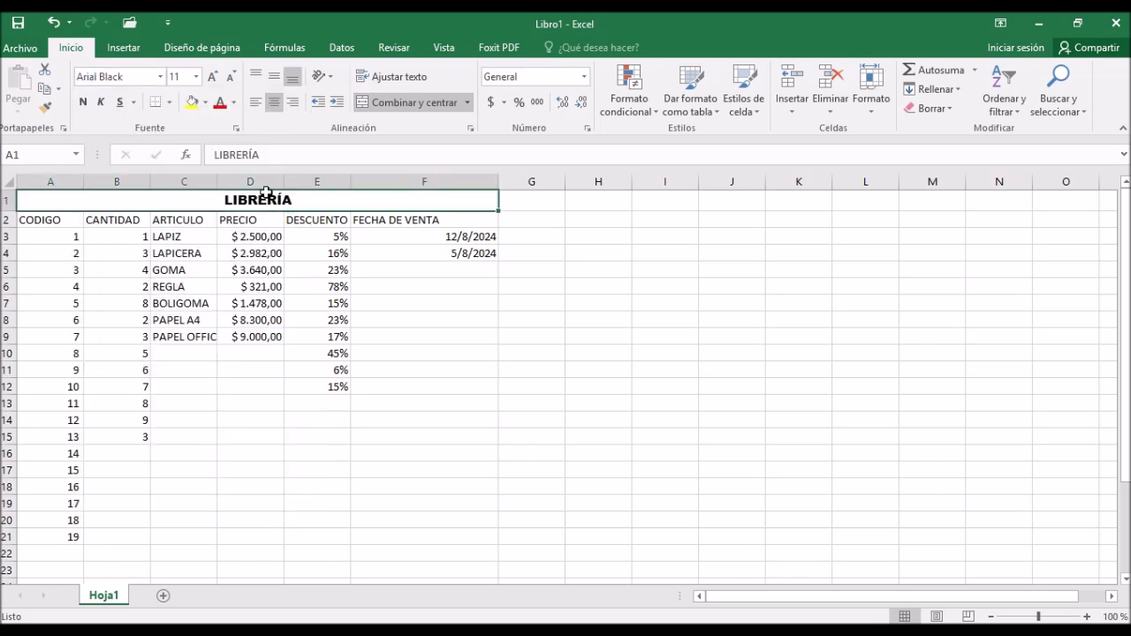
{"action": "left_click", "coordinate": [196, 78]}
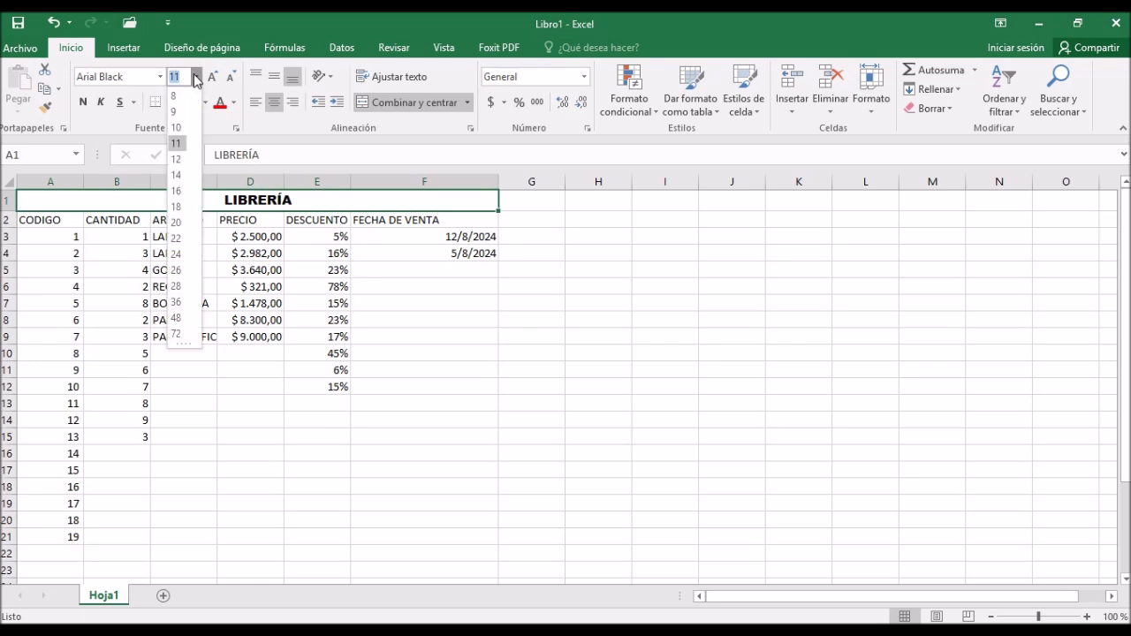
{"action": "left_click", "coordinate": [176, 222]}
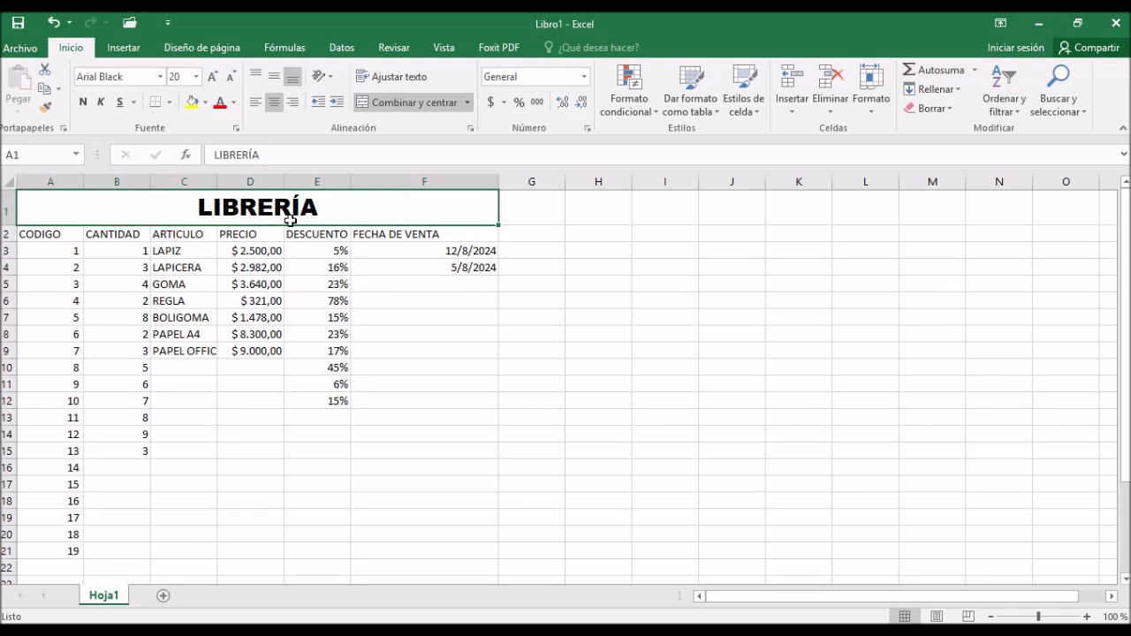
{"action": "left_click", "coordinate": [196, 77]}
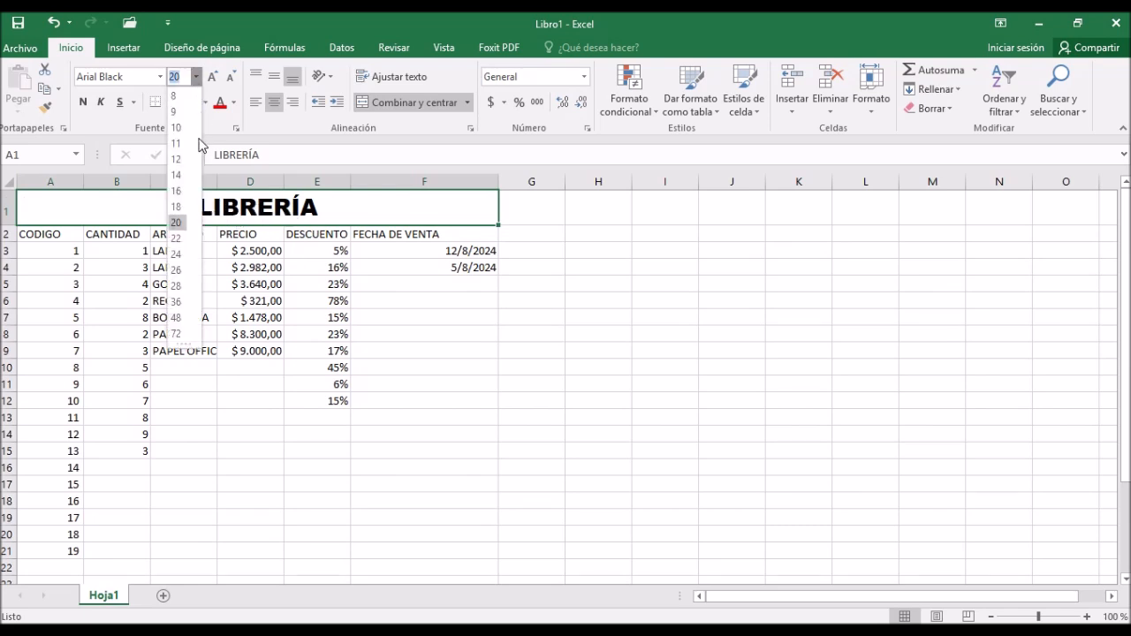
{"action": "left_click", "coordinate": [176, 159]}
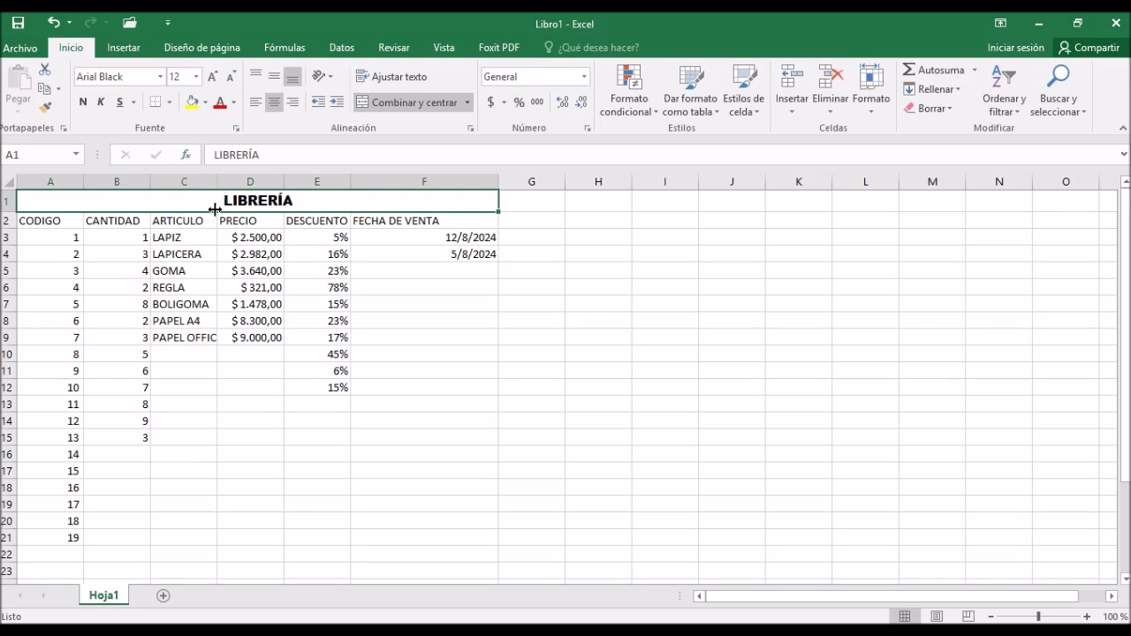
Step: Make the LIBRERÍA title in the merged cell A1 bold
{"action": "left_click_drag", "start_coordinate": [50, 221], "coordinate": [421, 389]}
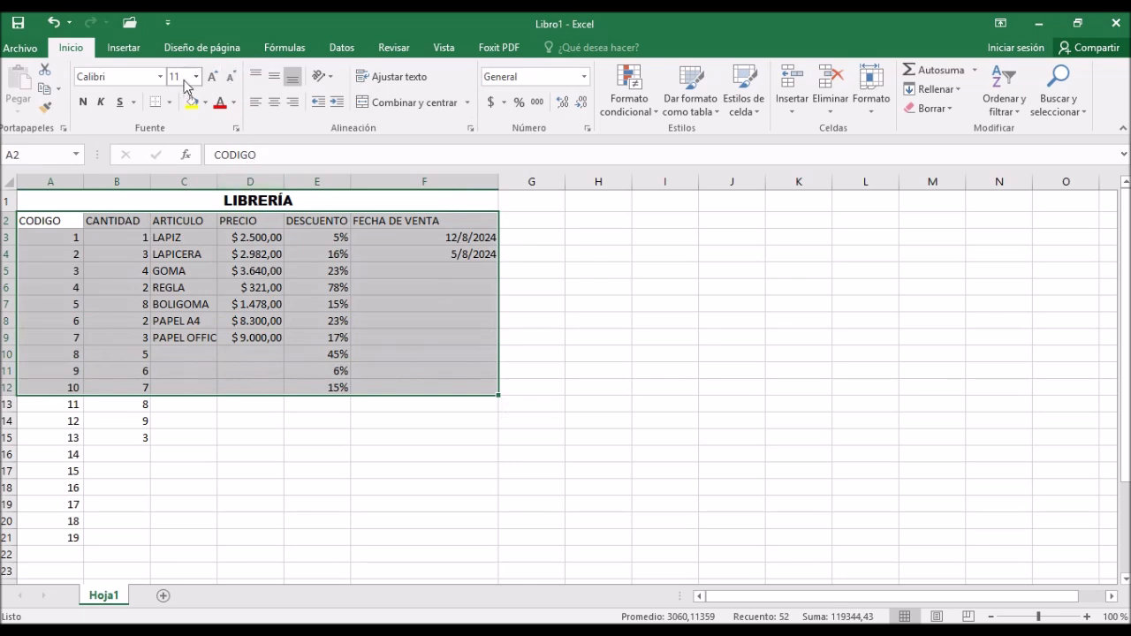
{"action": "left_click", "coordinate": [60, 220]}
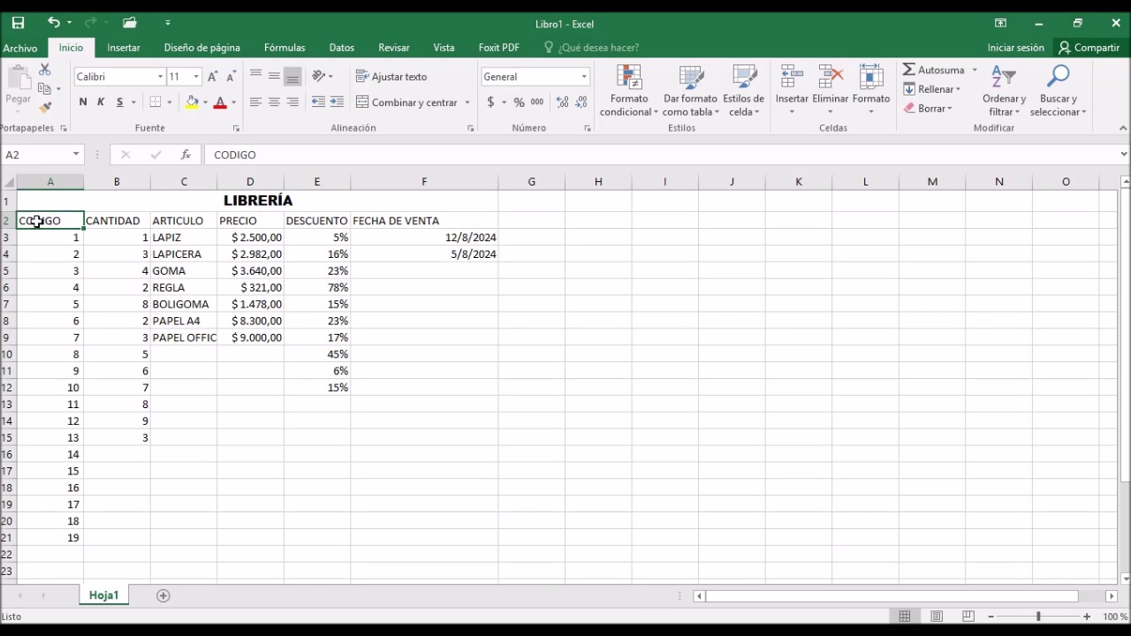
{"action": "left_click", "coordinate": [46, 200]}
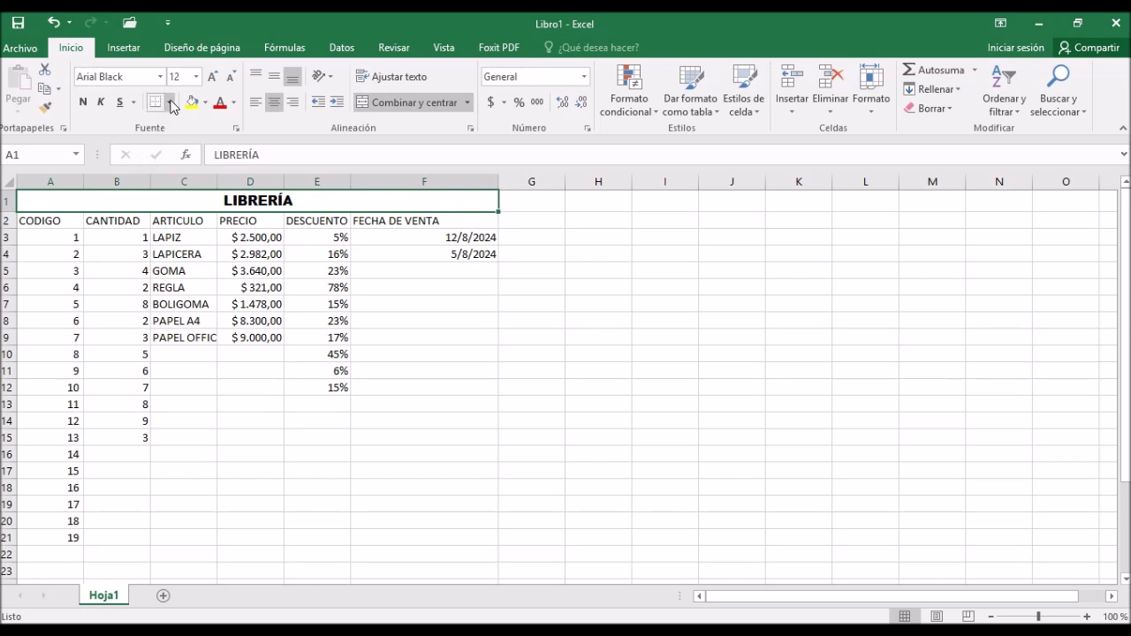
{"action": "left_click", "coordinate": [82, 104]}
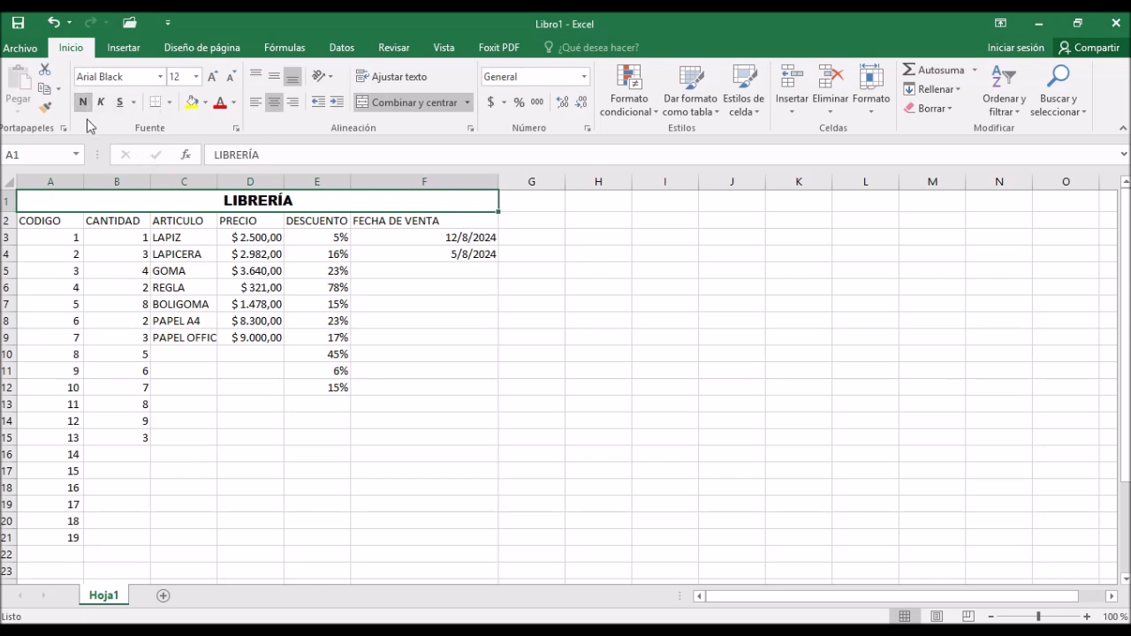
Step: Change the LIBRERÍA title's font to Arial and remove its bold formatting
{"action": "left_click", "coordinate": [160, 76]}
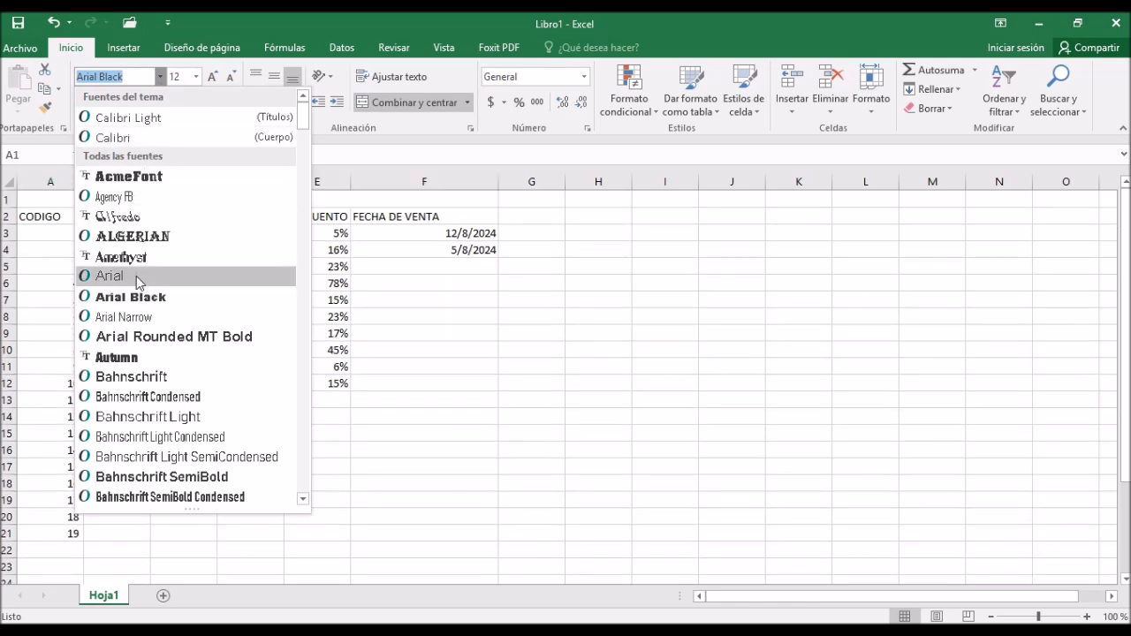
{"action": "left_click", "coordinate": [136, 276]}
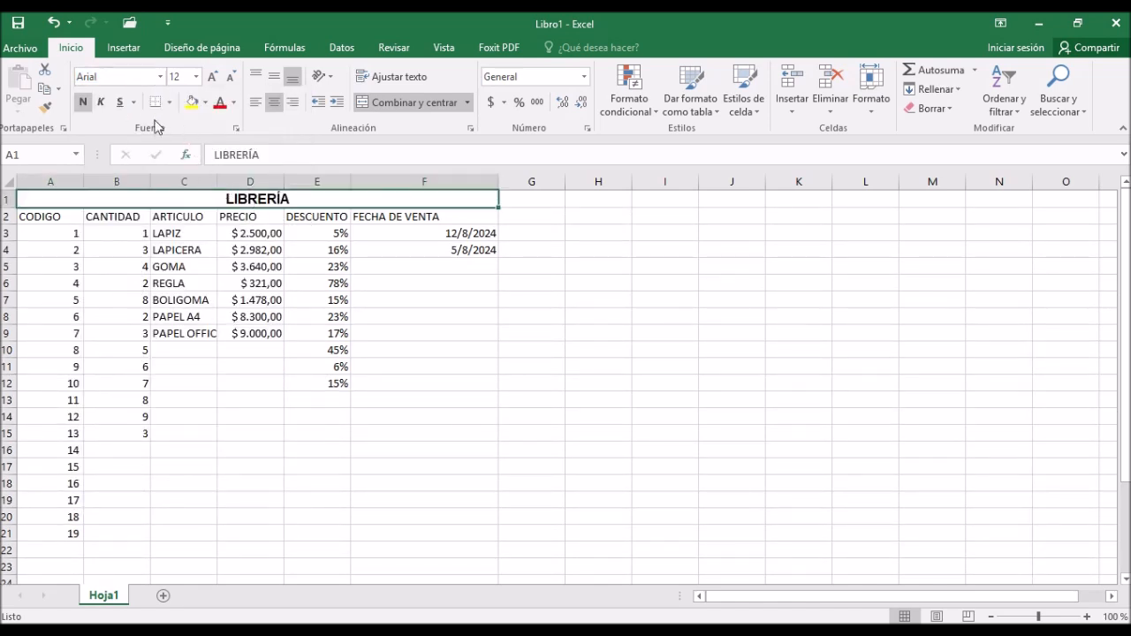
{"action": "left_click", "coordinate": [82, 103]}
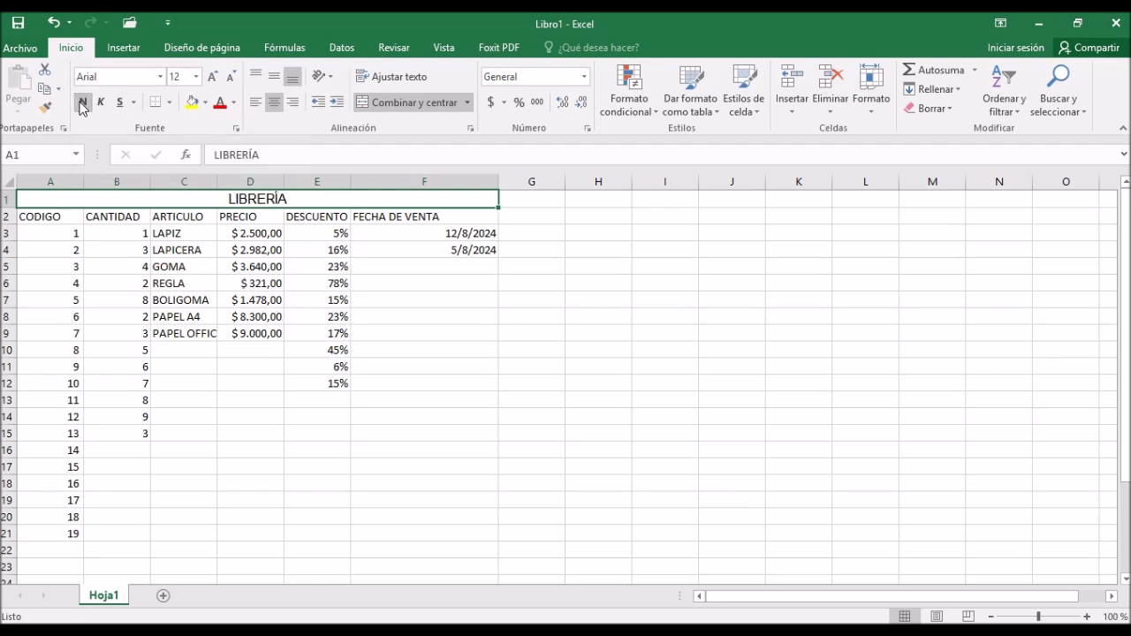
Step: Try bold, italic and underline in turn on the LIBRERÍA title, clearing each one again
{"action": "left_click", "coordinate": [81, 103]}
{"action": "left_click", "coordinate": [81, 103]}
{"action": "left_click", "coordinate": [233, 226]}
{"action": "left_click", "coordinate": [197, 205]}
{"action": "left_click", "coordinate": [76, 109]}
{"action": "left_click", "coordinate": [76, 109]}
{"action": "left_click", "coordinate": [100, 104]}
{"action": "left_click", "coordinate": [102, 106]}
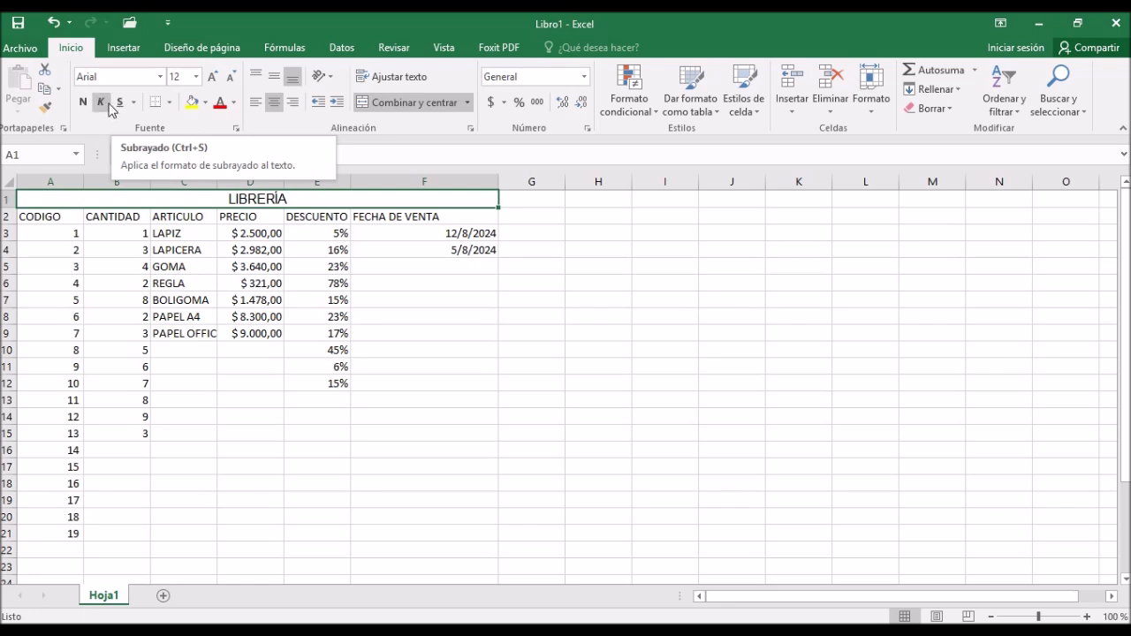
{"action": "left_click", "coordinate": [100, 106]}
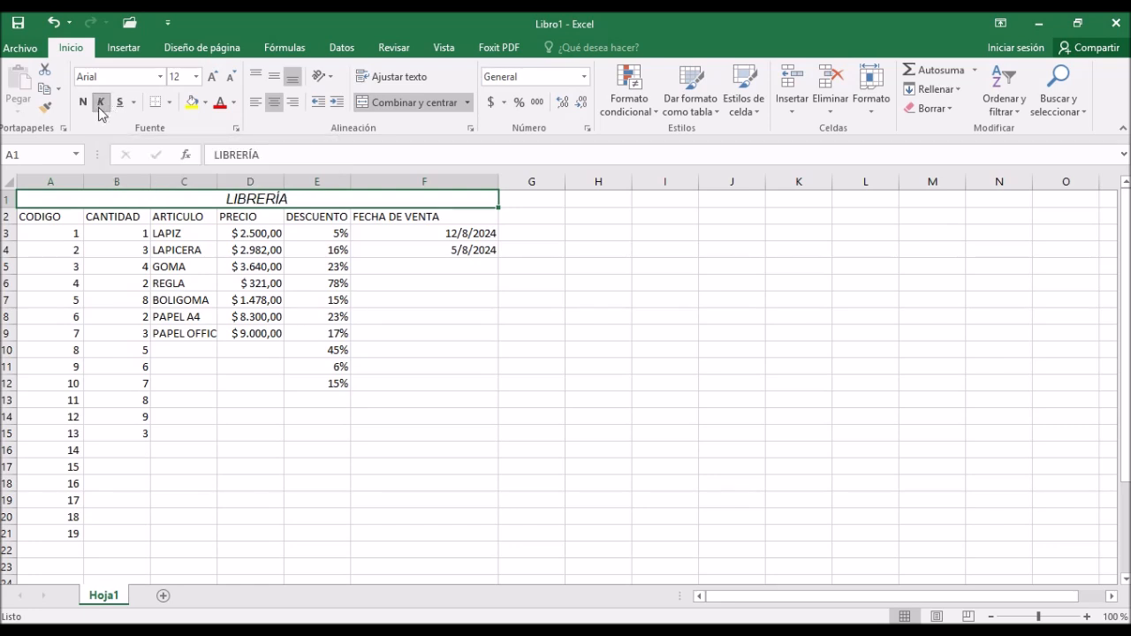
{"action": "left_click", "coordinate": [100, 106]}
{"action": "left_click", "coordinate": [120, 103]}
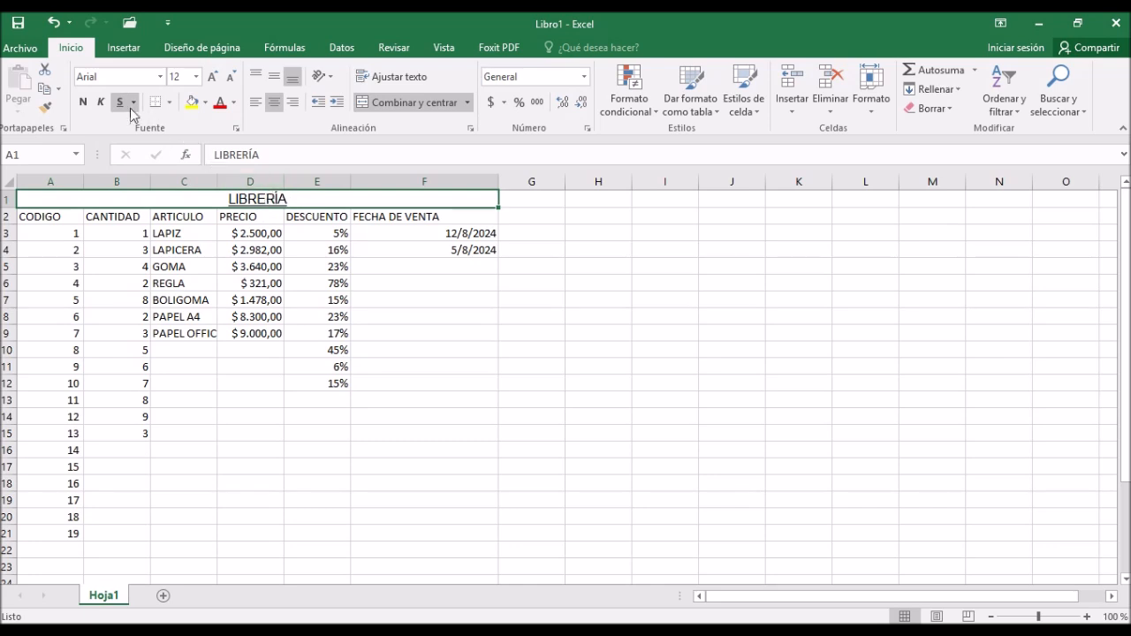
{"action": "left_click", "coordinate": [118, 102]}
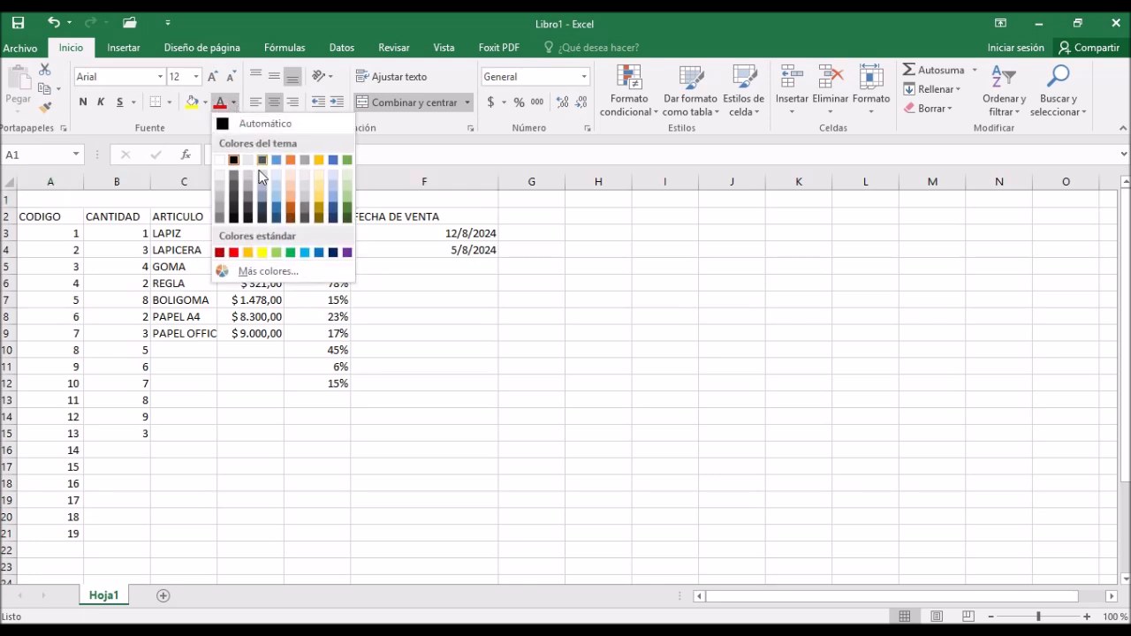
Step: Color the LIBRERÍA title's text with the standard dark blue
{"action": "left_click", "coordinate": [333, 253]}
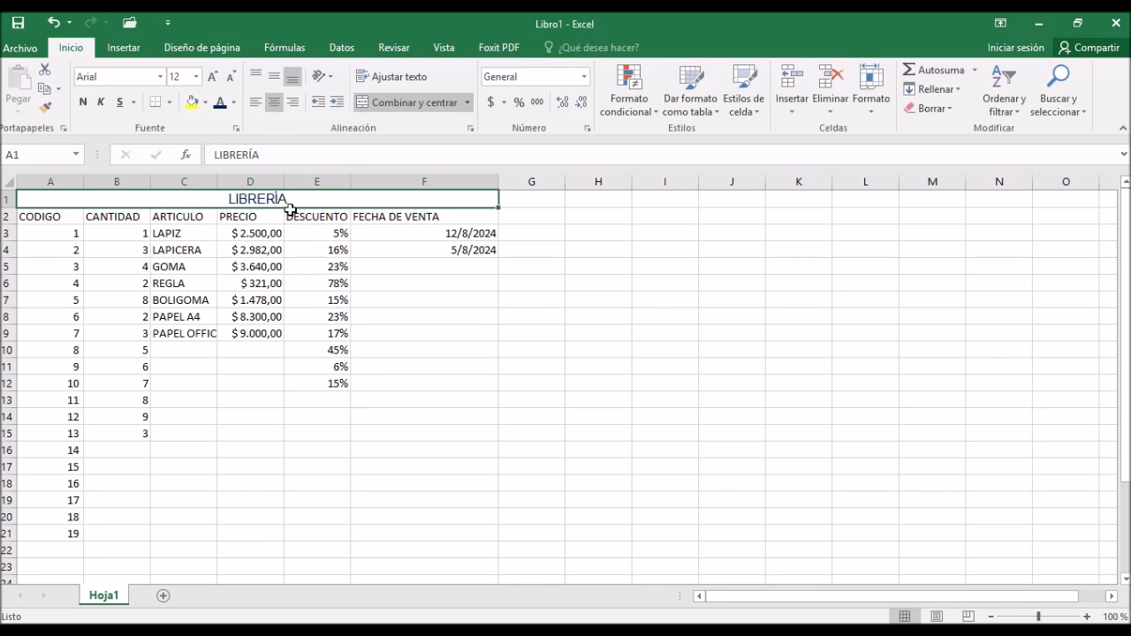
{"action": "left_click", "coordinate": [235, 102]}
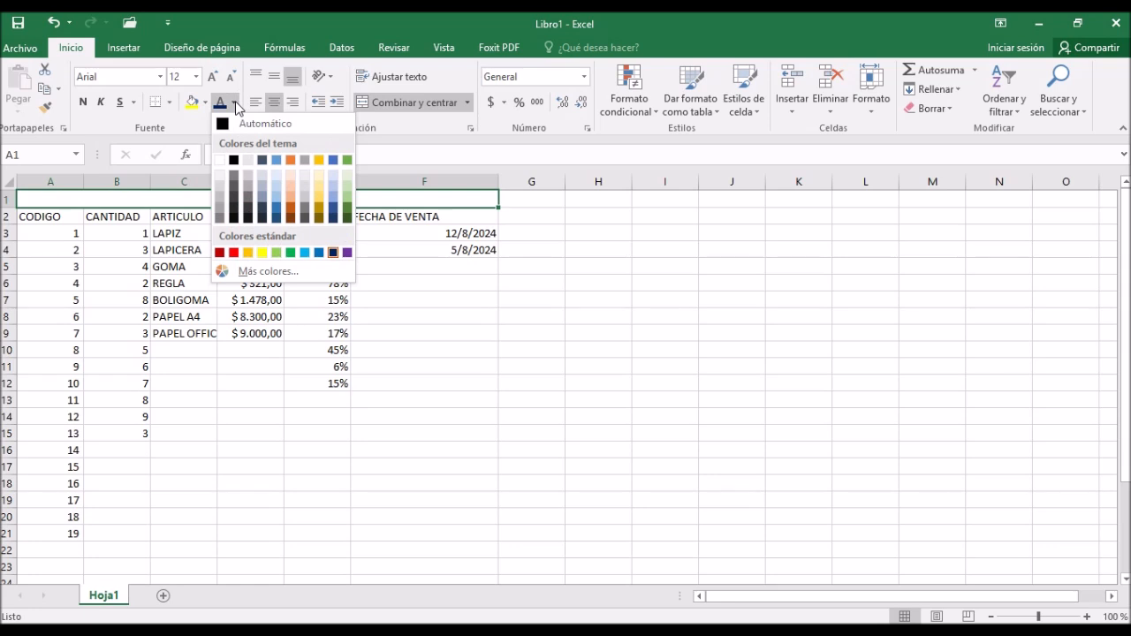
{"action": "left_click", "coordinate": [235, 103]}
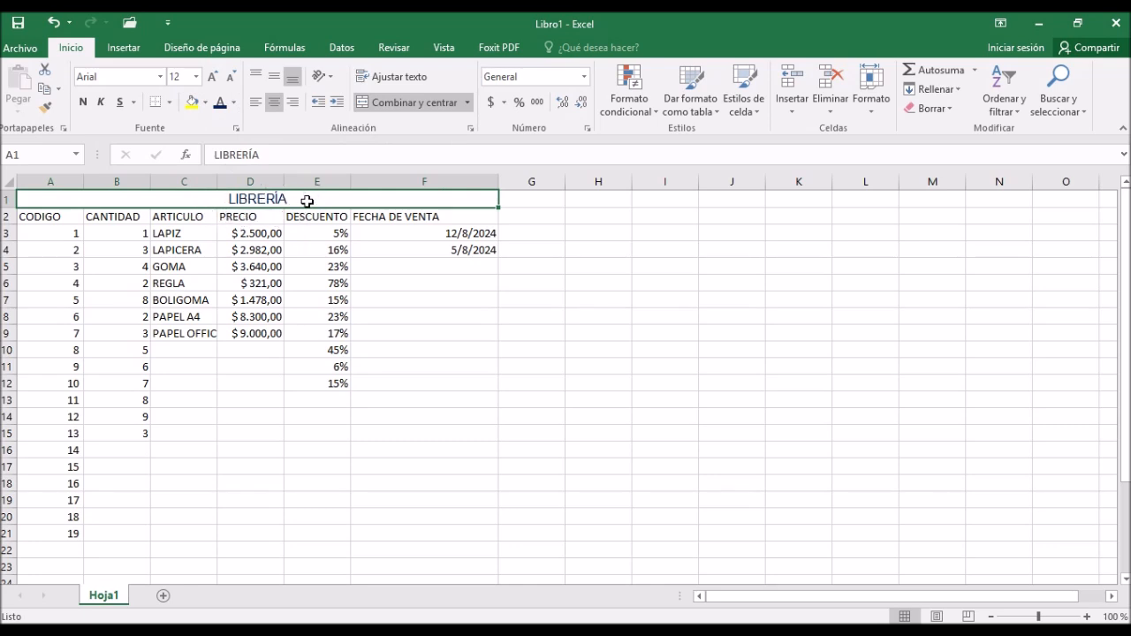
Step: Fill the merged LIBRERÍA title cell with a light green theme color
{"action": "left_click", "coordinate": [204, 102]}
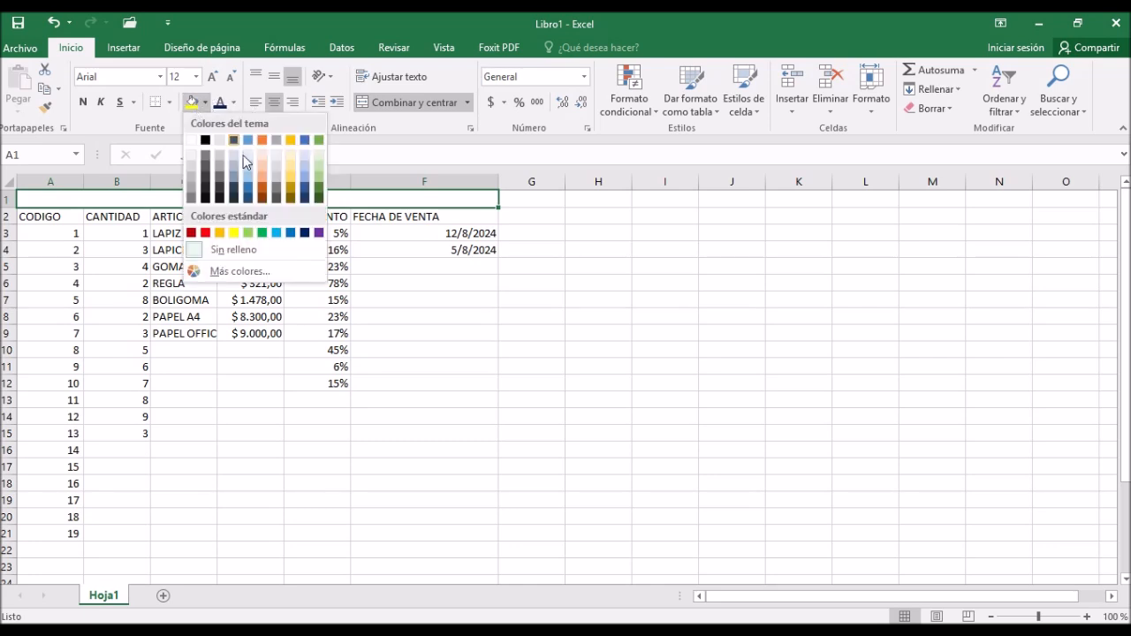
{"action": "left_click", "coordinate": [322, 168]}
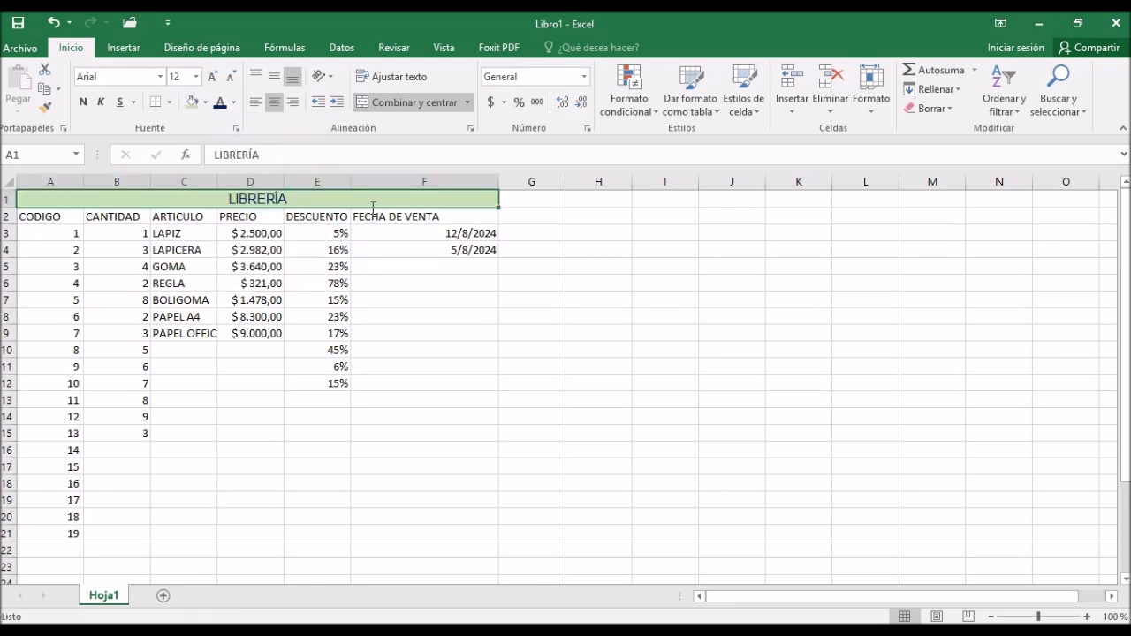
{"action": "left_click", "coordinate": [374, 254]}
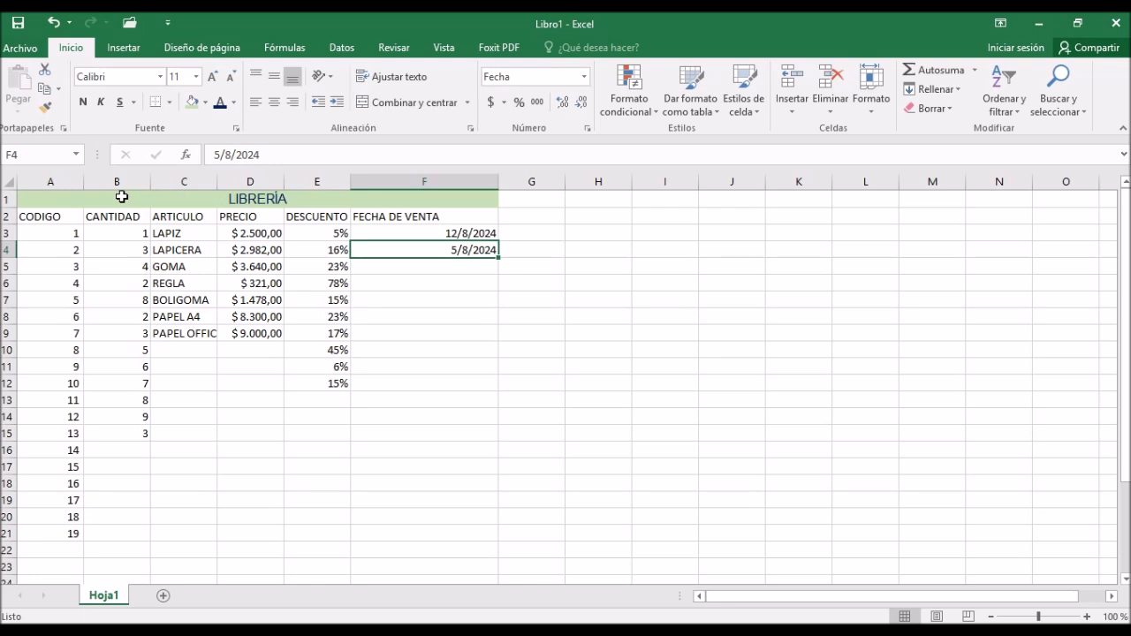
{"action": "left_click", "coordinate": [197, 205]}
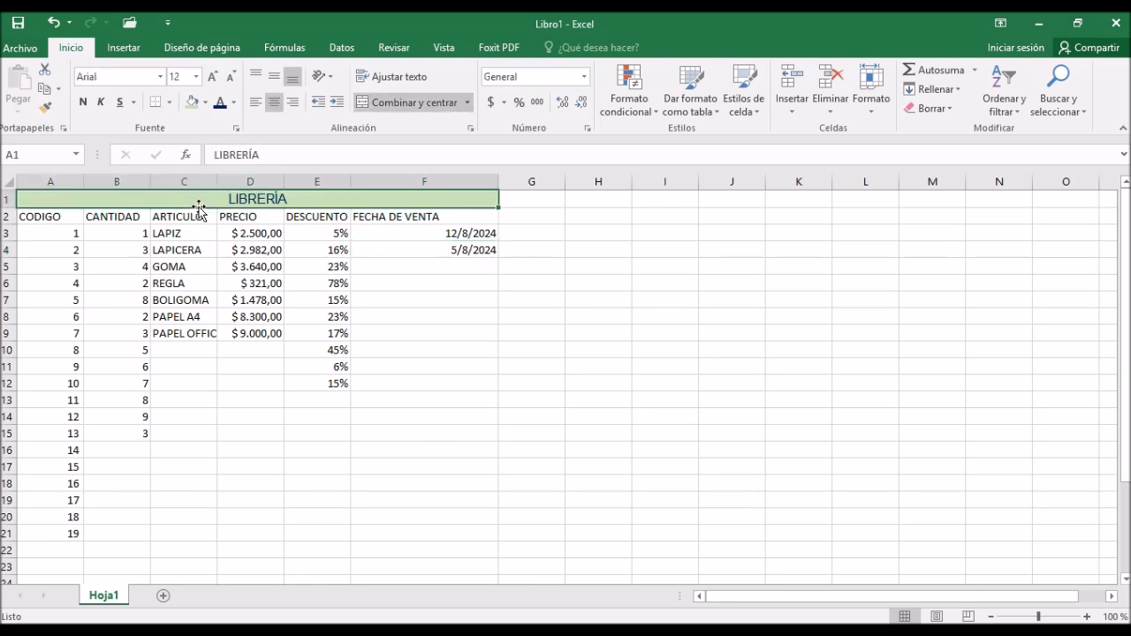
Step: Try left and right alignment on the LIBRERÍA title and return it to horizontally centered
{"action": "left_click", "coordinate": [256, 104]}
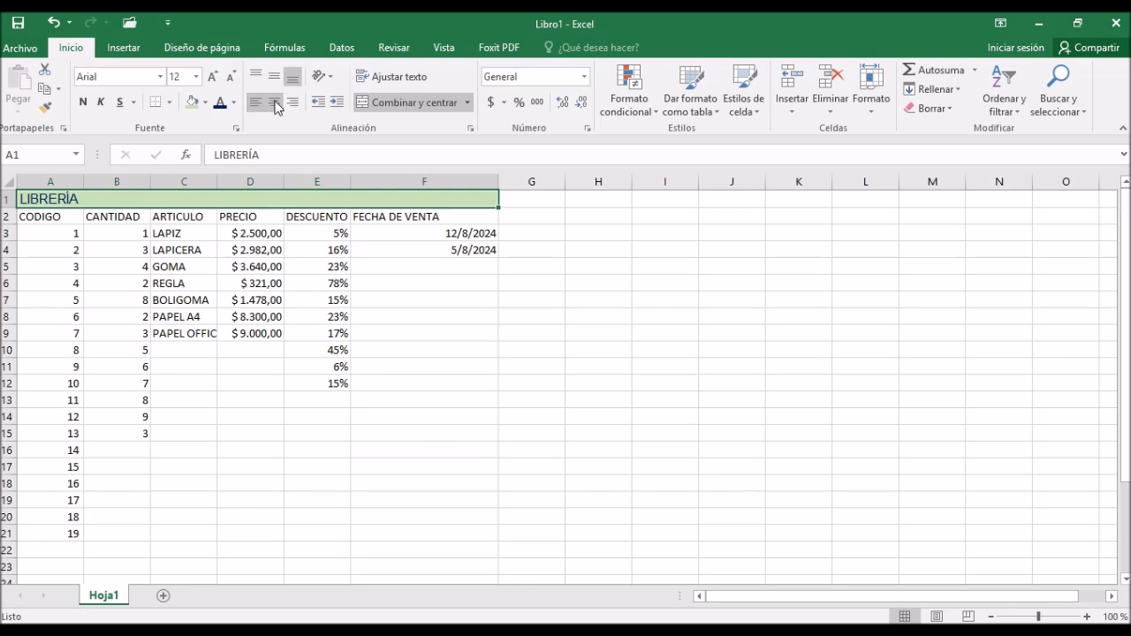
{"action": "left_click", "coordinate": [294, 103]}
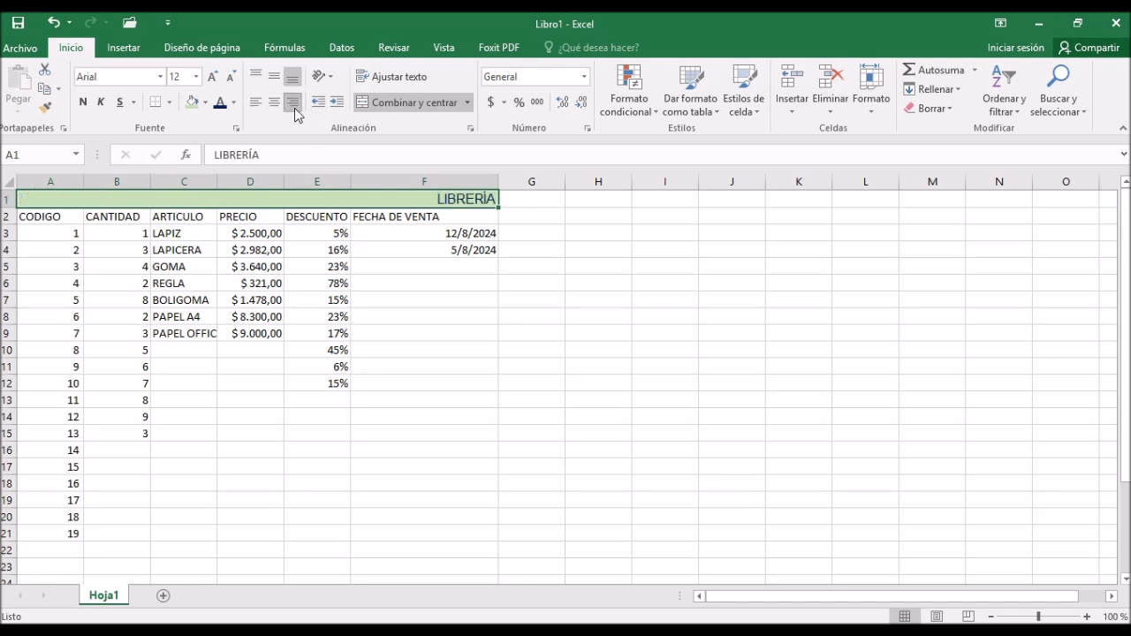
{"action": "left_click", "coordinate": [274, 104]}
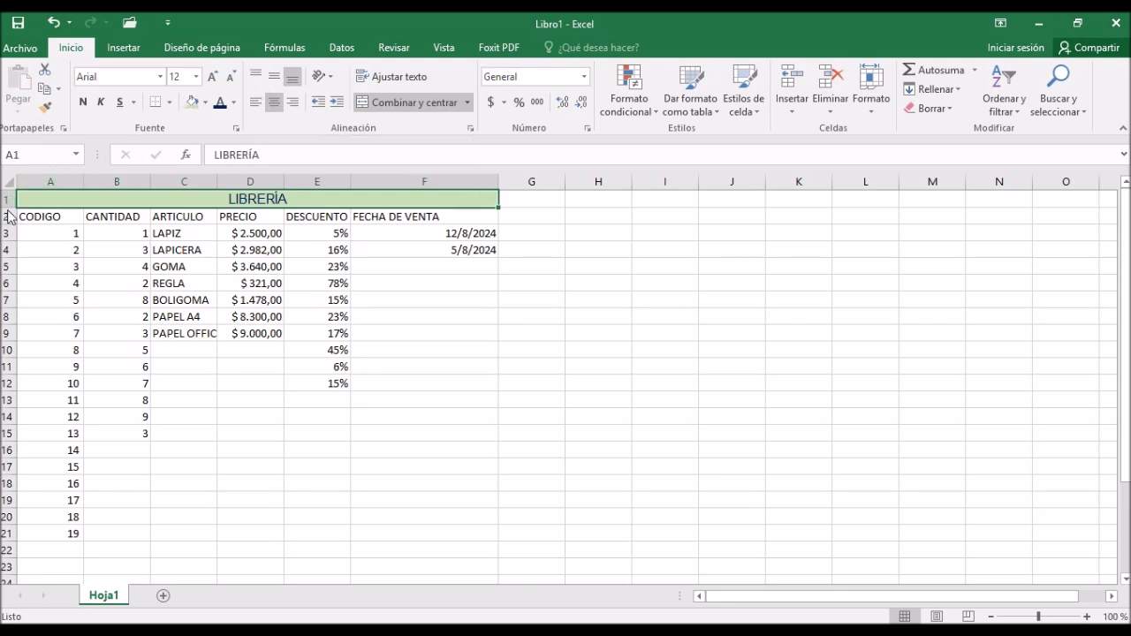
Step: Make row 1 several times taller and align the LIBRERÍA title vertically in the middle, also trying bottom and top alignment
{"action": "left_click_drag", "start_coordinate": [6, 208], "coordinate": [5, 302]}
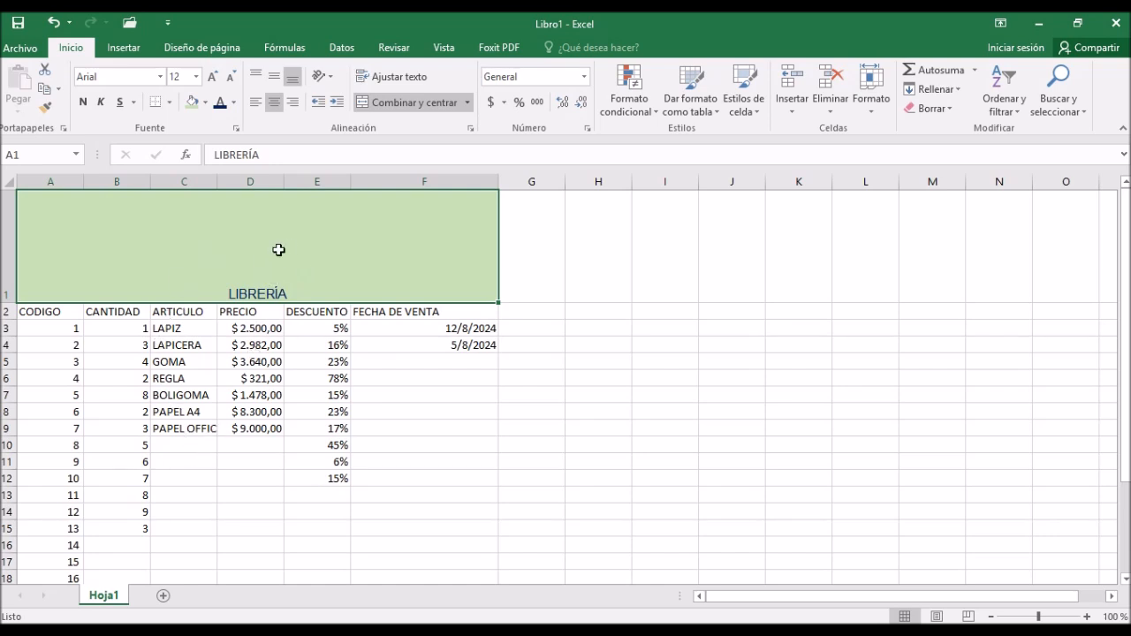
{"action": "left_click", "coordinate": [275, 80]}
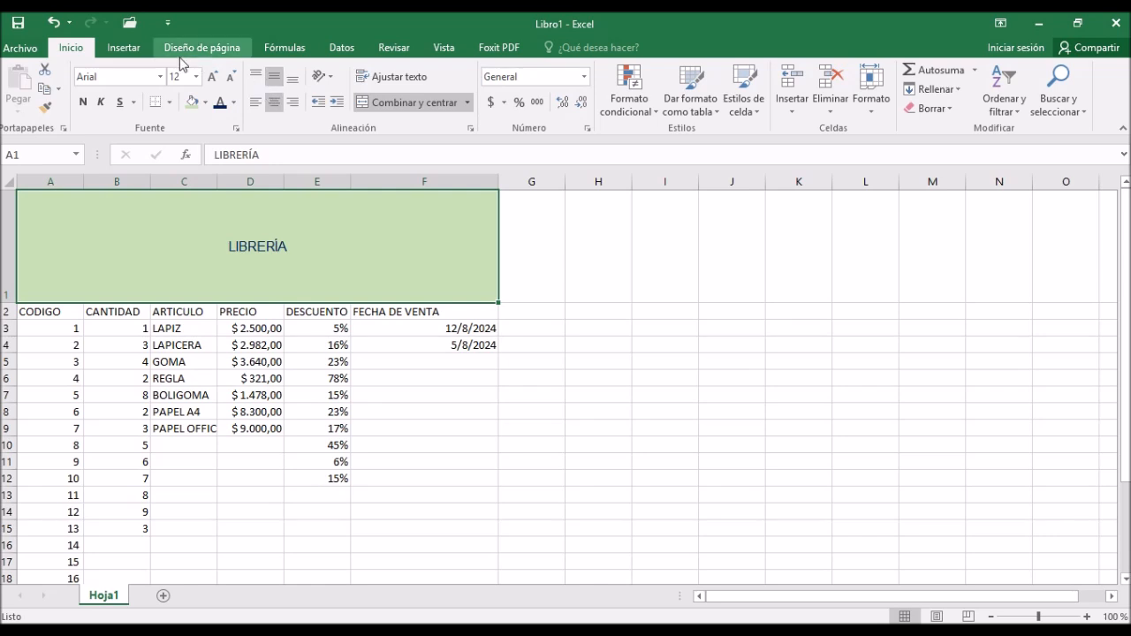
{"action": "left_click", "coordinate": [293, 78]}
{"action": "left_click", "coordinate": [275, 77]}
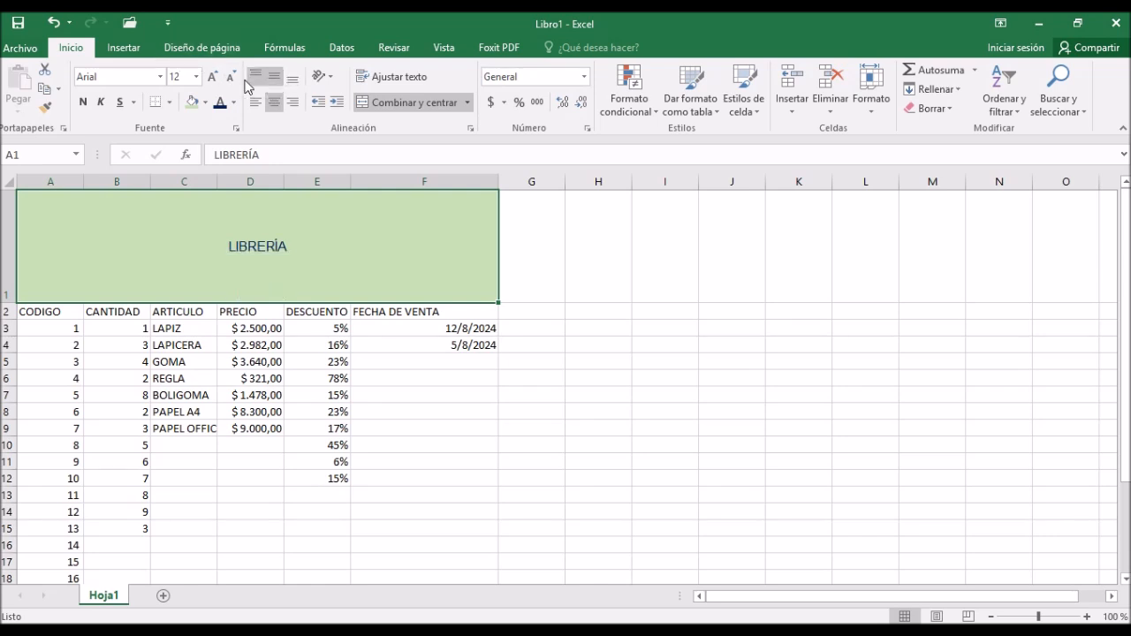
{"action": "left_click", "coordinate": [247, 77]}
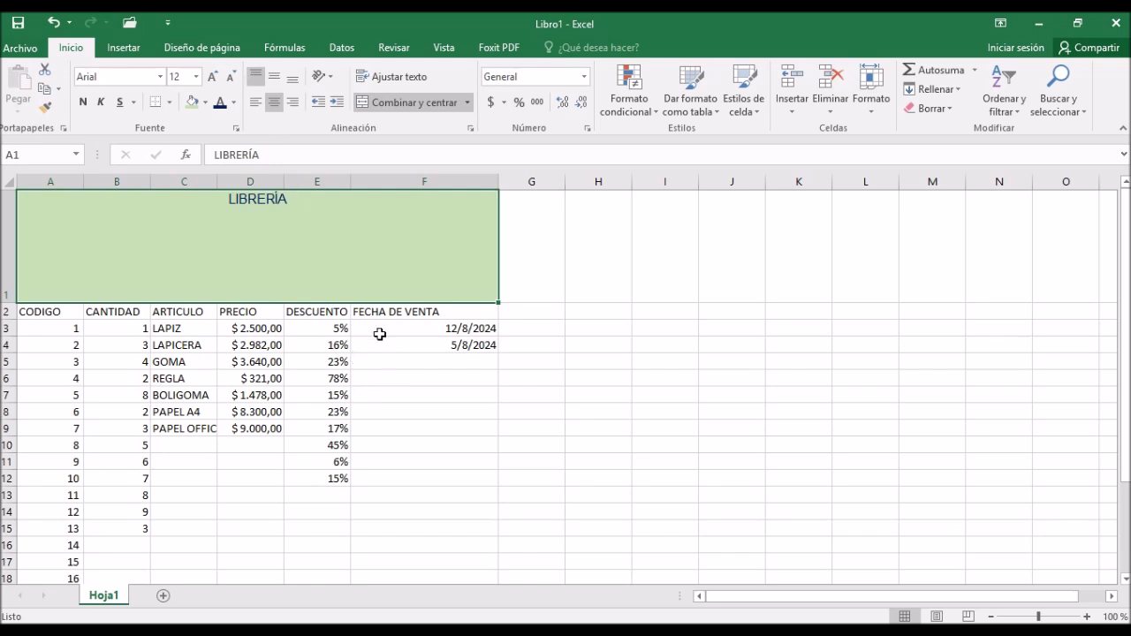
{"action": "left_click", "coordinate": [275, 77]}
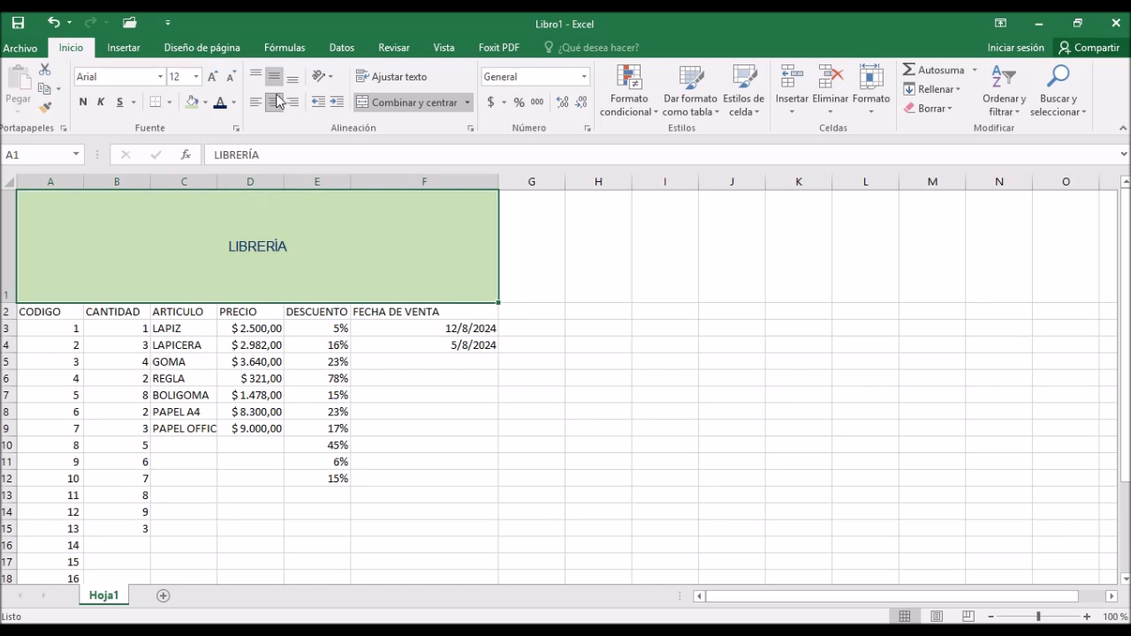
Step: Try the top, bottom, left and right alignments on the LIBRERÍA title again, returning it to the middle and center
{"action": "left_click", "coordinate": [290, 78]}
{"action": "left_click", "coordinate": [275, 77]}
{"action": "left_click", "coordinate": [256, 76]}
{"action": "left_click", "coordinate": [275, 77]}
{"action": "left_click", "coordinate": [294, 79]}
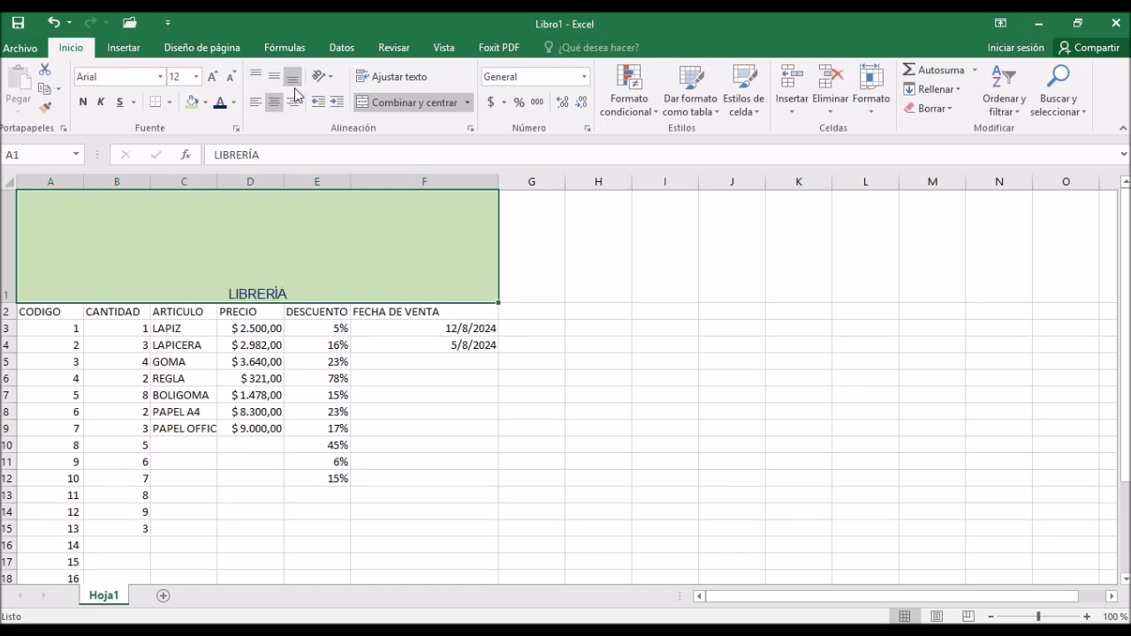
{"action": "left_click", "coordinate": [255, 105]}
{"action": "left_click", "coordinate": [272, 110]}
{"action": "left_click", "coordinate": [293, 103]}
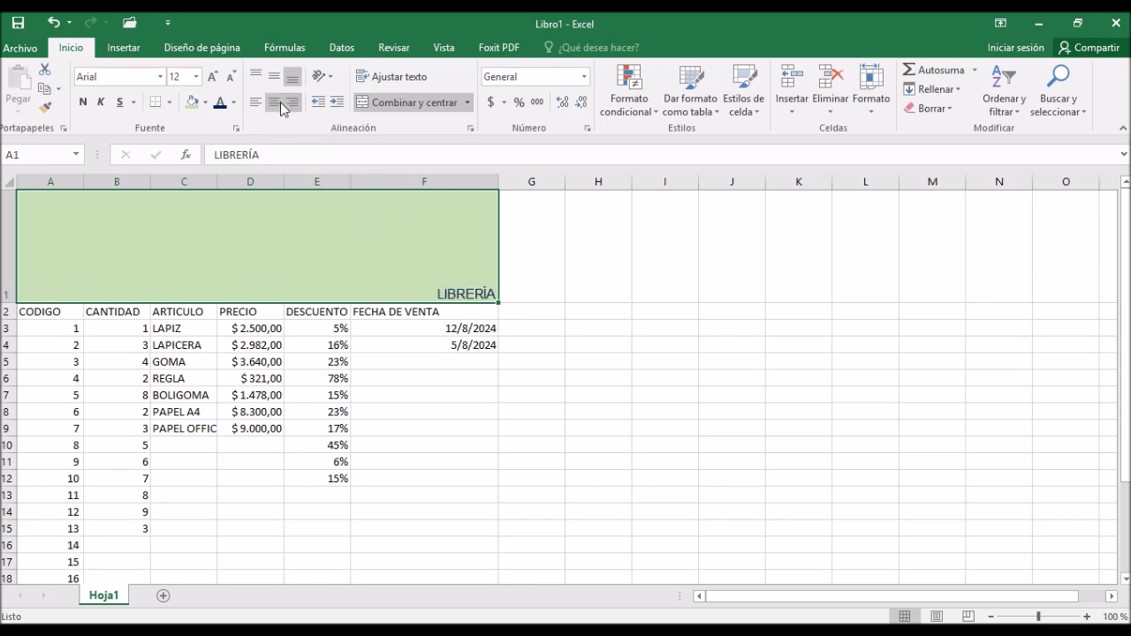
{"action": "left_click", "coordinate": [276, 108]}
{"action": "left_click", "coordinate": [270, 78]}
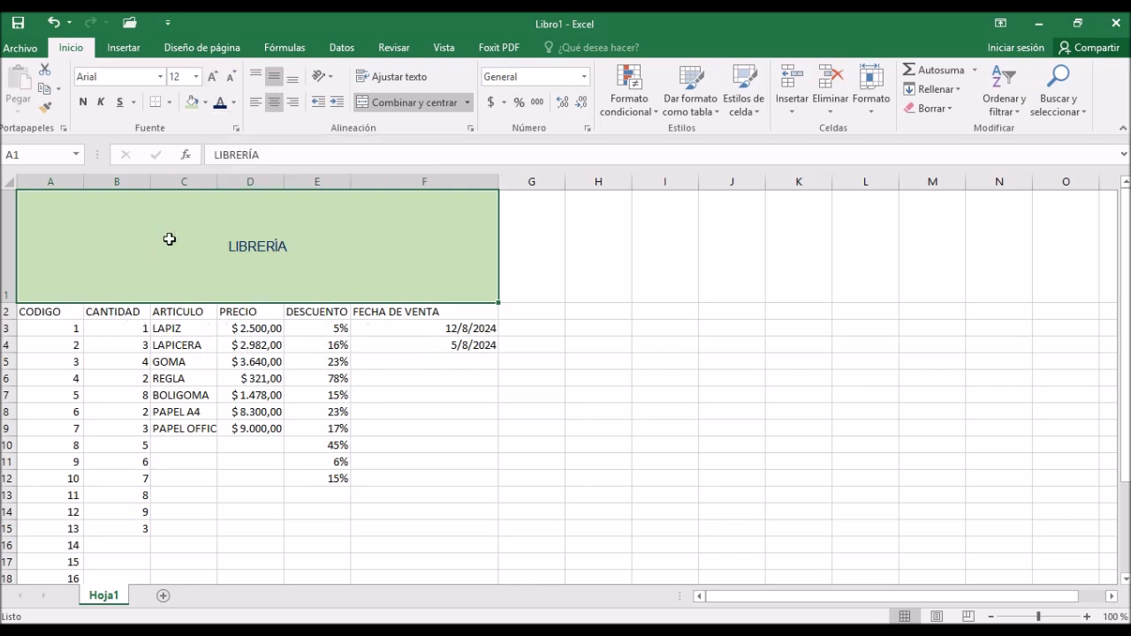
Step: Enlarge the column headings in A2:F2 to font size 18 as a trial and settle on size 12
{"action": "left_click", "coordinate": [75, 314]}
{"action": "left_click_drag", "start_coordinate": [86, 315], "coordinate": [495, 310]}
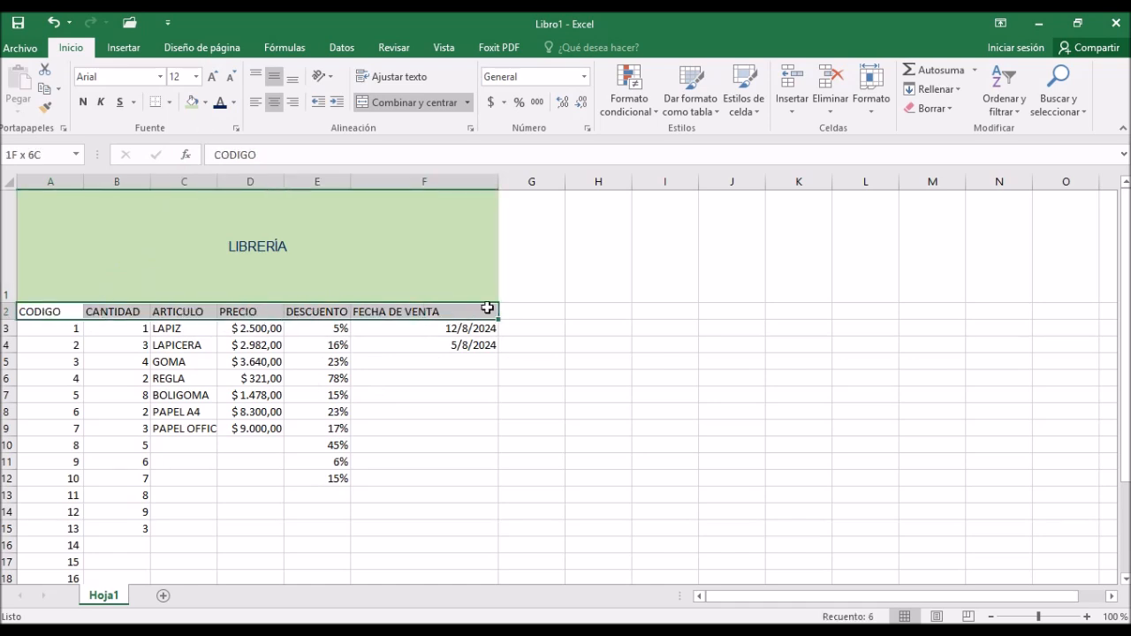
{"action": "left_click", "coordinate": [213, 78]}
{"action": "left_click", "coordinate": [212, 78]}
{"action": "left_click", "coordinate": [212, 78]}
{"action": "left_click", "coordinate": [212, 77]}
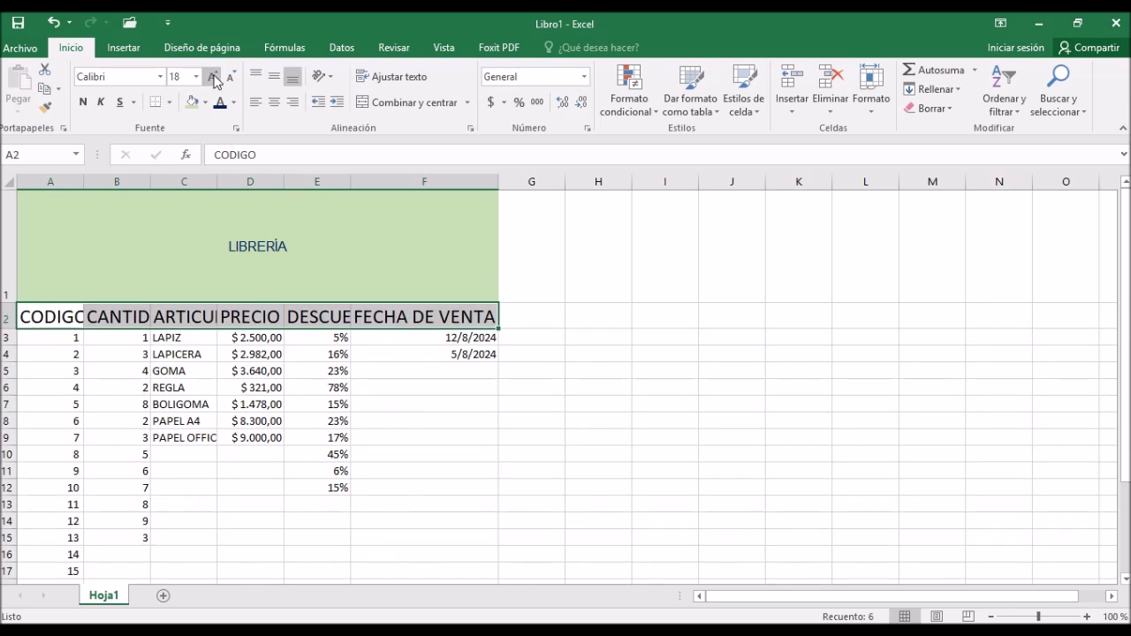
{"action": "left_click", "coordinate": [235, 78]}
{"action": "left_click", "coordinate": [235, 77]}
{"action": "left_click", "coordinate": [235, 78]}
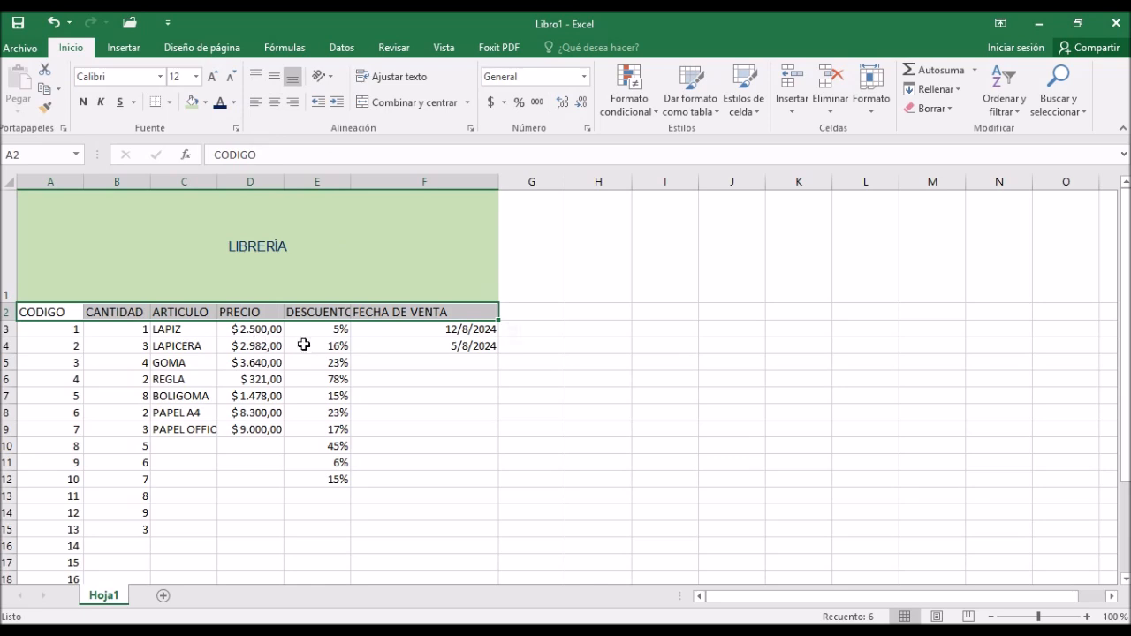
Step: Try the ascending angle and descending angle text orientations on the headings in A2:F2
{"action": "left_click", "coordinate": [330, 80]}
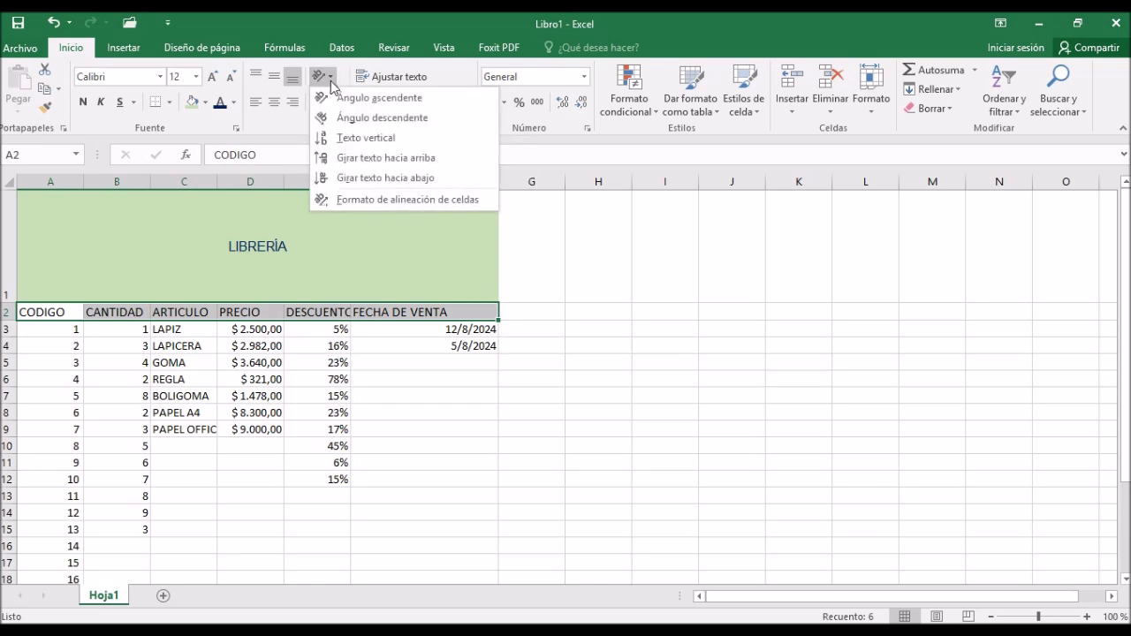
{"action": "left_click", "coordinate": [377, 101]}
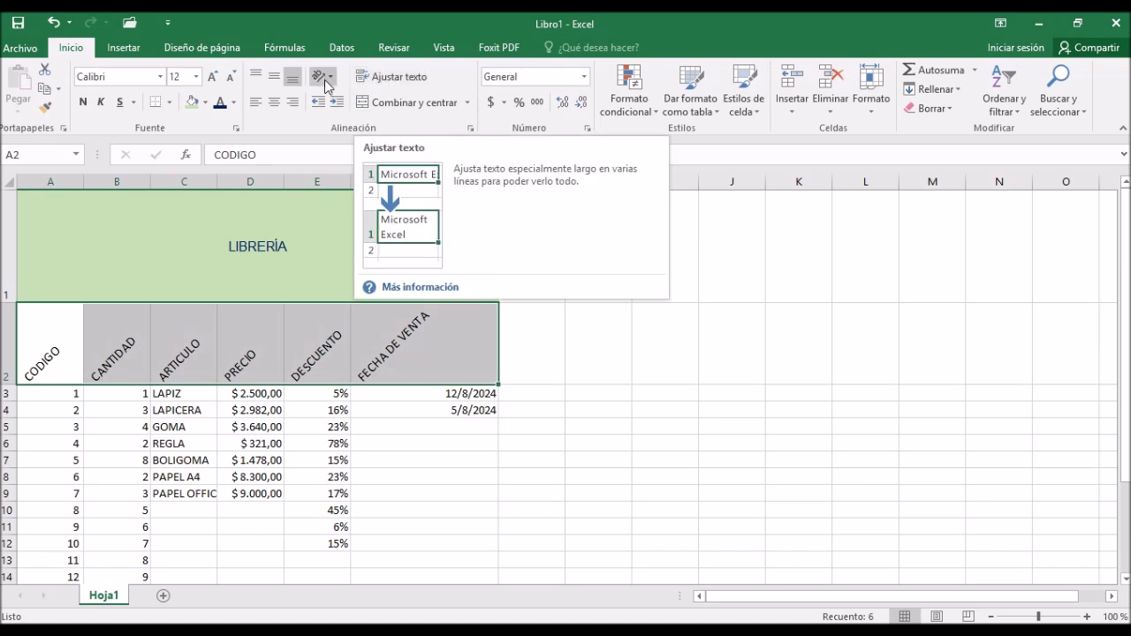
{"action": "left_click", "coordinate": [324, 77]}
{"action": "left_click", "coordinate": [385, 119]}
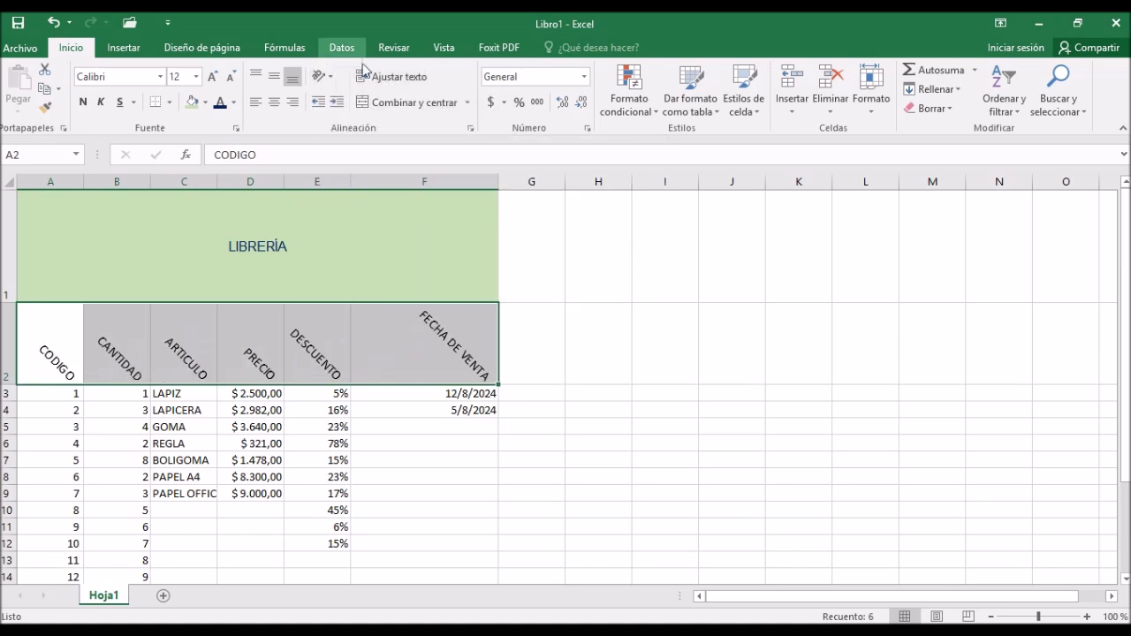
Step: Try vertical text on the headings in A2:F2 and change their orientation to text rotated upward
{"action": "left_click", "coordinate": [317, 78]}
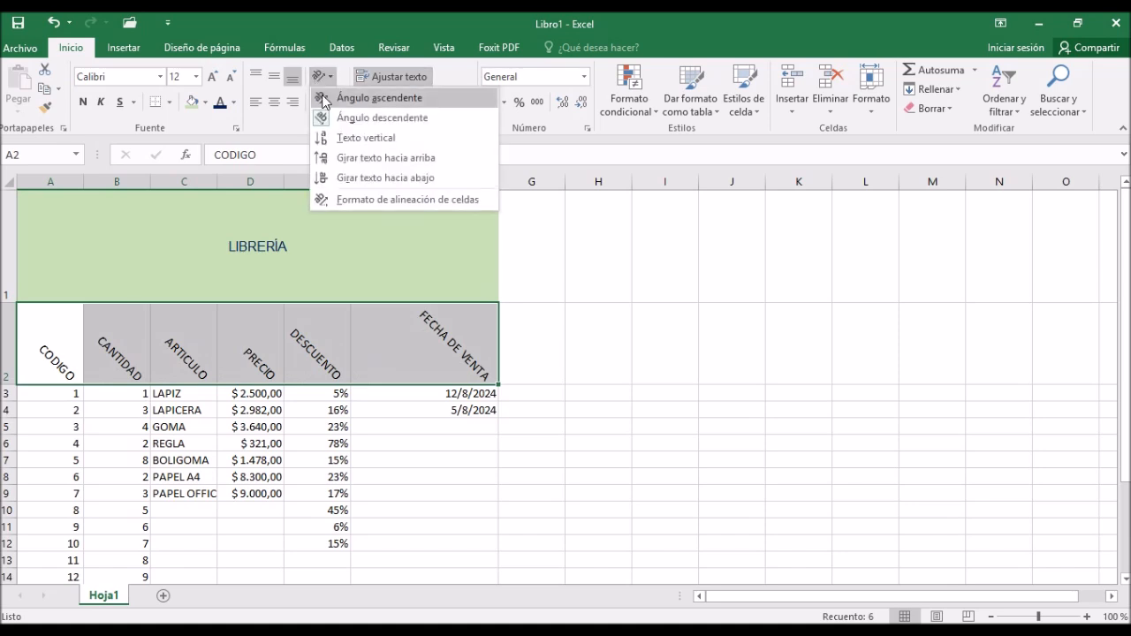
{"action": "left_click", "coordinate": [400, 137]}
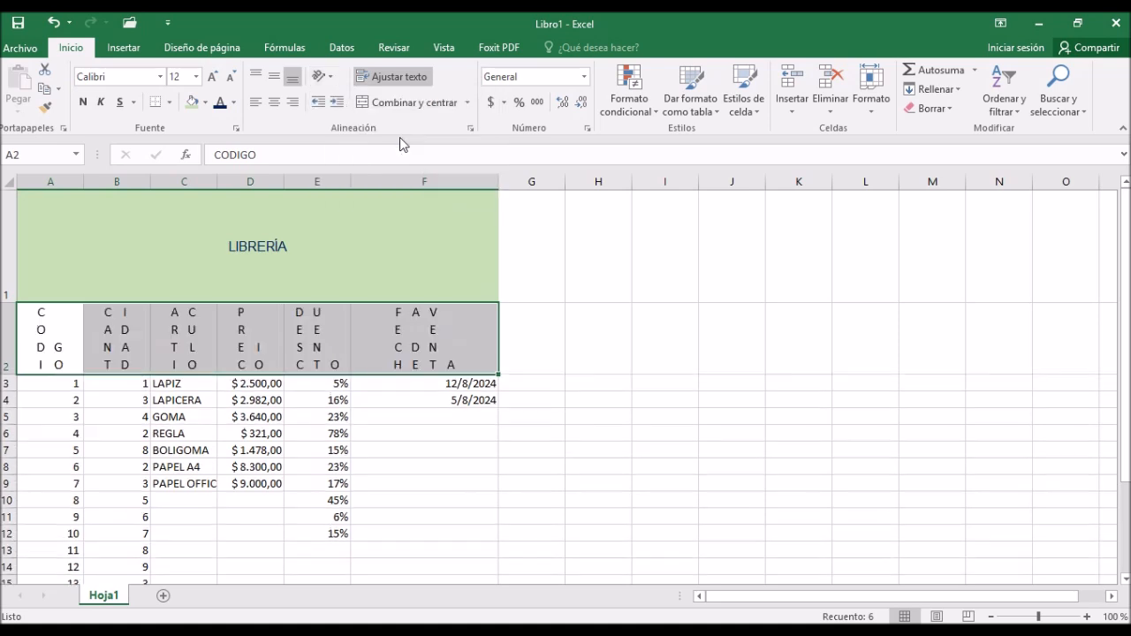
{"action": "left_click", "coordinate": [328, 79]}
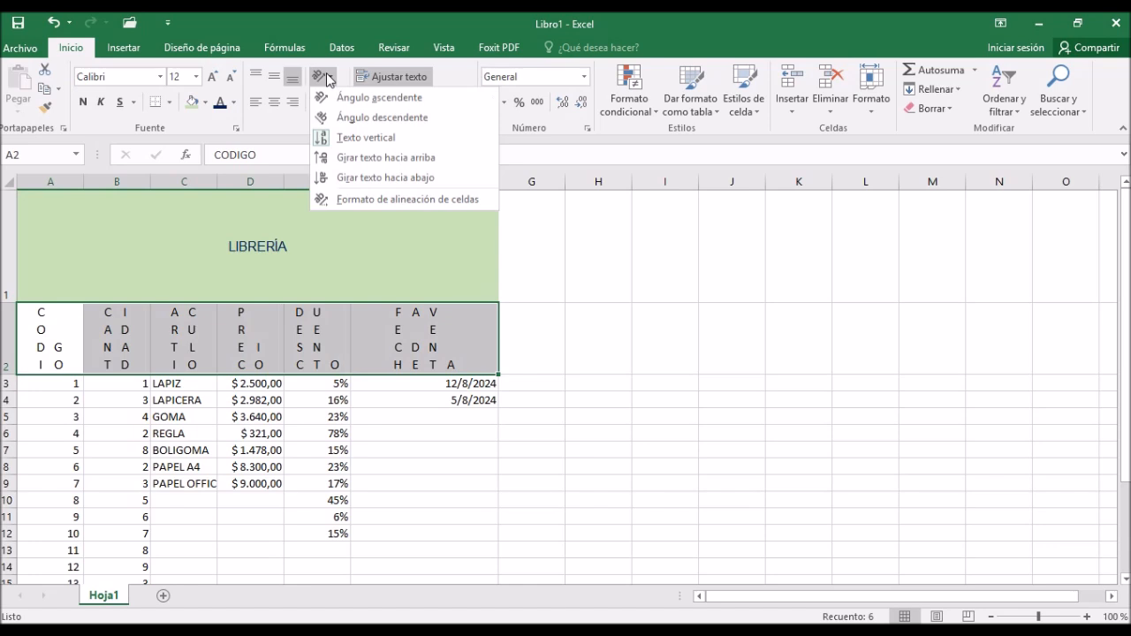
{"action": "left_click", "coordinate": [353, 159]}
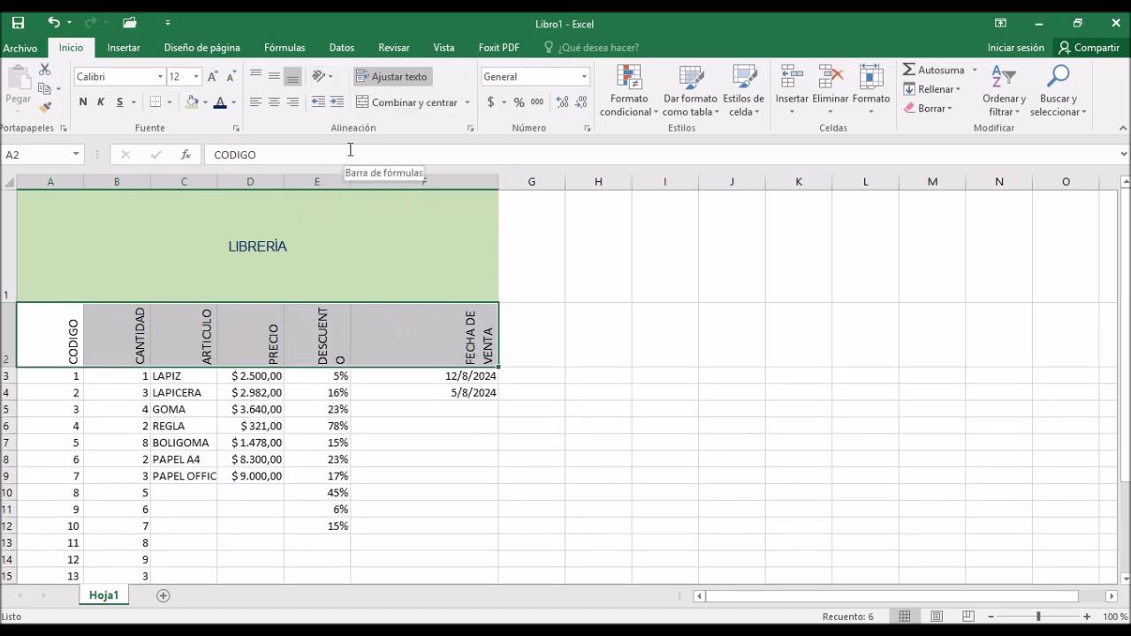
Step: Try downward-rotated and ascending angle text on the headings in A2:F2 and turn off their text wrapping
{"action": "left_click", "coordinate": [334, 78]}
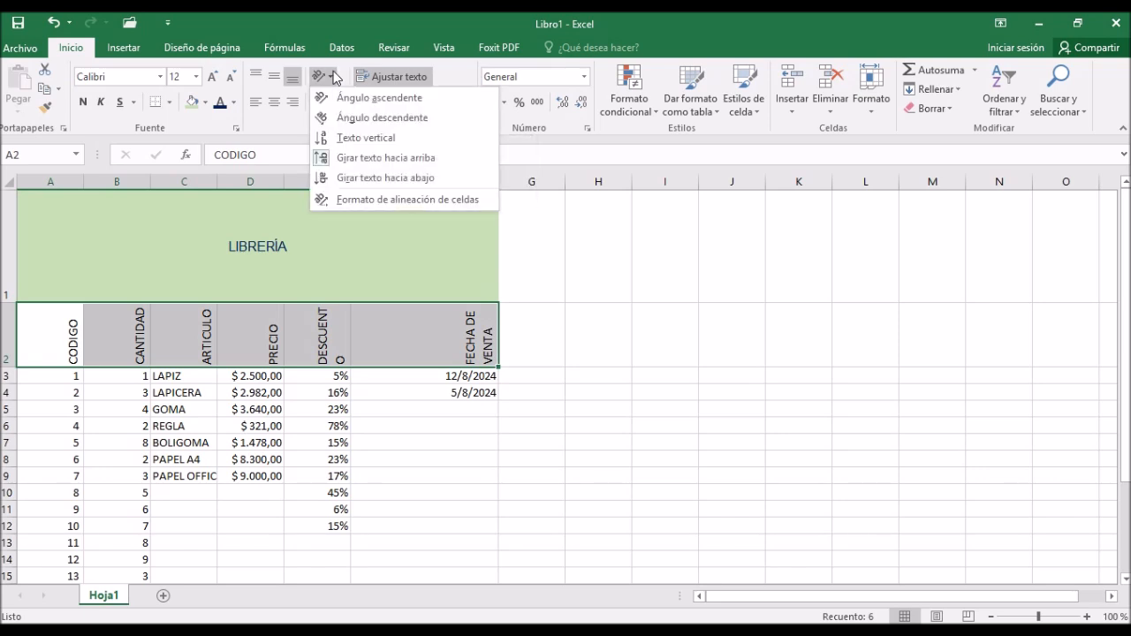
{"action": "left_click", "coordinate": [371, 183]}
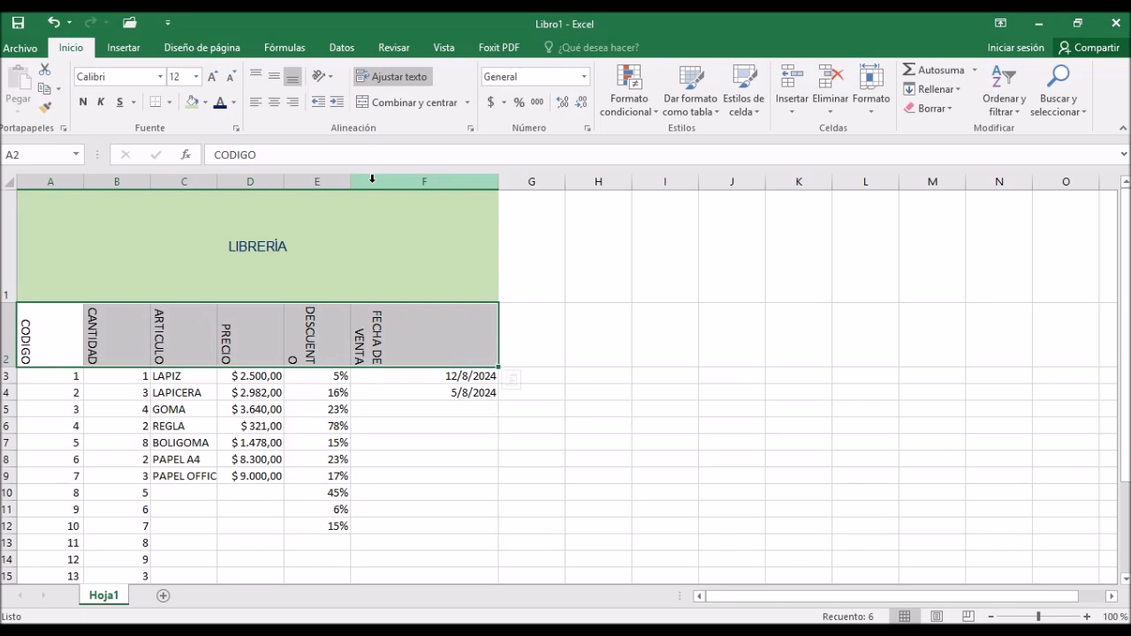
{"action": "left_click", "coordinate": [329, 76]}
{"action": "left_click", "coordinate": [376, 97]}
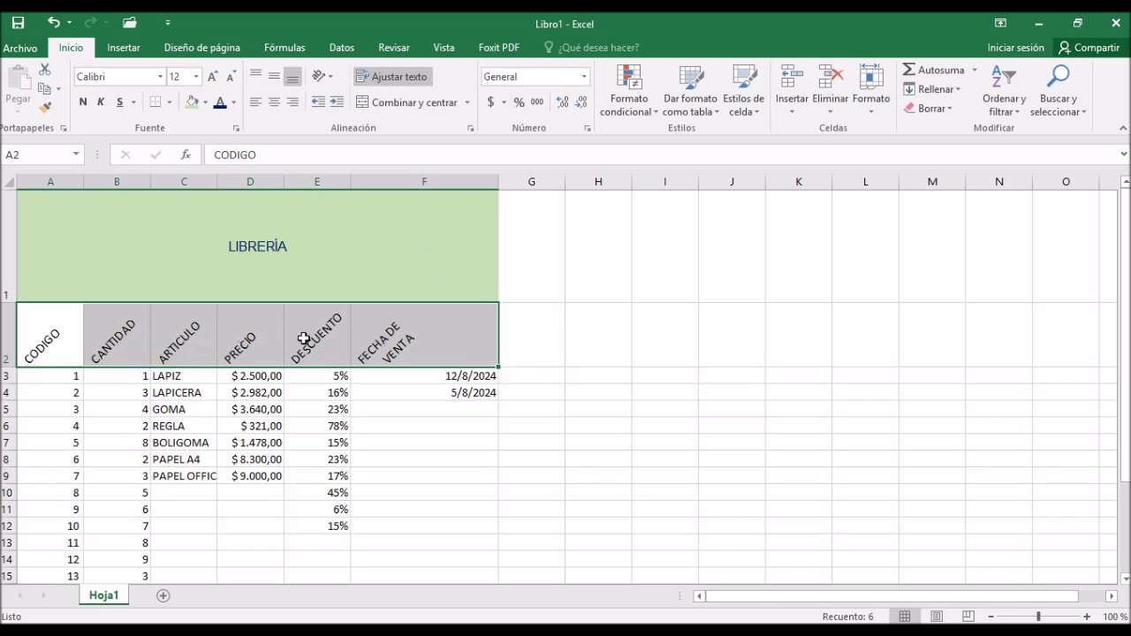
{"action": "left_click", "coordinate": [394, 78]}
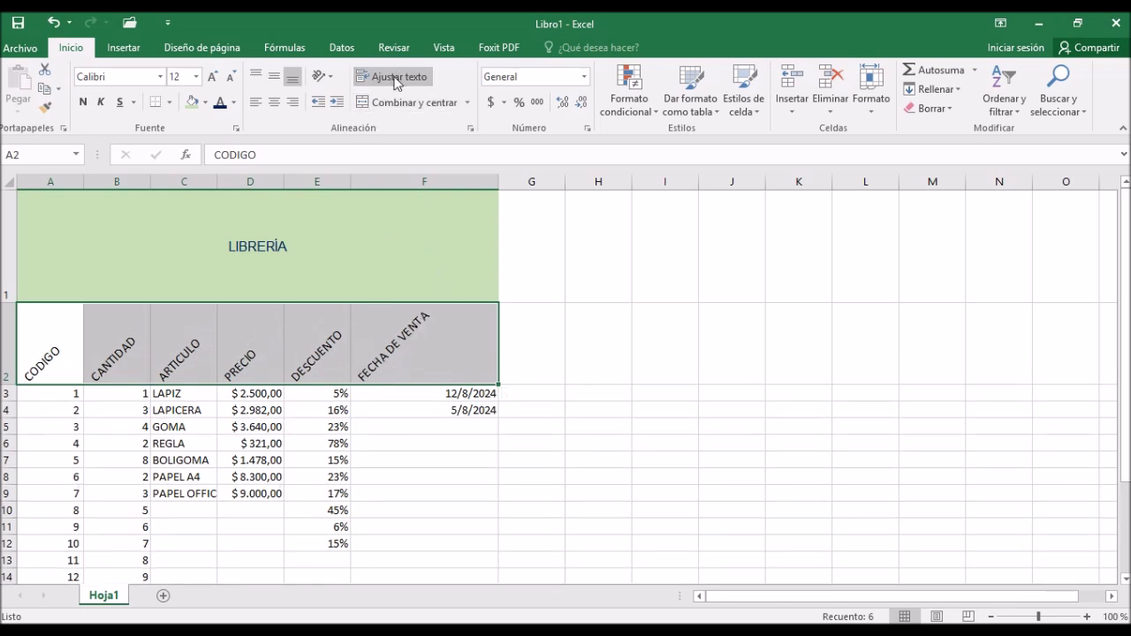
Step: Try vertical text, the ascending angle and the descending angle on the unwrapped headings in A2:F2
{"action": "left_click", "coordinate": [320, 77]}
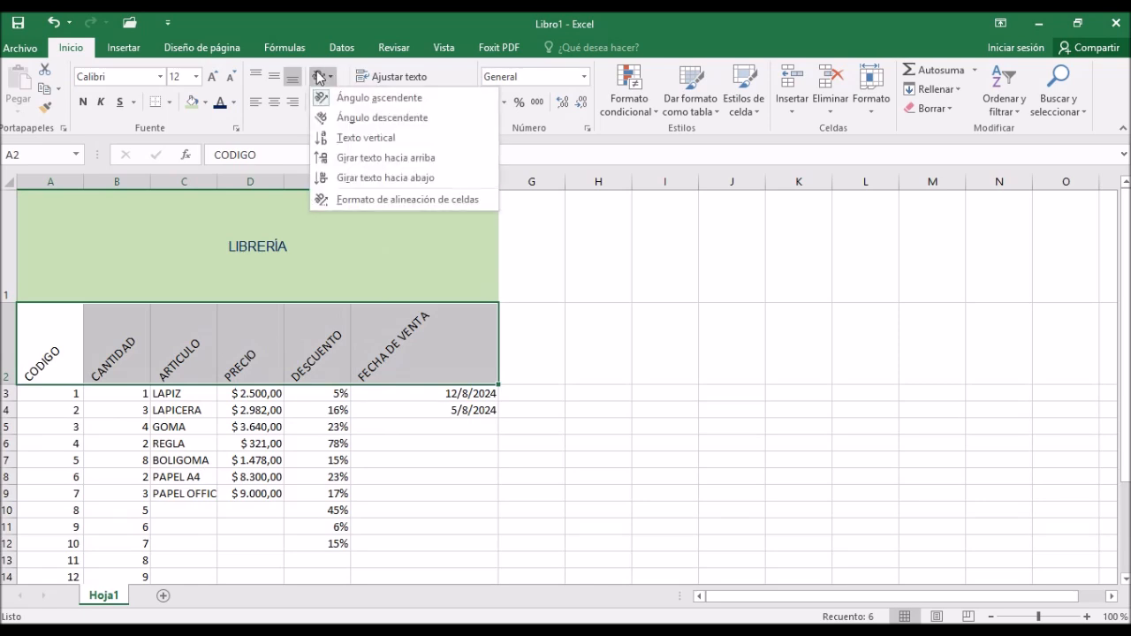
{"action": "left_click", "coordinate": [363, 141]}
{"action": "left_click", "coordinate": [323, 77]}
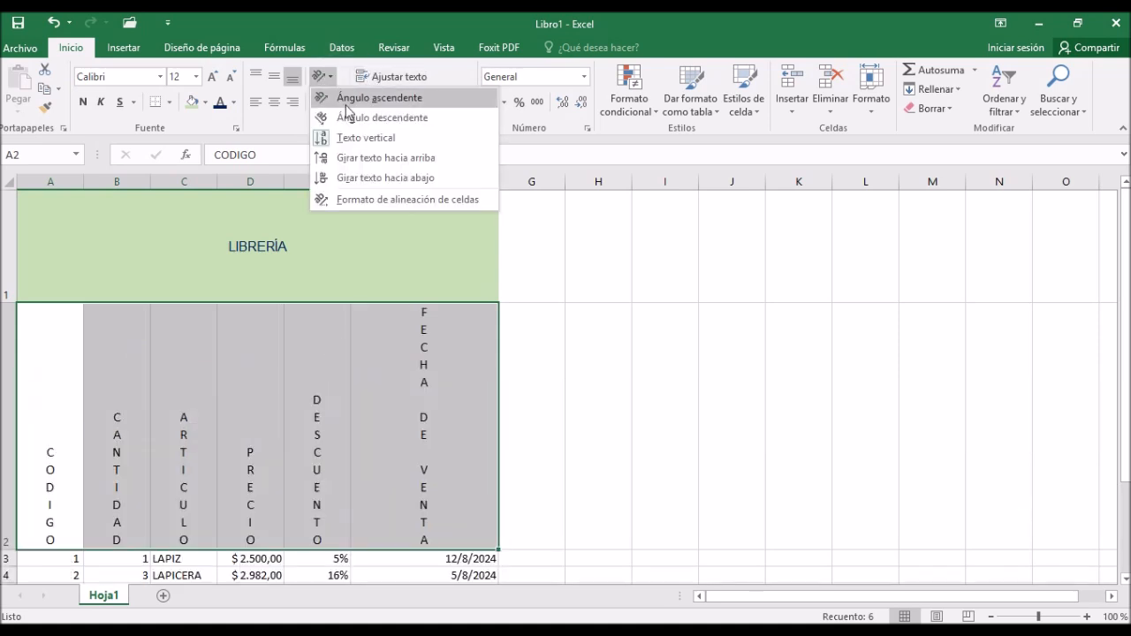
{"action": "left_click", "coordinate": [394, 99]}
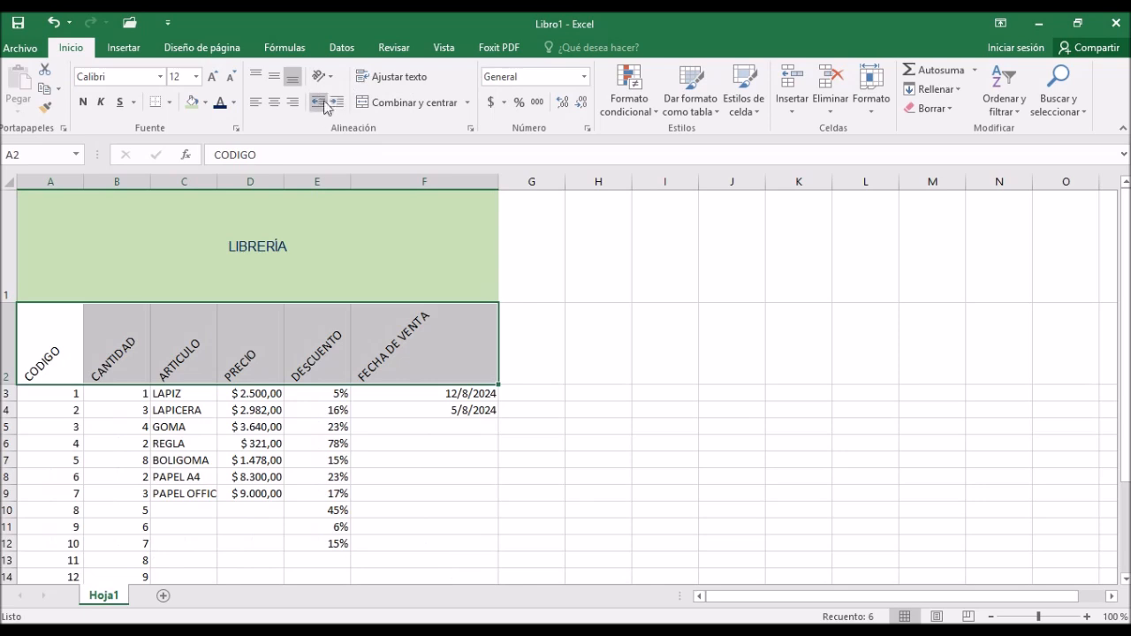
{"action": "left_click", "coordinate": [324, 77]}
{"action": "left_click", "coordinate": [399, 119]}
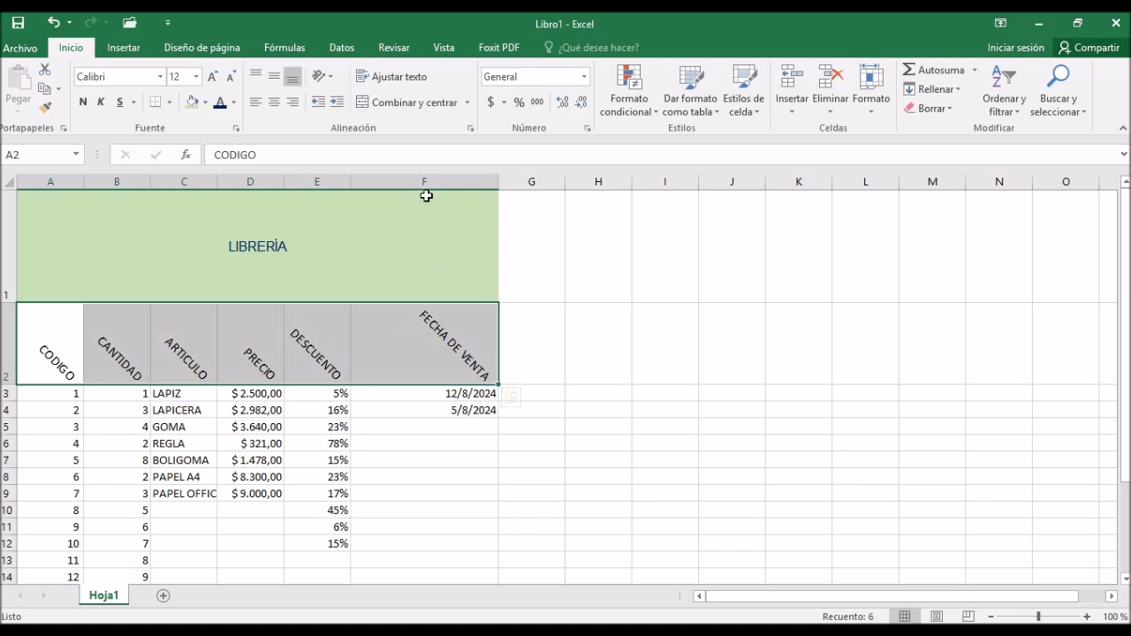
Step: Adjust the orientation angle in the cell alignment format to make the headings in A2:F2 horizontal
{"action": "left_click", "coordinate": [470, 129]}
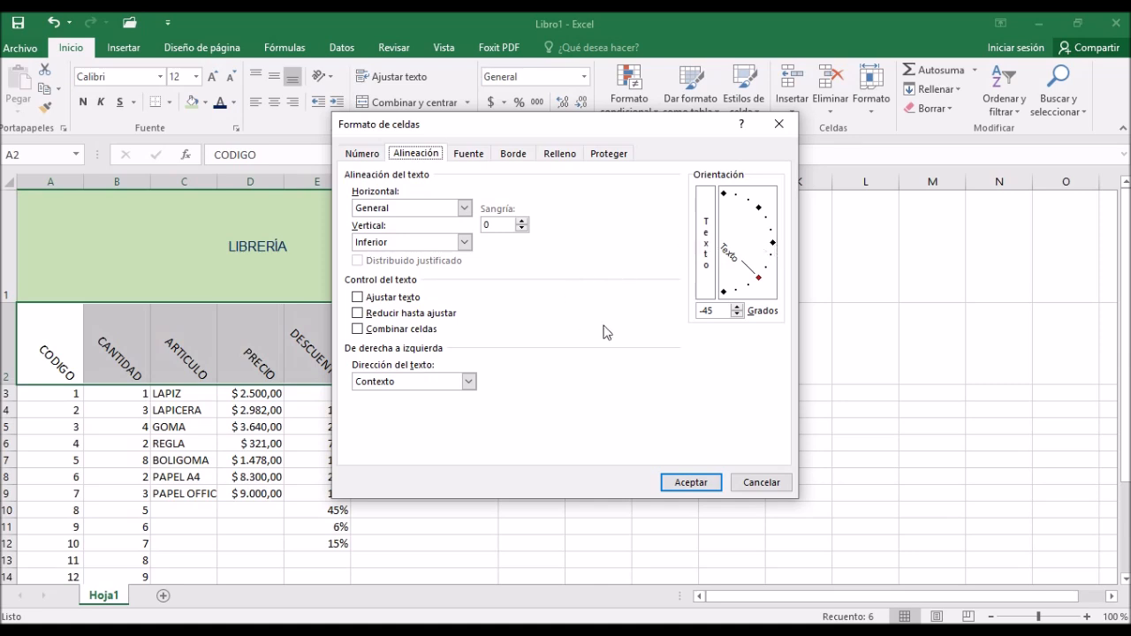
{"action": "left_click", "coordinate": [757, 288]}
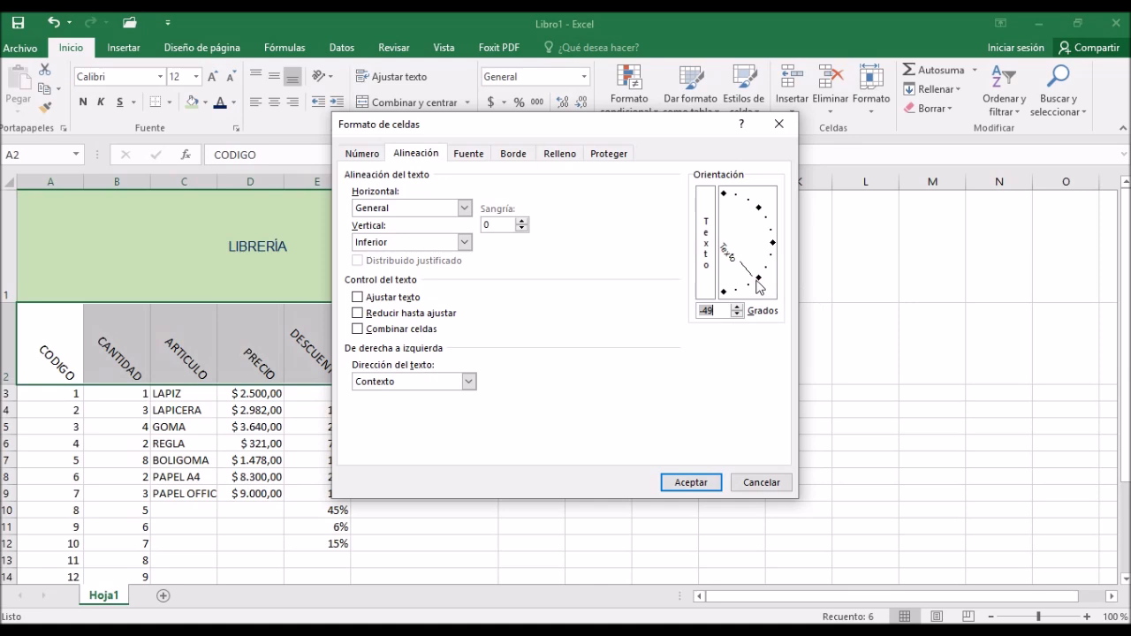
{"action": "left_click_drag", "start_coordinate": [758, 287], "coordinate": [780, 250]}
{"action": "left_click", "coordinate": [700, 483]}
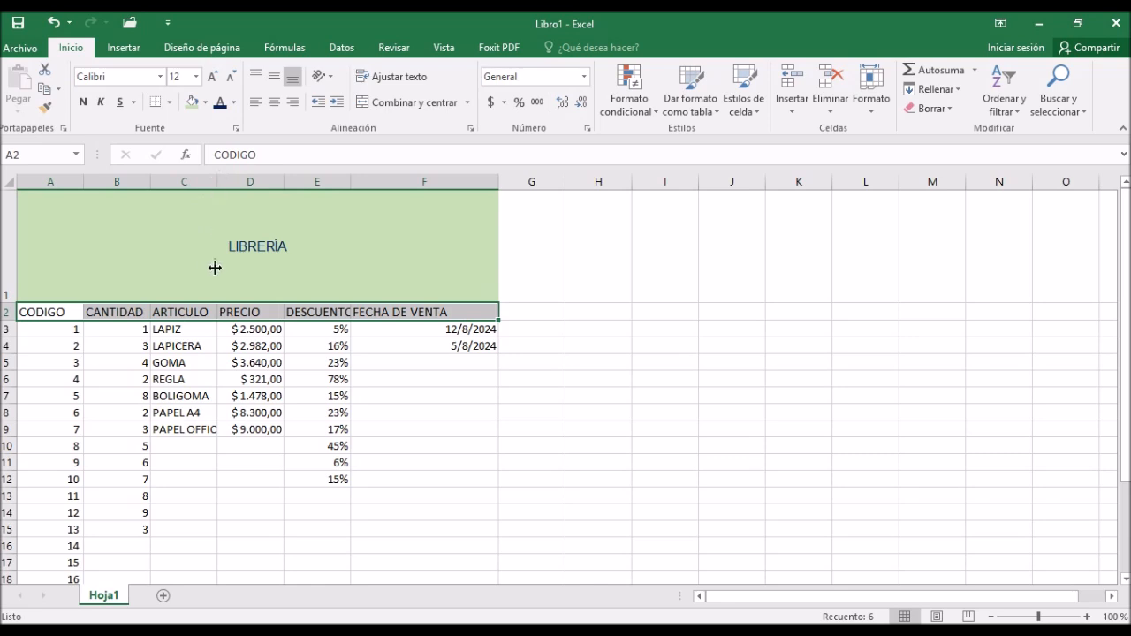
Step: Wrap the text in the ARTICULO cells C3:C21
{"action": "left_click", "coordinate": [200, 434]}
{"action": "left_click_drag", "start_coordinate": [203, 333], "coordinate": [184, 508]}
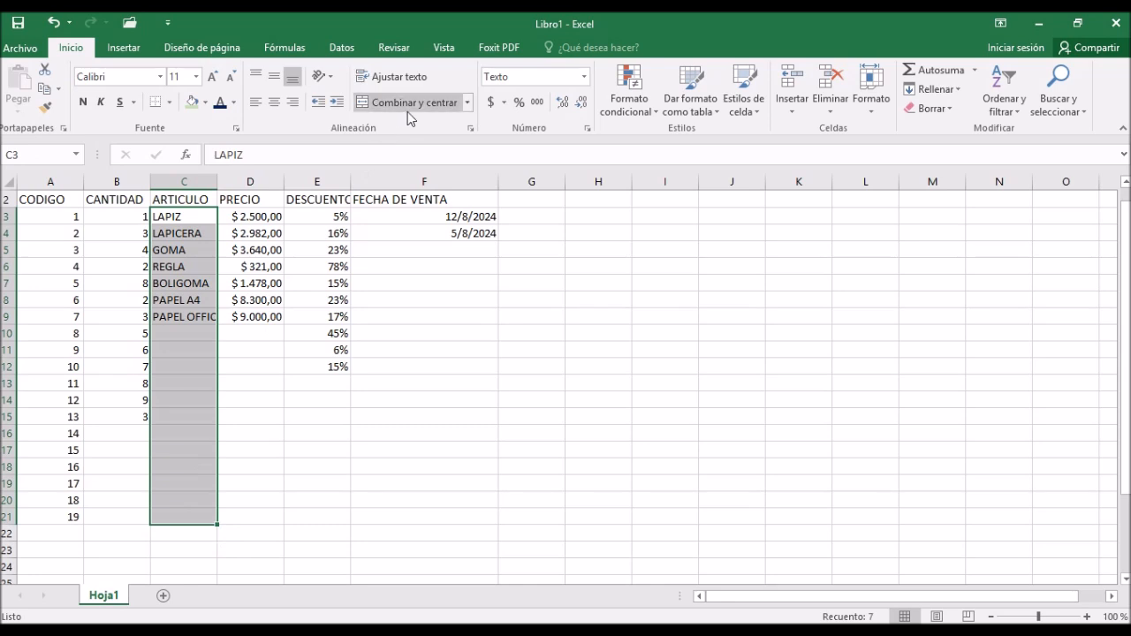
{"action": "left_click", "coordinate": [410, 84]}
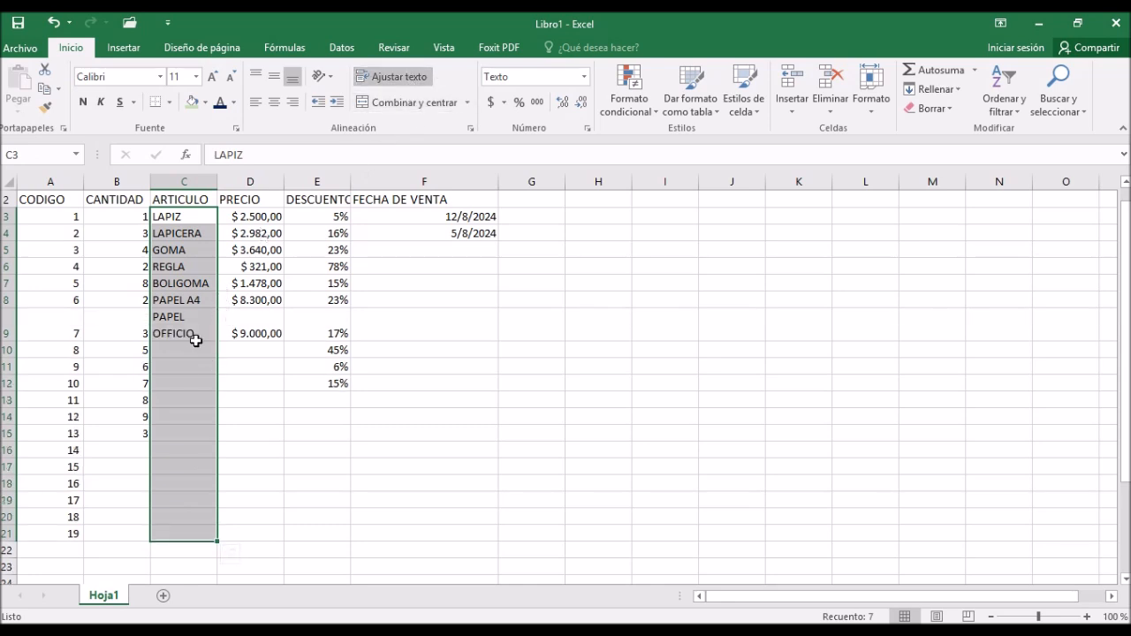
Step: Turn off text wrapping for the PAPEL OFFICIO cell C9
{"action": "left_click", "coordinate": [196, 341]}
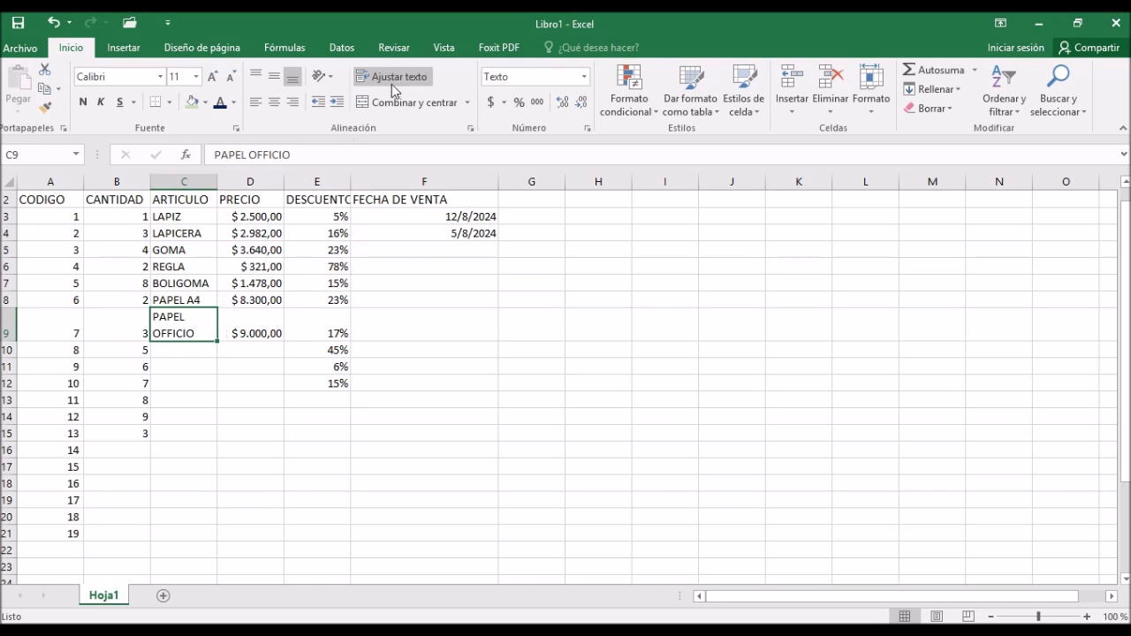
{"action": "left_click_drag", "start_coordinate": [195, 218], "coordinate": [162, 546]}
{"action": "left_click", "coordinate": [187, 325]}
{"action": "left_click", "coordinate": [422, 83]}
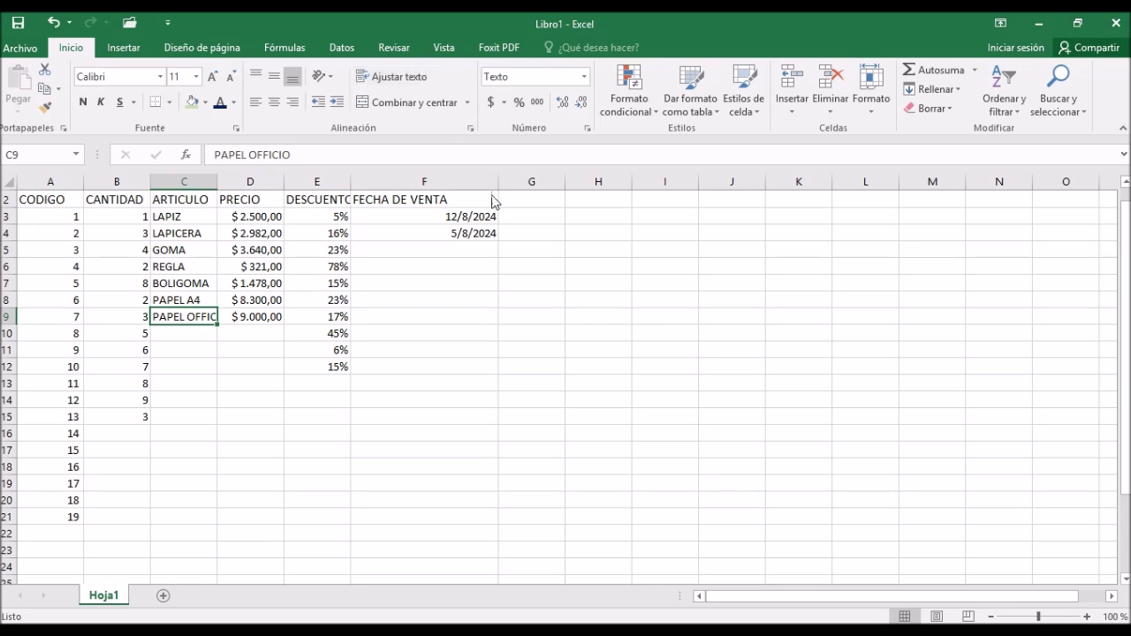
Step: Set the column headings in A2:F2 to the Arial font with bold and underline
{"action": "scroll", "coordinate": [429, 254], "scroll_direction": "up", "scroll_amount": 1}
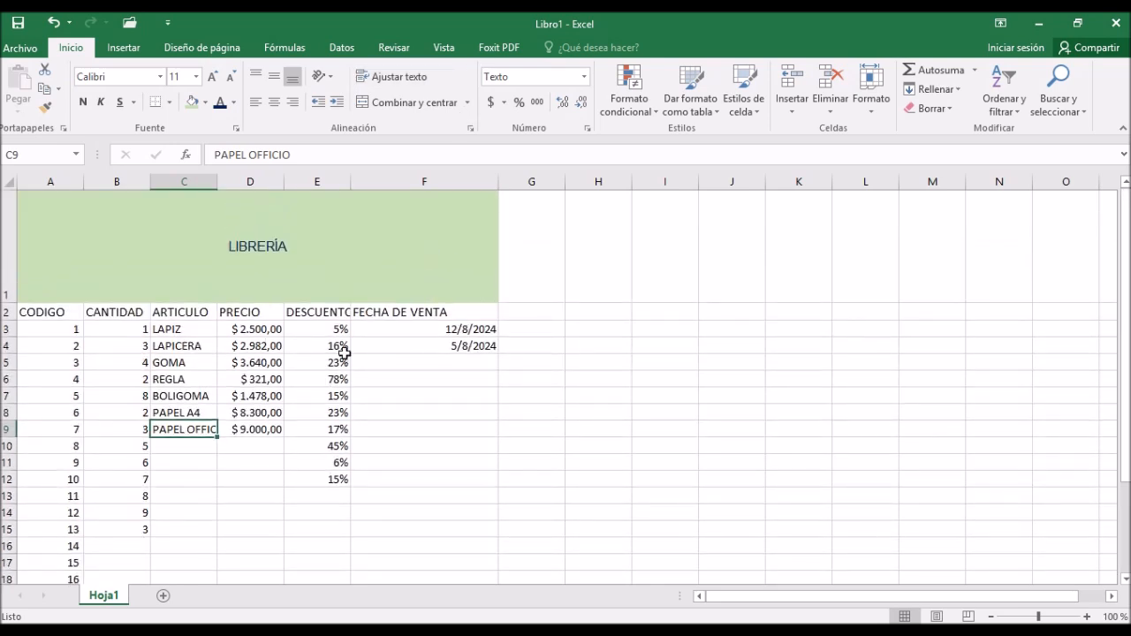
{"action": "left_click_drag", "start_coordinate": [38, 311], "coordinate": [442, 308]}
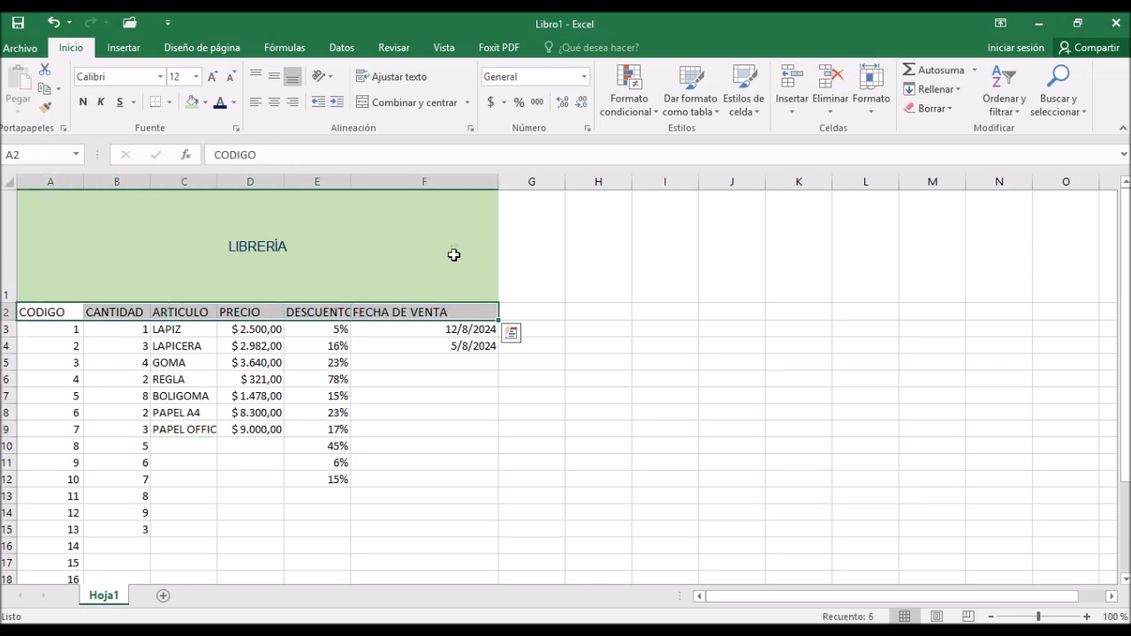
{"action": "left_click", "coordinate": [160, 77]}
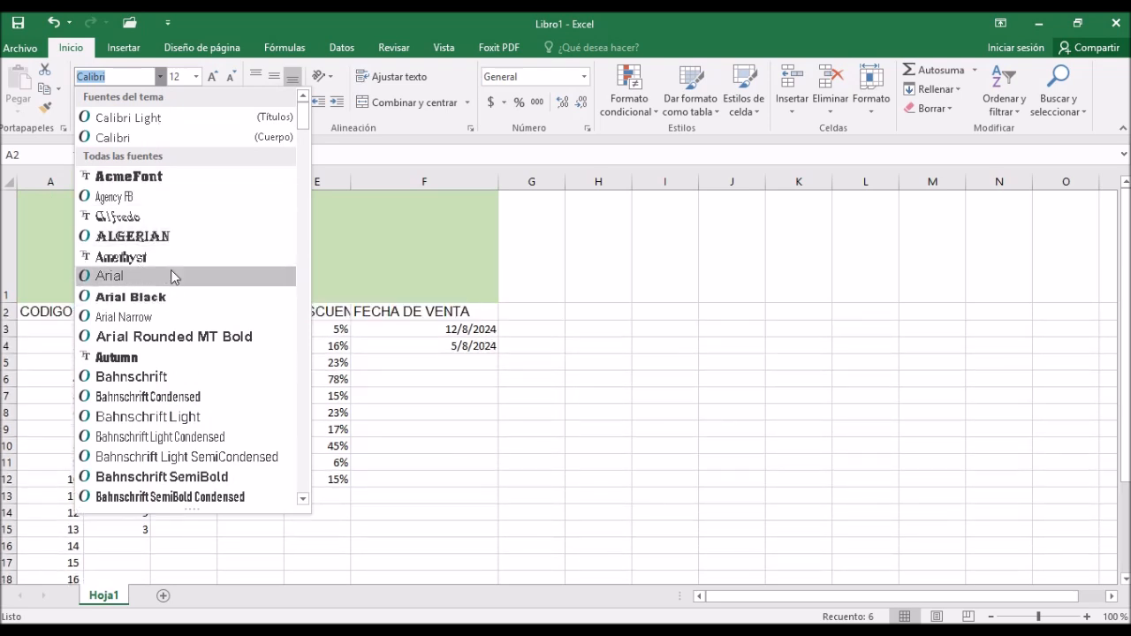
{"action": "left_click", "coordinate": [170, 274]}
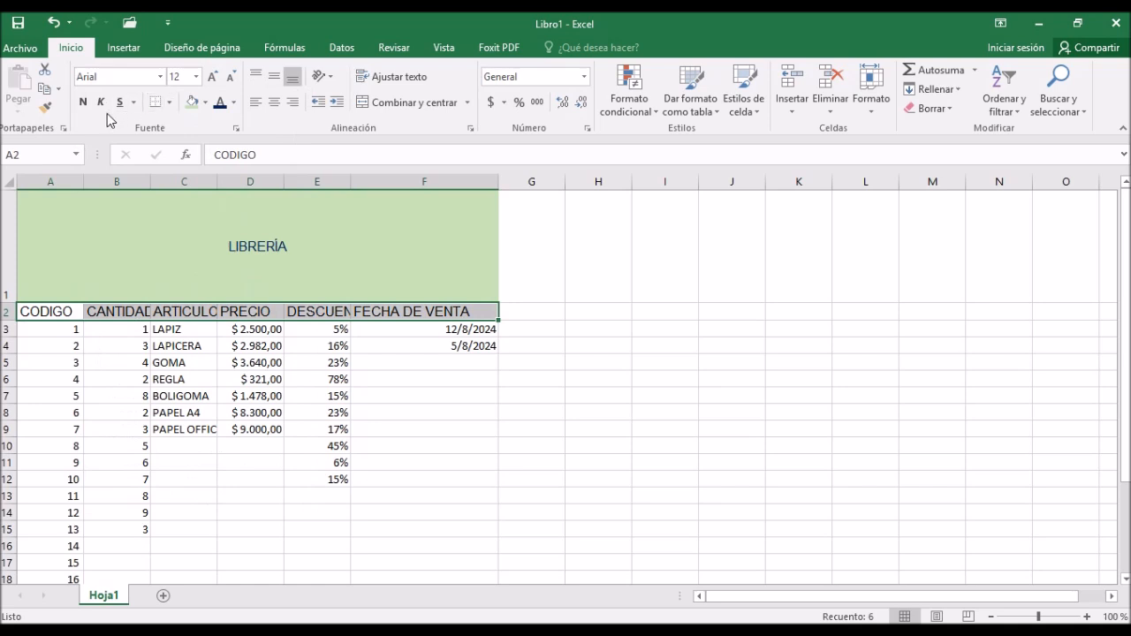
{"action": "left_click", "coordinate": [84, 102]}
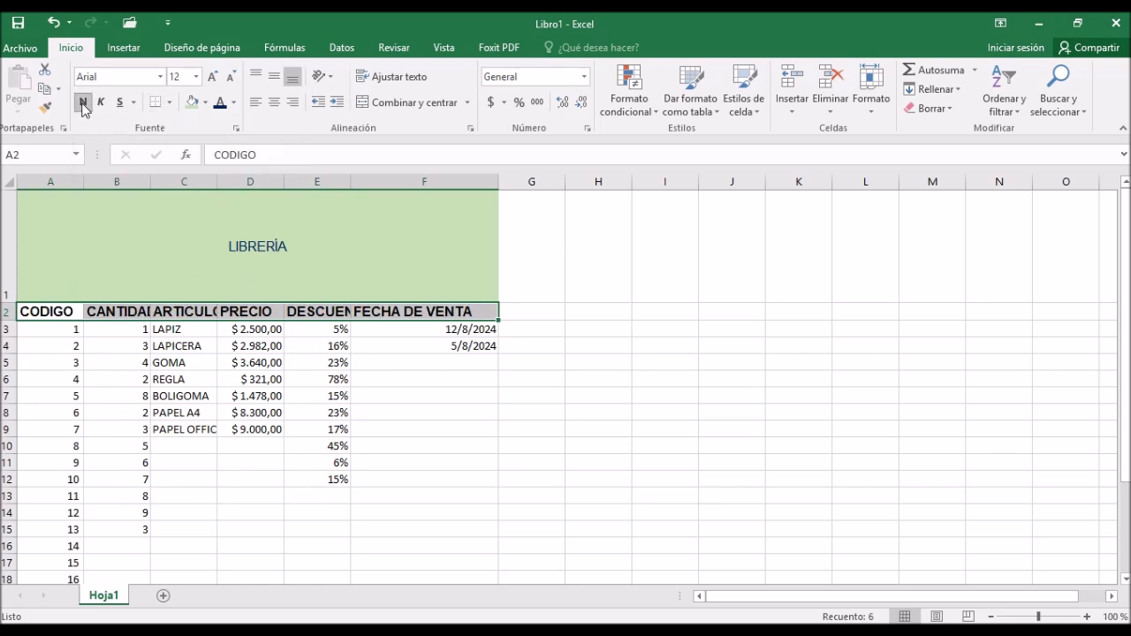
{"action": "left_click", "coordinate": [115, 105]}
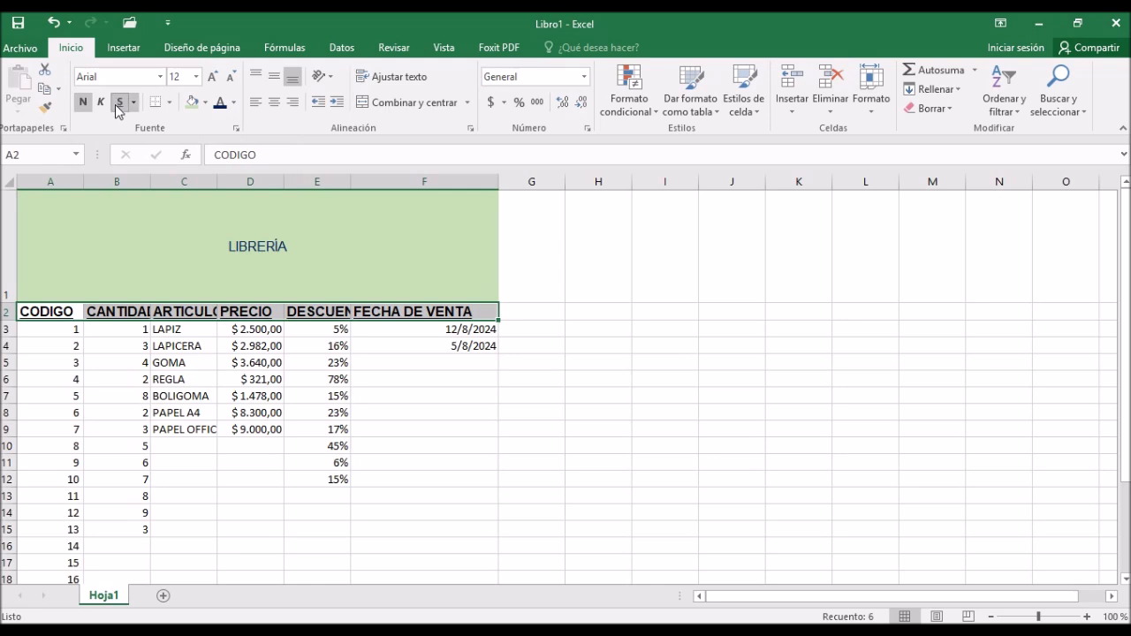
{"action": "right_click", "coordinate": [115, 105]}
{"action": "left_click", "coordinate": [401, 368]}
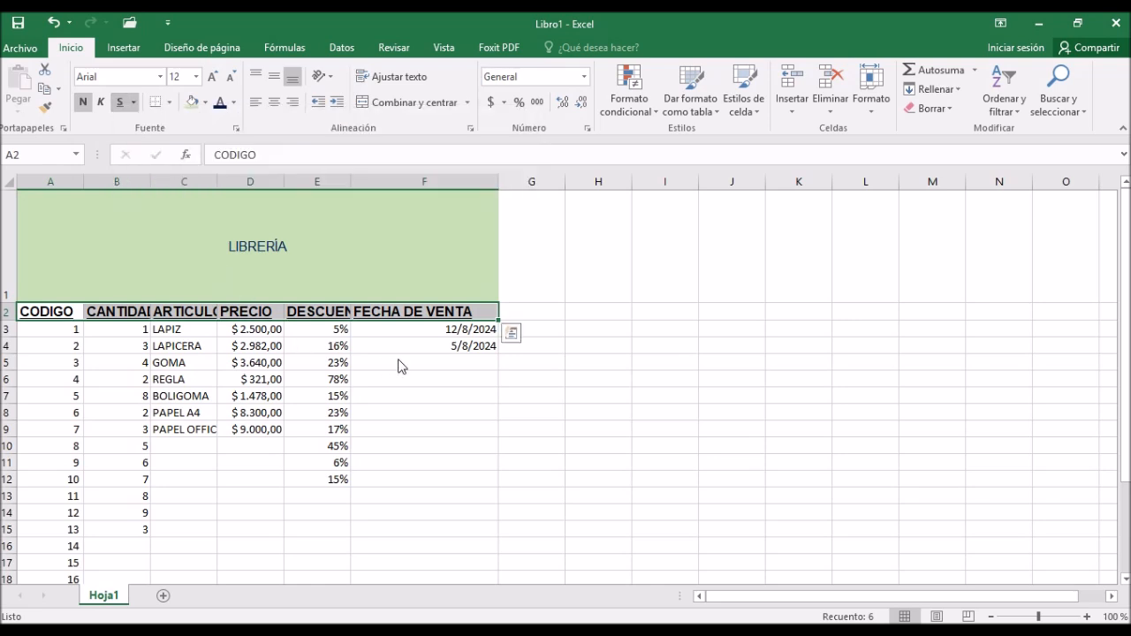
{"action": "left_click", "coordinate": [353, 357]}
Step: Center the LIBRERÍA title and the column headings in A1:F2 horizontally and vertically
{"action": "left_click_drag", "start_coordinate": [36, 312], "coordinate": [231, 221]}
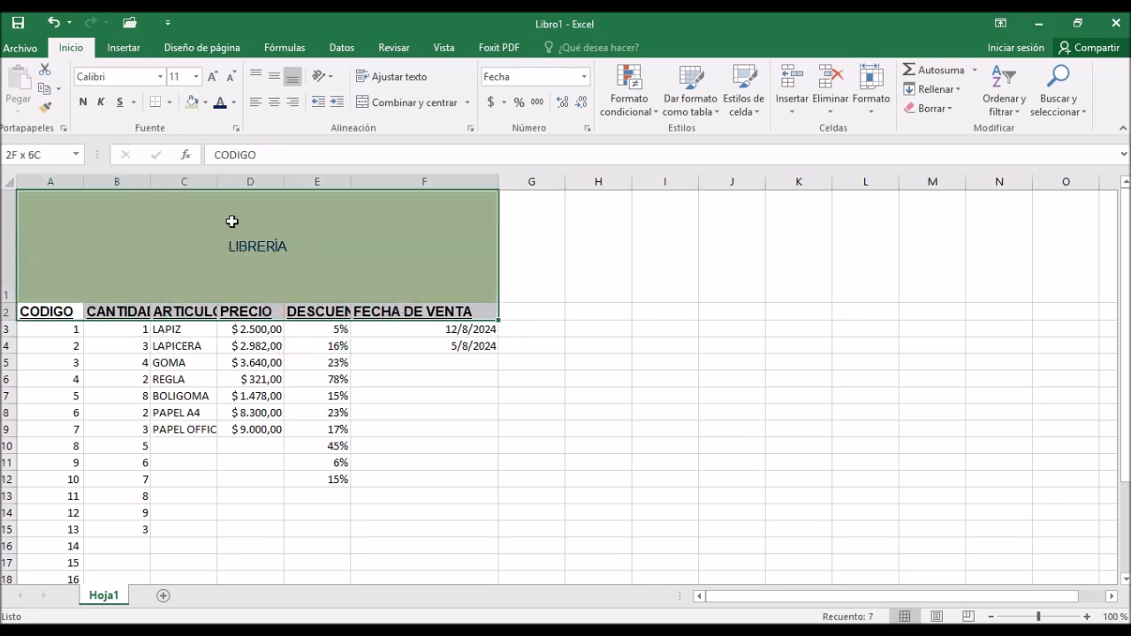
{"action": "left_click", "coordinate": [120, 102]}
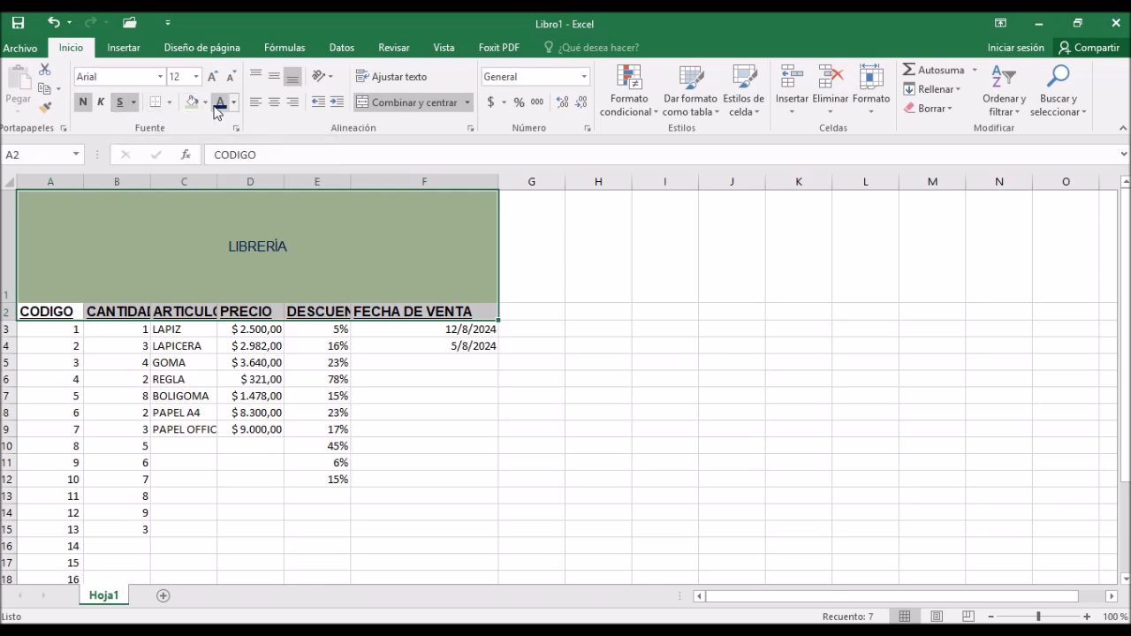
{"action": "left_click", "coordinate": [274, 102]}
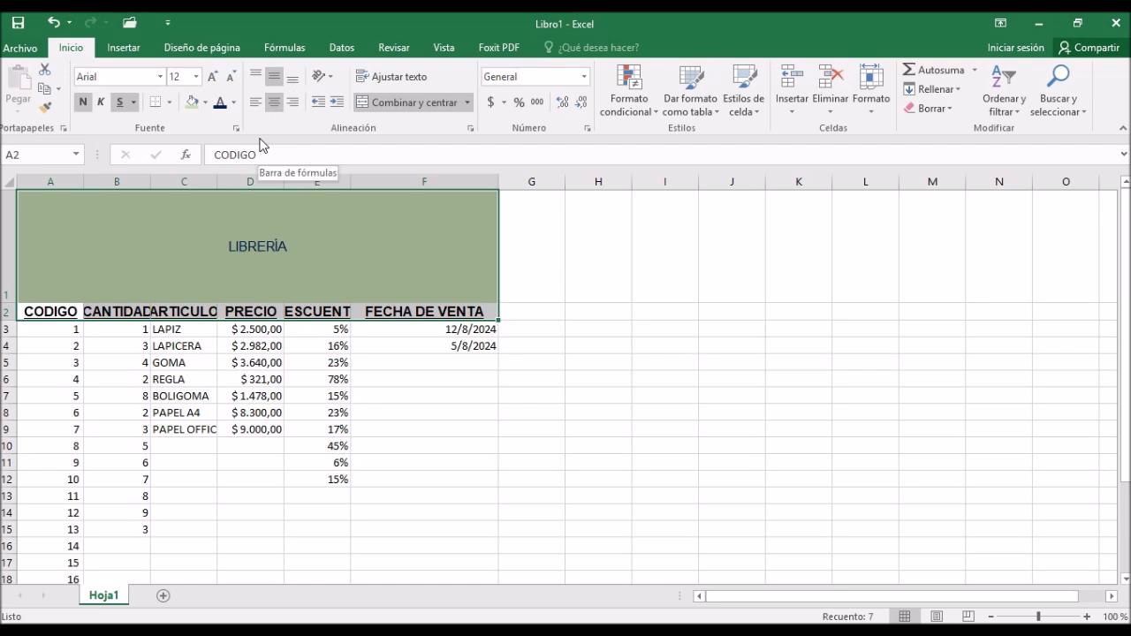
Step: Fill the title and headings in A1:F2 with a stronger light green and color their text orange
{"action": "left_click", "coordinate": [205, 103]}
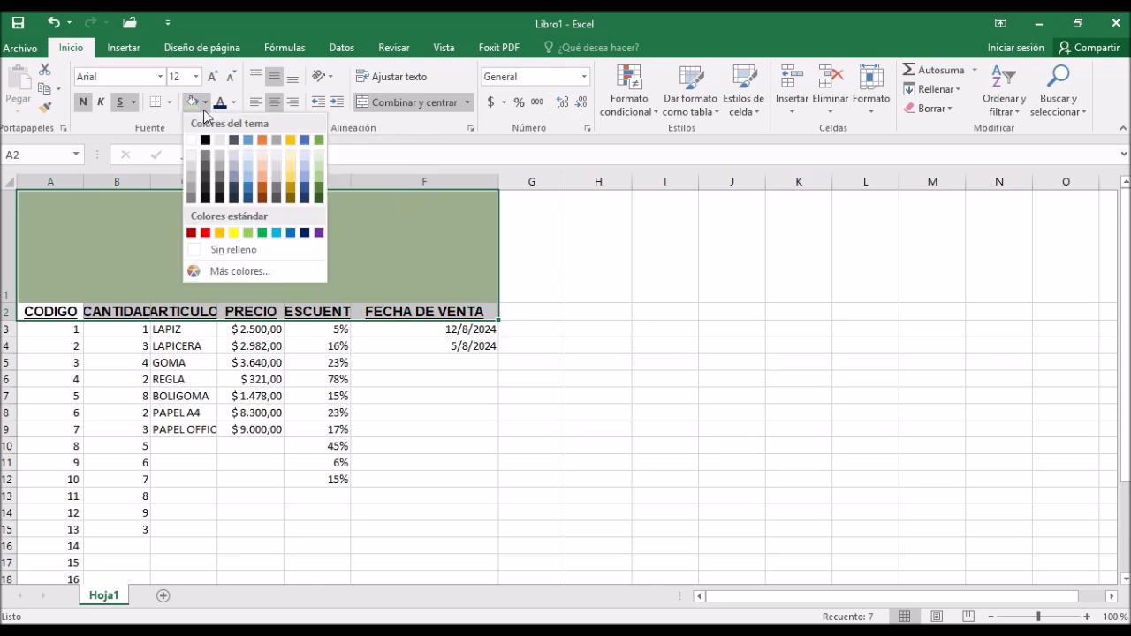
{"action": "left_click", "coordinate": [318, 182]}
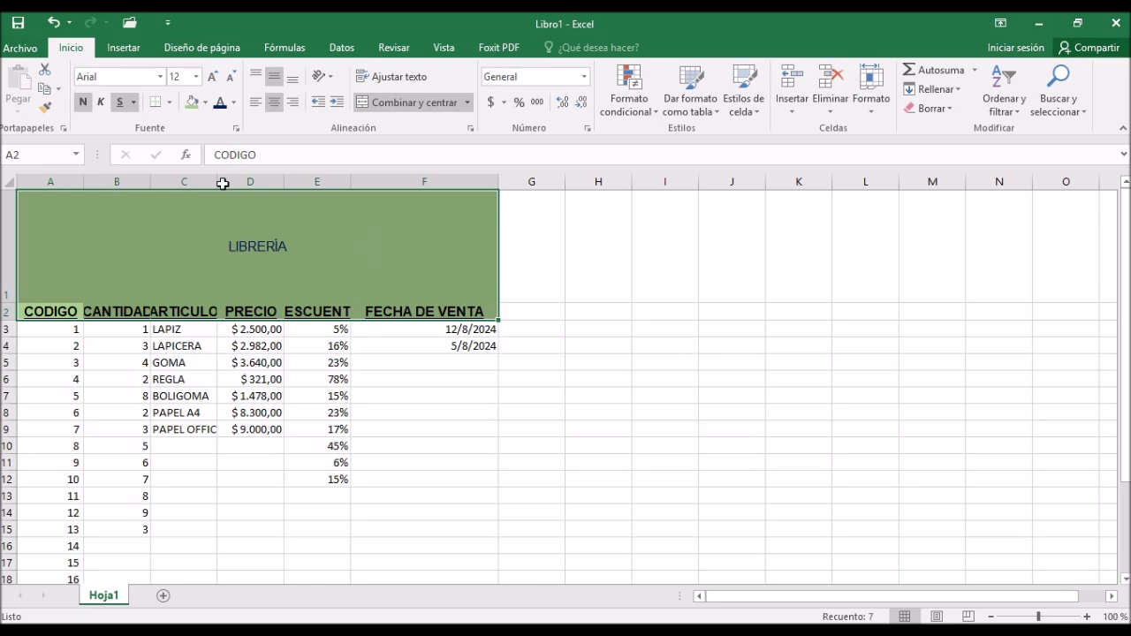
{"action": "left_click", "coordinate": [236, 105]}
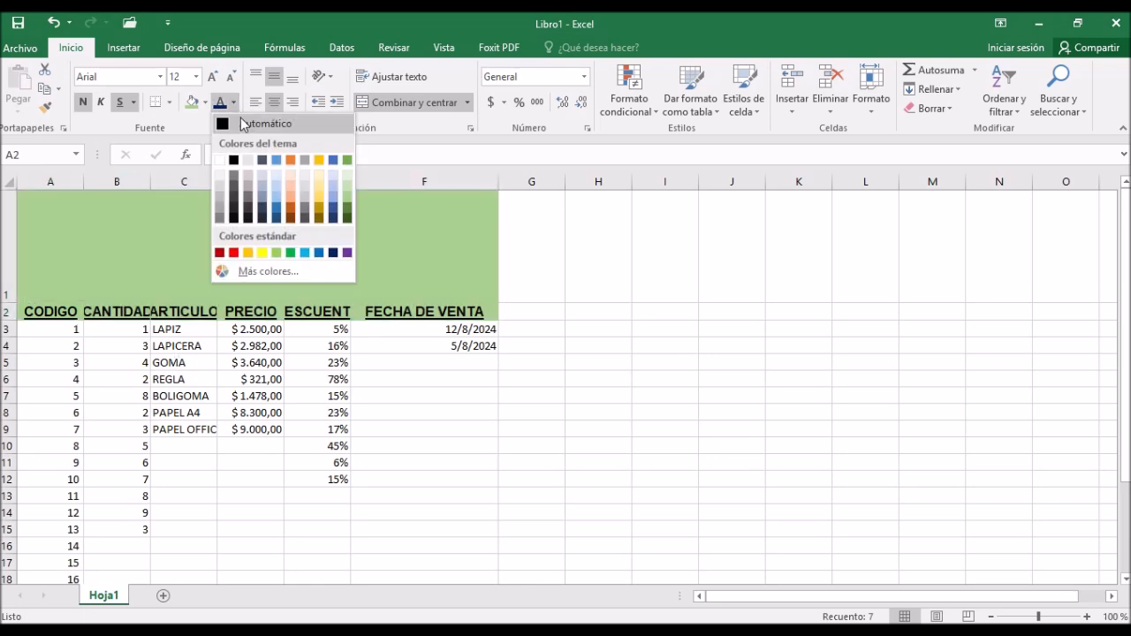
{"action": "left_click", "coordinate": [291, 162]}
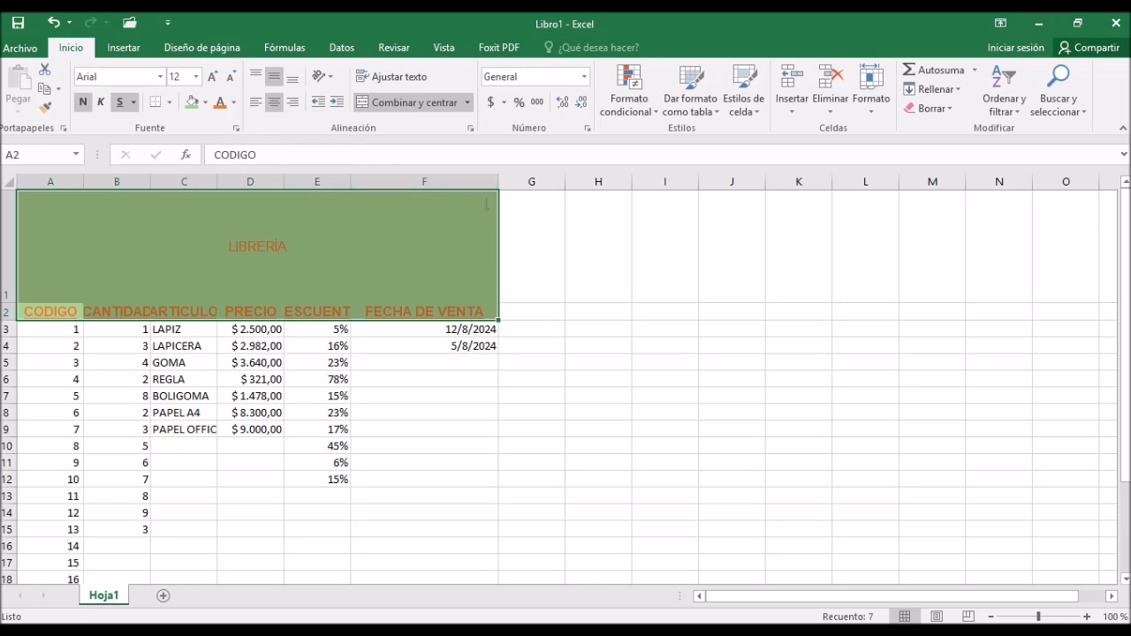
{"action": "left_click", "coordinate": [531, 195]}
Step: Try larger font sizes on the headings in A2:F2 and reduce them to size 11
{"action": "left_click_drag", "start_coordinate": [323, 239], "coordinate": [311, 308]}
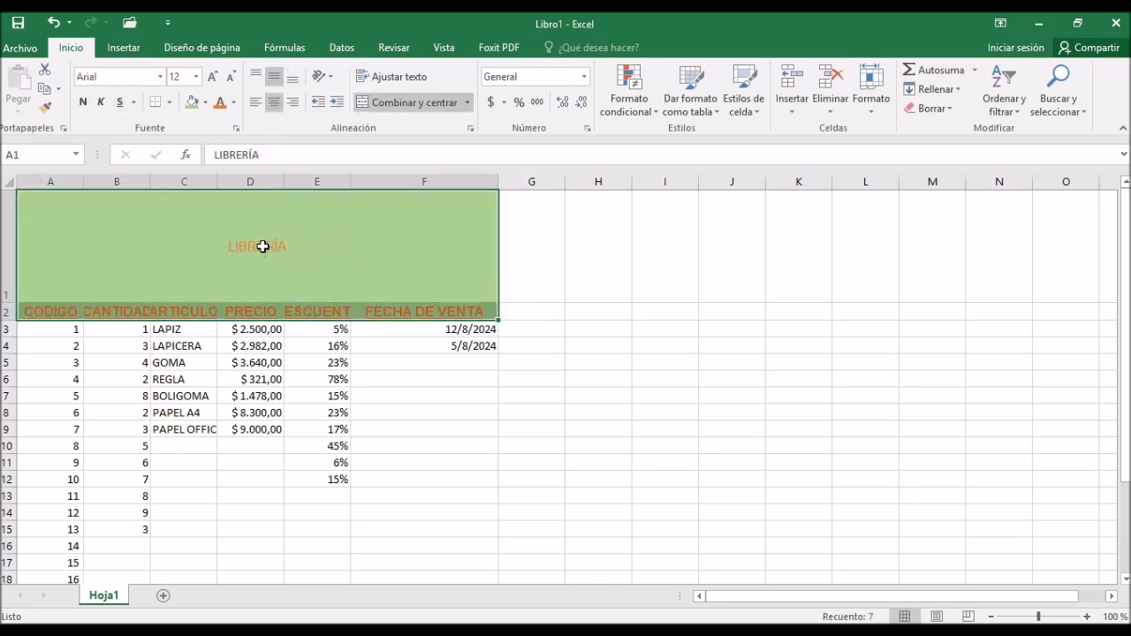
{"action": "left_click", "coordinate": [204, 307]}
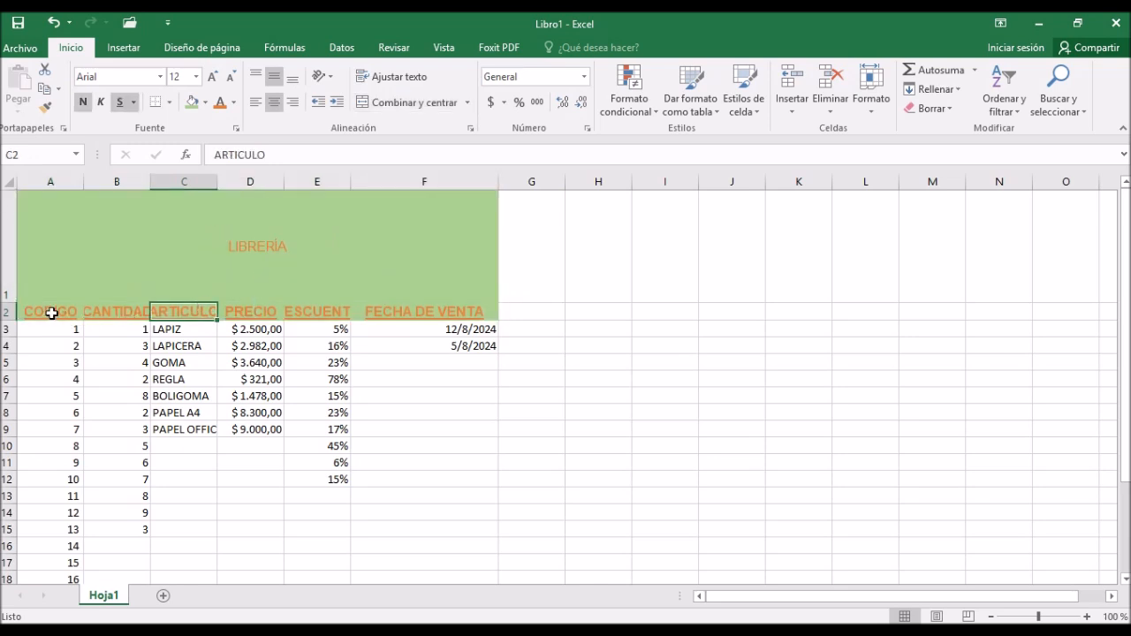
{"action": "left_click_drag", "start_coordinate": [52, 313], "coordinate": [482, 307]}
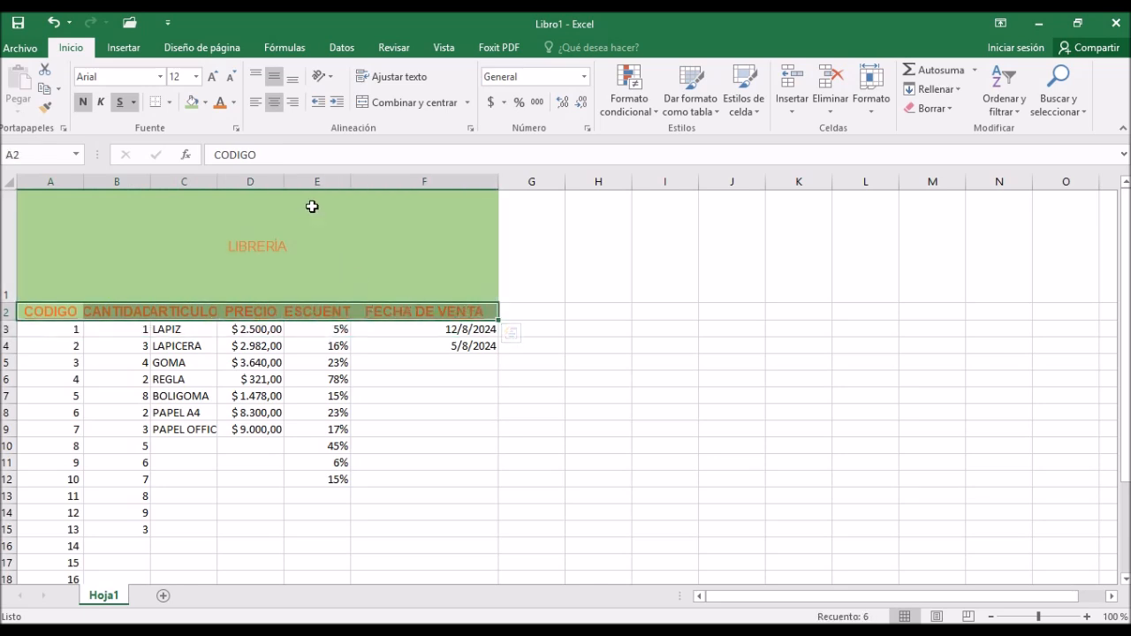
{"action": "left_click", "coordinate": [212, 78]}
{"action": "left_click", "coordinate": [212, 78]}
{"action": "left_click", "coordinate": [213, 78]}
{"action": "left_click", "coordinate": [236, 77]}
{"action": "left_click", "coordinate": [237, 78]}
{"action": "left_click", "coordinate": [237, 78]}
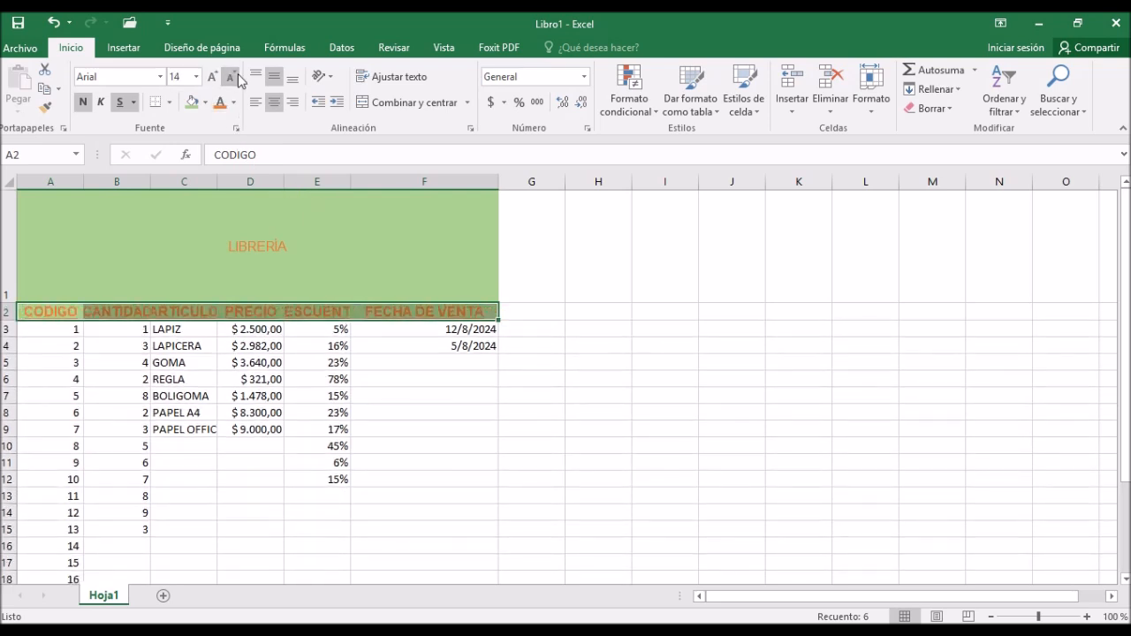
{"action": "left_click", "coordinate": [237, 78]}
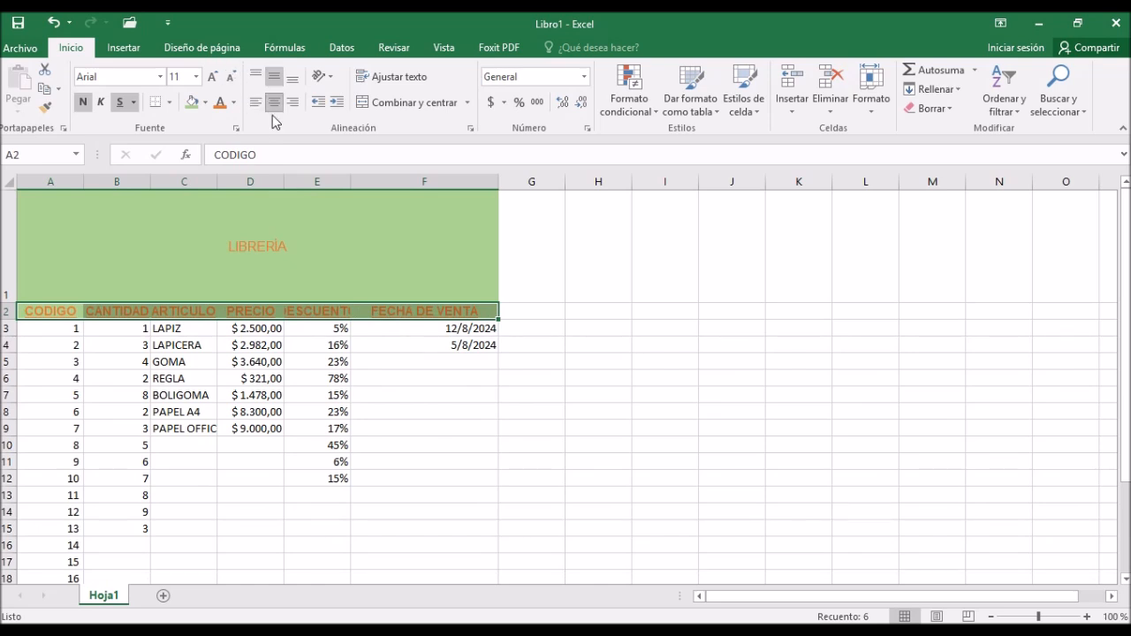
{"action": "left_click", "coordinate": [330, 78]}
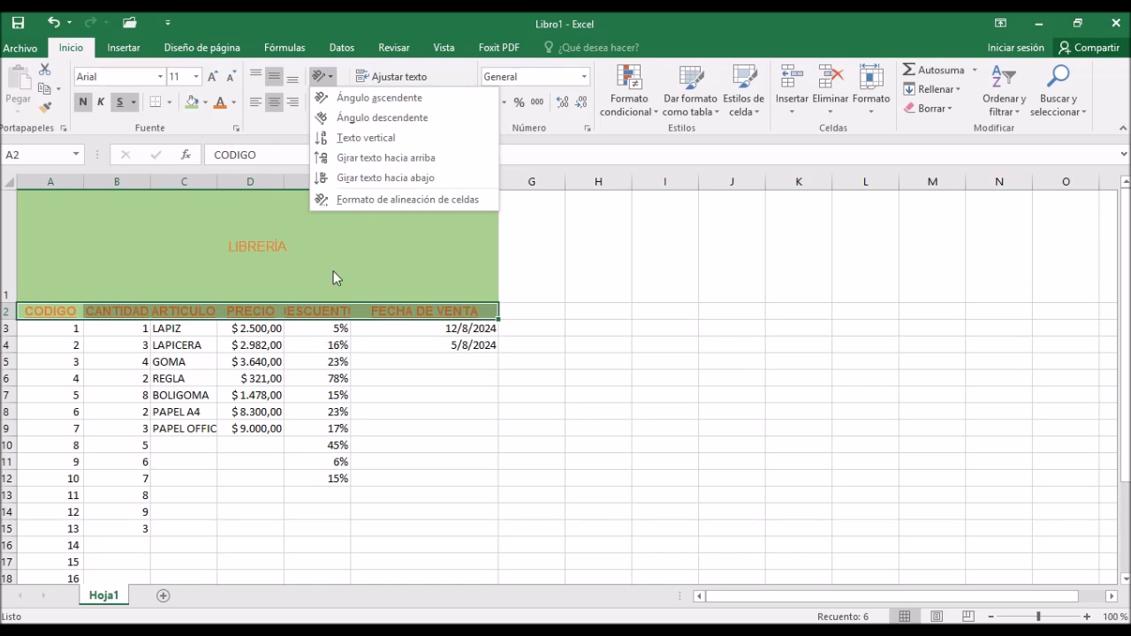
{"action": "key", "text": "Escape"}
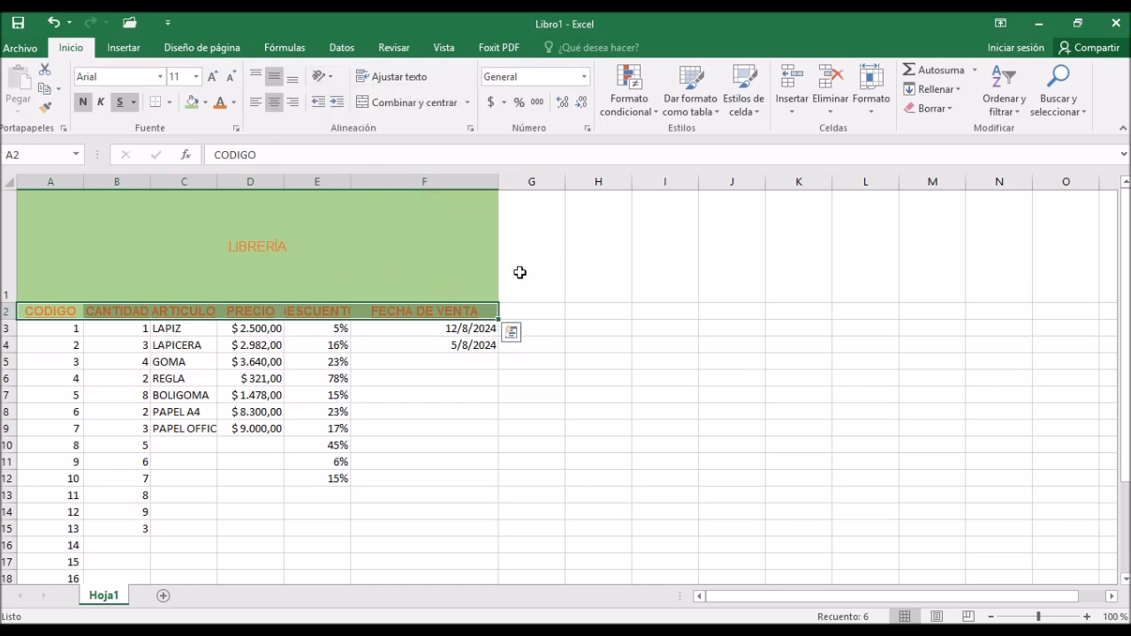
Step: Autofit column E so that its width matches the DESCUENTO heading
{"action": "left_click", "coordinate": [46, 335]}
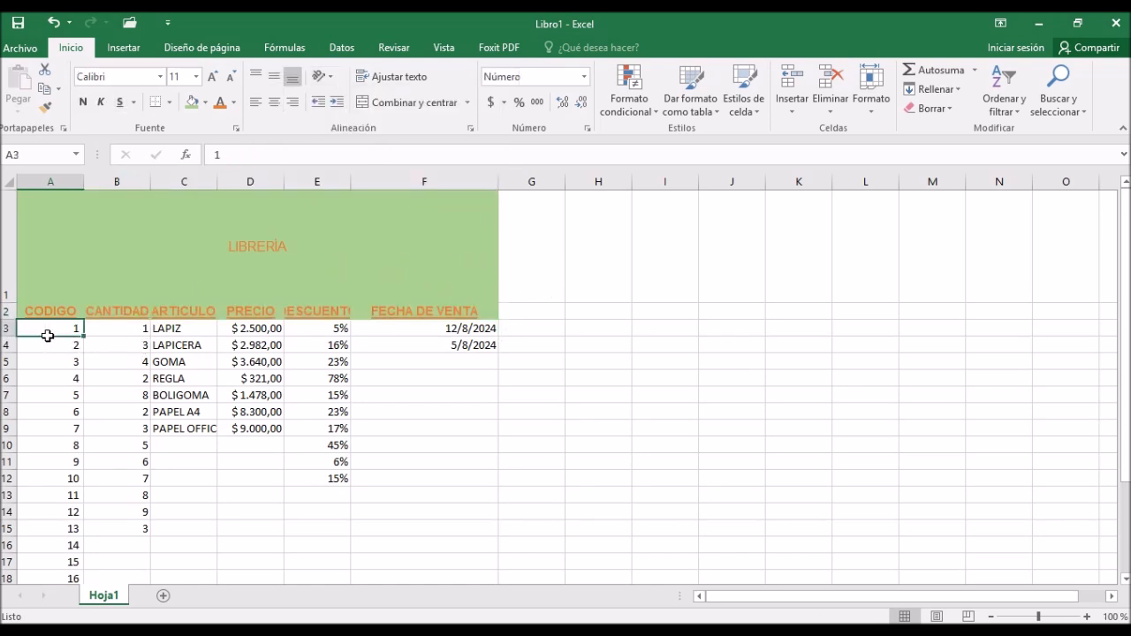
{"action": "scroll", "coordinate": [48, 336], "scroll_direction": "down", "scroll_amount": 3}
{"action": "scroll", "coordinate": [48, 336], "scroll_direction": "up", "scroll_amount": 3}
{"action": "double_click", "coordinate": [353, 181]}
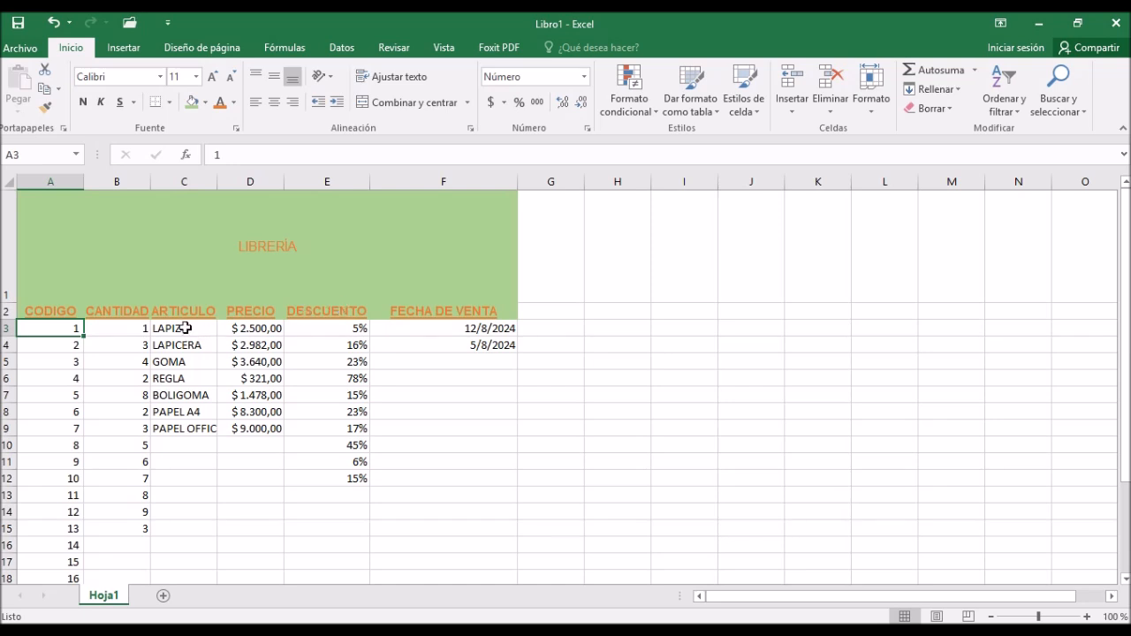
{"action": "left_click_drag", "start_coordinate": [42, 180], "coordinate": [449, 184]}
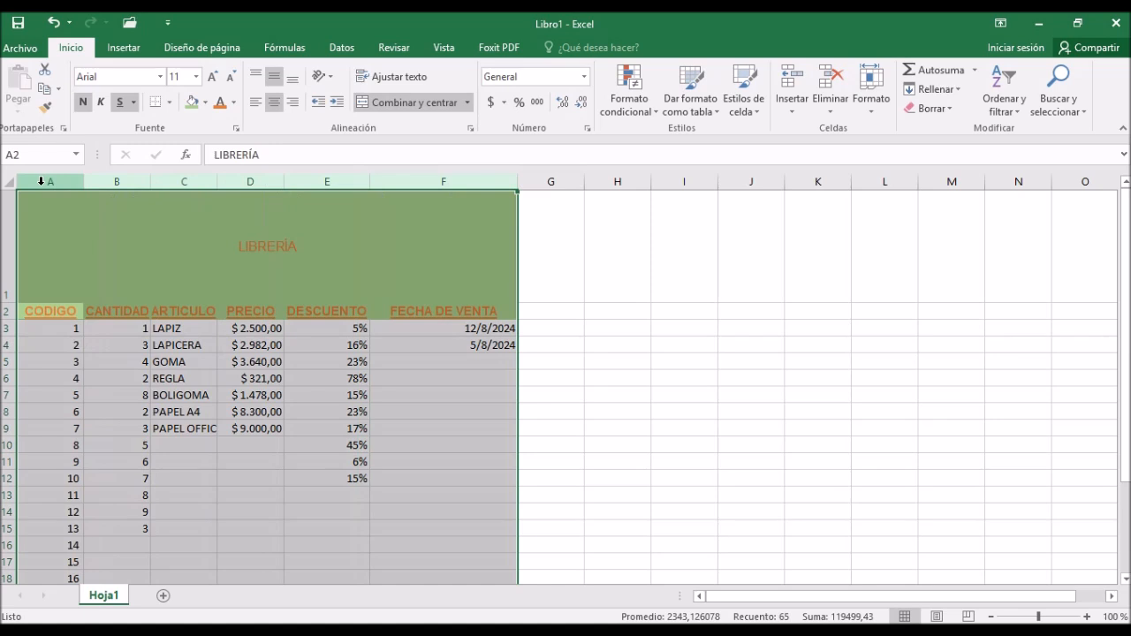
{"action": "left_click", "coordinate": [53, 183]}
{"action": "left_click", "coordinate": [112, 183]}
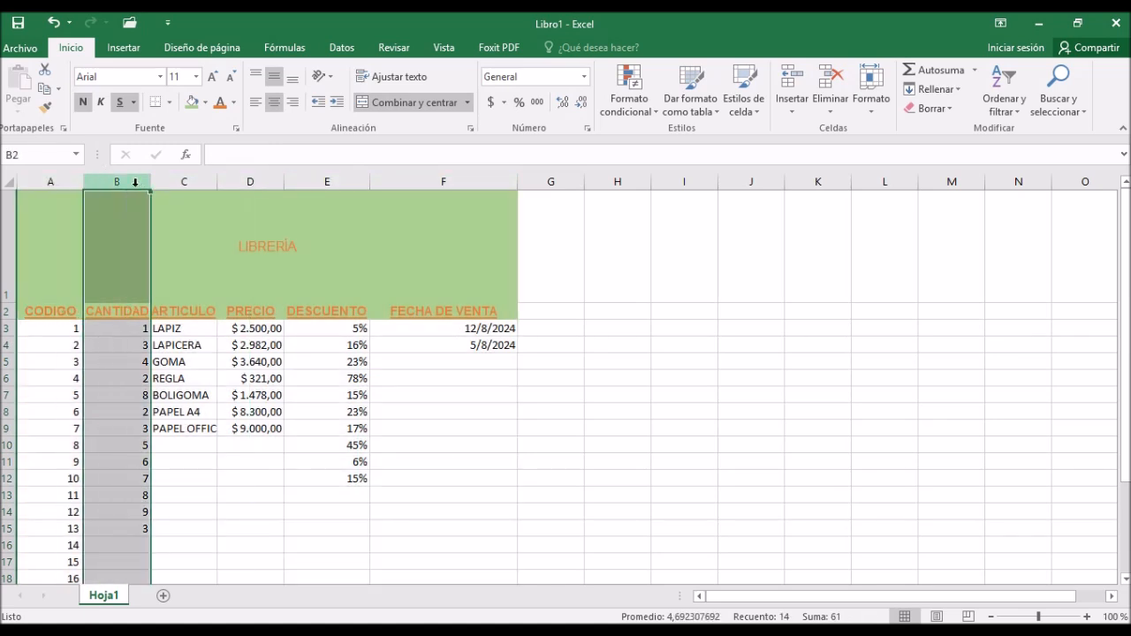
{"action": "left_click", "coordinate": [196, 182]}
{"action": "left_click", "coordinate": [255, 181]}
{"action": "left_click", "coordinate": [349, 177]}
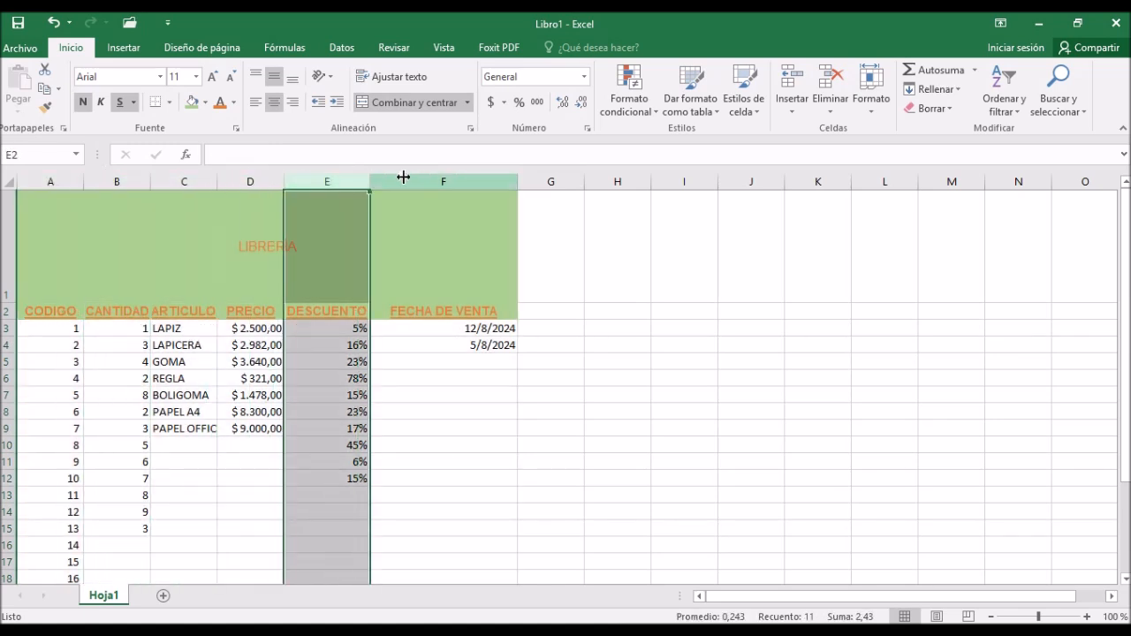
{"action": "left_click", "coordinate": [407, 178]}
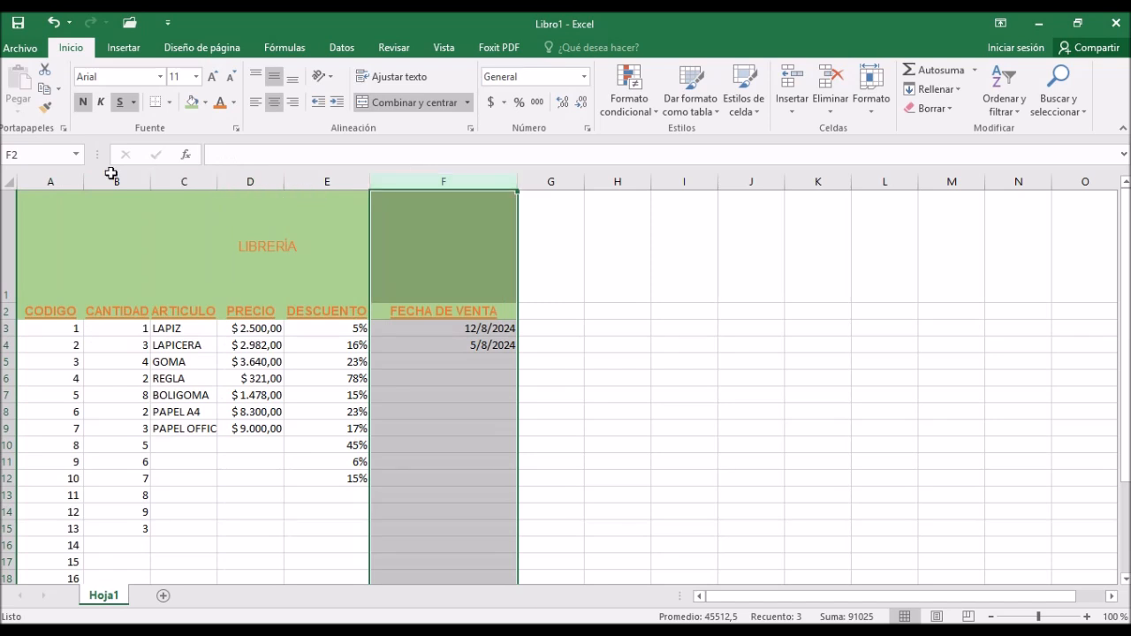
Step: Set the width of columns A through F to 30
{"action": "left_click_drag", "start_coordinate": [37, 183], "coordinate": [431, 168]}
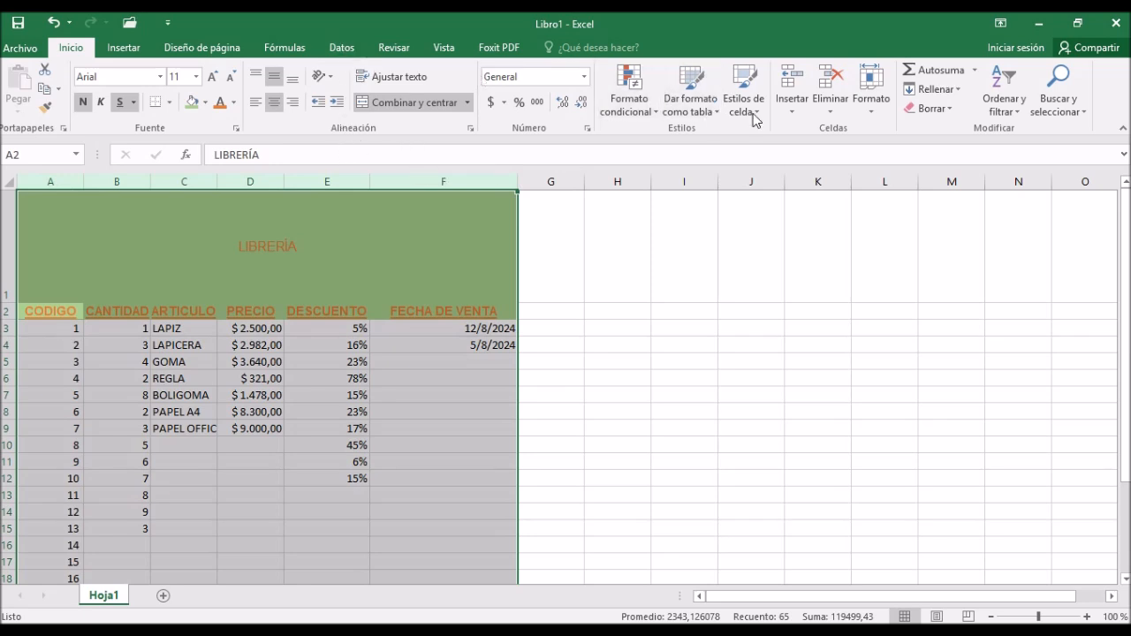
{"action": "left_click", "coordinate": [876, 104]}
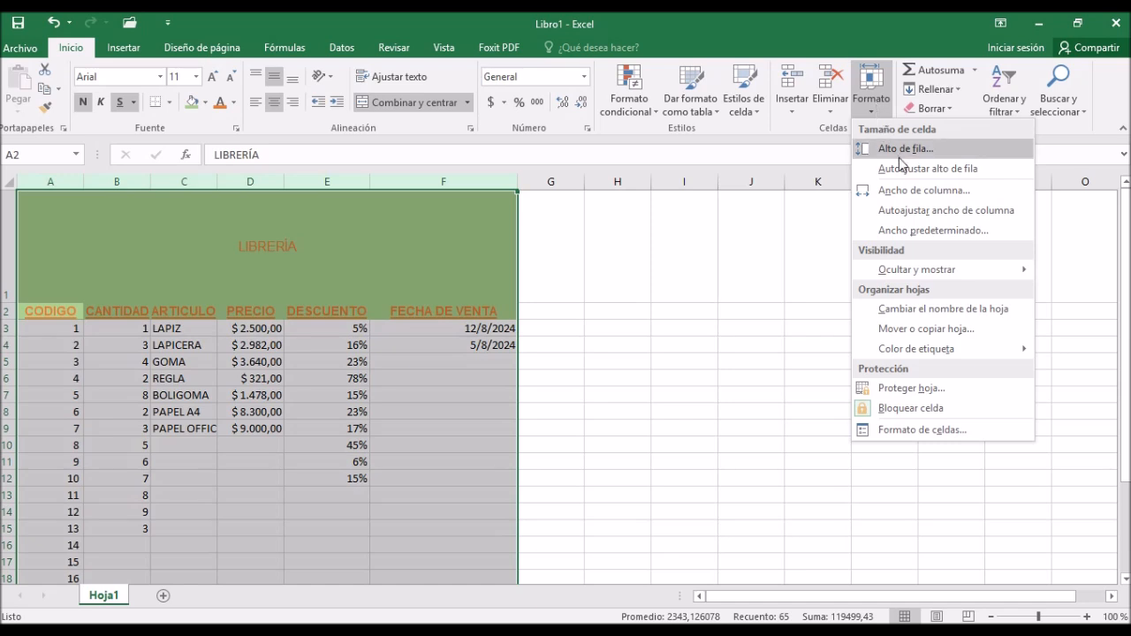
{"action": "left_click", "coordinate": [926, 193]}
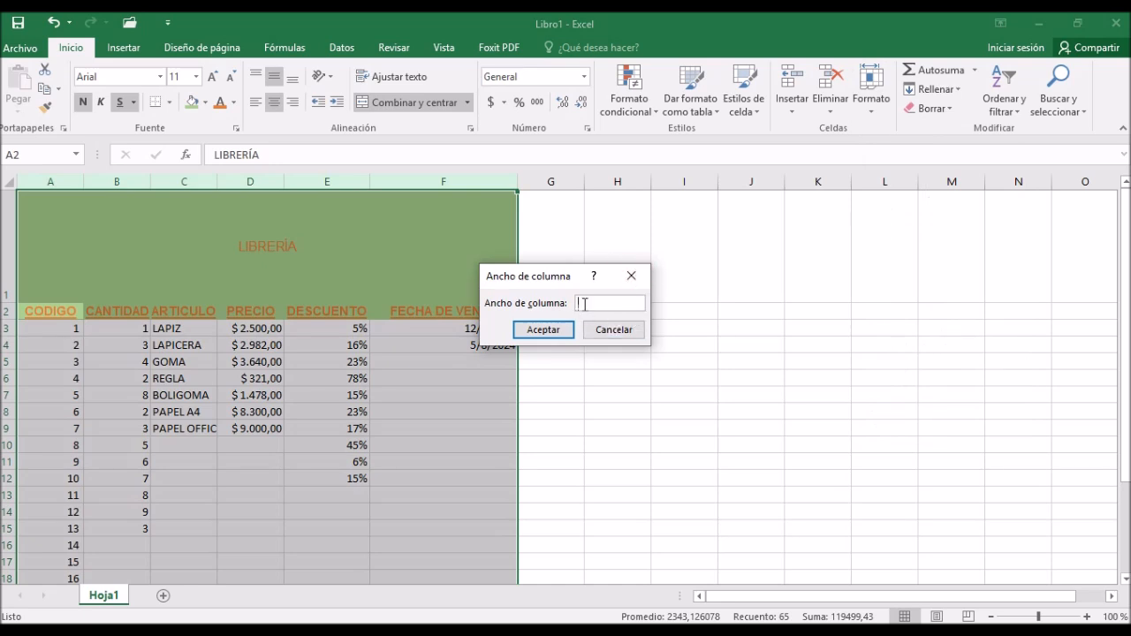
{"action": "type", "text": "30"}
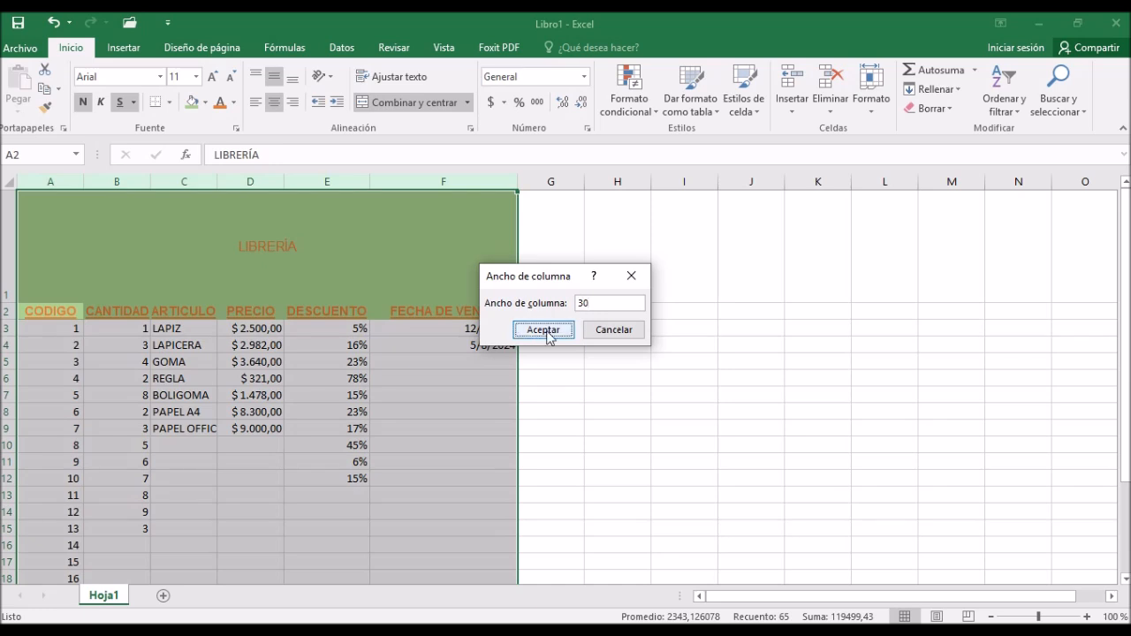
{"action": "left_click", "coordinate": [557, 329]}
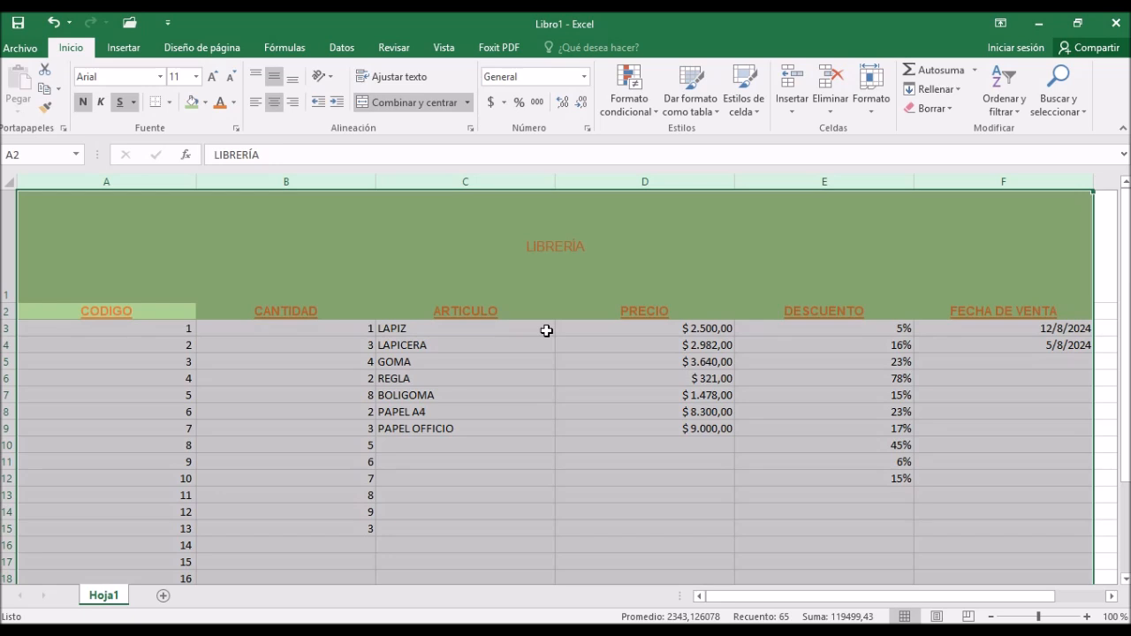
Step: Set the height of rows 1 through 14 to 10
{"action": "left_click", "coordinate": [7, 255]}
{"action": "left_click_drag", "start_coordinate": [7, 255], "coordinate": [4, 509]}
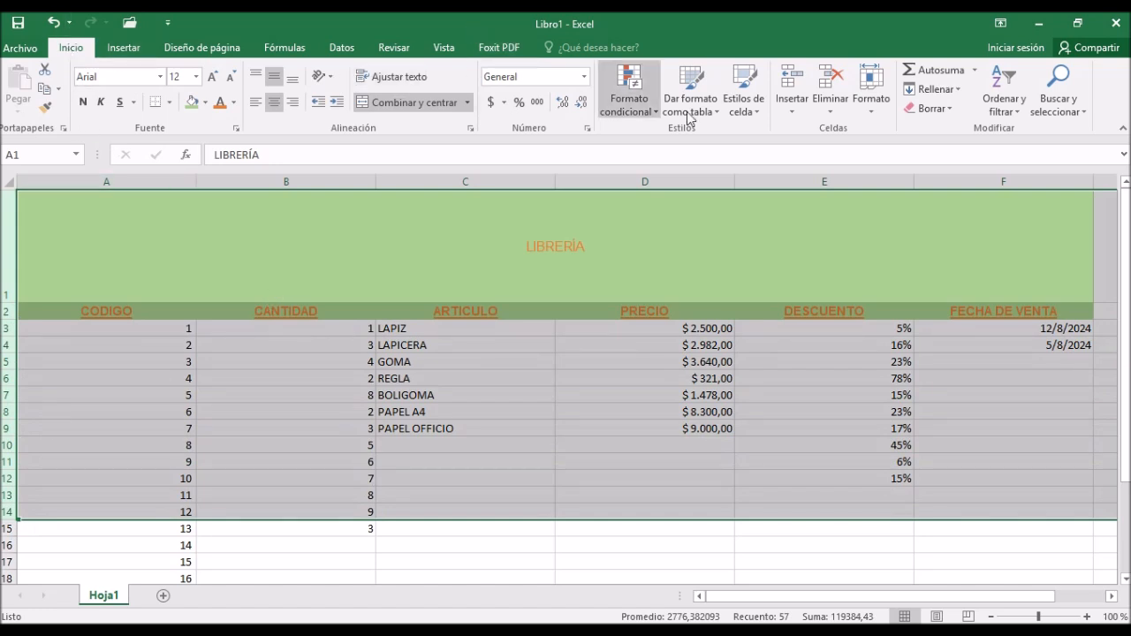
{"action": "left_click", "coordinate": [874, 117]}
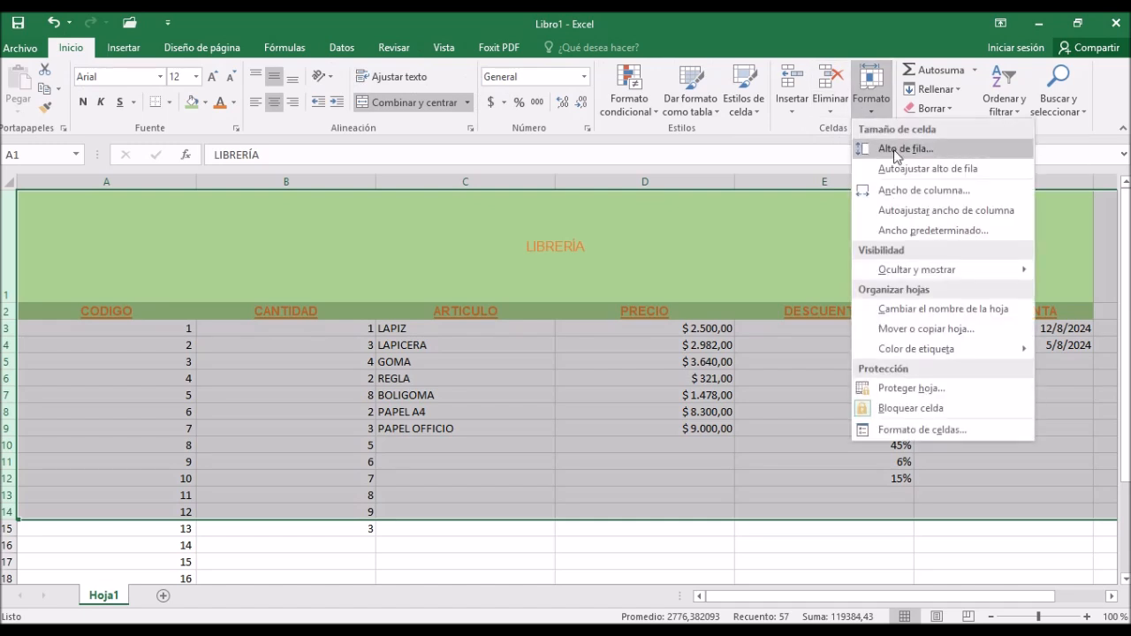
{"action": "left_click", "coordinate": [893, 150]}
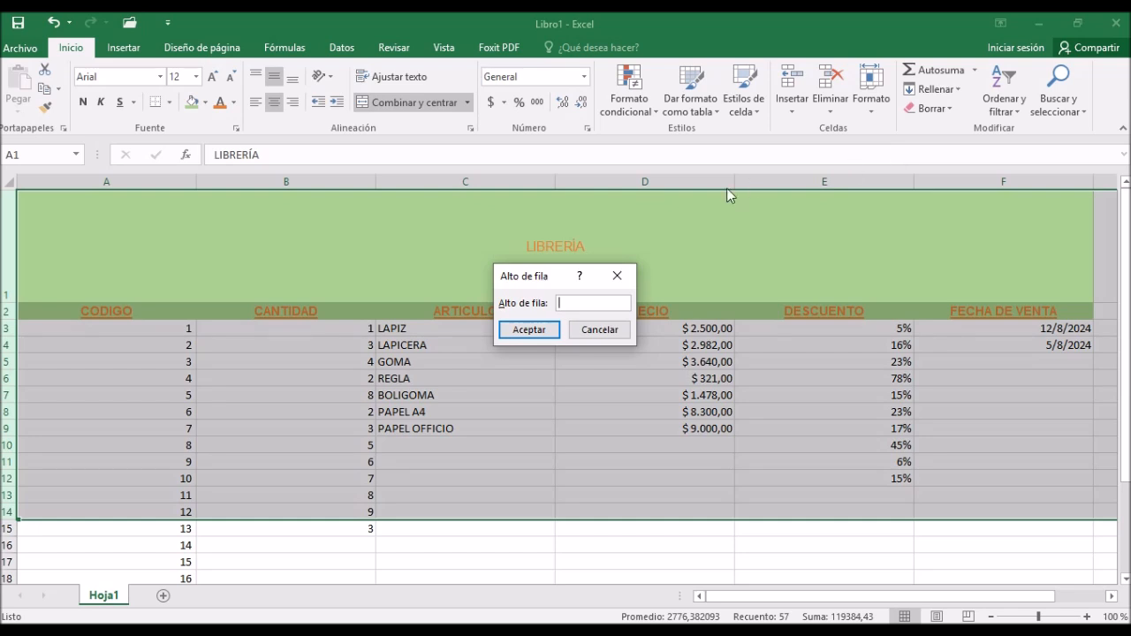
{"action": "type", "text": "10"}
{"action": "left_click", "coordinate": [554, 335]}
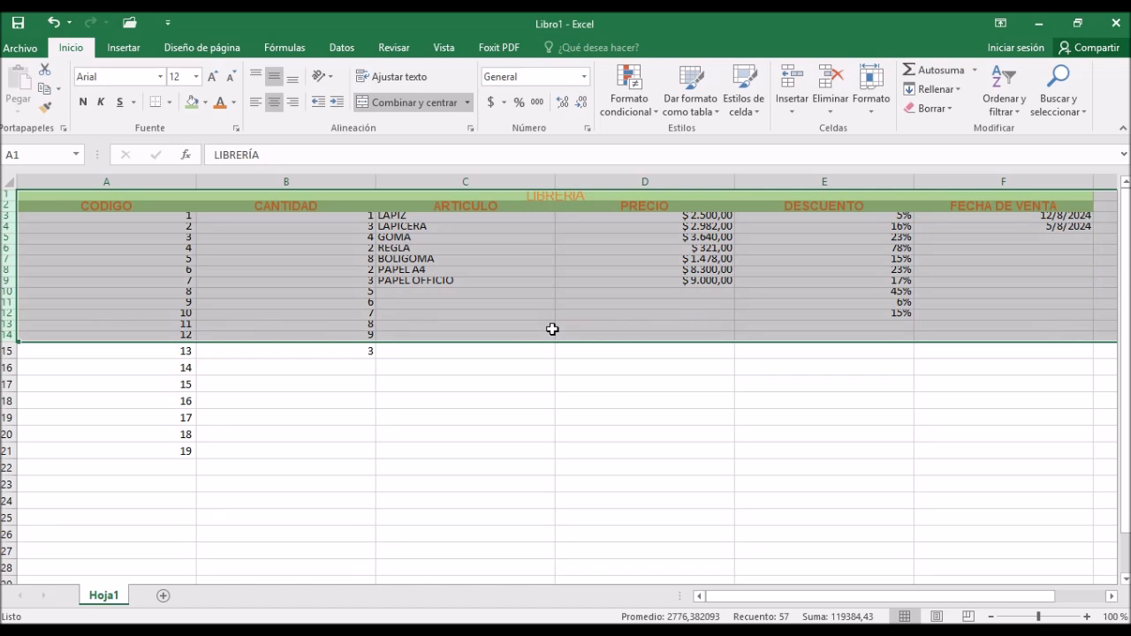
{"action": "left_click", "coordinate": [6, 194]}
{"action": "left_click_drag", "start_coordinate": [6, 194], "coordinate": [3, 350]}
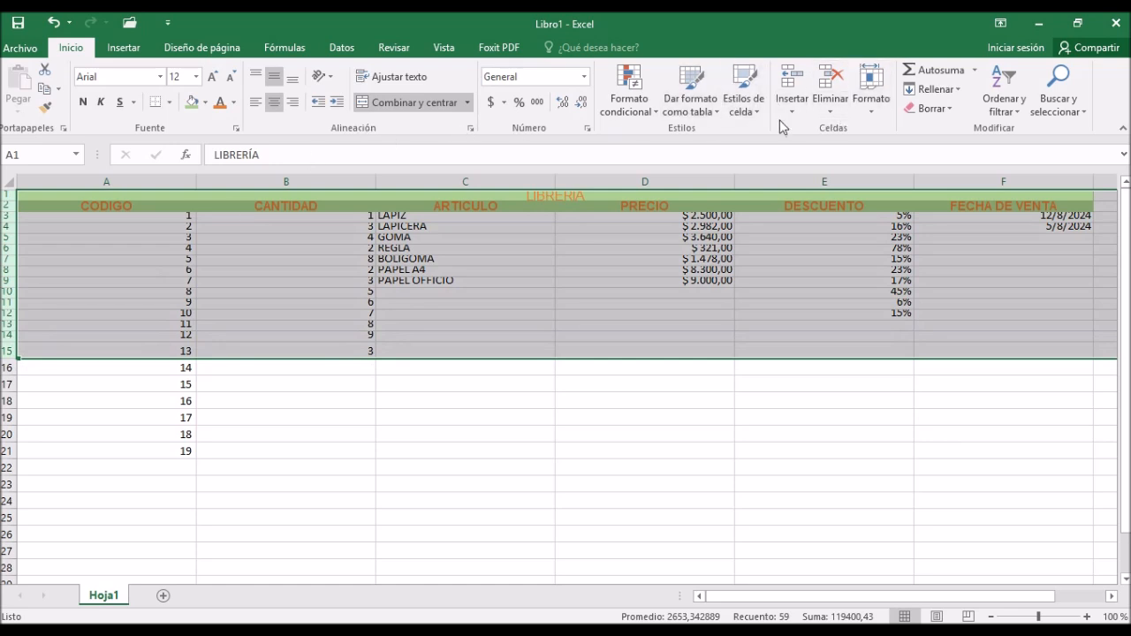
{"action": "left_click", "coordinate": [870, 105]}
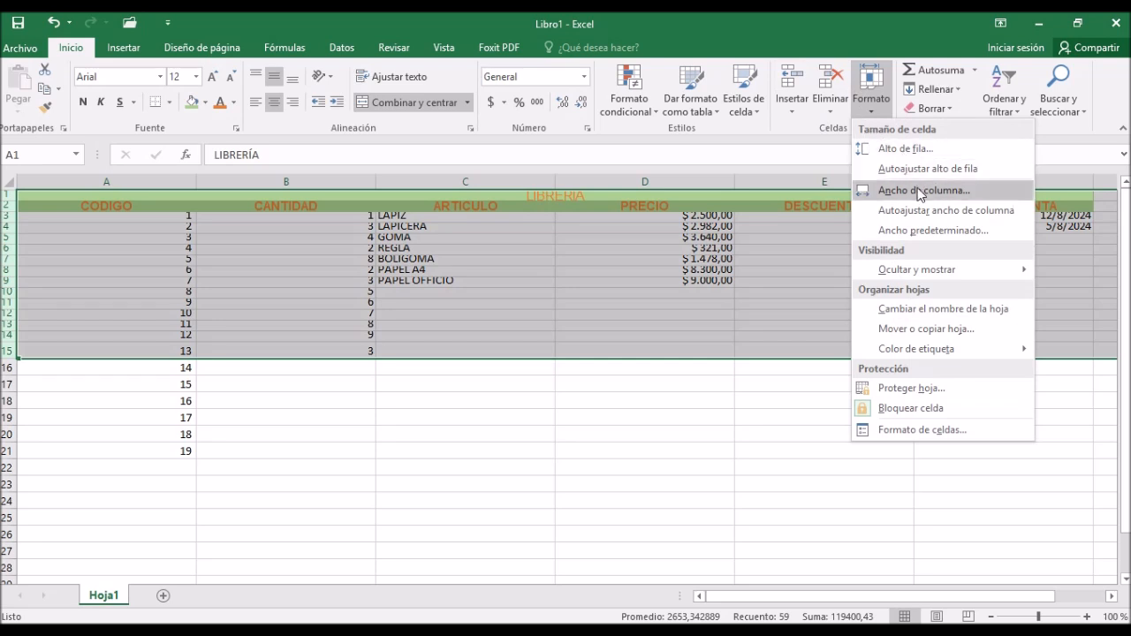
{"action": "left_click", "coordinate": [922, 149]}
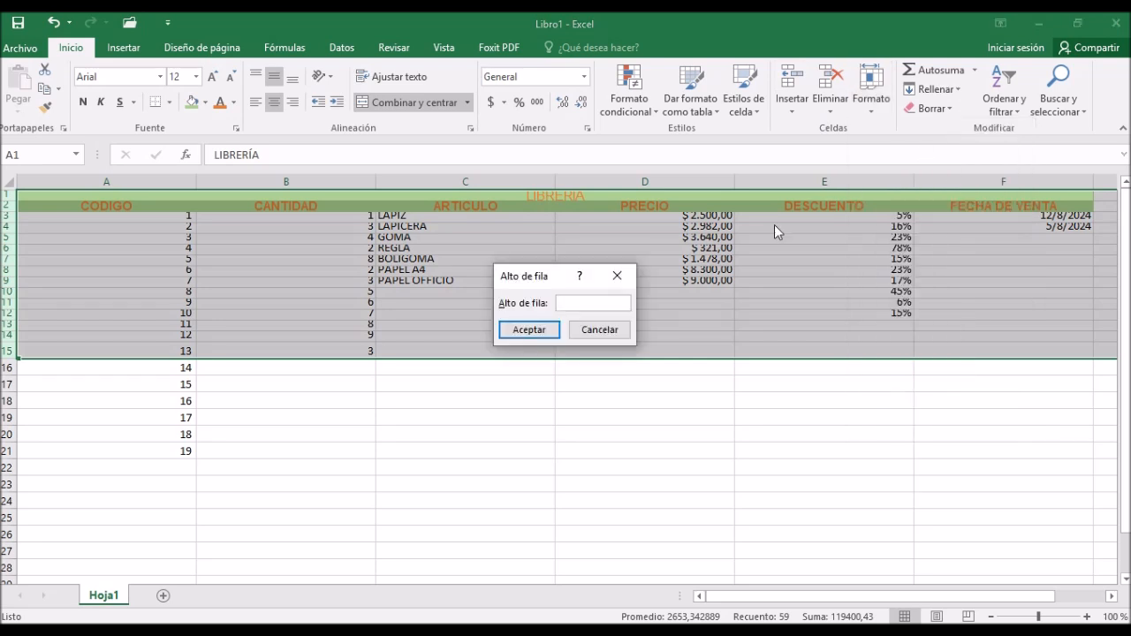
{"action": "left_click", "coordinate": [509, 343]}
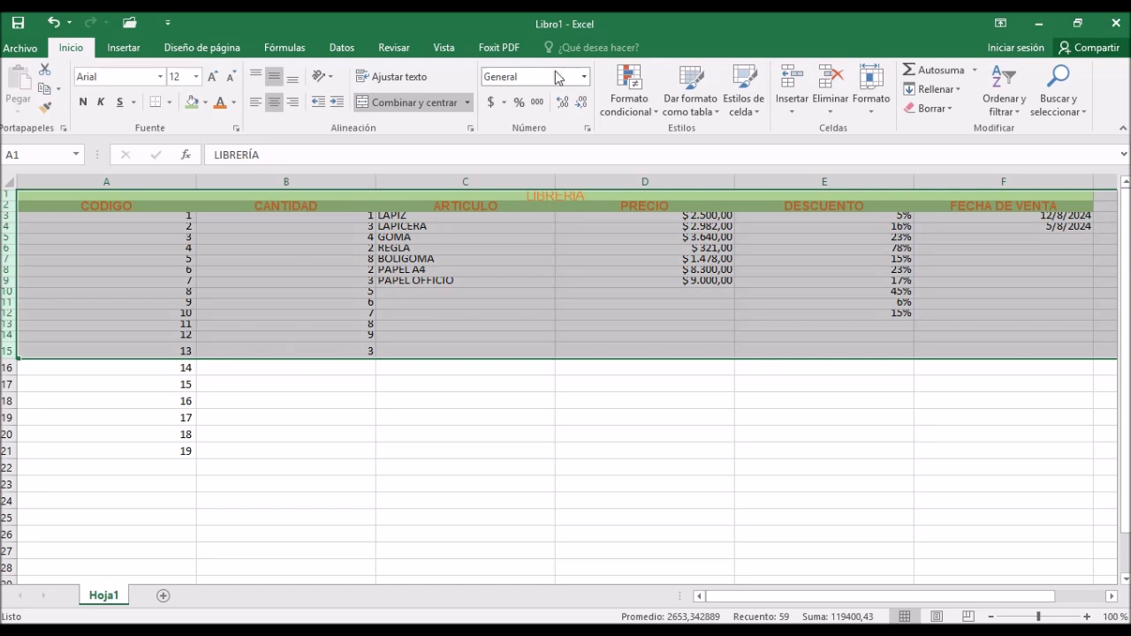
Step: Select columns A through F and set the row height of the whole sheet to 9
{"action": "left_click_drag", "start_coordinate": [116, 183], "coordinate": [976, 165]}
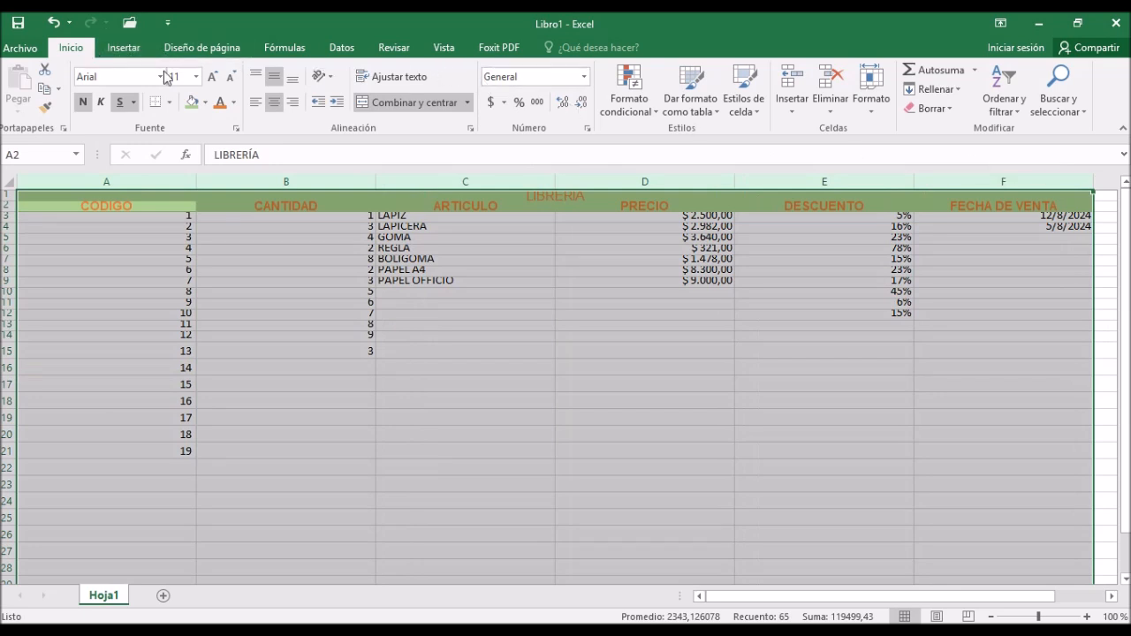
{"action": "left_click", "coordinate": [885, 107]}
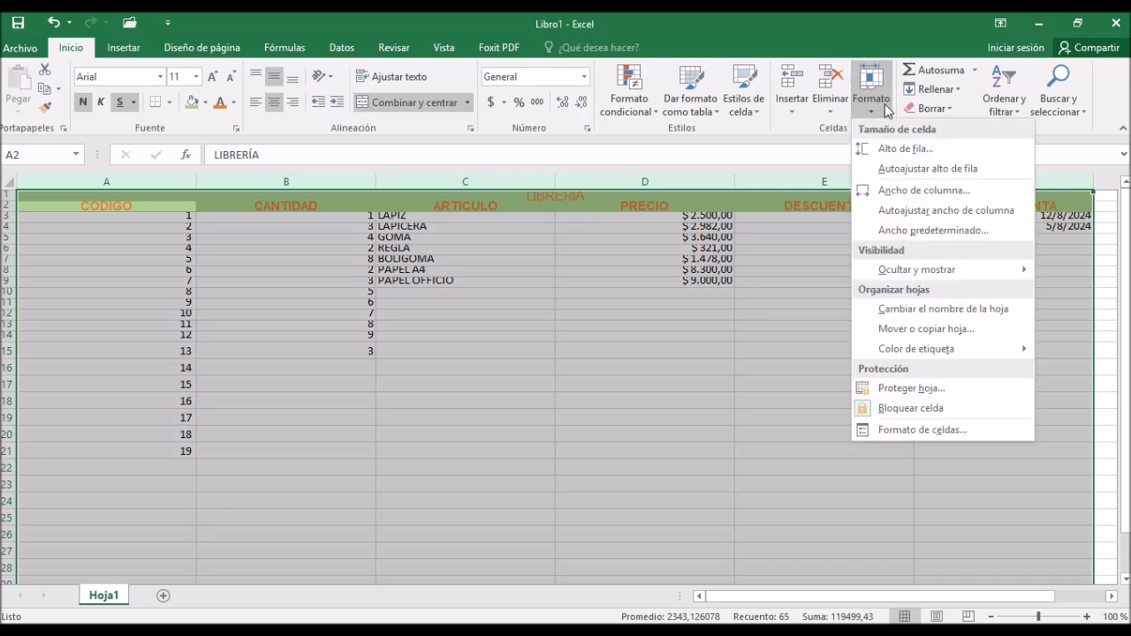
{"action": "left_click", "coordinate": [896, 151]}
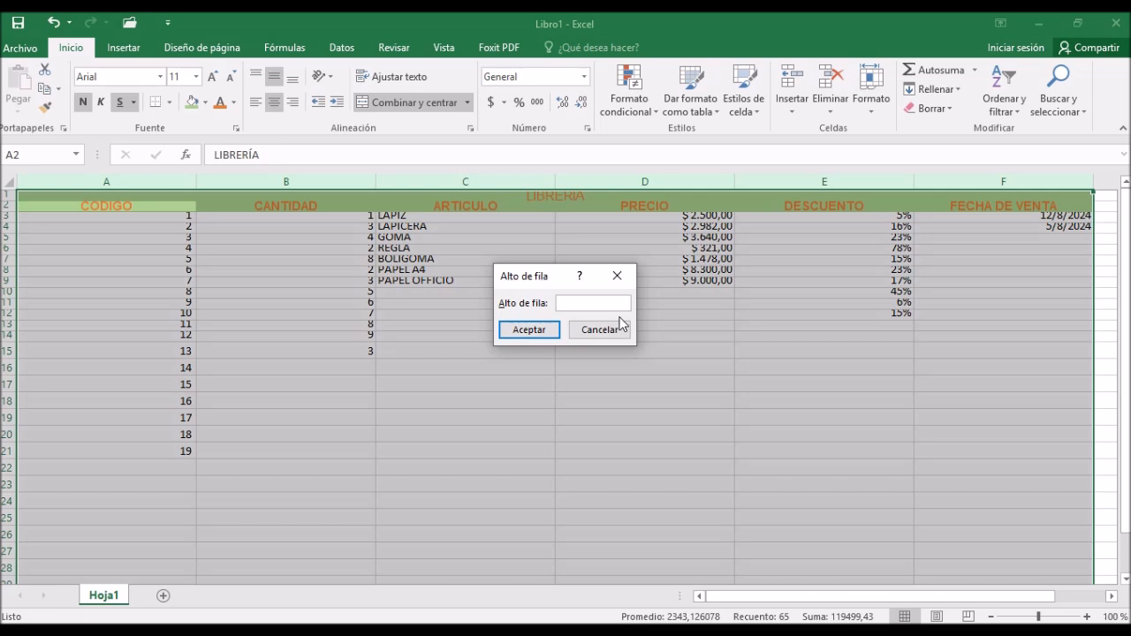
{"action": "type", "text": "9"}
{"action": "left_click", "coordinate": [530, 331]}
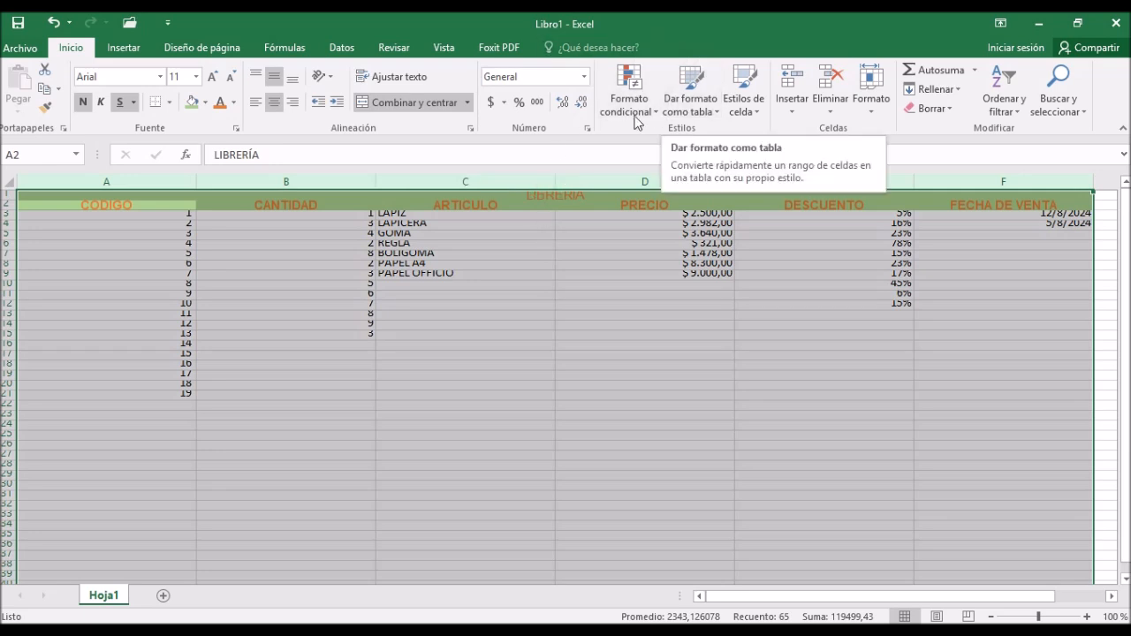
Step: Set the width of columns A through F to 10
{"action": "left_click", "coordinate": [884, 104]}
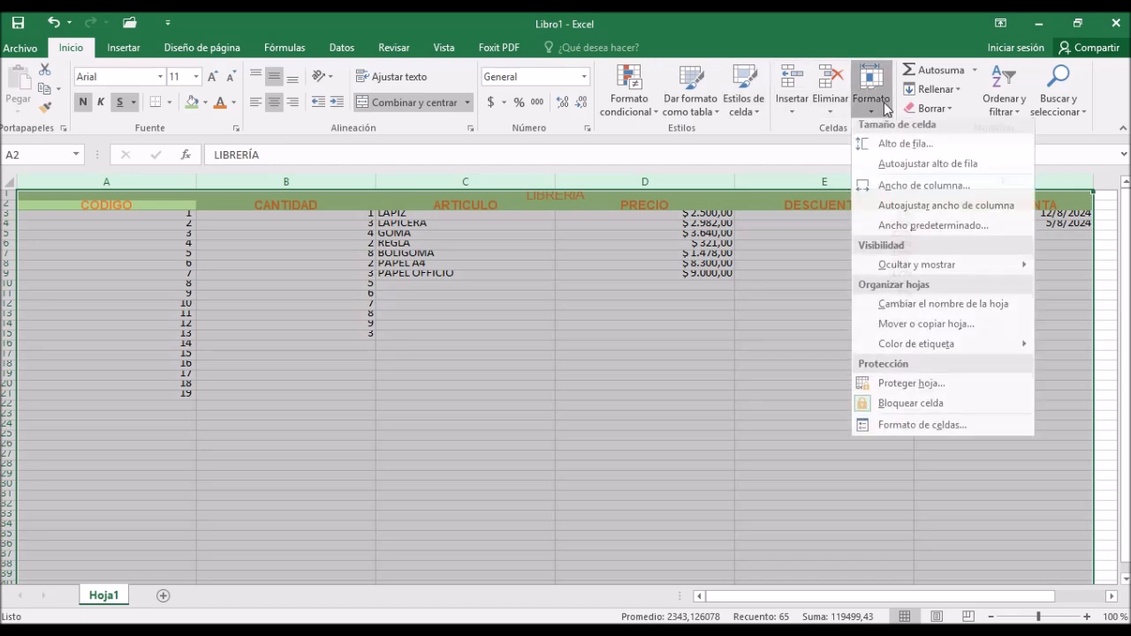
{"action": "left_click", "coordinate": [902, 191]}
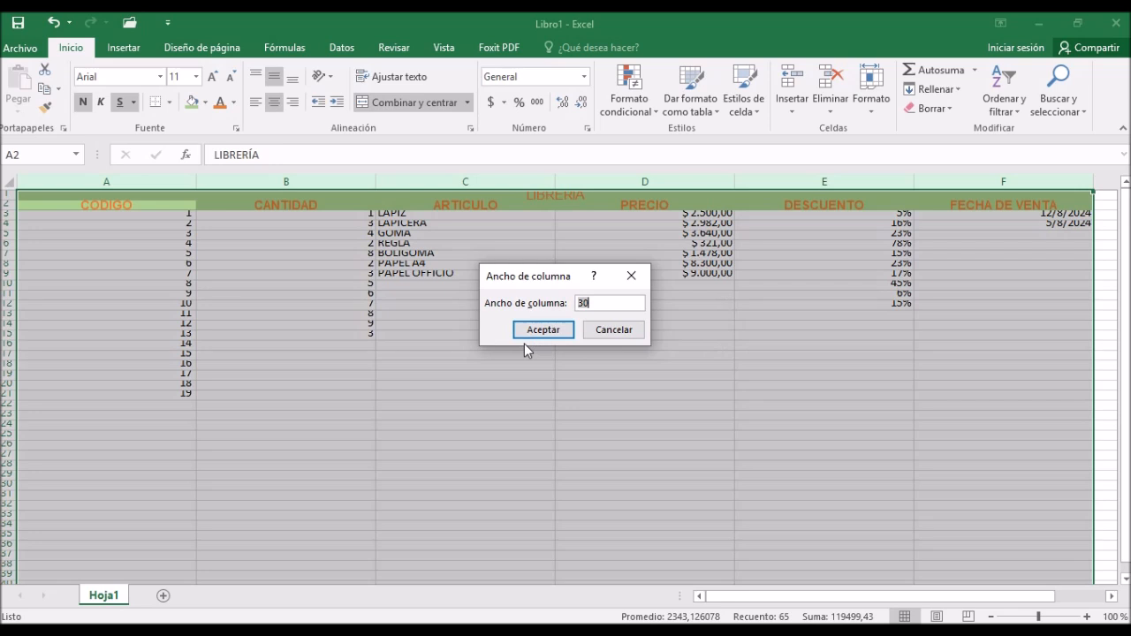
{"action": "key", "text": "BackSpace"}
{"action": "key", "text": "BackSpace"}
{"action": "type", "text": "10"}
{"action": "left_click", "coordinate": [541, 330]}
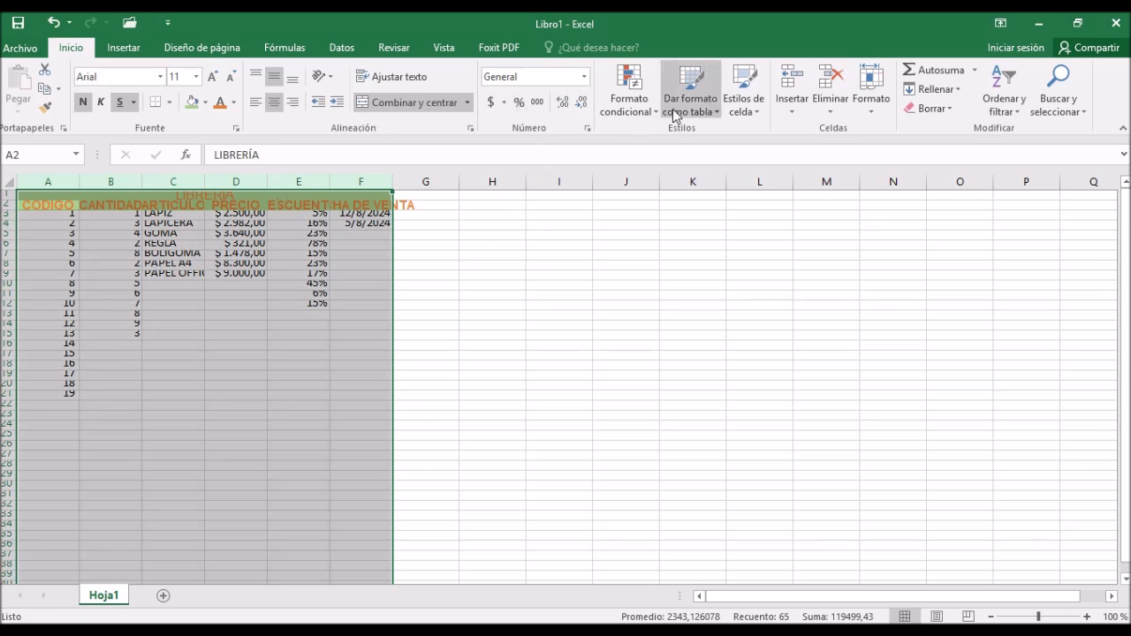
Step: Set the height of all rows to 15 with columns A through F selected
{"action": "left_click", "coordinate": [861, 95]}
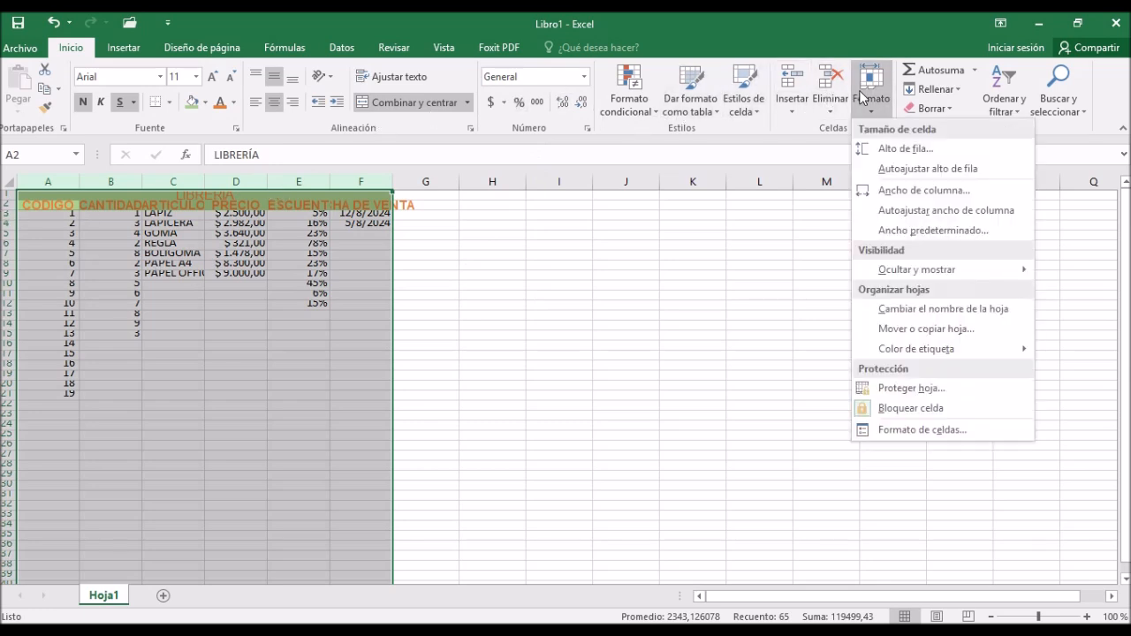
{"action": "left_click", "coordinate": [883, 151]}
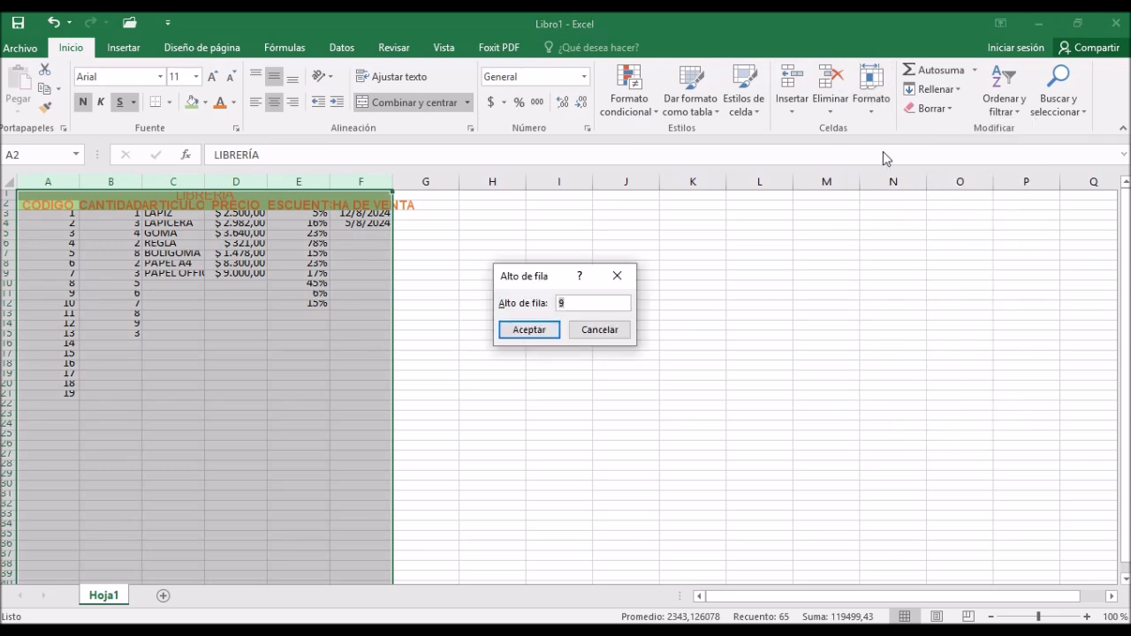
{"action": "type", "text": "15"}
{"action": "left_click", "coordinate": [528, 335]}
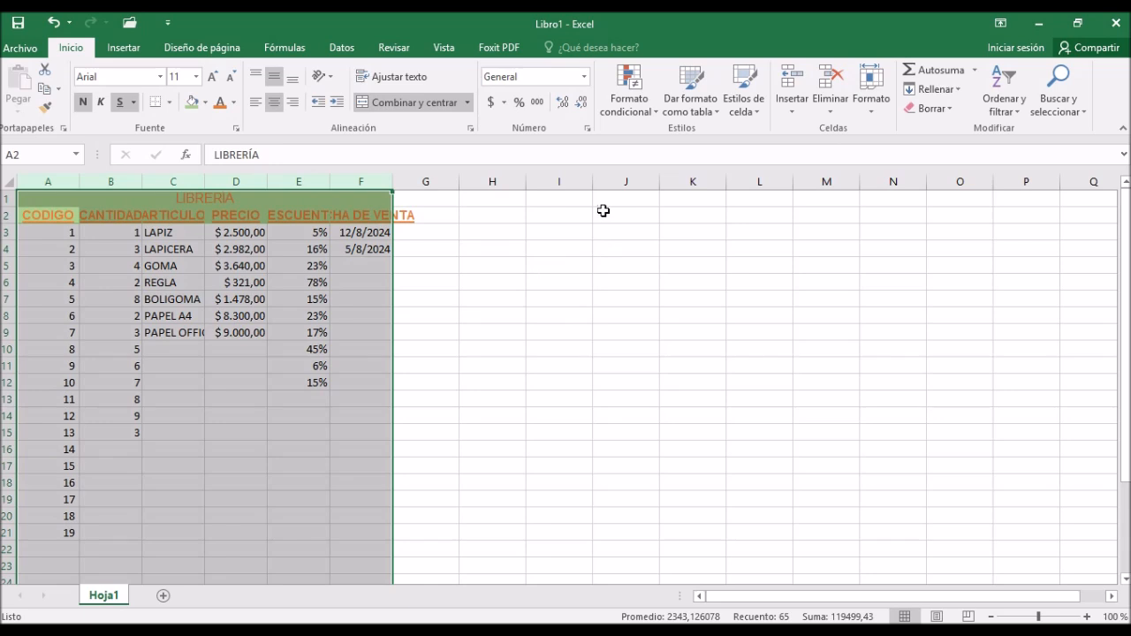
{"action": "left_click", "coordinate": [356, 343]}
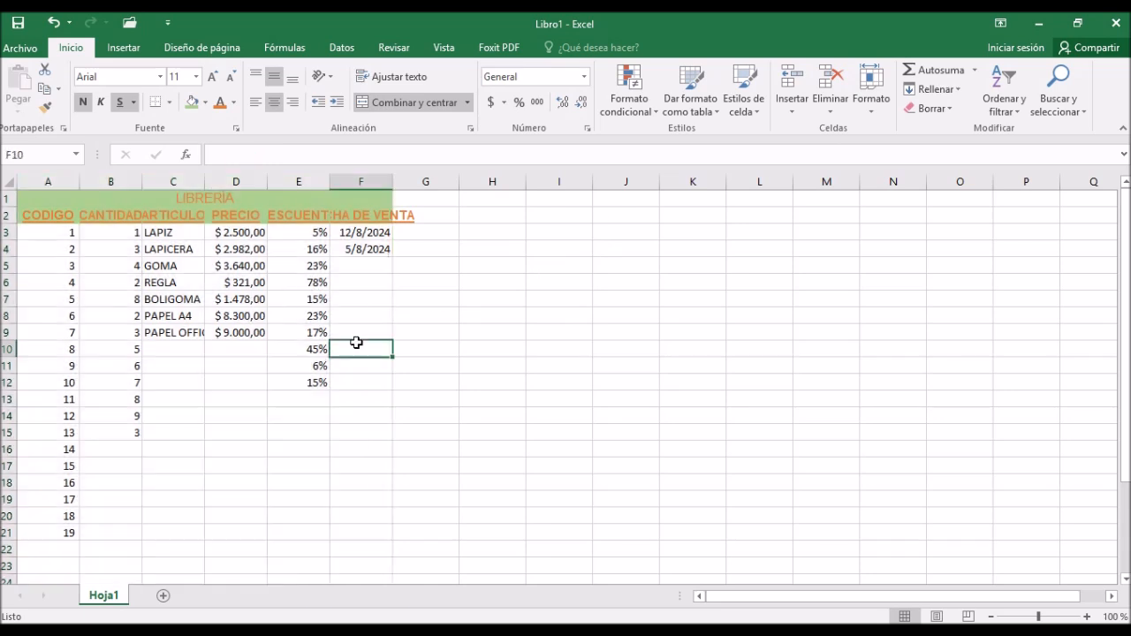
{"action": "left_click", "coordinate": [145, 223]}
{"action": "right_click", "coordinate": [146, 224]}
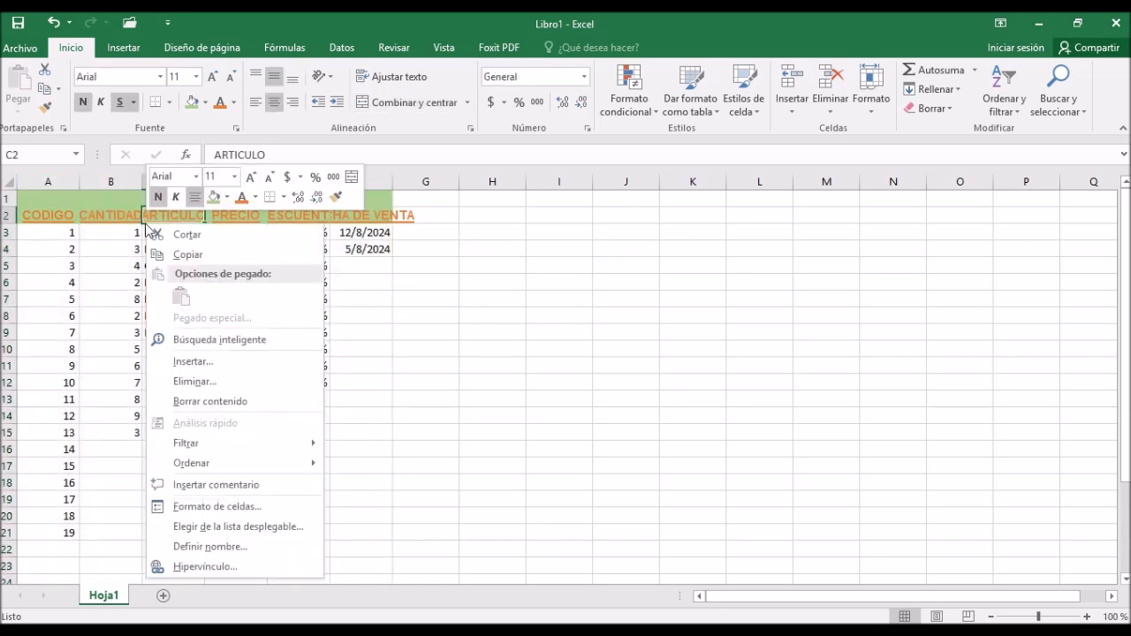
{"action": "left_click", "coordinate": [488, 279]}
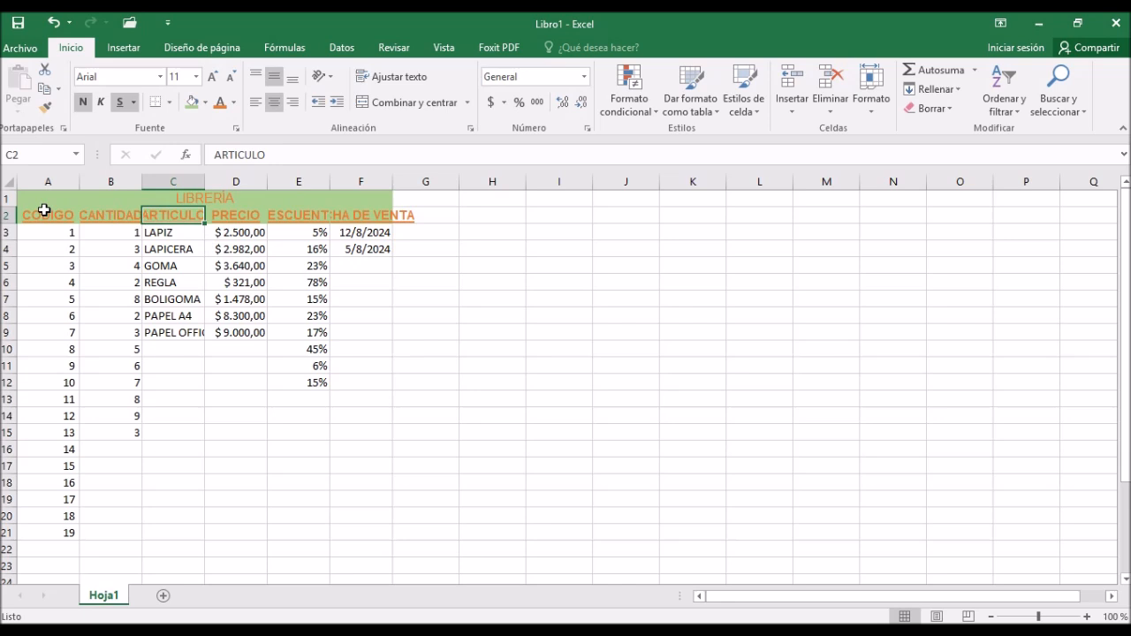
Step: Set the width of columns A through F to 15
{"action": "left_click_drag", "start_coordinate": [57, 180], "coordinate": [364, 185]}
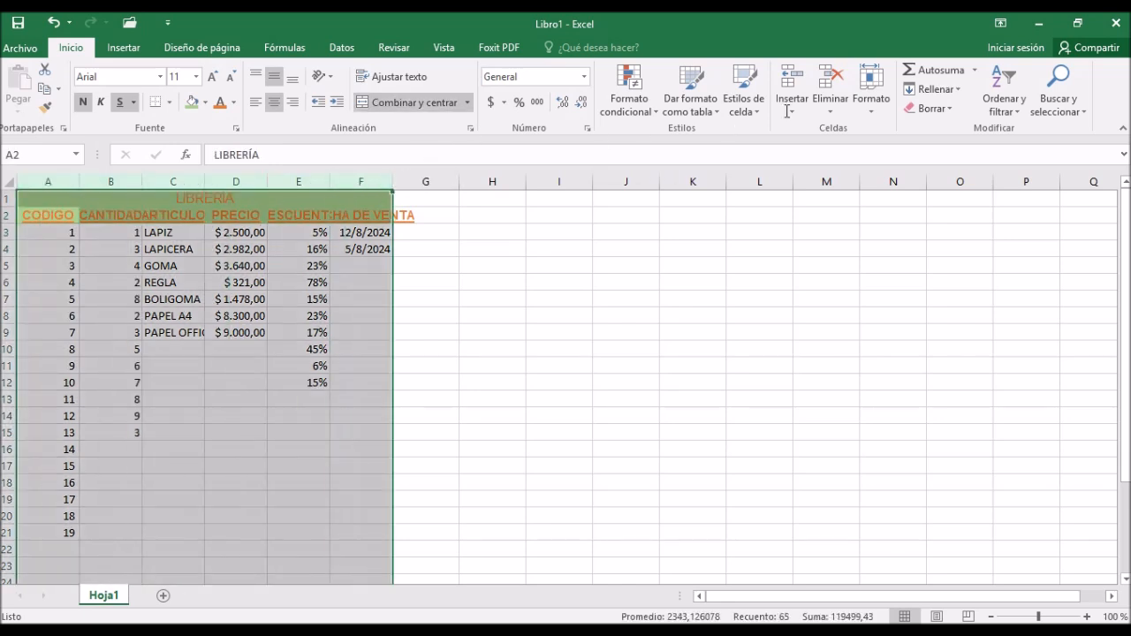
{"action": "left_click", "coordinate": [870, 101]}
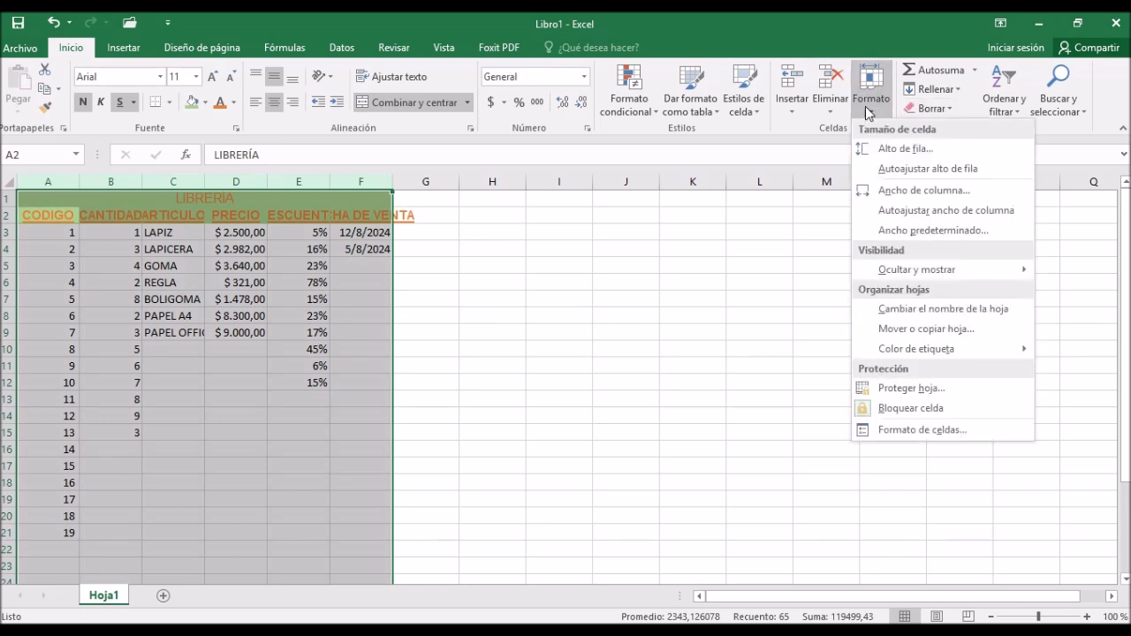
{"action": "left_click", "coordinate": [919, 190]}
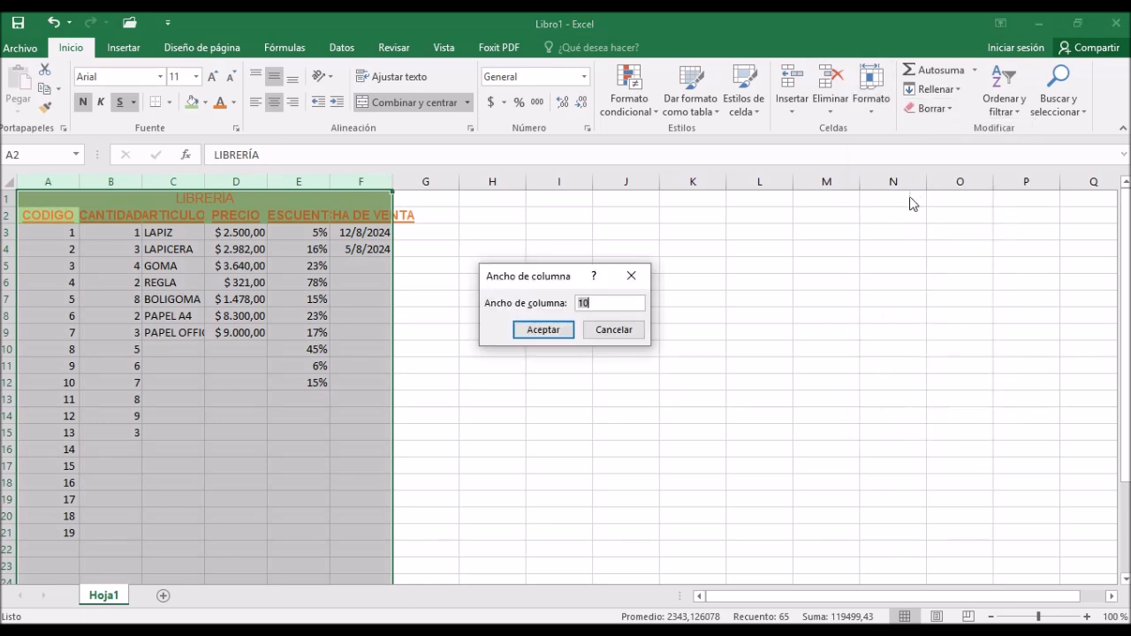
{"action": "type", "text": "15"}
{"action": "key", "text": "Return"}
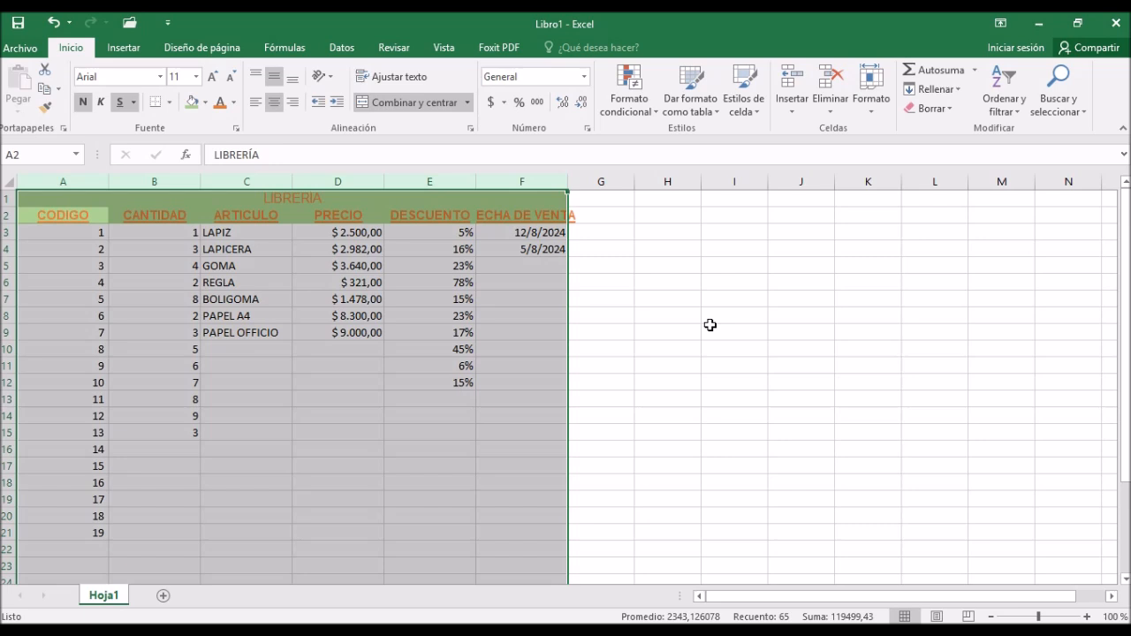
{"action": "left_click", "coordinate": [761, 349]}
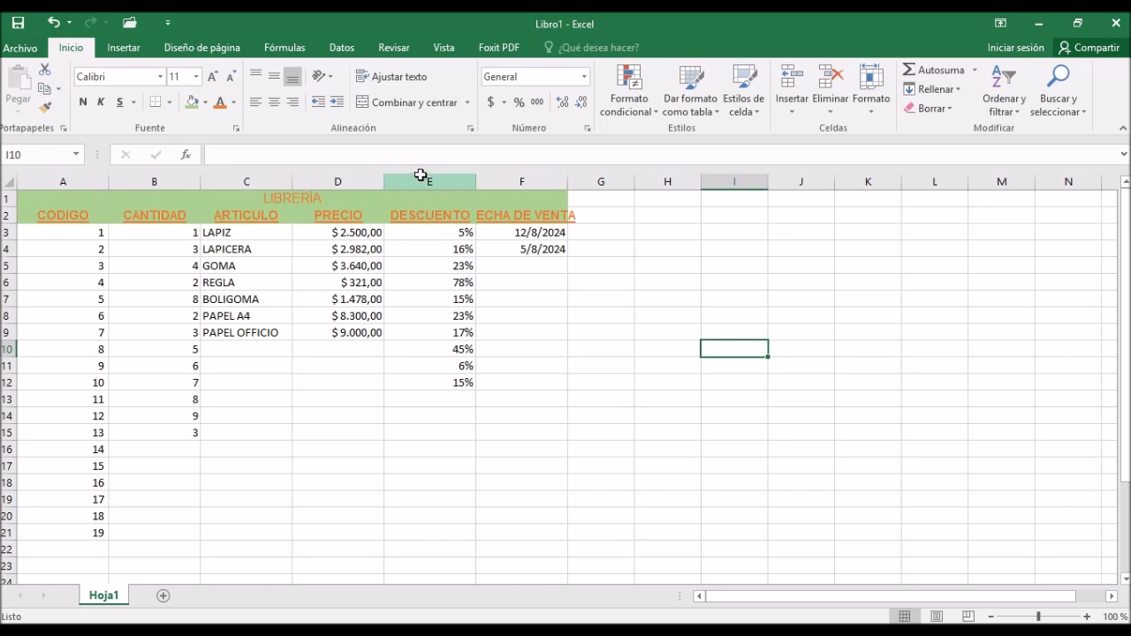
Step: Delete columns E and F, which hold the discount and sale date data, from the sheet
{"action": "left_click_drag", "start_coordinate": [424, 180], "coordinate": [561, 176]}
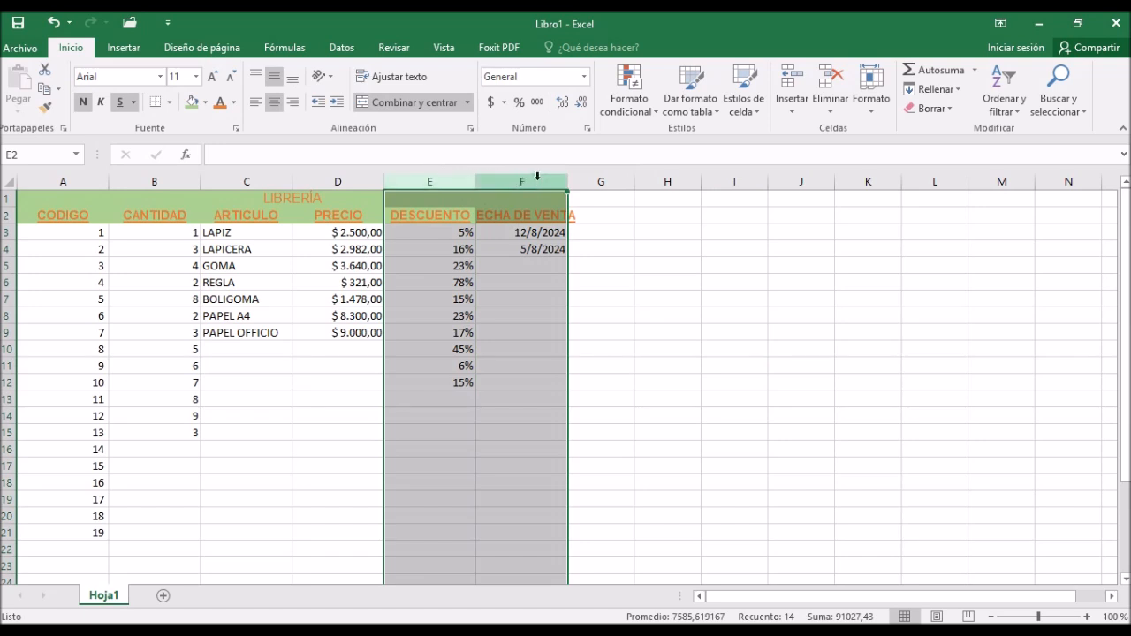
{"action": "left_click", "coordinate": [831, 107]}
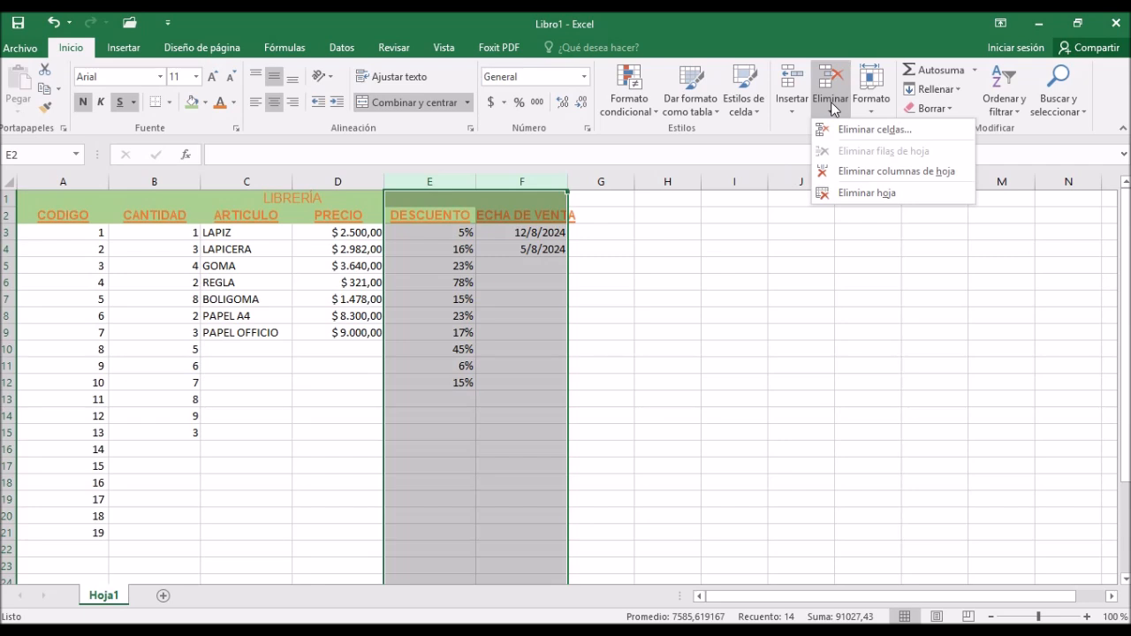
{"action": "left_click", "coordinate": [856, 177]}
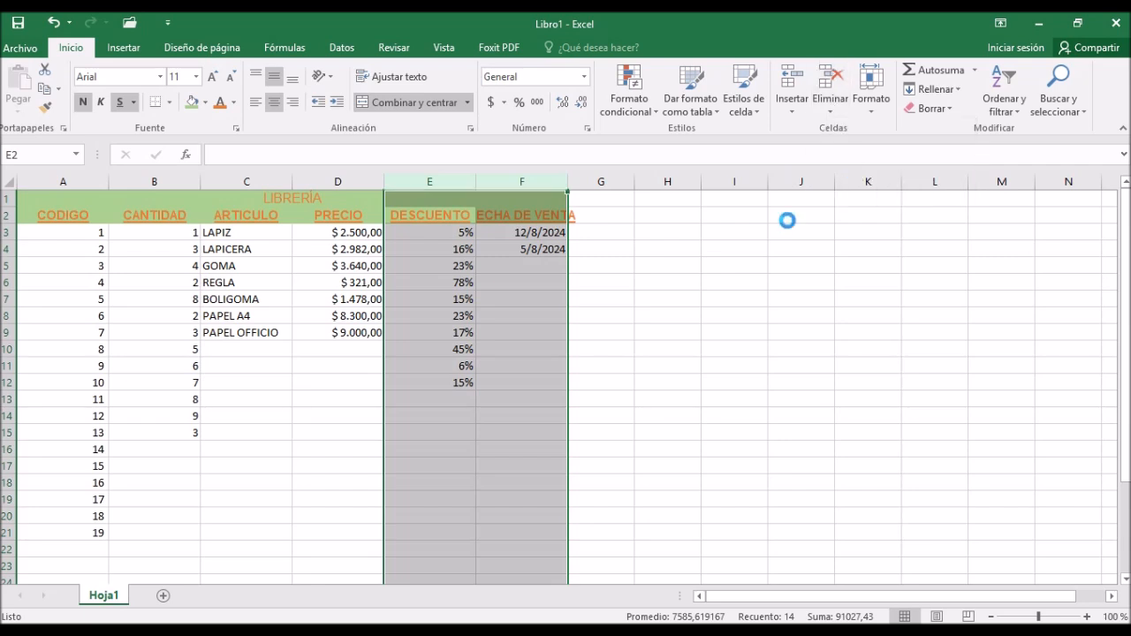
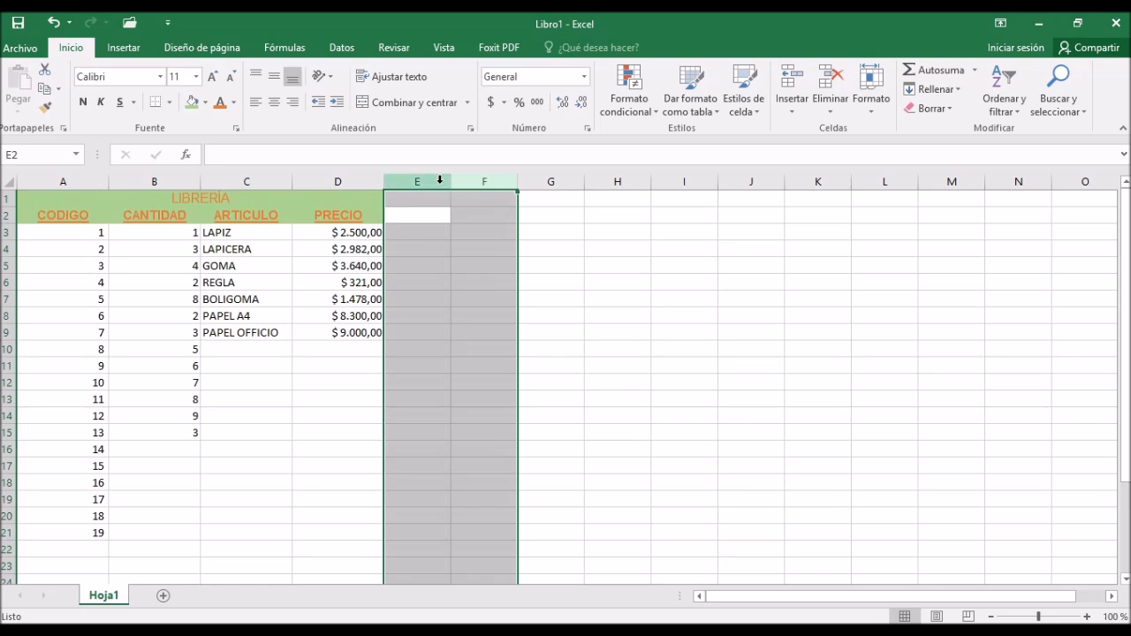
{"action": "left_click", "coordinate": [557, 245]}
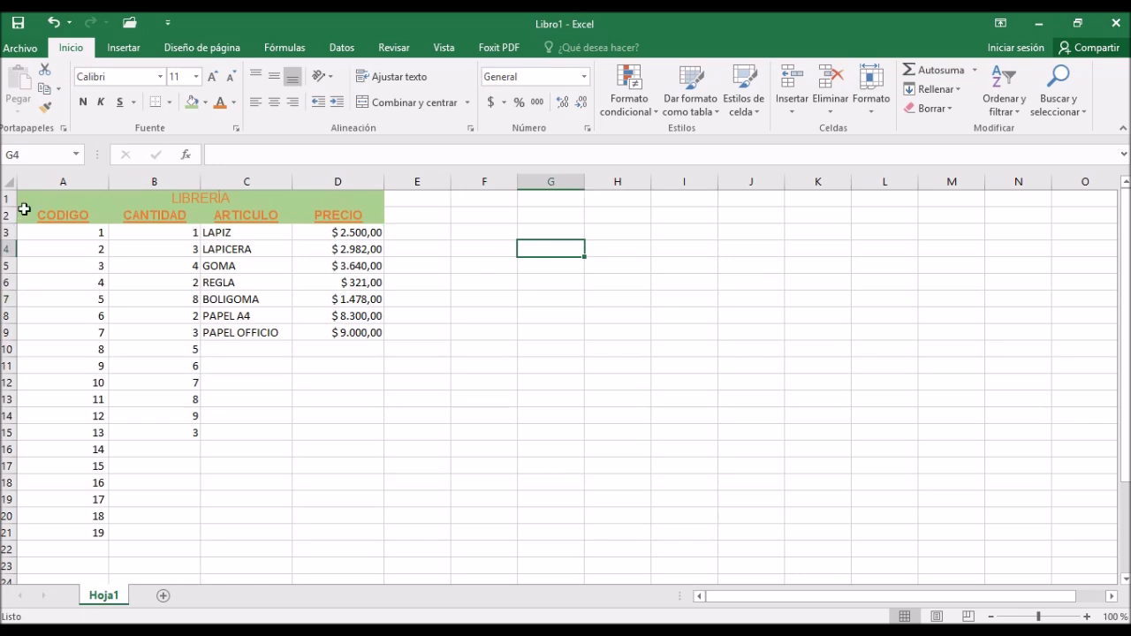
Step: Delete the sheet rows from row 12 downward, removing the entries with codes 10 to 19
{"action": "left_click_drag", "start_coordinate": [7, 374], "coordinate": [12, 577]}
{"action": "left_click", "coordinate": [6, 383]}
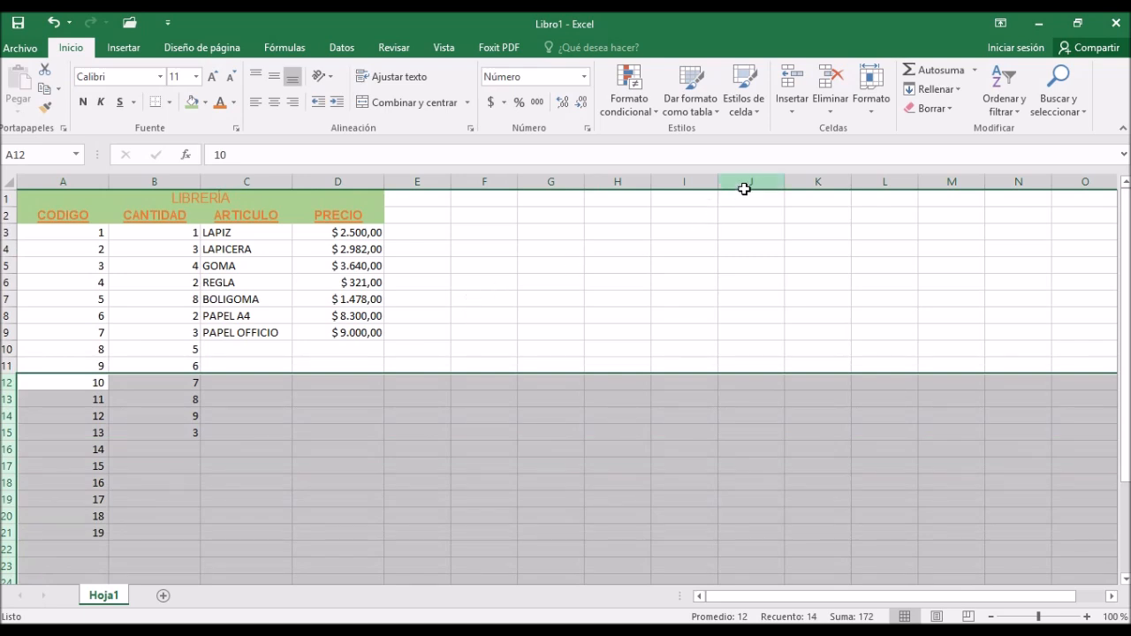
{"action": "left_click", "coordinate": [849, 104]}
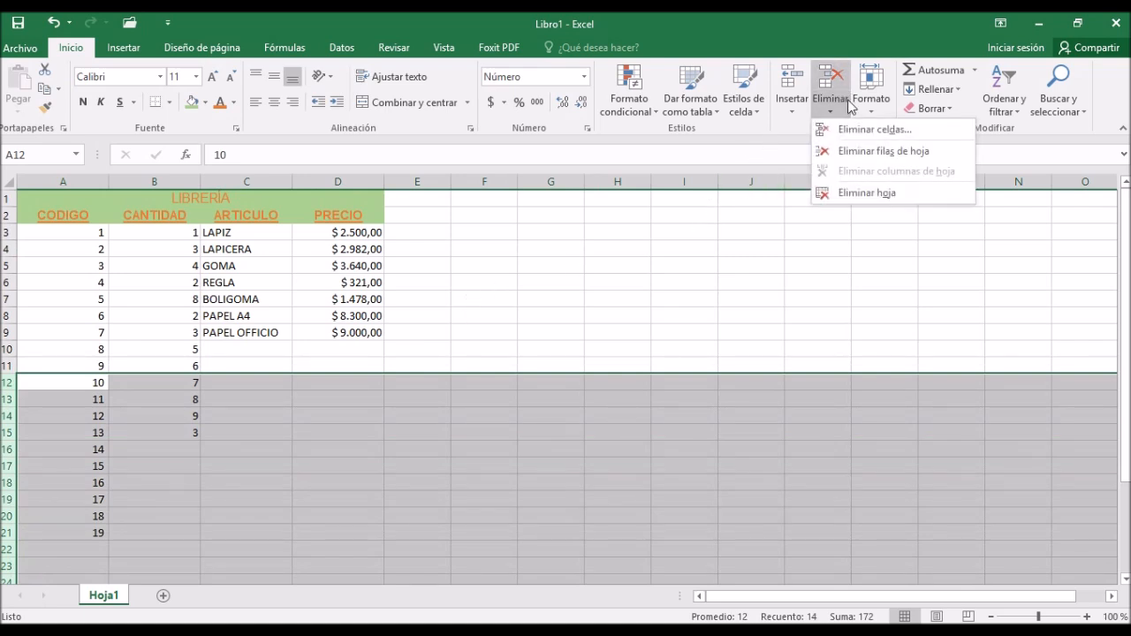
{"action": "left_click", "coordinate": [884, 153]}
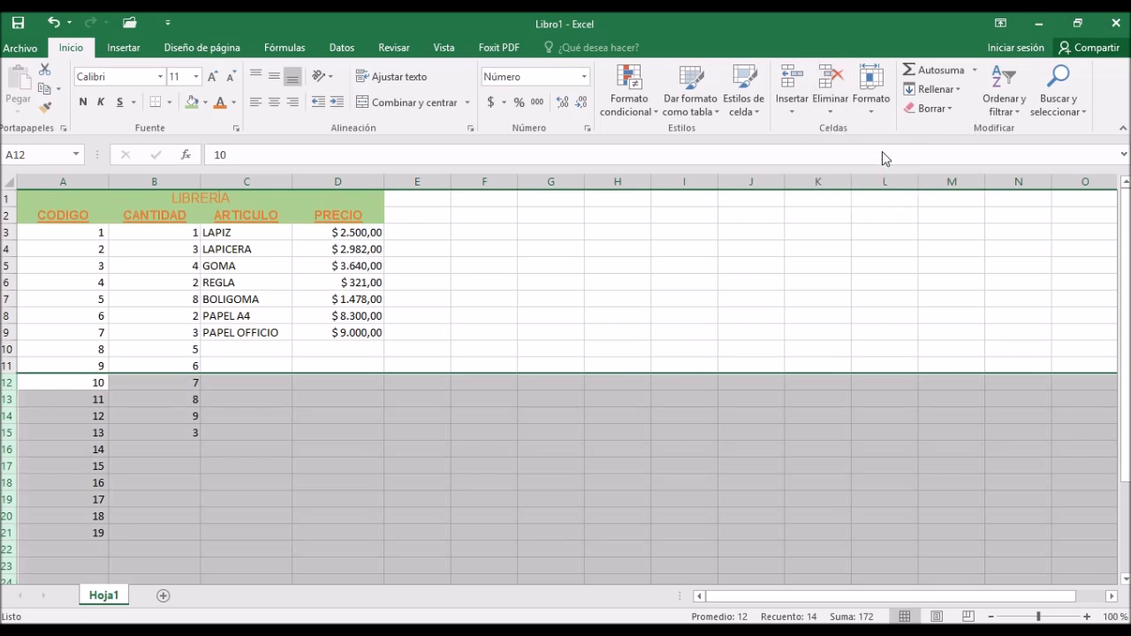
{"action": "left_click", "coordinate": [351, 416]}
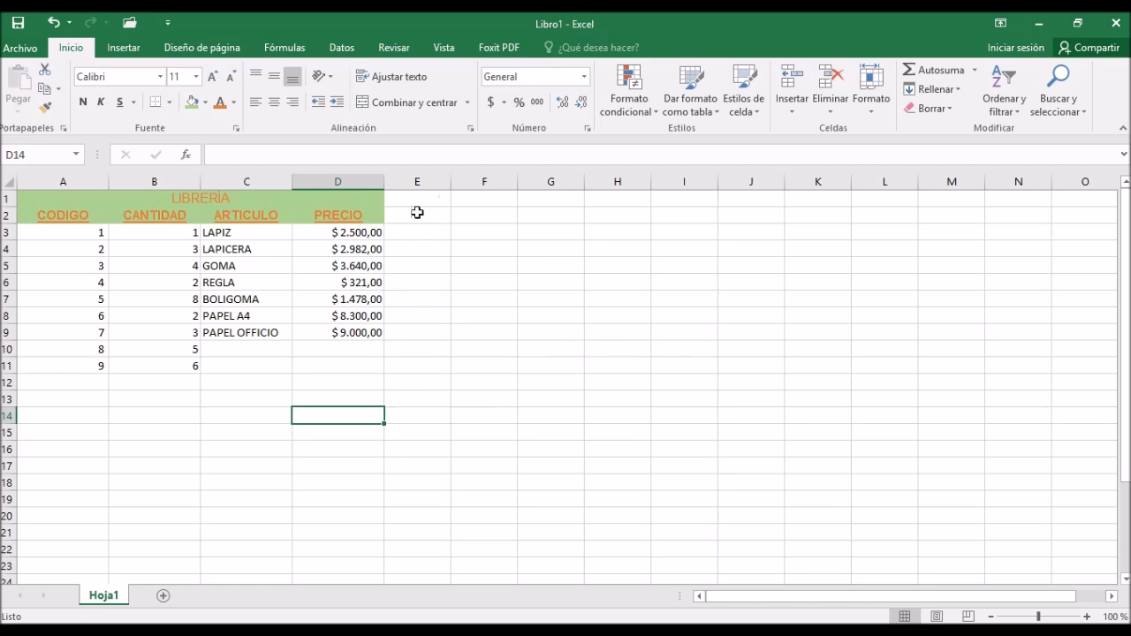
Step: Apply all borders to the headings and data in A2:D11, leaving out the LIBRERÍA title row
{"action": "left_click", "coordinate": [361, 215]}
{"action": "left_click_drag", "start_coordinate": [44, 206], "coordinate": [286, 375]}
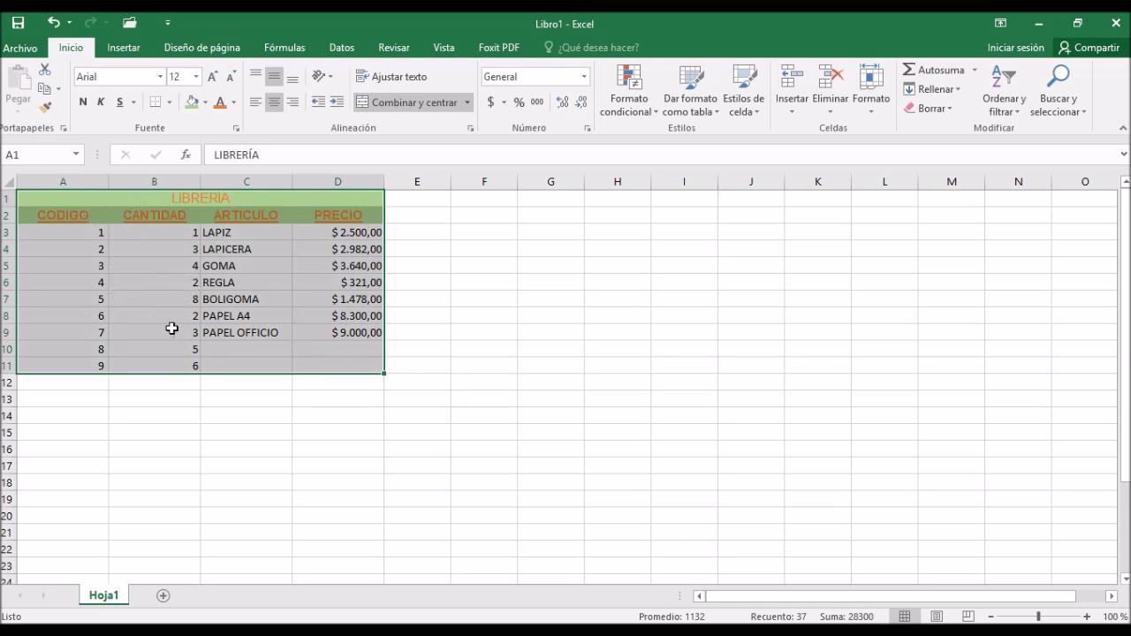
{"action": "left_click", "coordinate": [285, 279]}
{"action": "left_click_drag", "start_coordinate": [45, 213], "coordinate": [361, 369]}
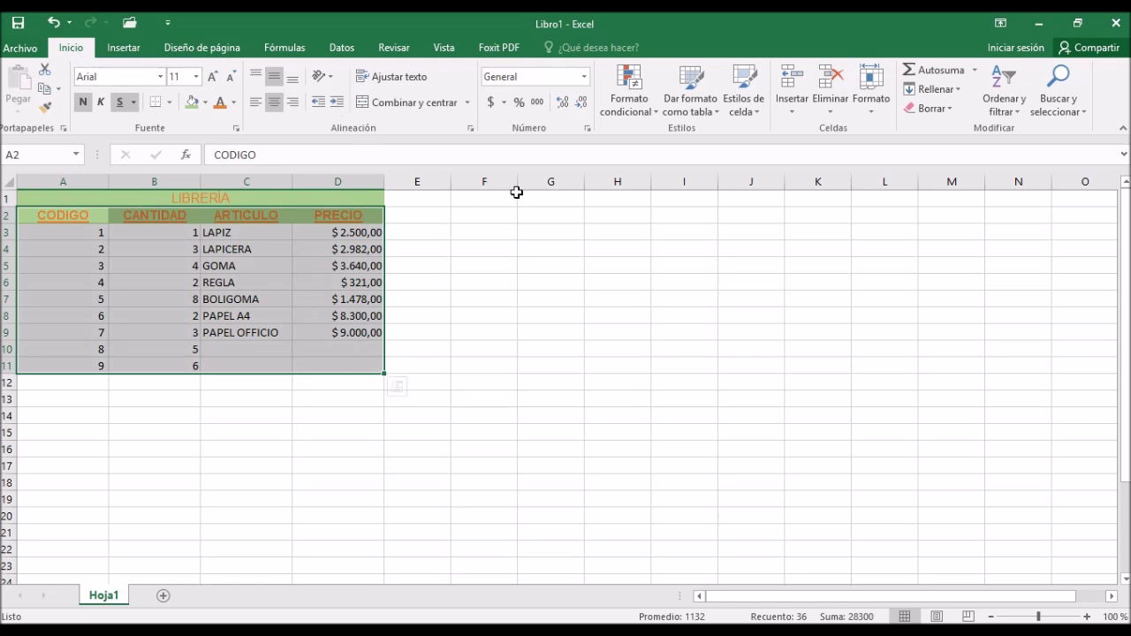
{"action": "left_click", "coordinate": [169, 104]}
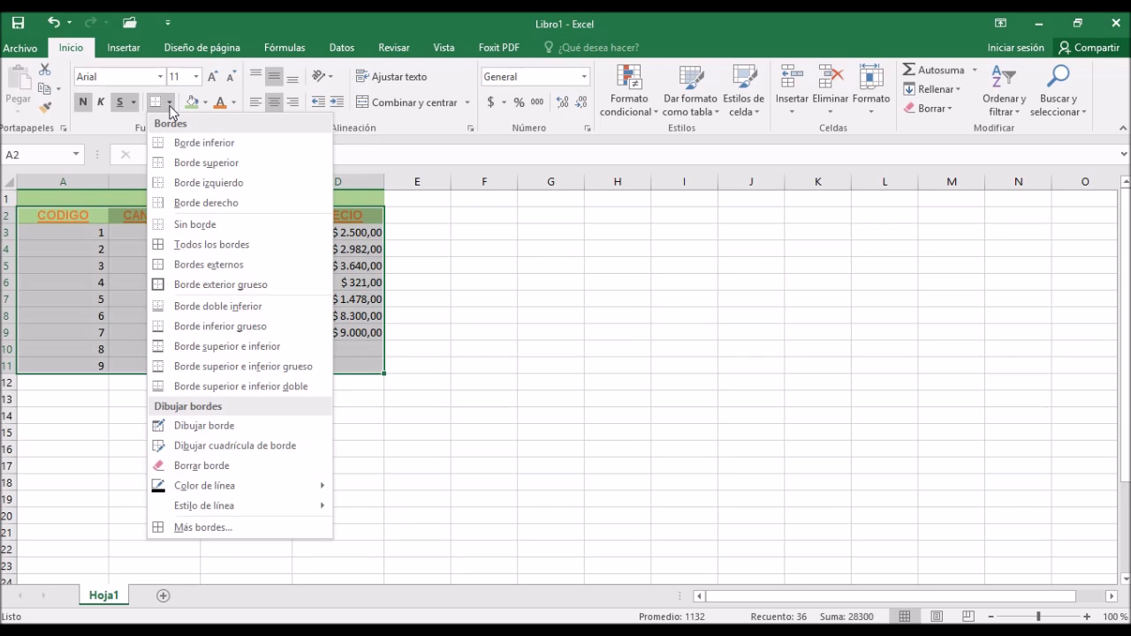
{"action": "left_click", "coordinate": [209, 245]}
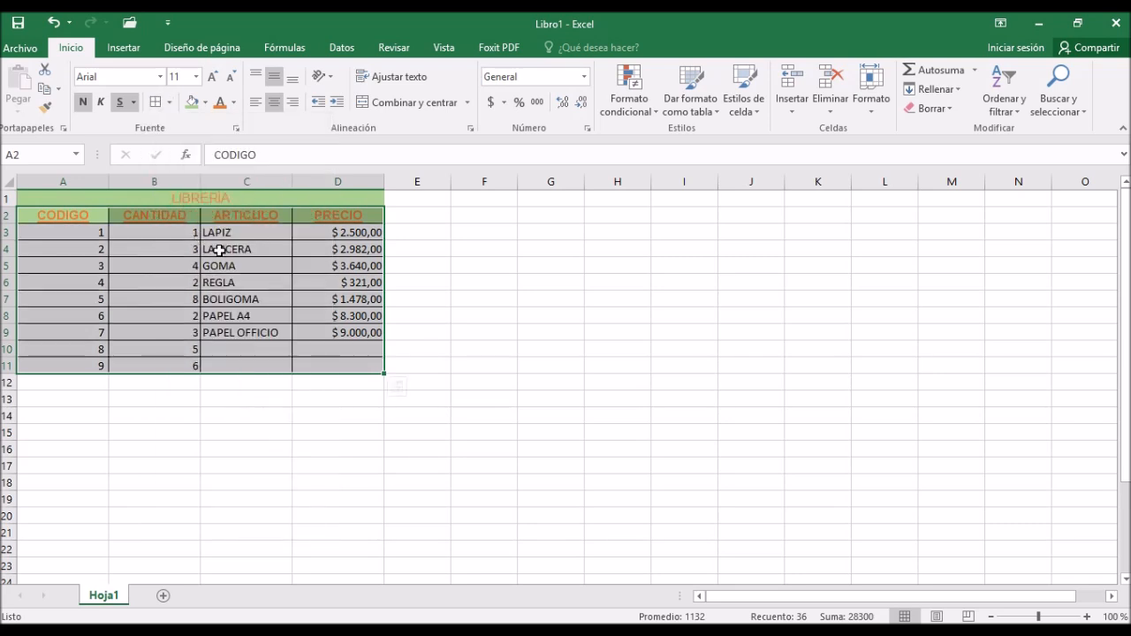
{"action": "left_click", "coordinate": [461, 316]}
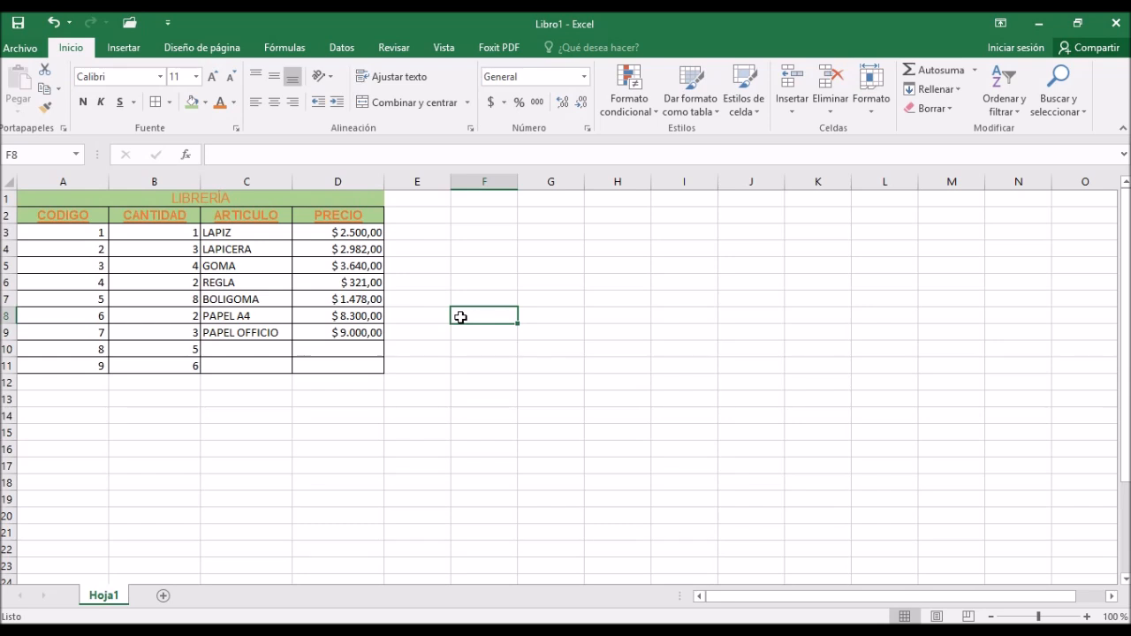
Step: Remove all borders from the headings and data in A2:D11
{"action": "left_click_drag", "start_coordinate": [58, 197], "coordinate": [271, 363]}
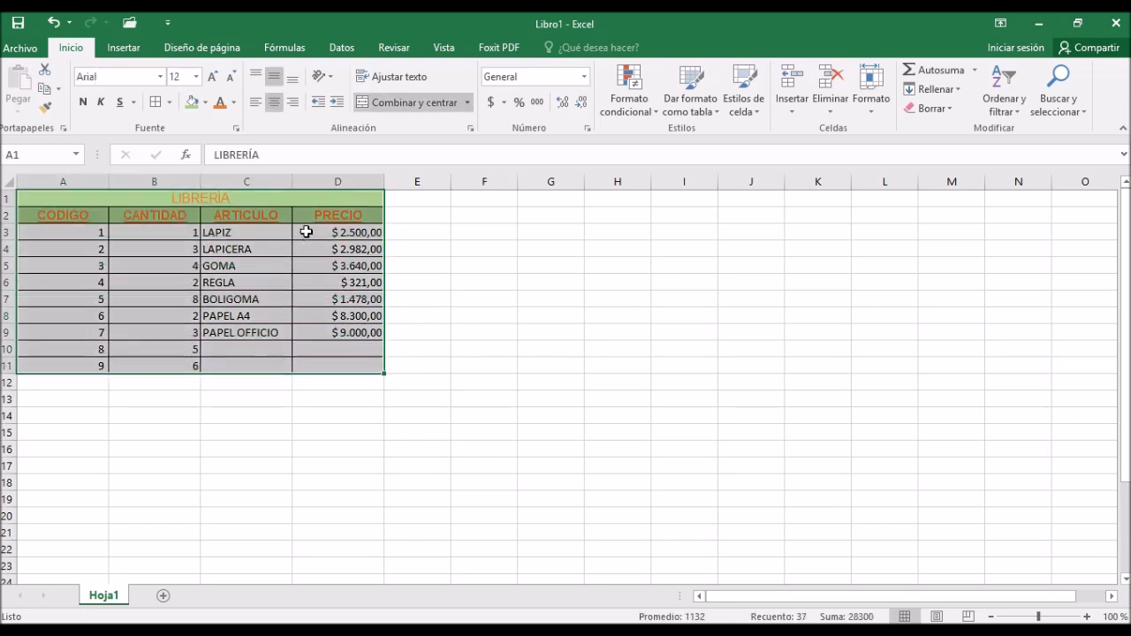
{"action": "left_click_drag", "start_coordinate": [76, 217], "coordinate": [346, 374]}
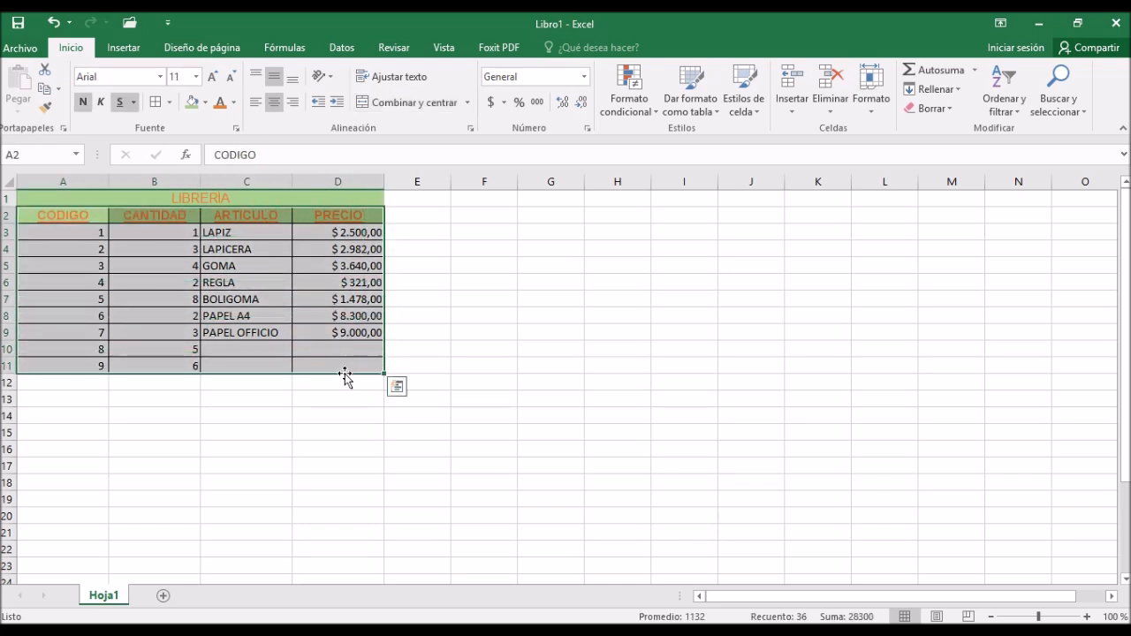
{"action": "left_click", "coordinate": [170, 103]}
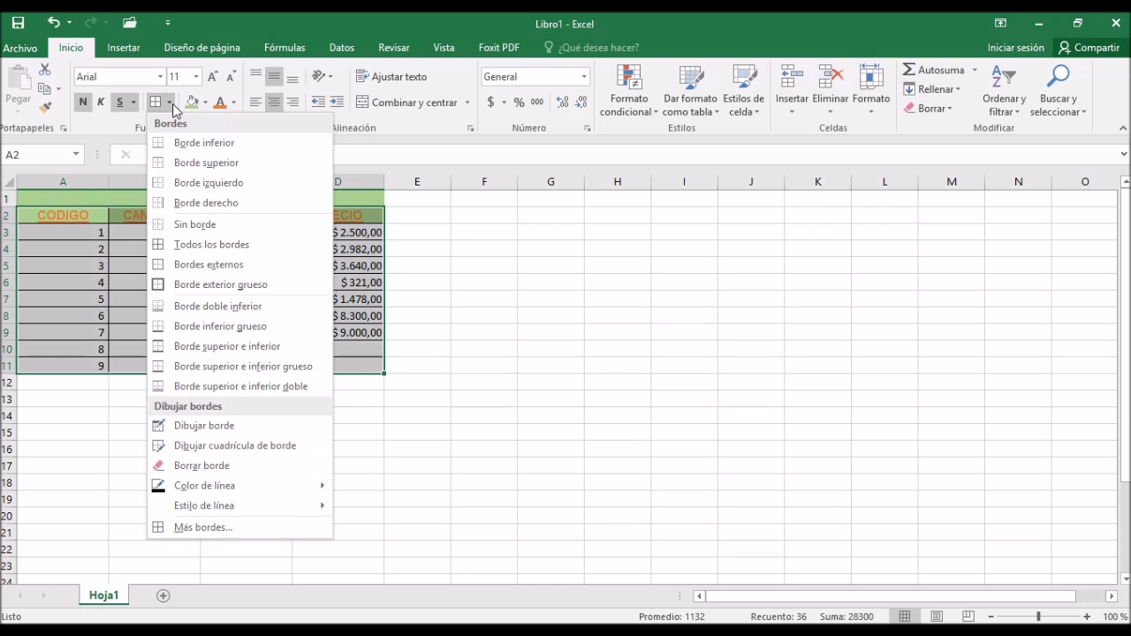
{"action": "left_click", "coordinate": [211, 227]}
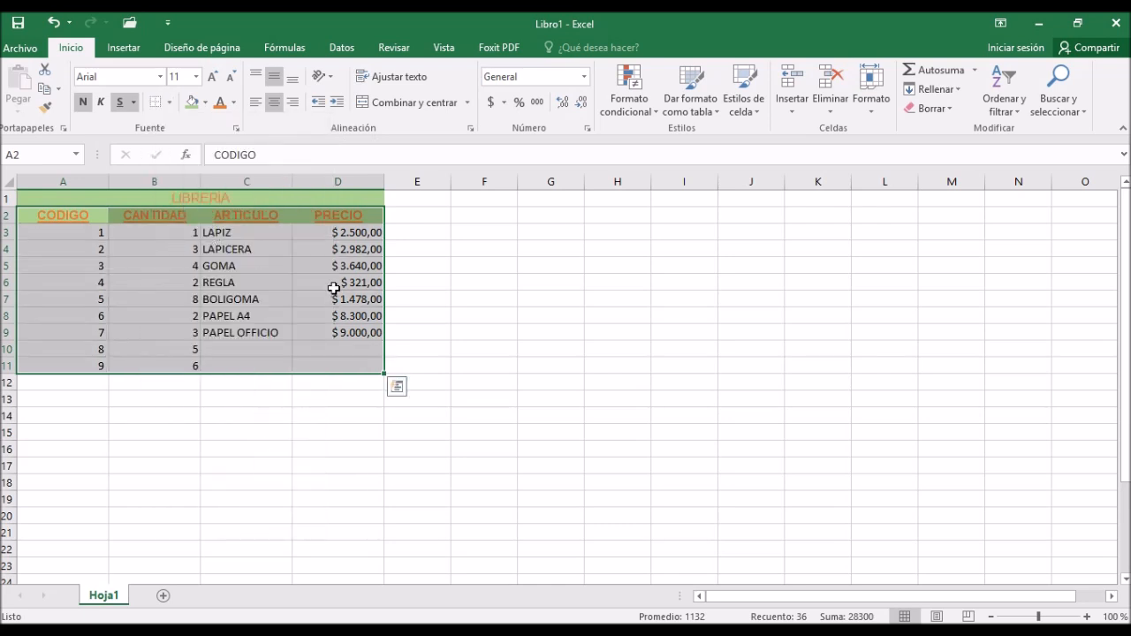
{"action": "left_click", "coordinate": [420, 267]}
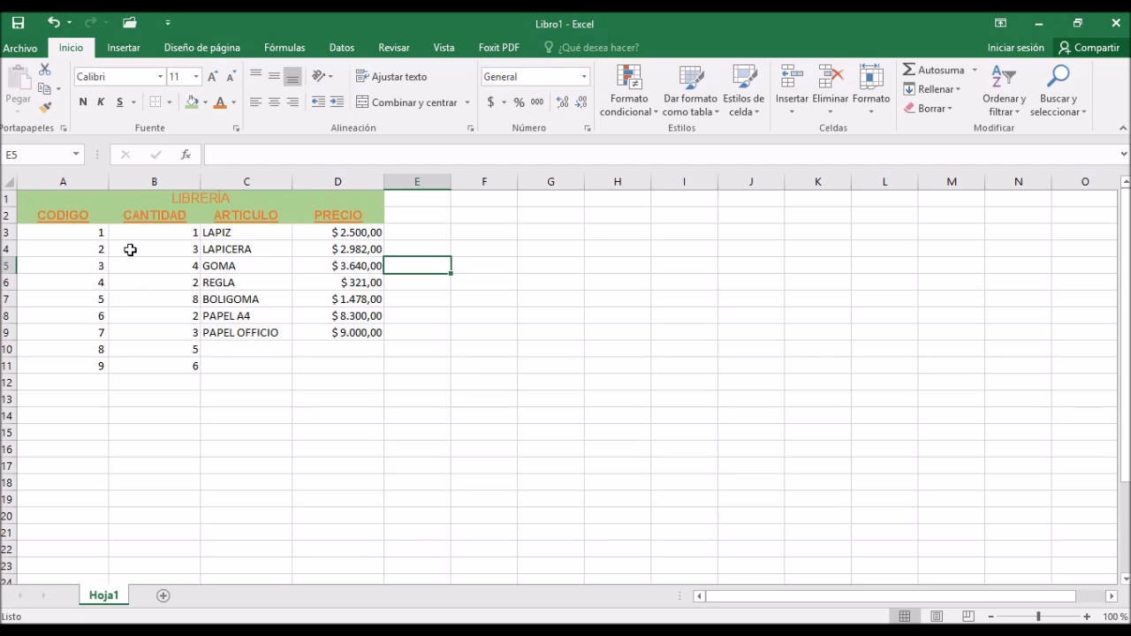
Step: Move the whole table, title included, from A1:D11 to start at G2, and from there to start at A7
{"action": "left_click_drag", "start_coordinate": [78, 215], "coordinate": [348, 360]}
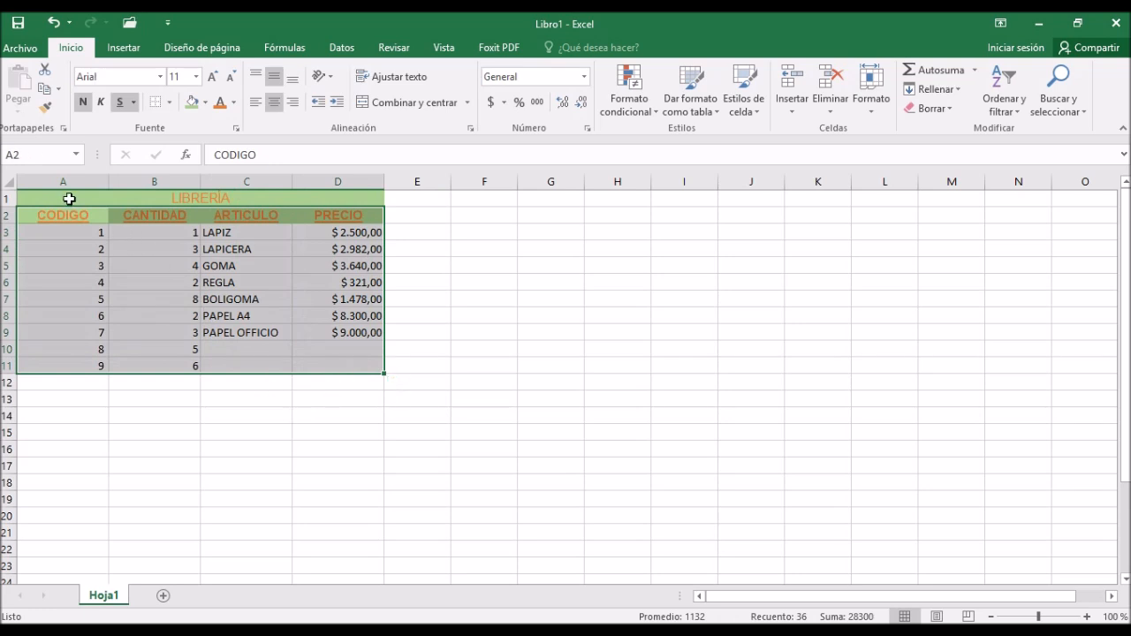
{"action": "left_click_drag", "start_coordinate": [68, 195], "coordinate": [315, 362]}
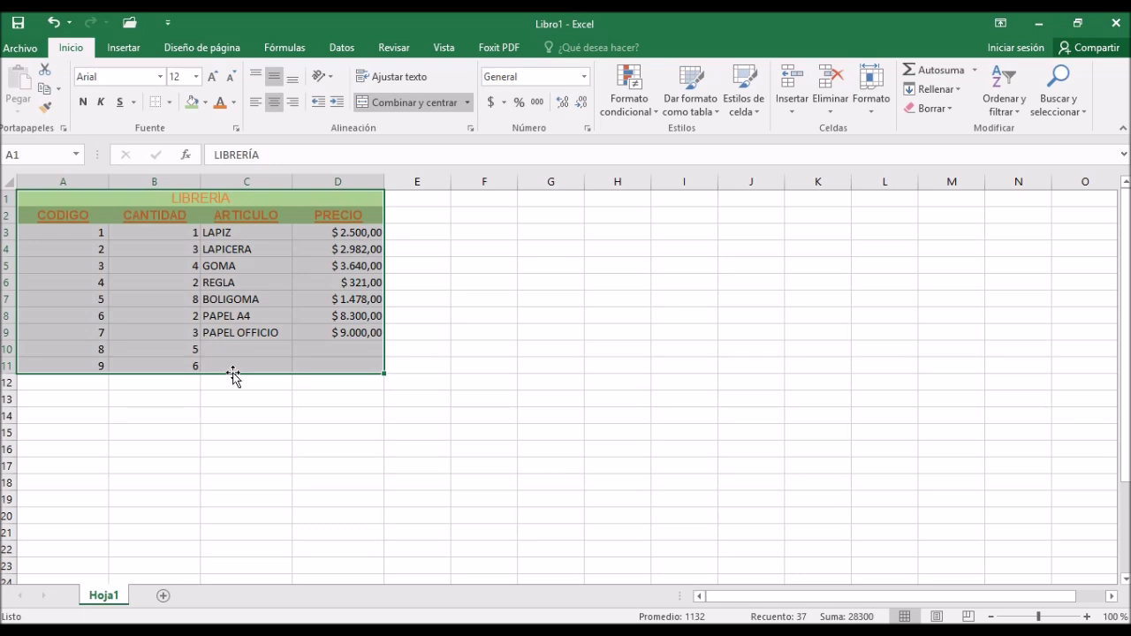
{"action": "left_click_drag", "start_coordinate": [233, 376], "coordinate": [706, 384]}
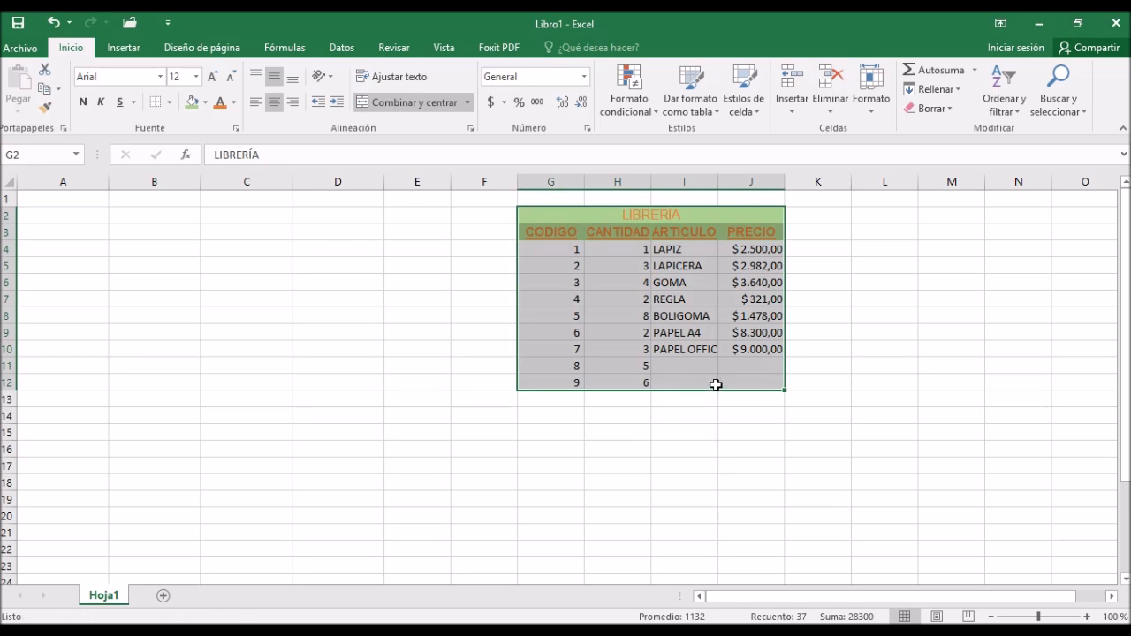
{"action": "left_click_drag", "start_coordinate": [716, 385], "coordinate": [200, 462]}
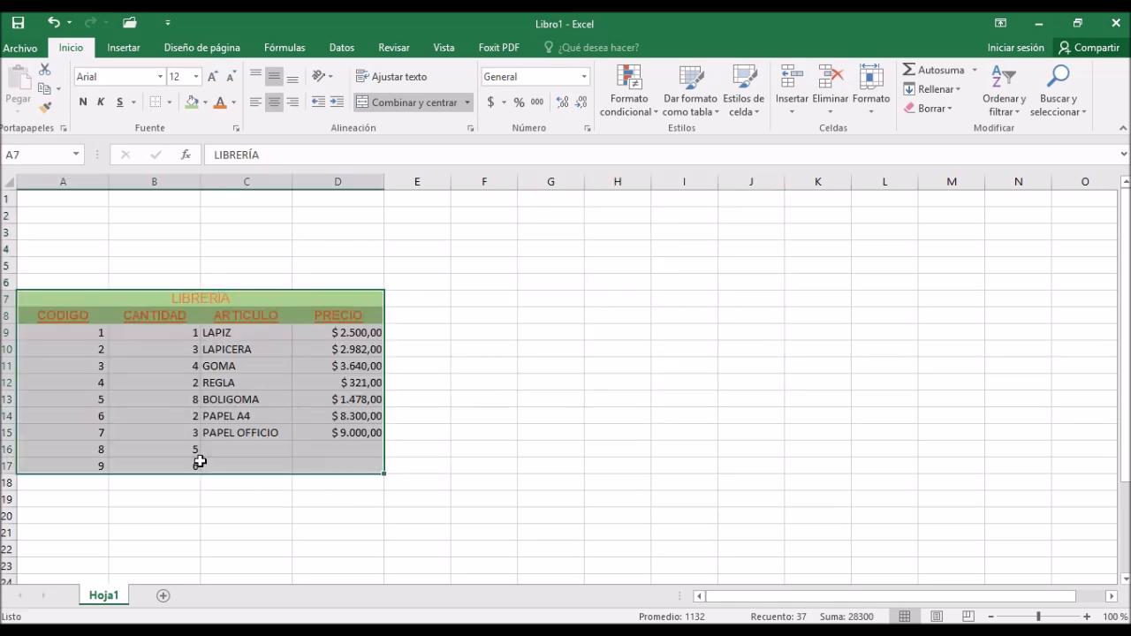
Step: Move the table back to start at cell A1, accepting that merged cells get split
{"action": "left_click_drag", "start_coordinate": [225, 293], "coordinate": [222, 199]}
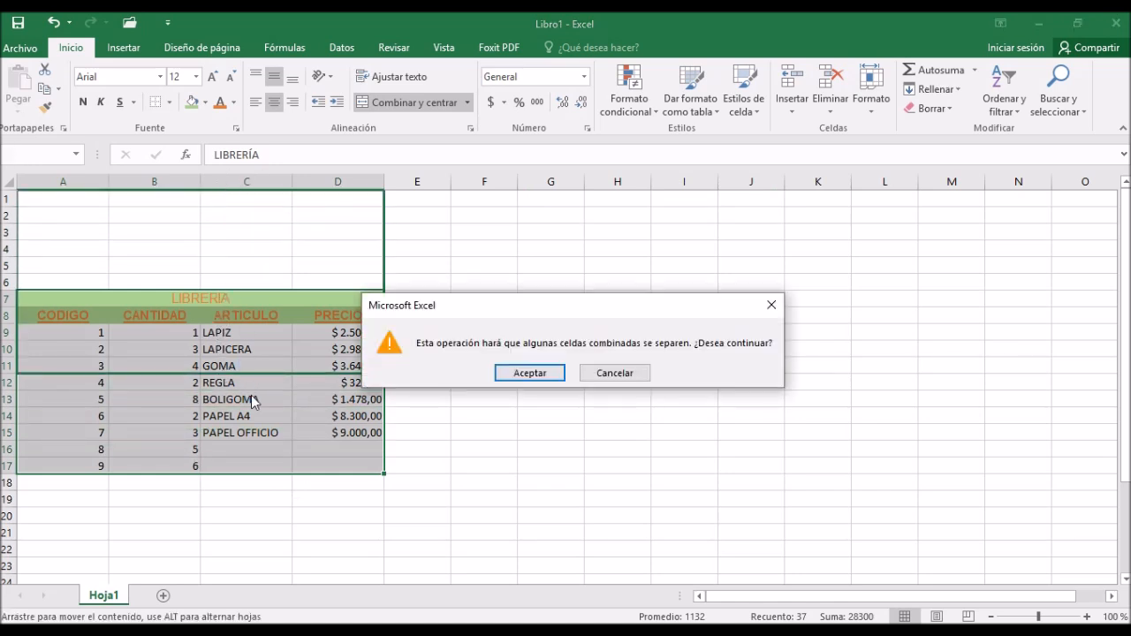
{"action": "left_click", "coordinate": [528, 373]}
{"action": "left_click", "coordinate": [527, 370]}
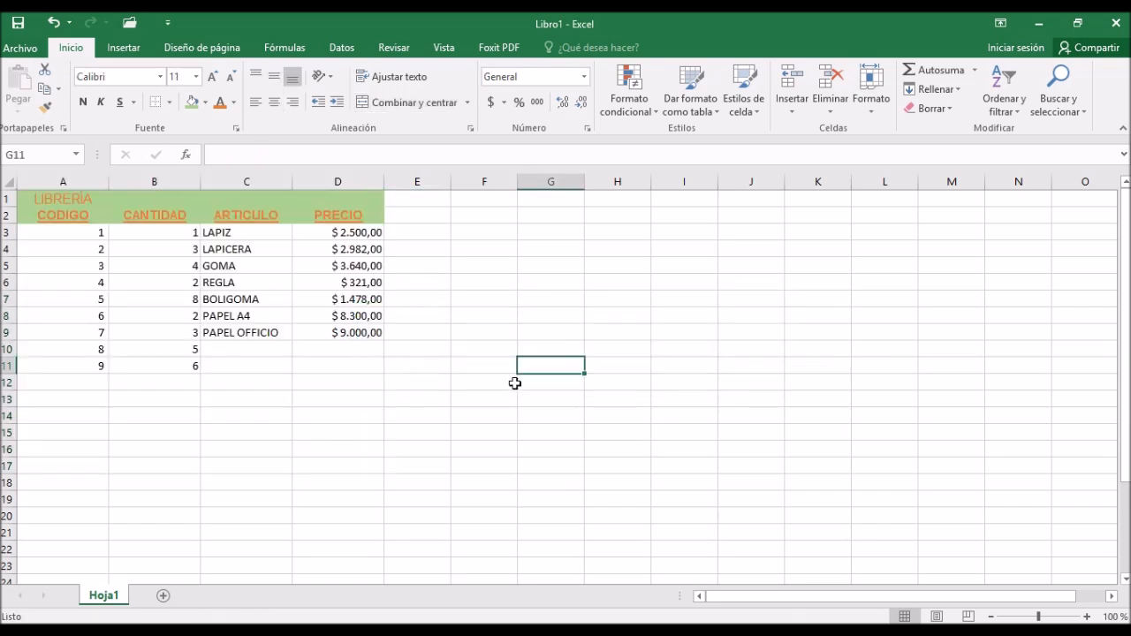
{"action": "left_click", "coordinate": [419, 411]}
{"action": "left_click", "coordinate": [250, 327]}
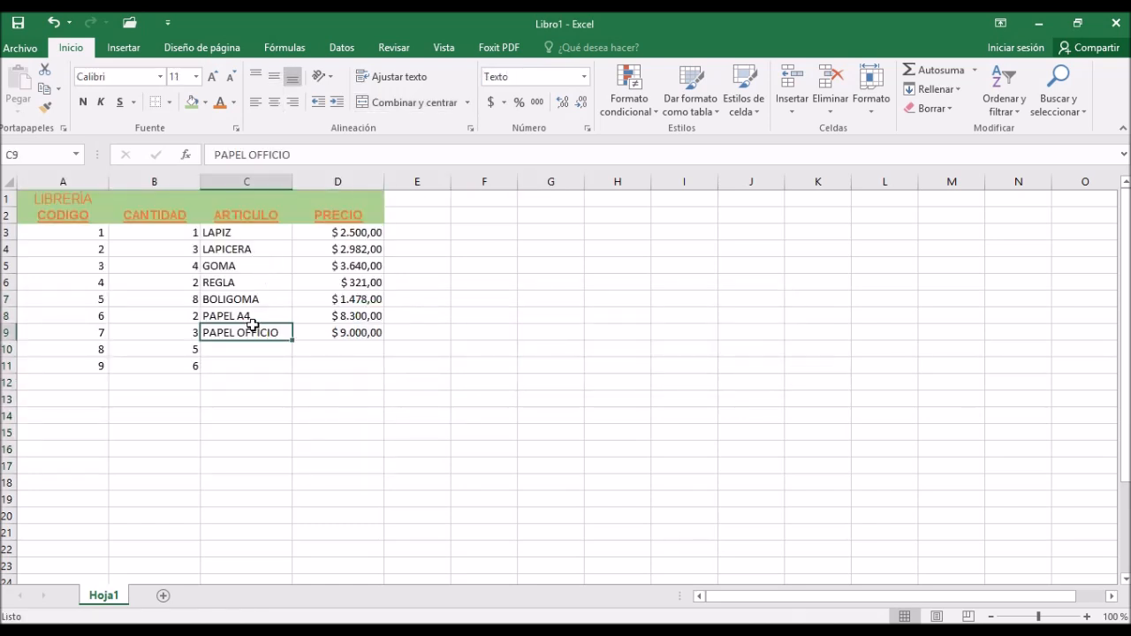
Step: Merge and center the LIBRERÍA title across A1:D1, and align it to the left
{"action": "left_click", "coordinate": [60, 202]}
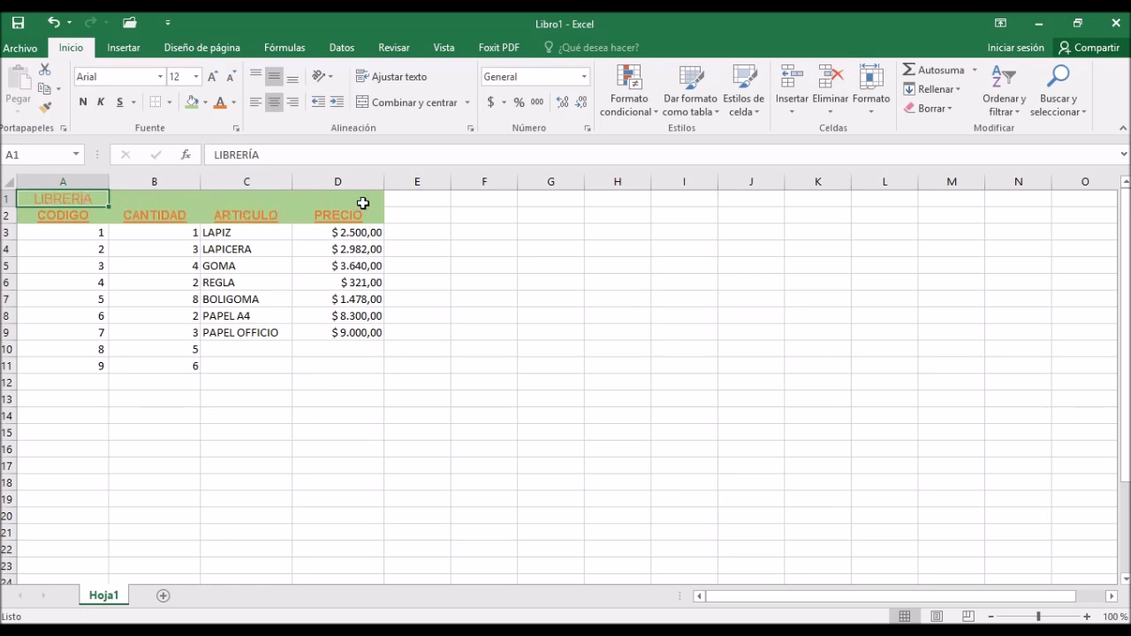
{"action": "left_click_drag", "start_coordinate": [73, 197], "coordinate": [368, 201]}
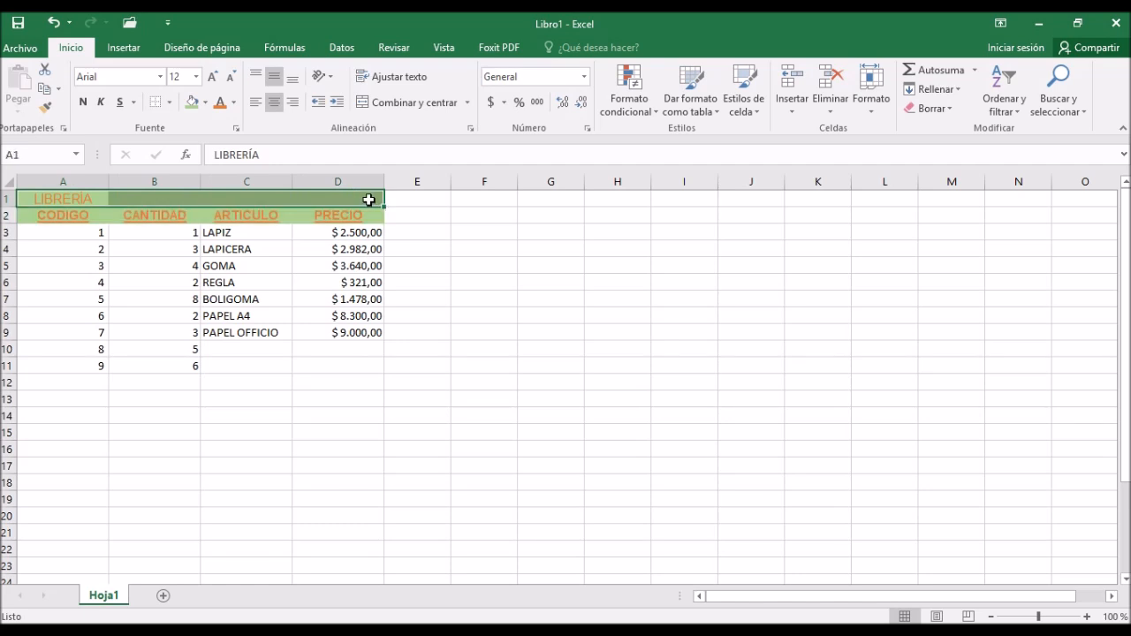
{"action": "left_click", "coordinate": [412, 102]}
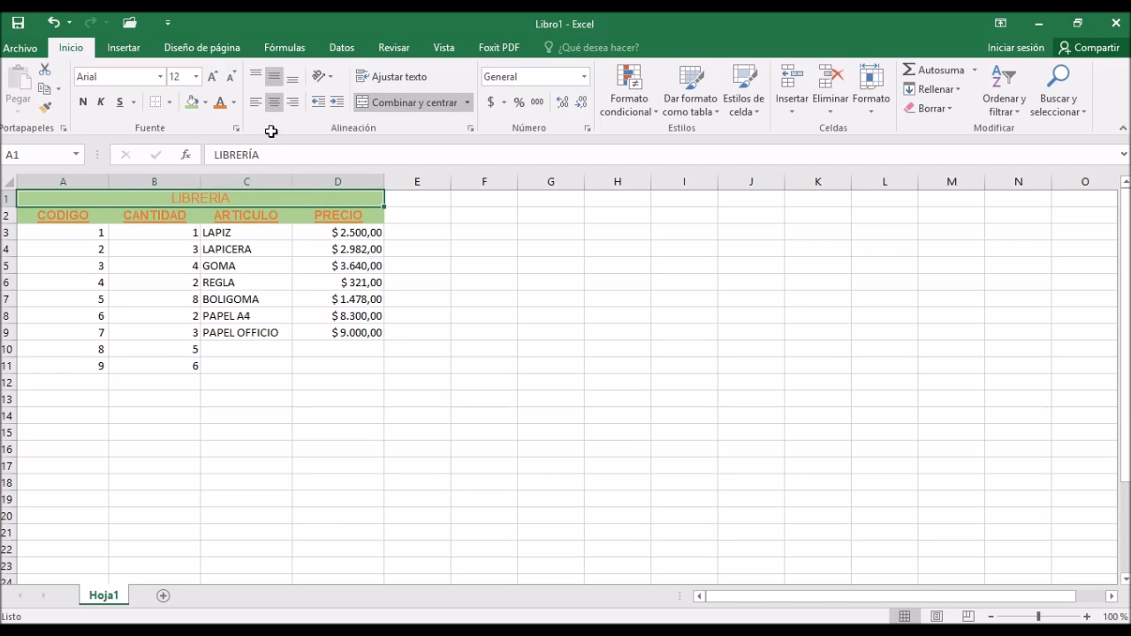
{"action": "left_click", "coordinate": [257, 108]}
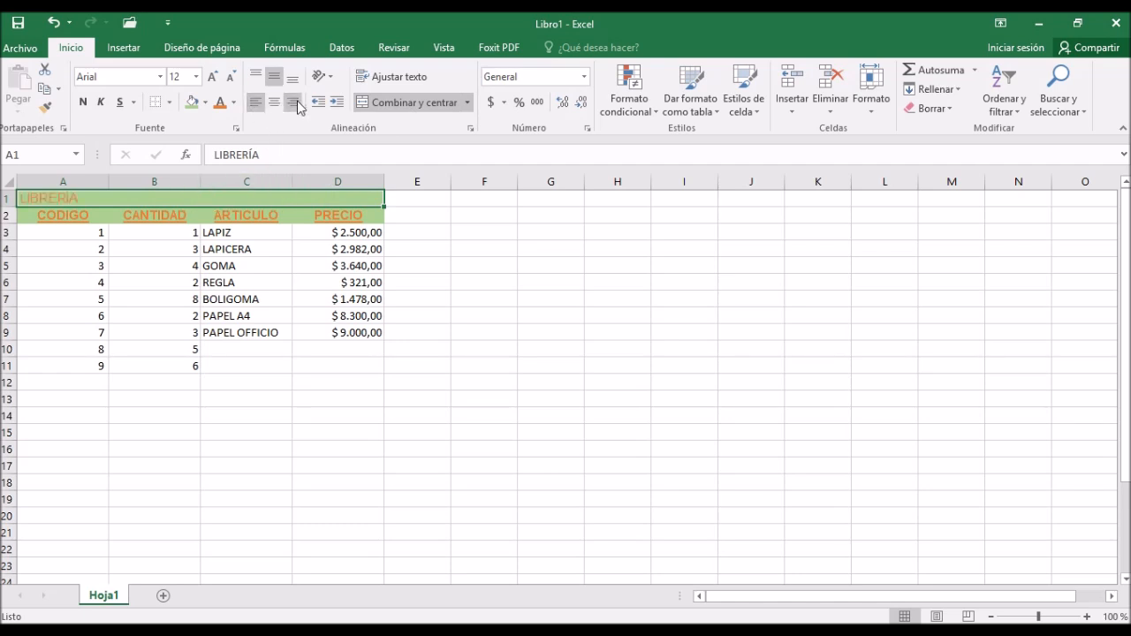
Step: Try right, top, middle and bottom alignment on the LIBRERÍA title, and finish with it centered horizontally and vertically
{"action": "left_click", "coordinate": [296, 104]}
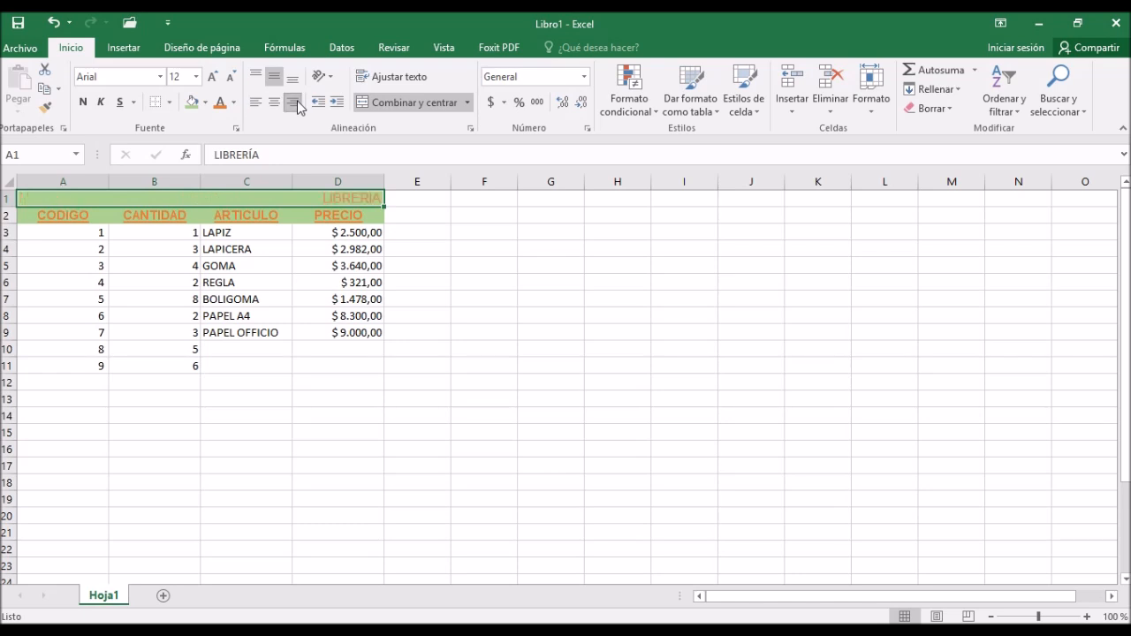
{"action": "left_click", "coordinate": [255, 83]}
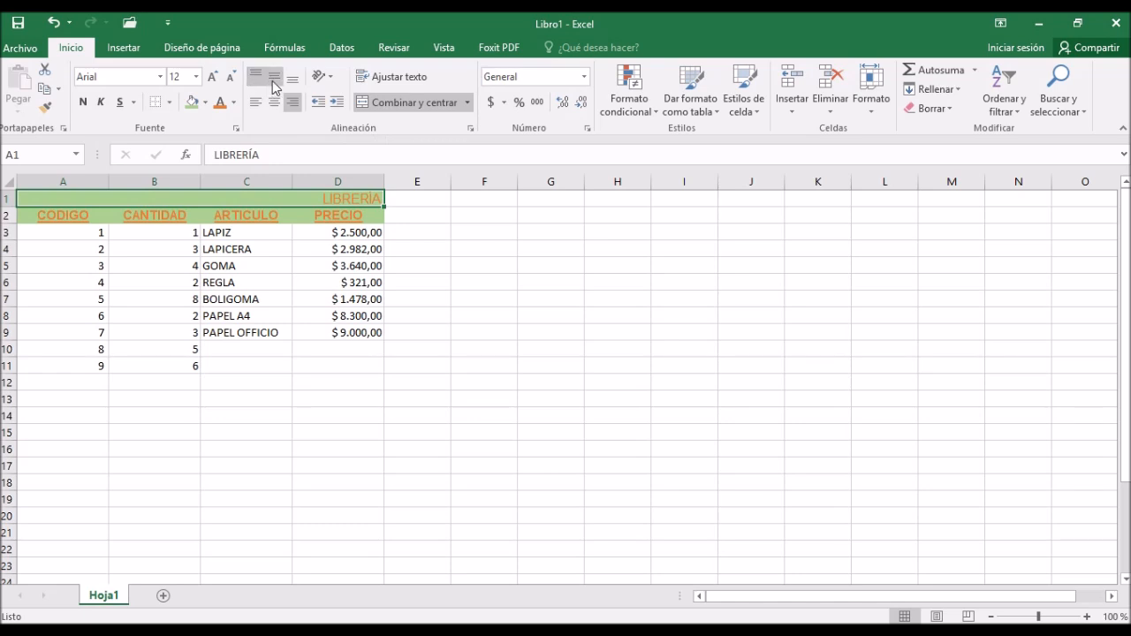
{"action": "left_click", "coordinate": [276, 85]}
{"action": "left_click", "coordinate": [293, 84]}
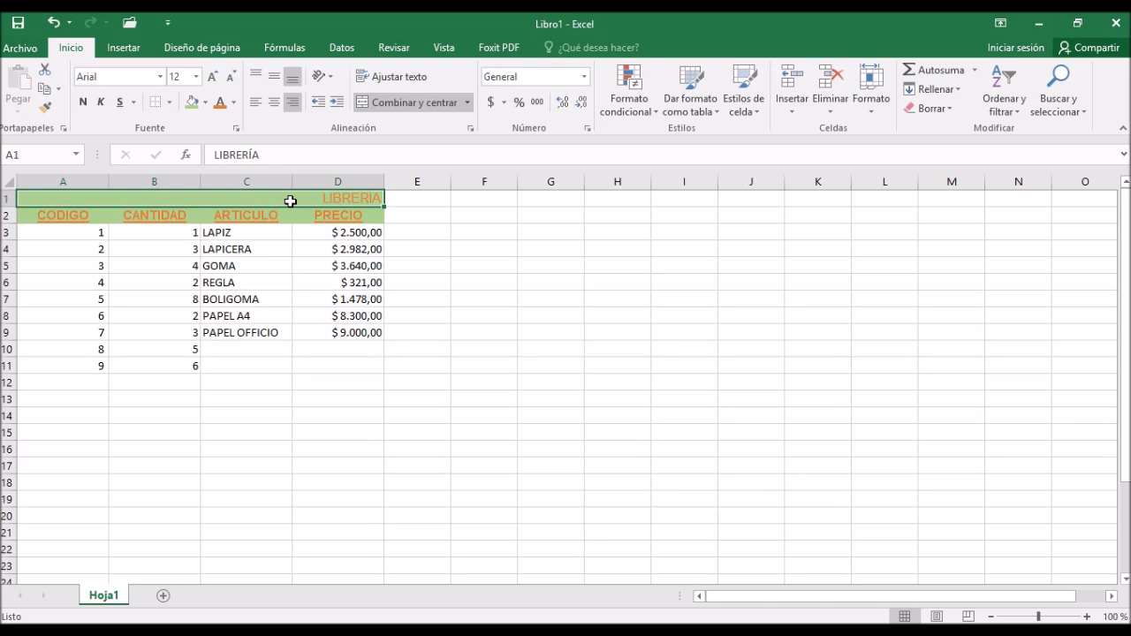
{"action": "left_click", "coordinate": [274, 102]}
{"action": "left_click", "coordinate": [281, 76]}
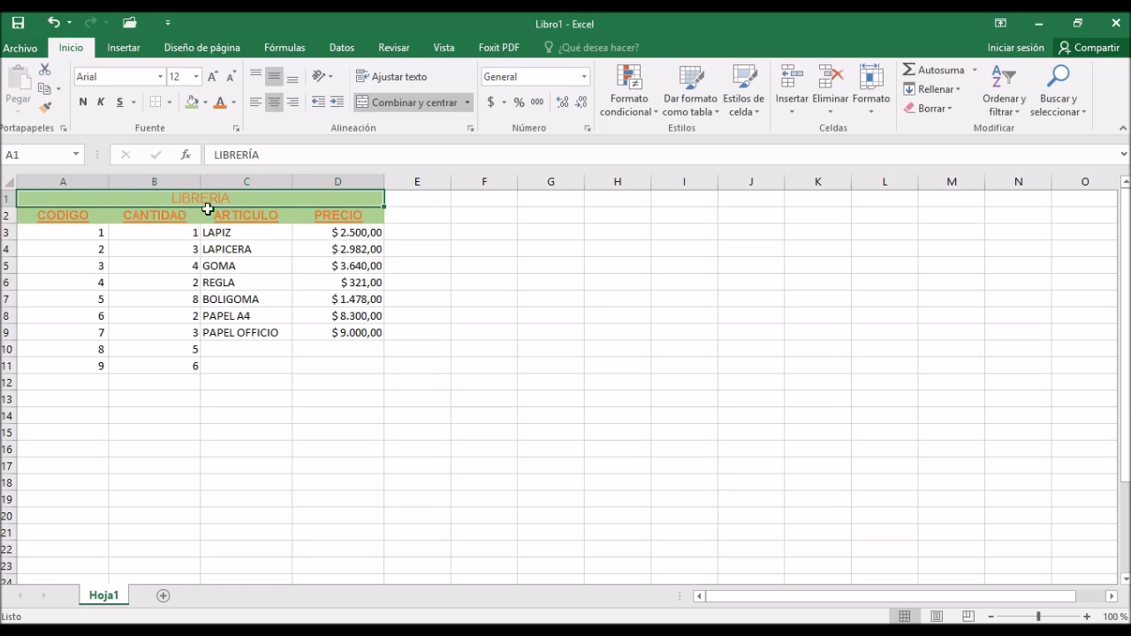
Step: Apply all borders to the whole table A1:D11, title included
{"action": "left_click_drag", "start_coordinate": [290, 197], "coordinate": [295, 359]}
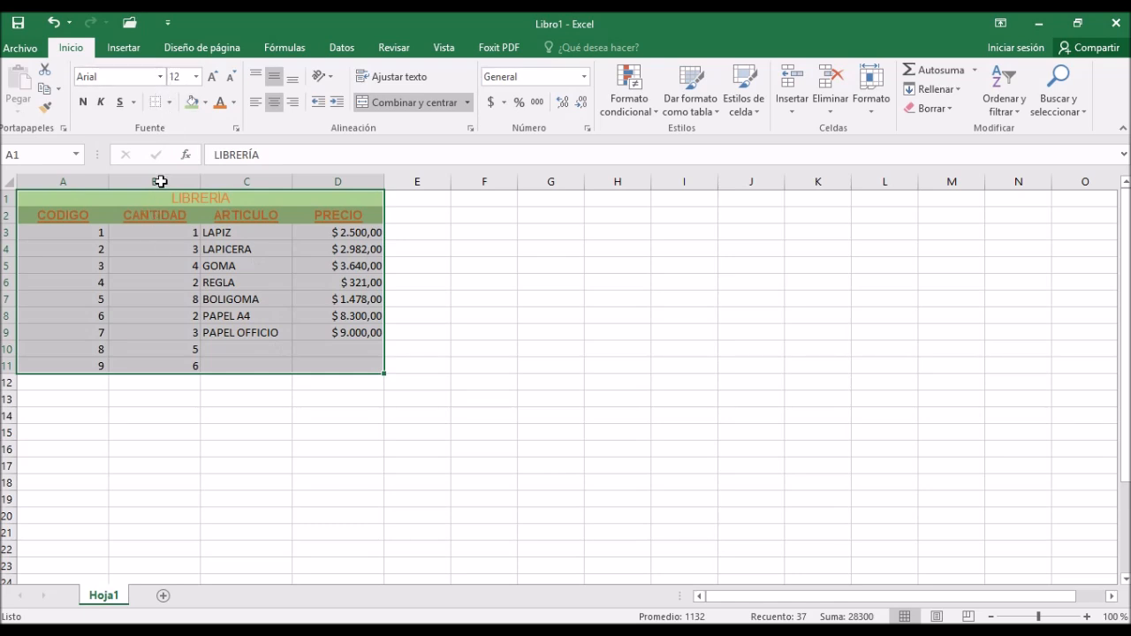
{"action": "left_click", "coordinate": [170, 102]}
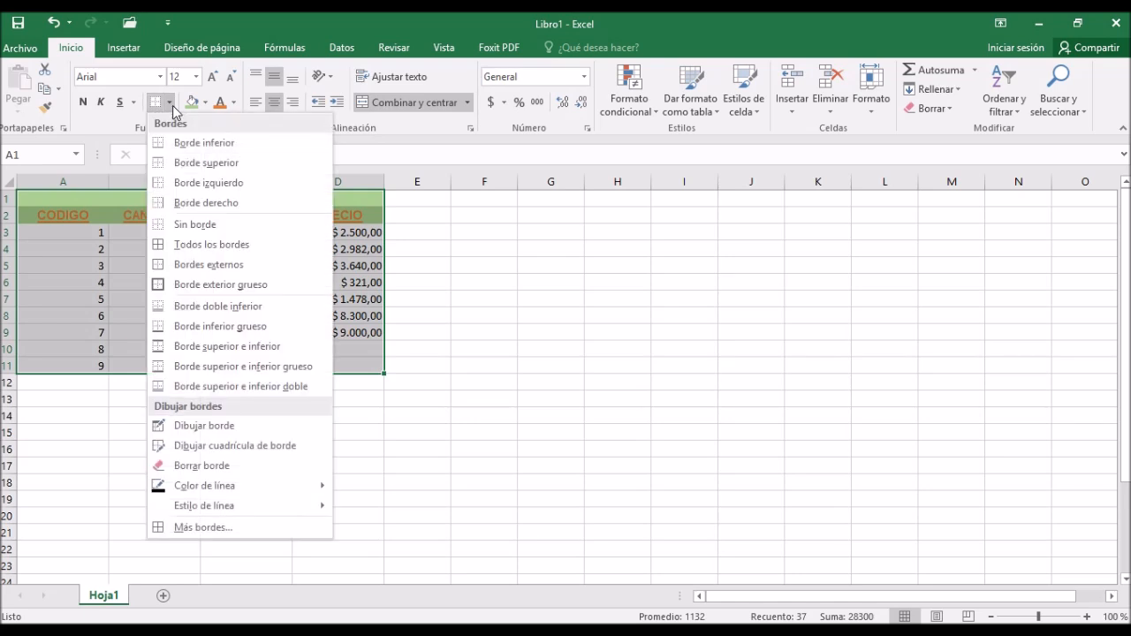
{"action": "left_click", "coordinate": [215, 245]}
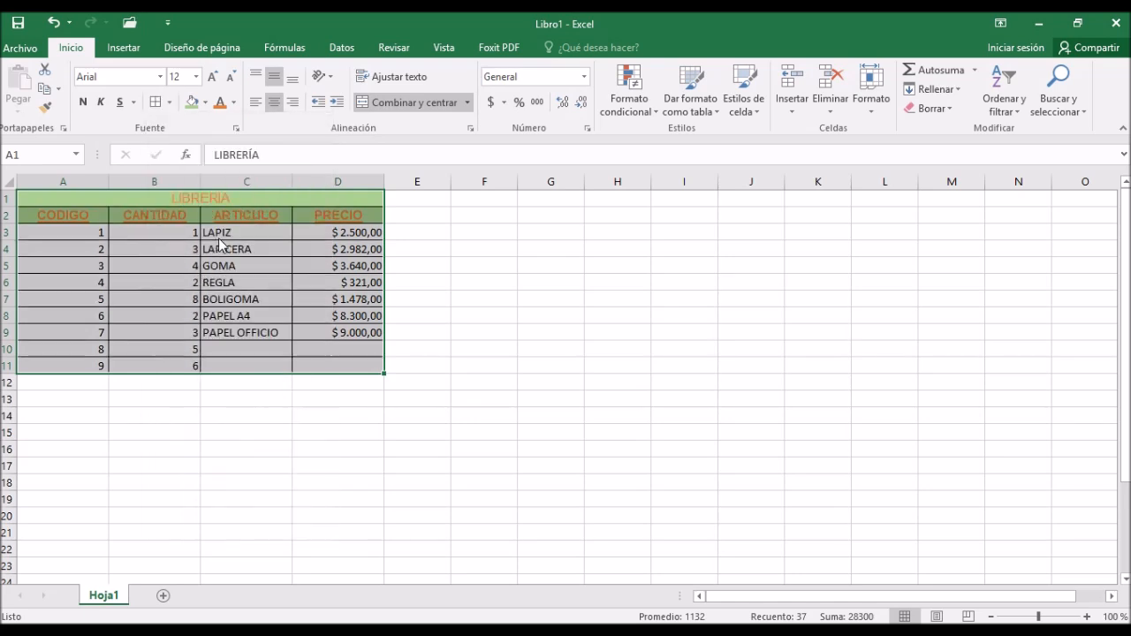
{"action": "left_click", "coordinate": [446, 285]}
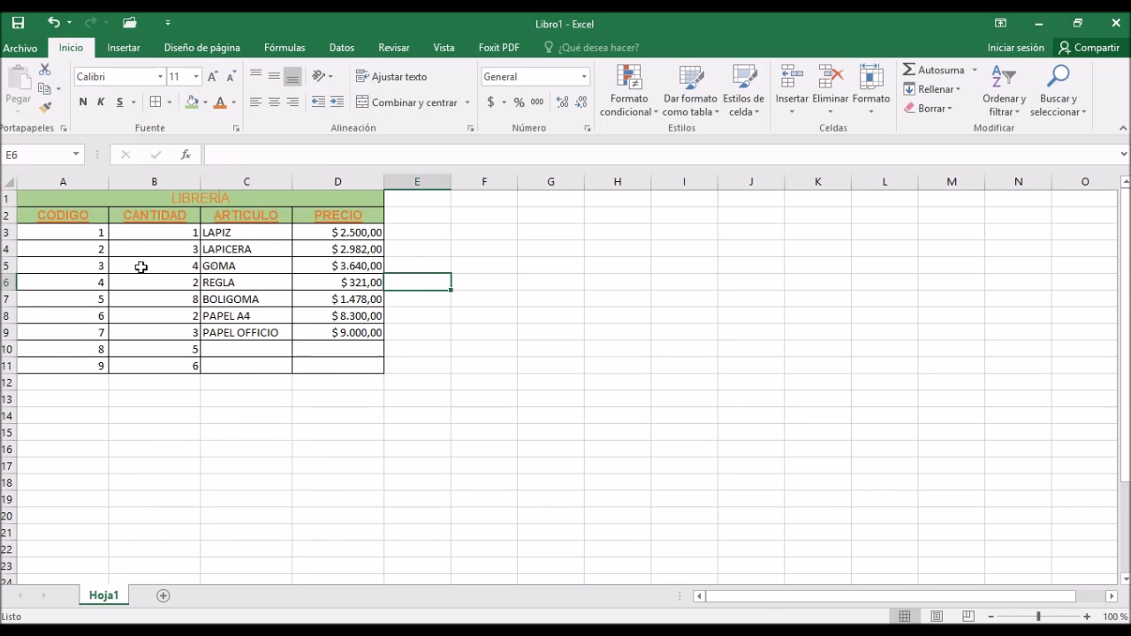
Step: Fill the data cells A3:D11 with gold and set their text colour to dark green
{"action": "left_click_drag", "start_coordinate": [78, 232], "coordinate": [344, 371]}
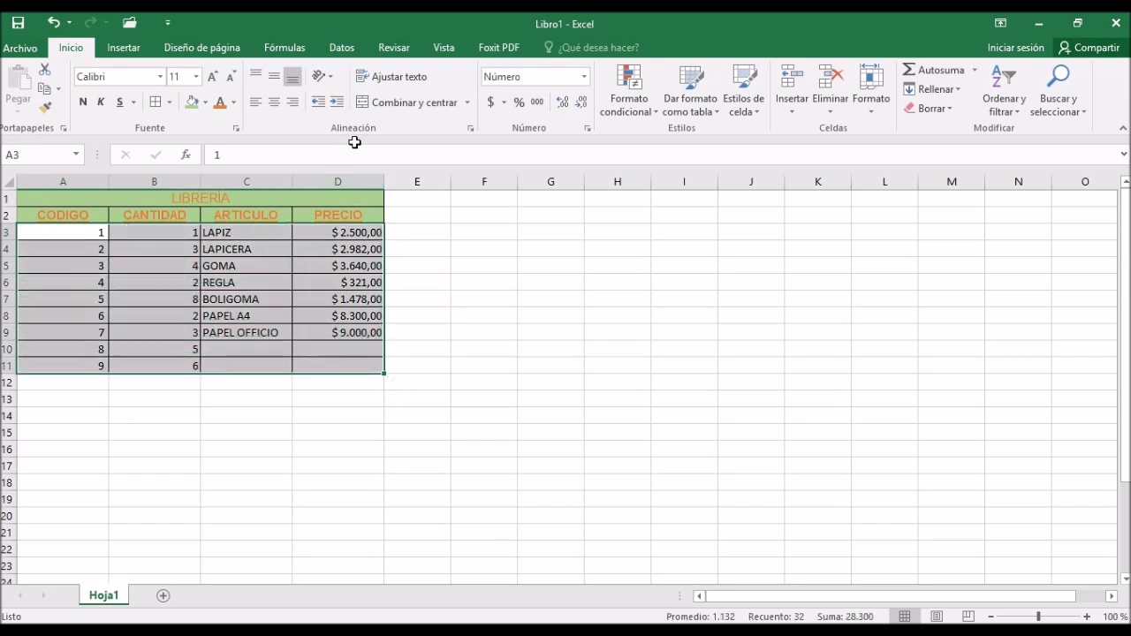
{"action": "left_click", "coordinate": [205, 103]}
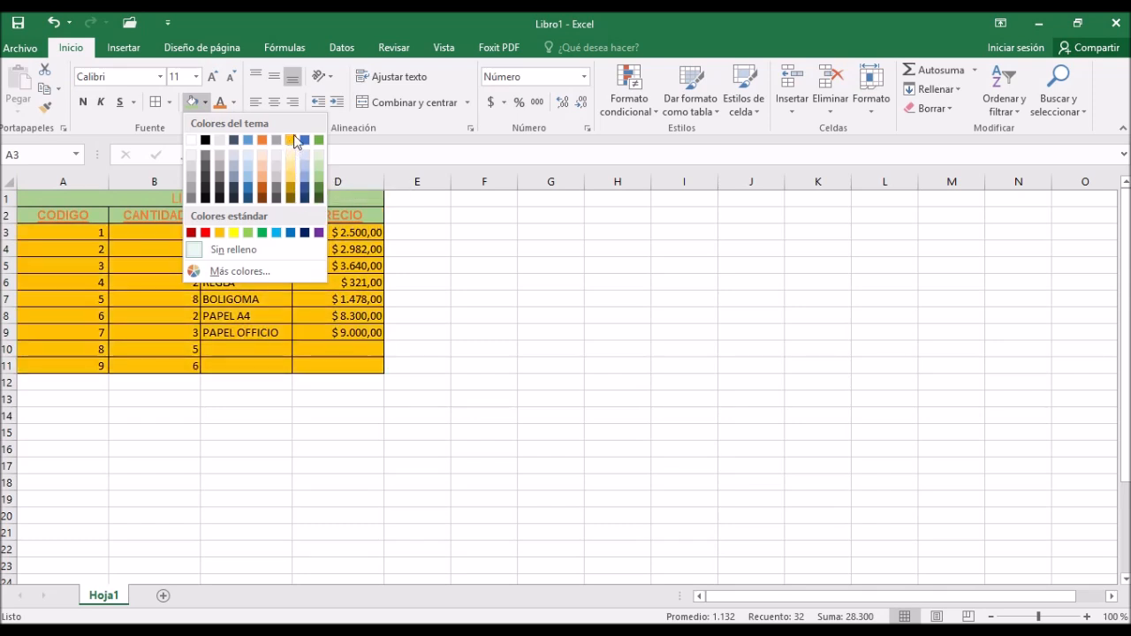
{"action": "left_click", "coordinate": [291, 187]}
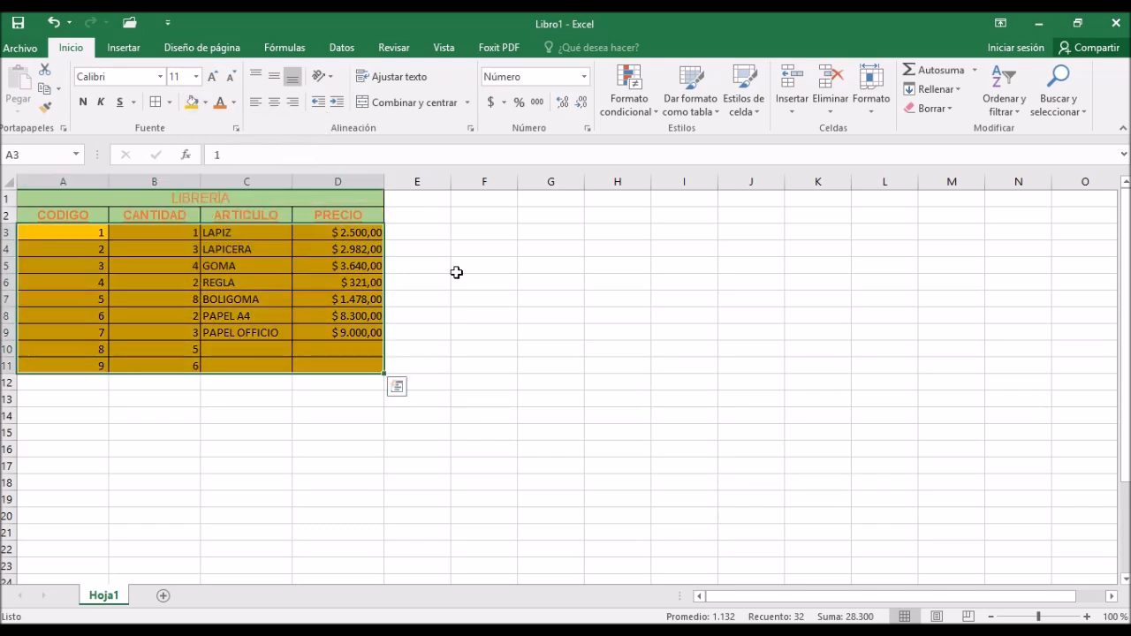
{"action": "left_click", "coordinate": [234, 103]}
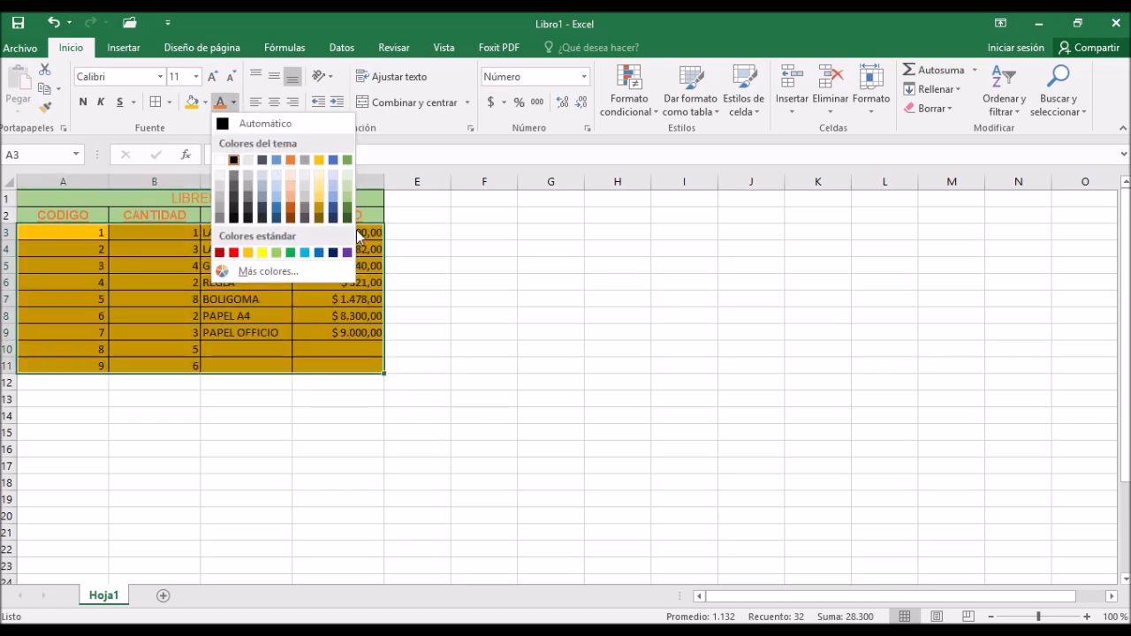
{"action": "key", "text": "Escape"}
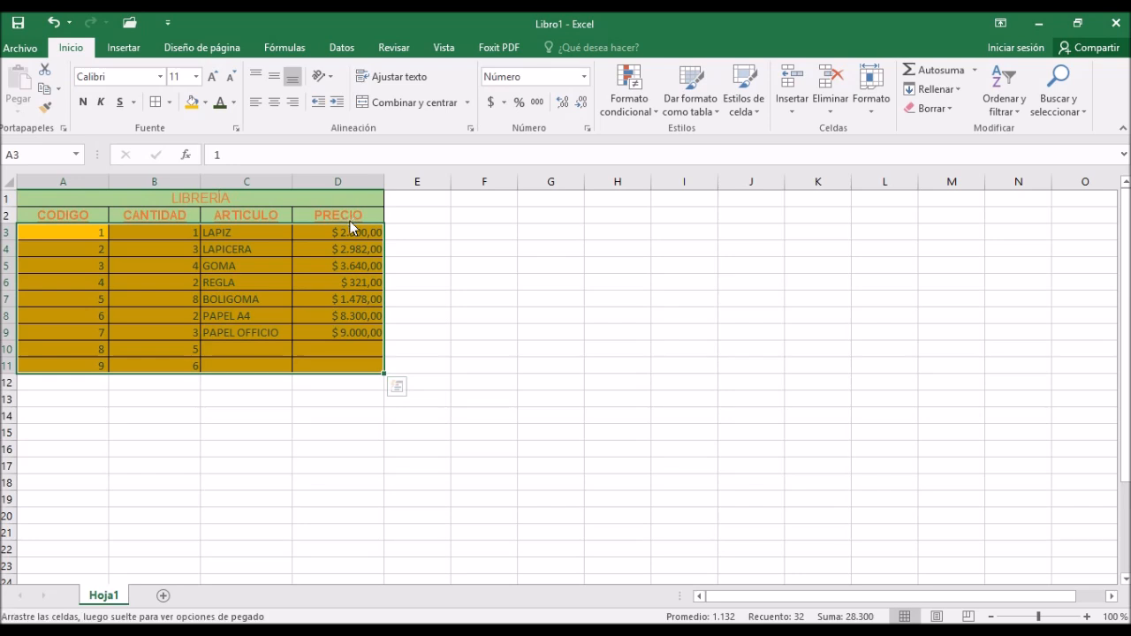
{"action": "left_click", "coordinate": [511, 265]}
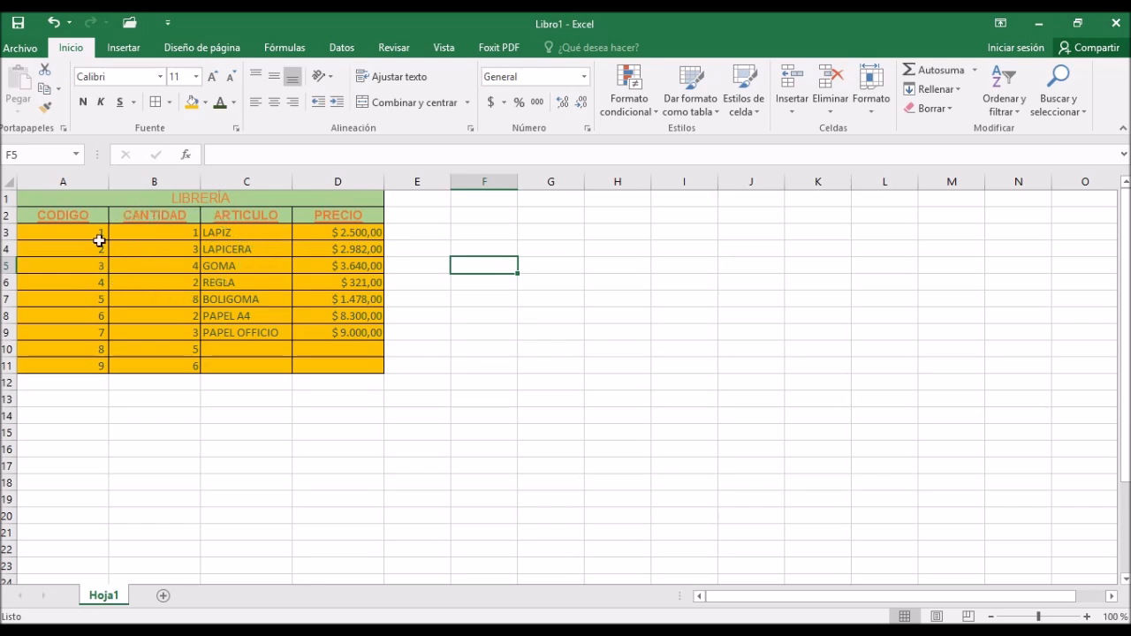
Step: Remove the background fill from the whole table A1:D11
{"action": "left_click_drag", "start_coordinate": [236, 200], "coordinate": [242, 363]}
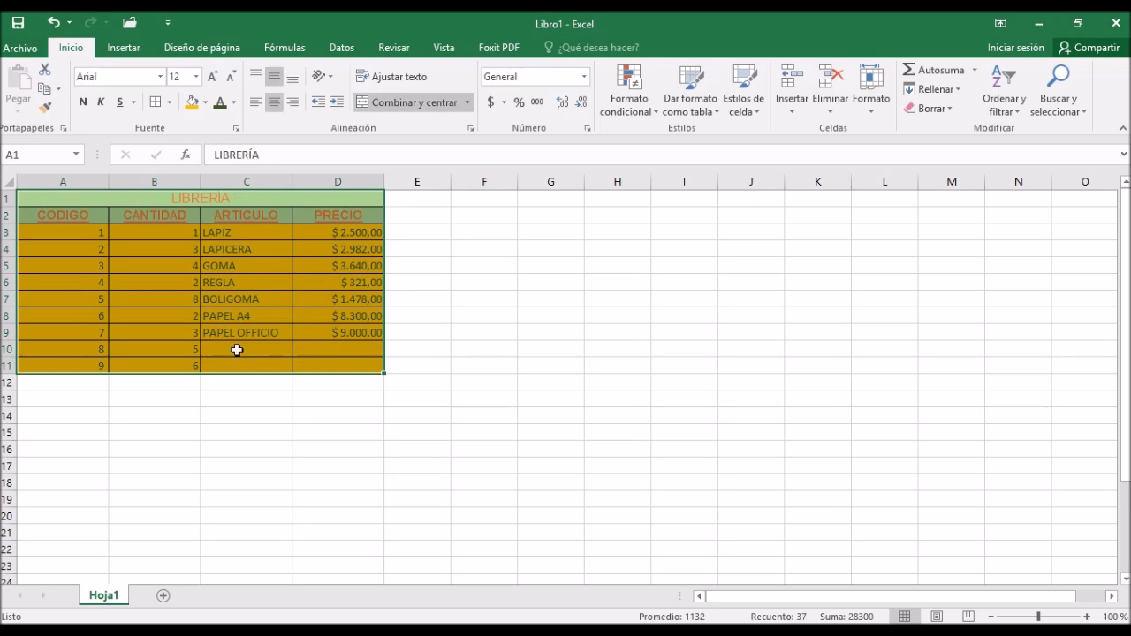
{"action": "left_click", "coordinate": [207, 103]}
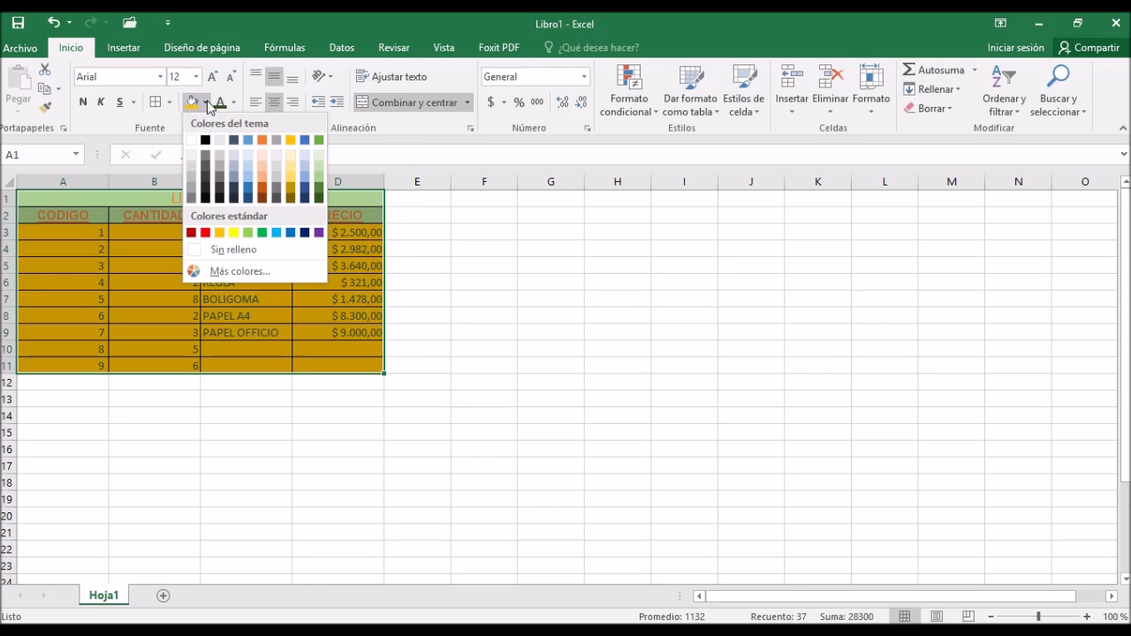
{"action": "left_click", "coordinate": [214, 251]}
{"action": "left_click", "coordinate": [458, 317]}
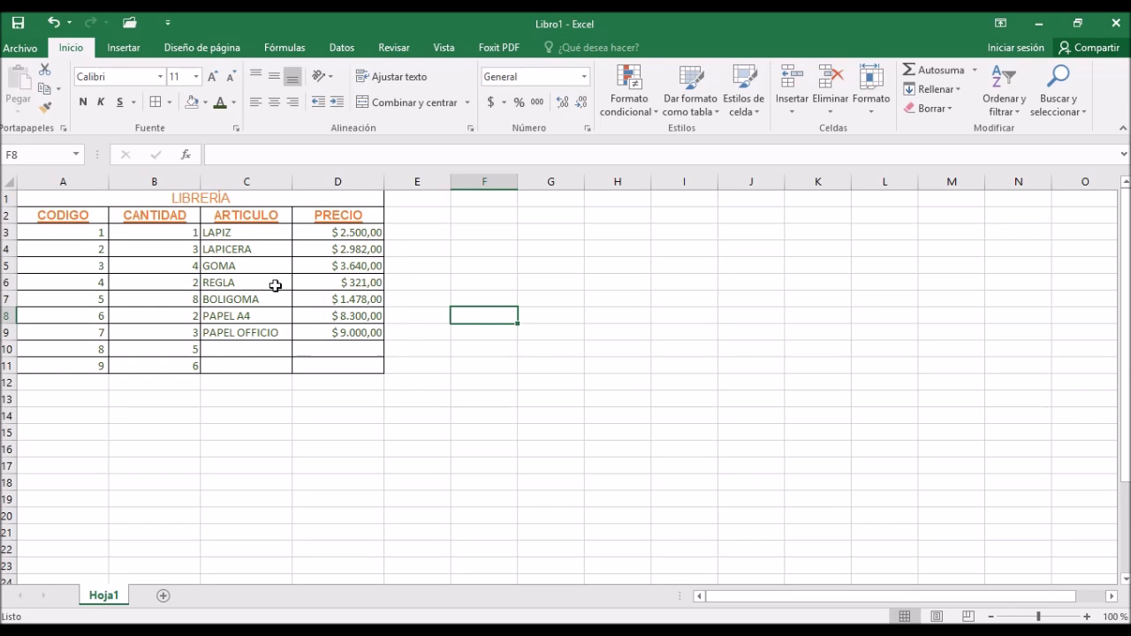
Step: Set the text colour of the LIBRERÍA title and the column headings in row 2 to black
{"action": "left_click_drag", "start_coordinate": [275, 204], "coordinate": [282, 215]}
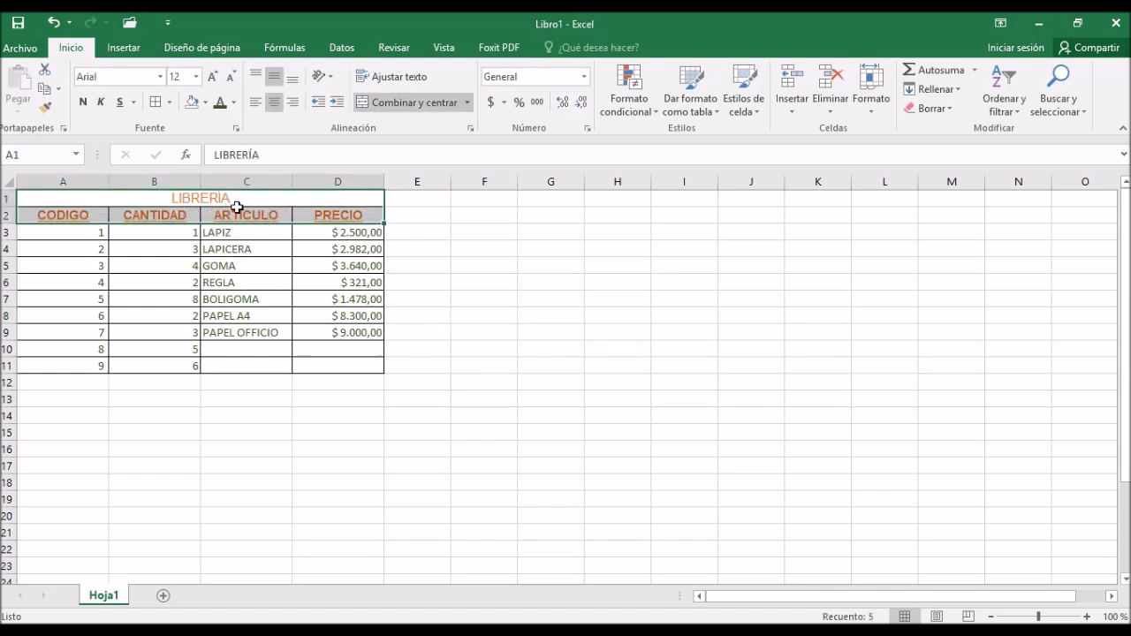
{"action": "left_click", "coordinate": [234, 103]}
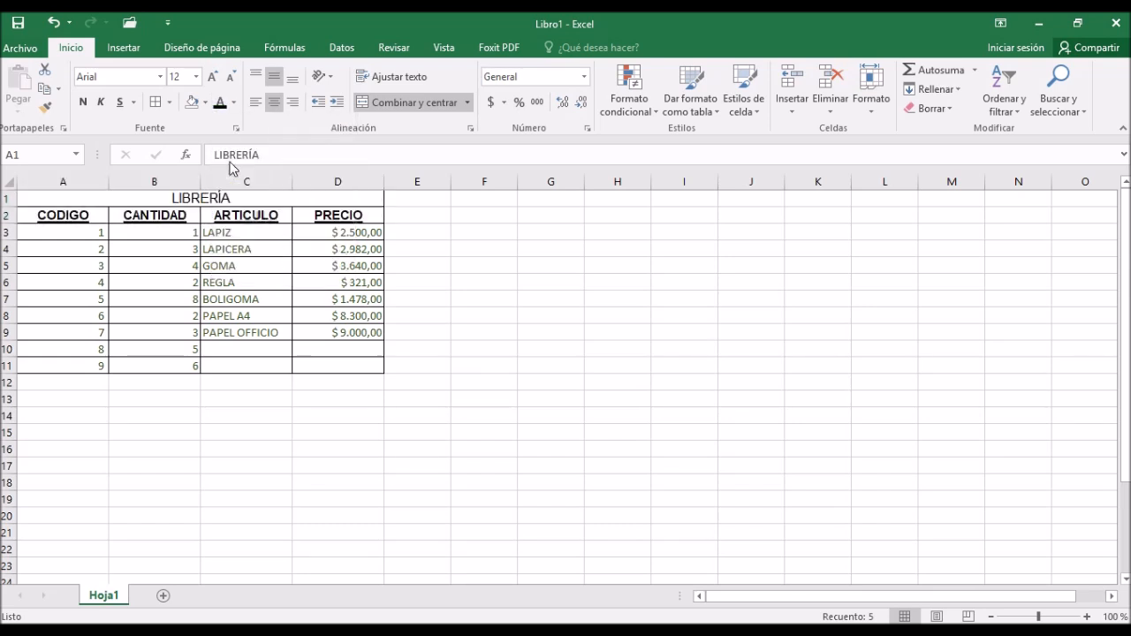
{"action": "left_click", "coordinate": [230, 161]}
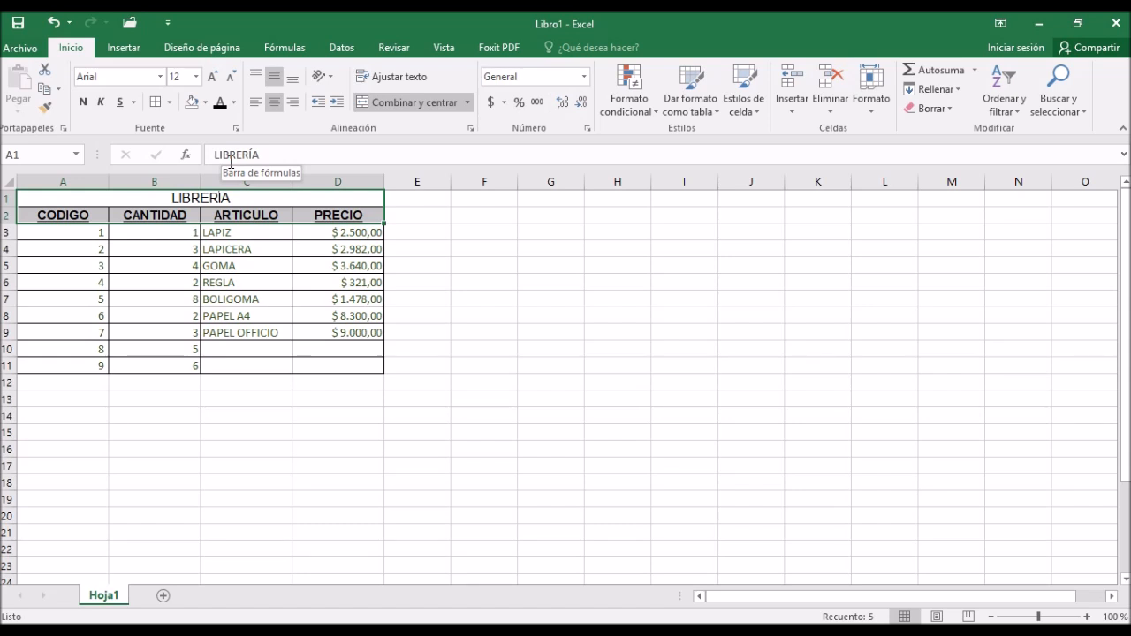
{"action": "left_click", "coordinate": [413, 226]}
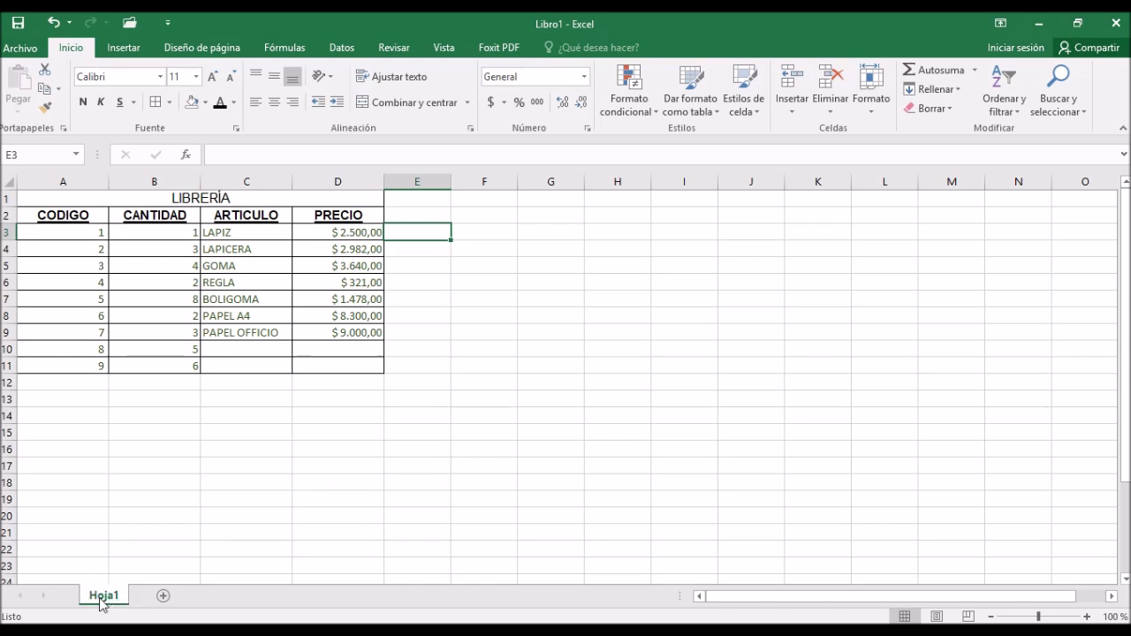
Step: Add a new blank sheet to the workbook and return to Hoja1
{"action": "left_click", "coordinate": [163, 597]}
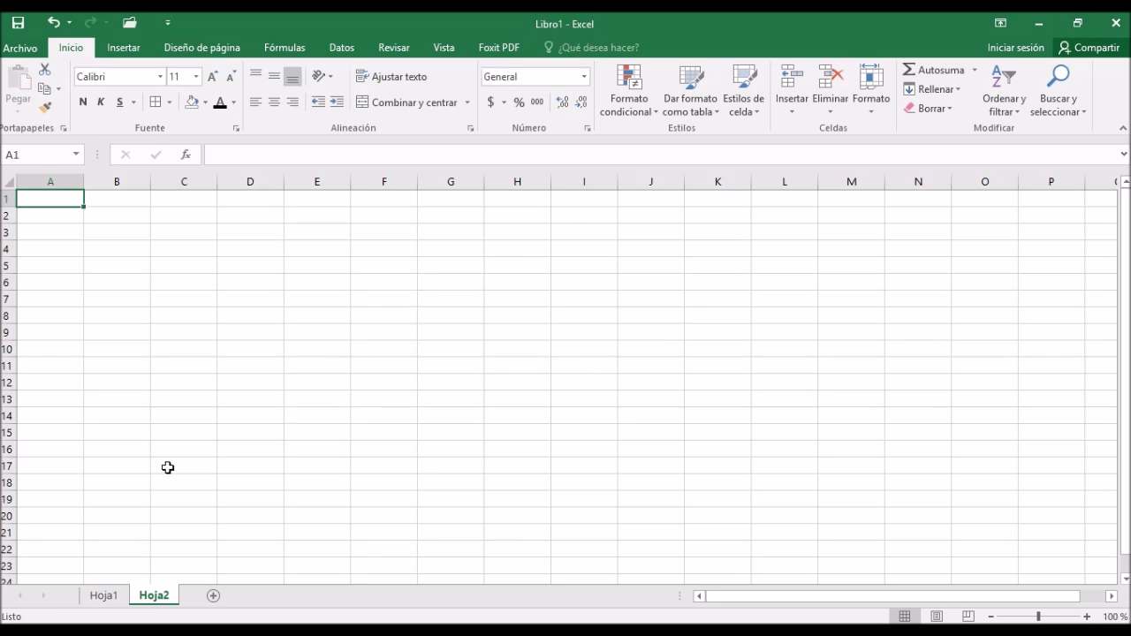
{"action": "left_click", "coordinate": [104, 597]}
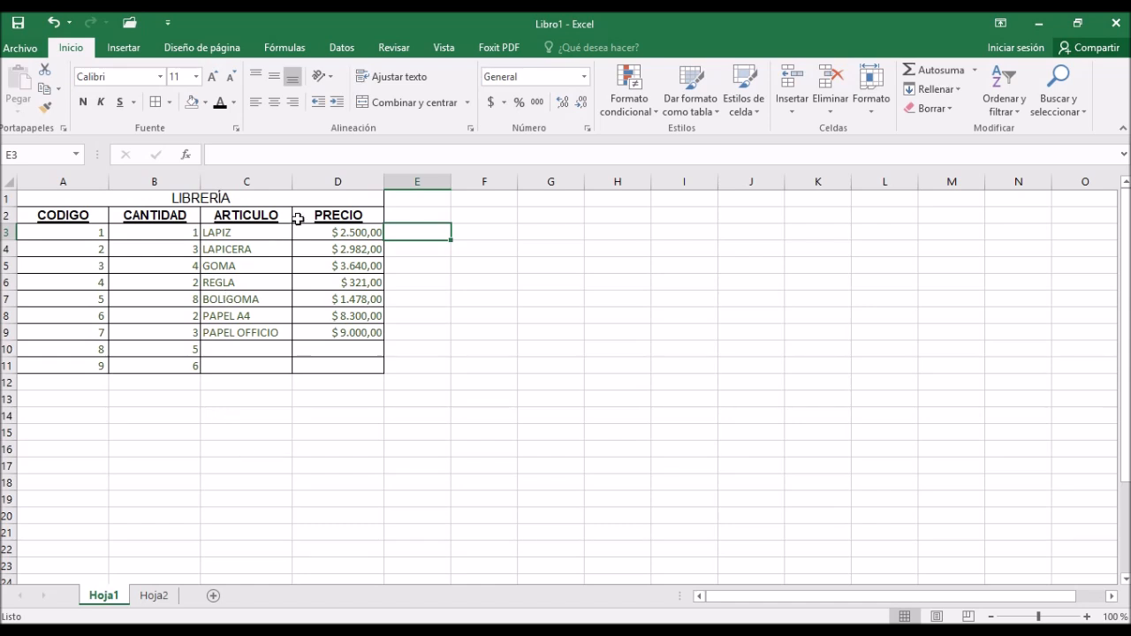
Step: Copy the table A1:D11 and paste it on the same sheet starting at cell I1
{"action": "left_click_drag", "start_coordinate": [310, 203], "coordinate": [343, 372]}
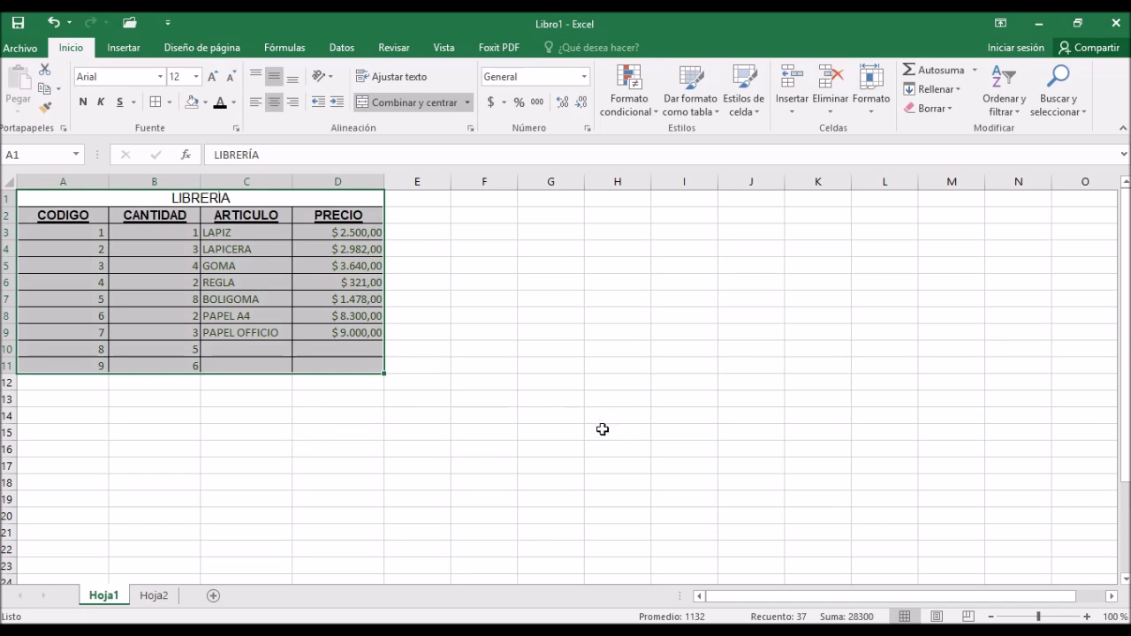
{"action": "left_click", "coordinate": [252, 405]}
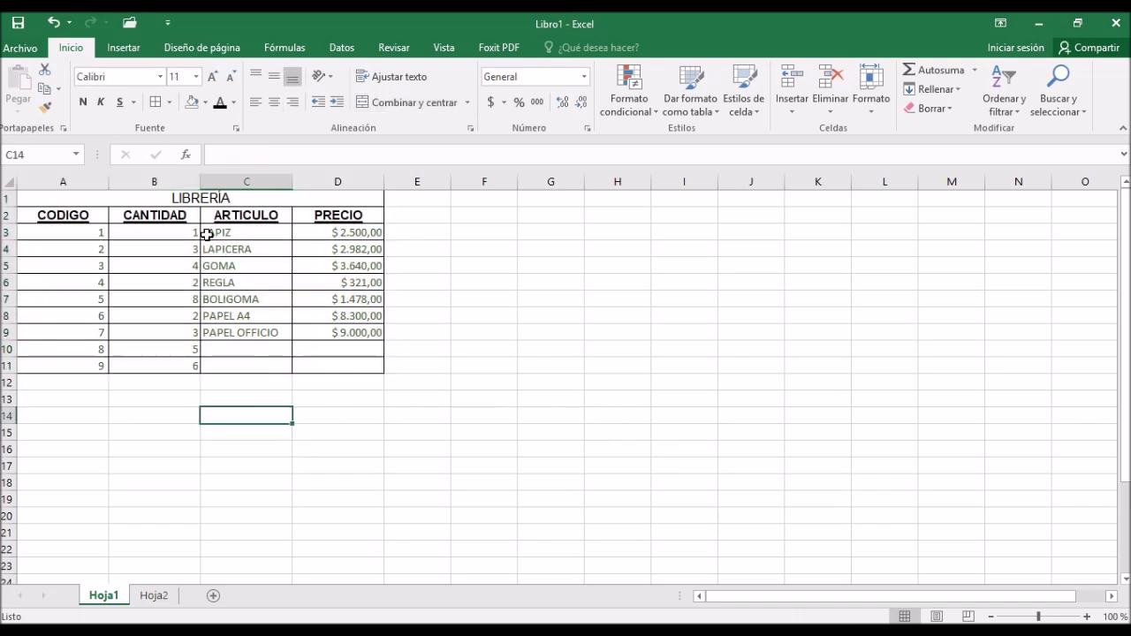
{"action": "left_click_drag", "start_coordinate": [171, 194], "coordinate": [171, 369]}
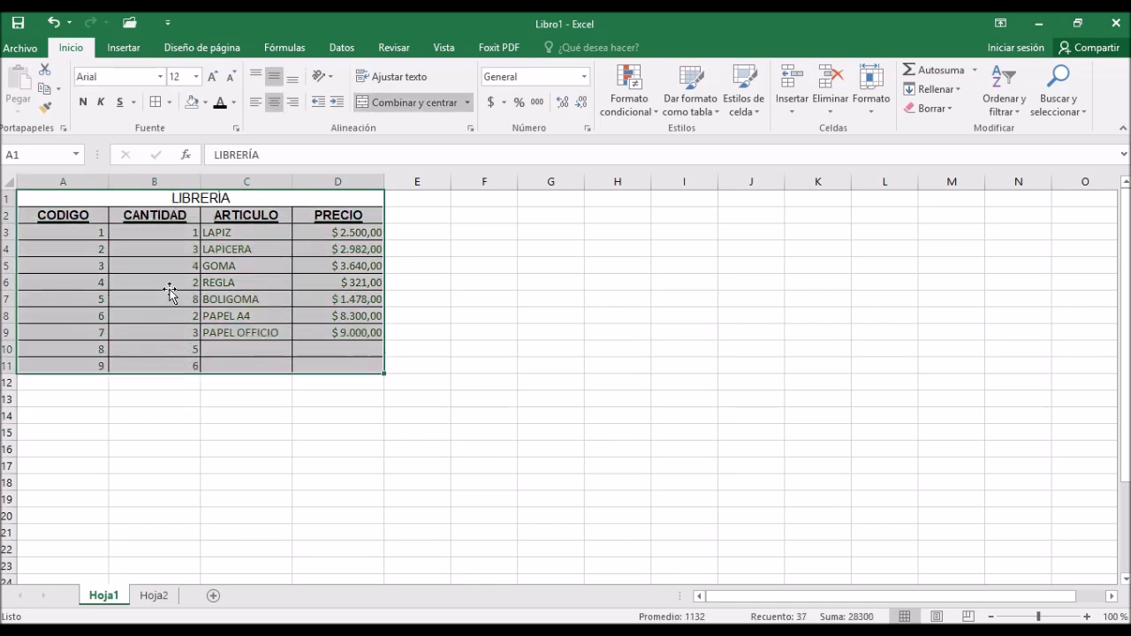
{"action": "left_click", "coordinate": [45, 90]}
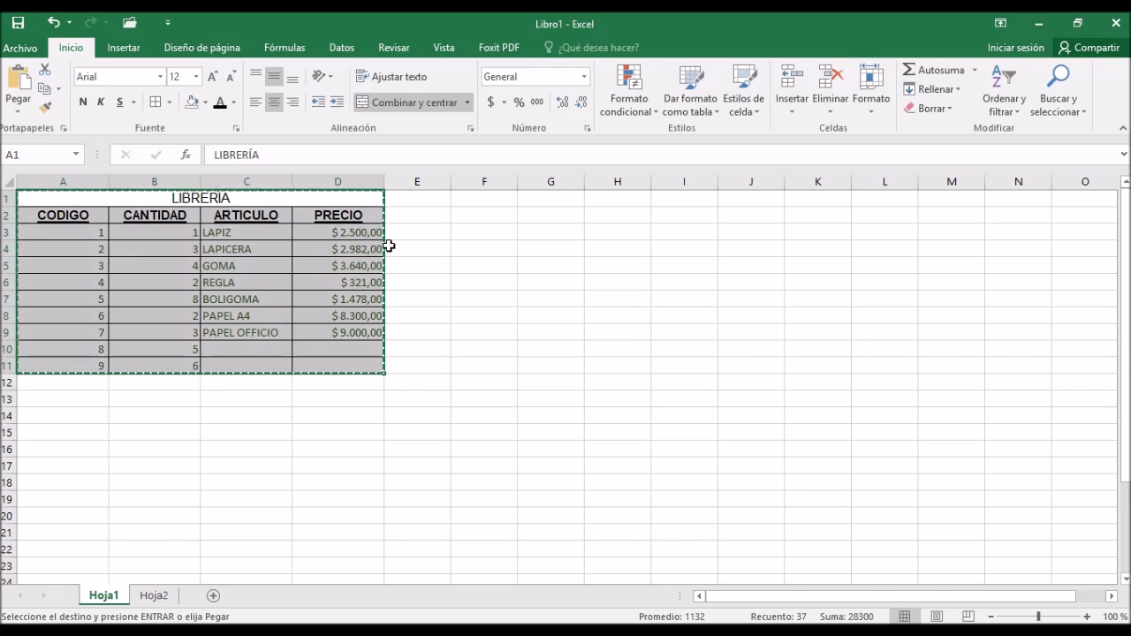
{"action": "left_click", "coordinate": [709, 202]}
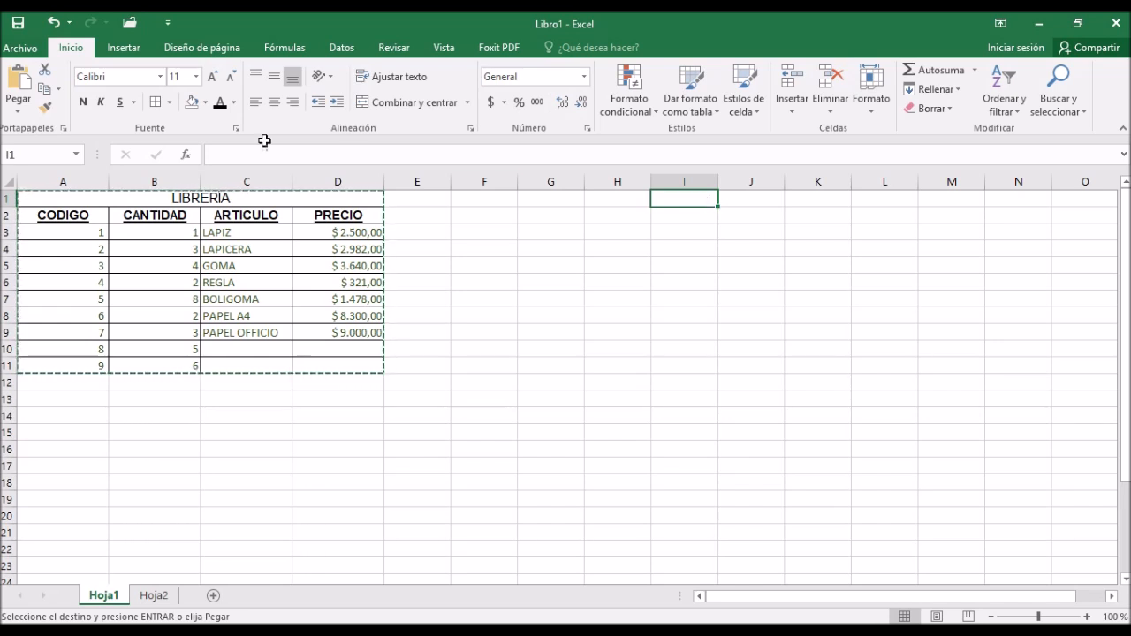
{"action": "left_click", "coordinate": [23, 82]}
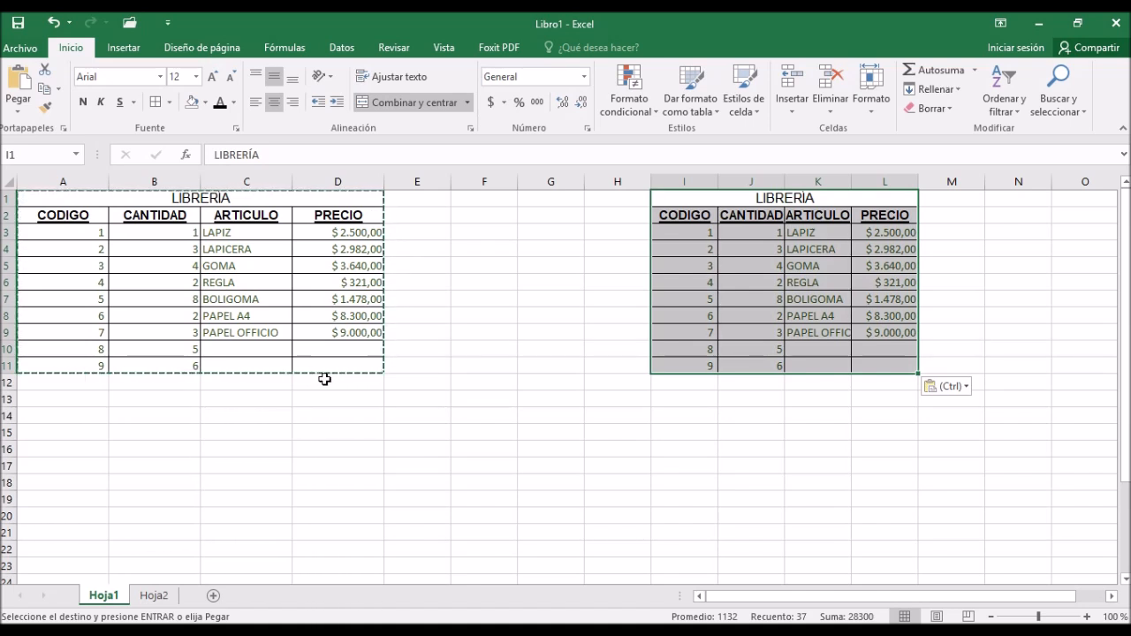
{"action": "key", "text": "Escape"}
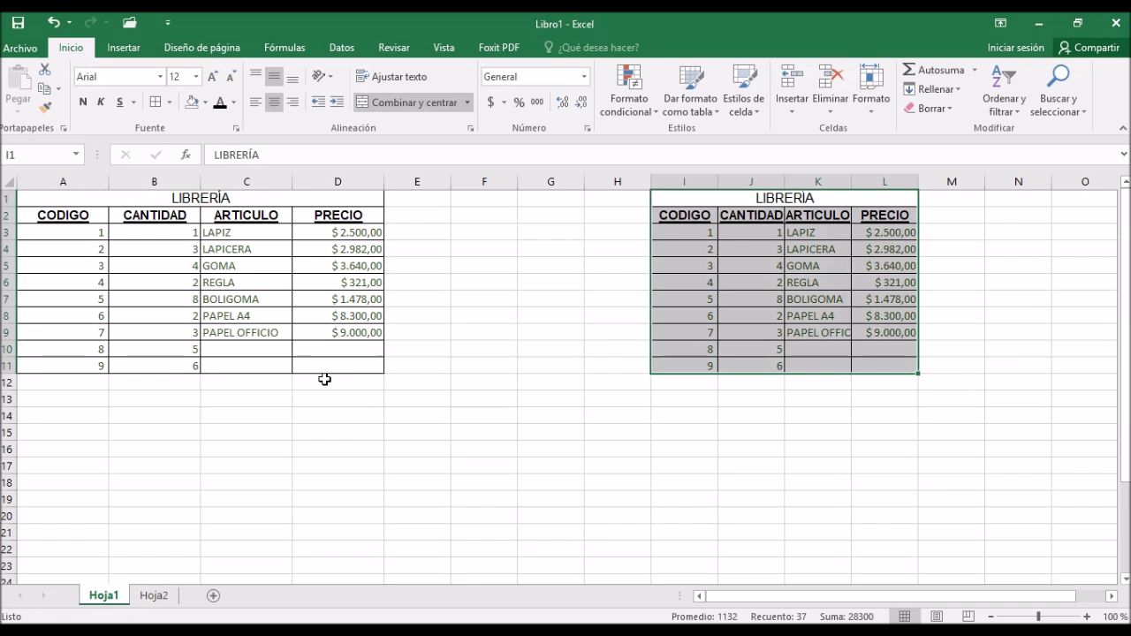
Step: Copy the table A1:D11 from Hoja1 and paste it into Hoja2 starting at cell A1
{"action": "left_click_drag", "start_coordinate": [299, 200], "coordinate": [294, 355]}
{"action": "left_click_drag", "start_coordinate": [173, 198], "coordinate": [186, 365]}
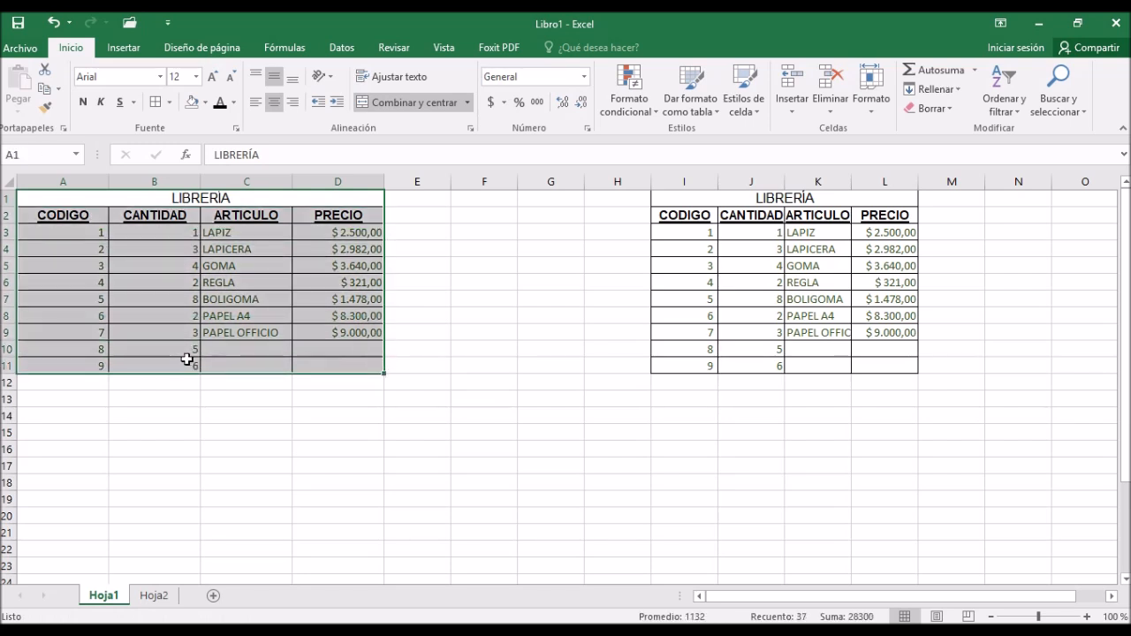
{"action": "left_click", "coordinate": [44, 92]}
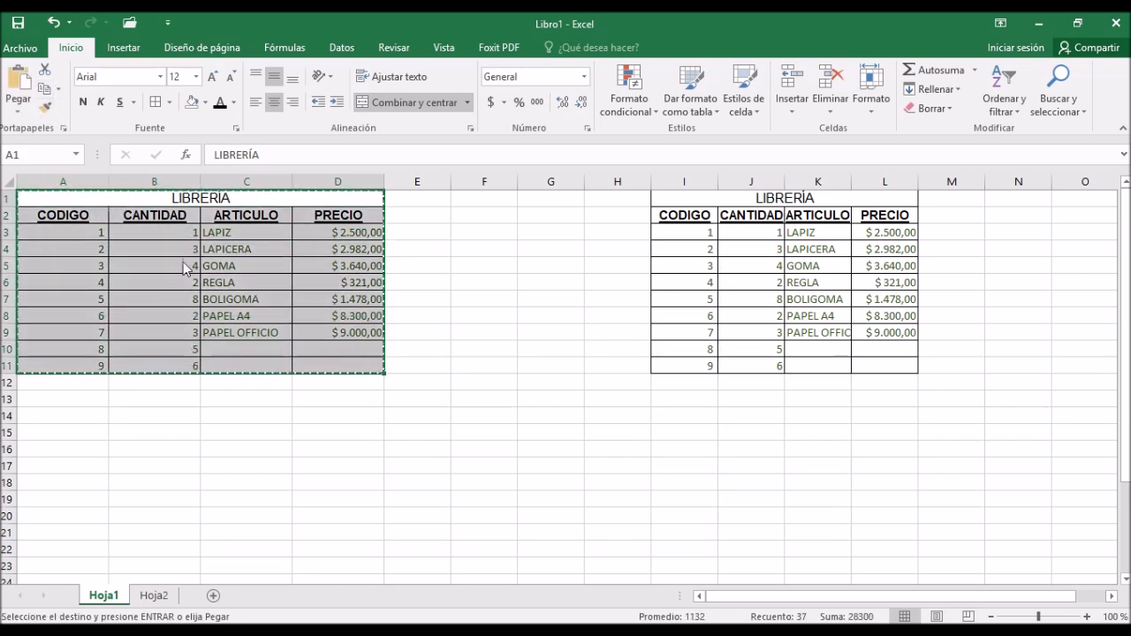
{"action": "left_click", "coordinate": [154, 597]}
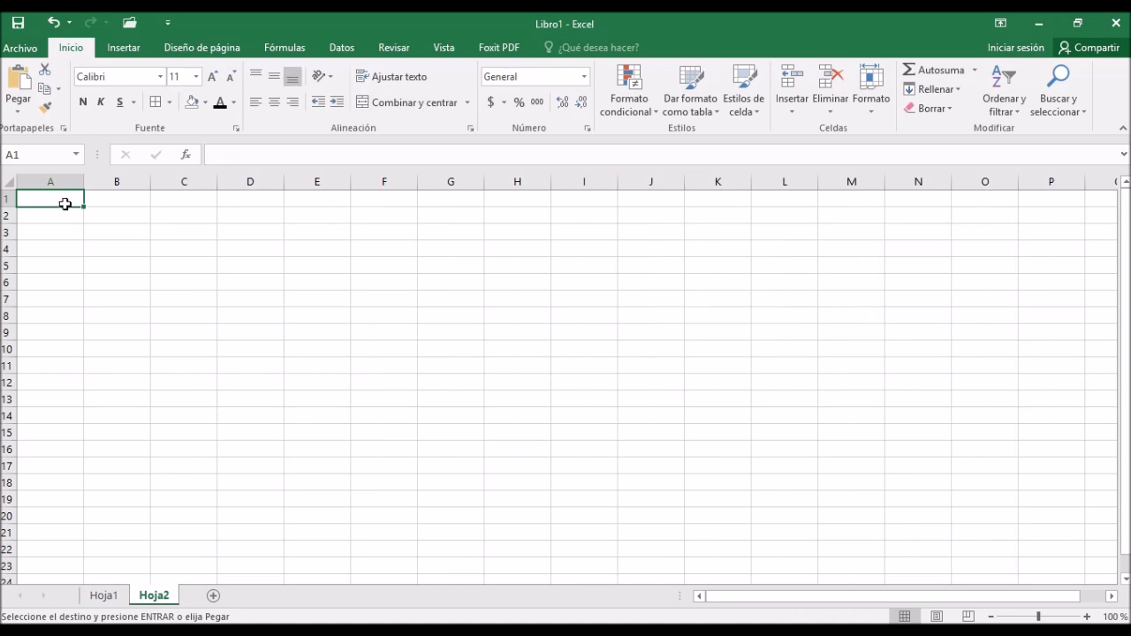
{"action": "left_click", "coordinate": [174, 204]}
{"action": "left_click", "coordinate": [94, 203]}
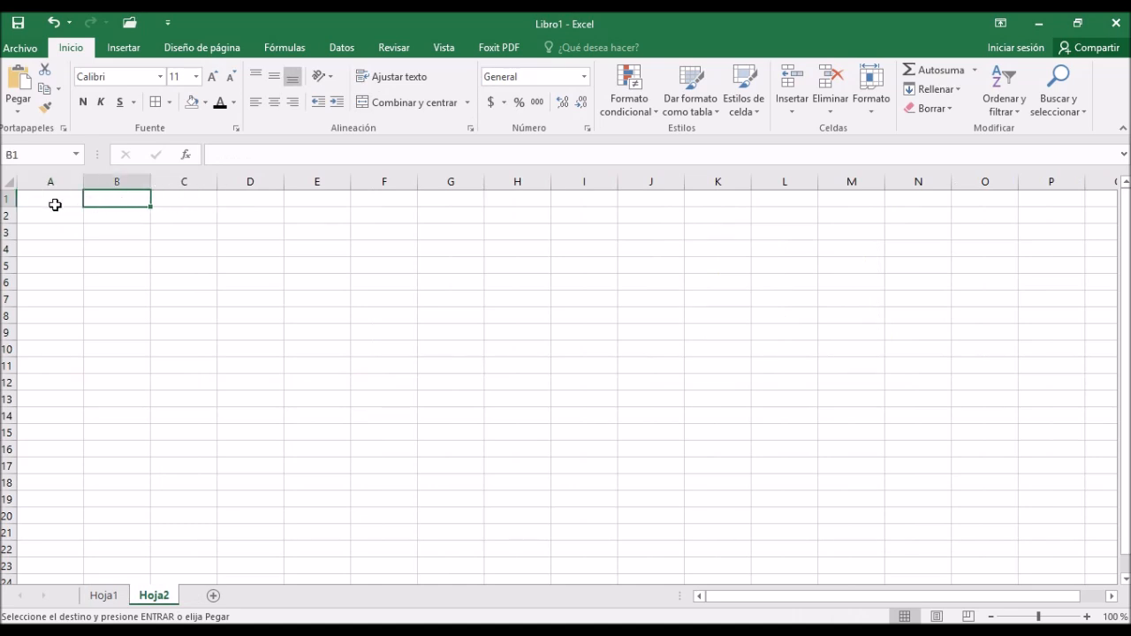
{"action": "left_click", "coordinate": [54, 203]}
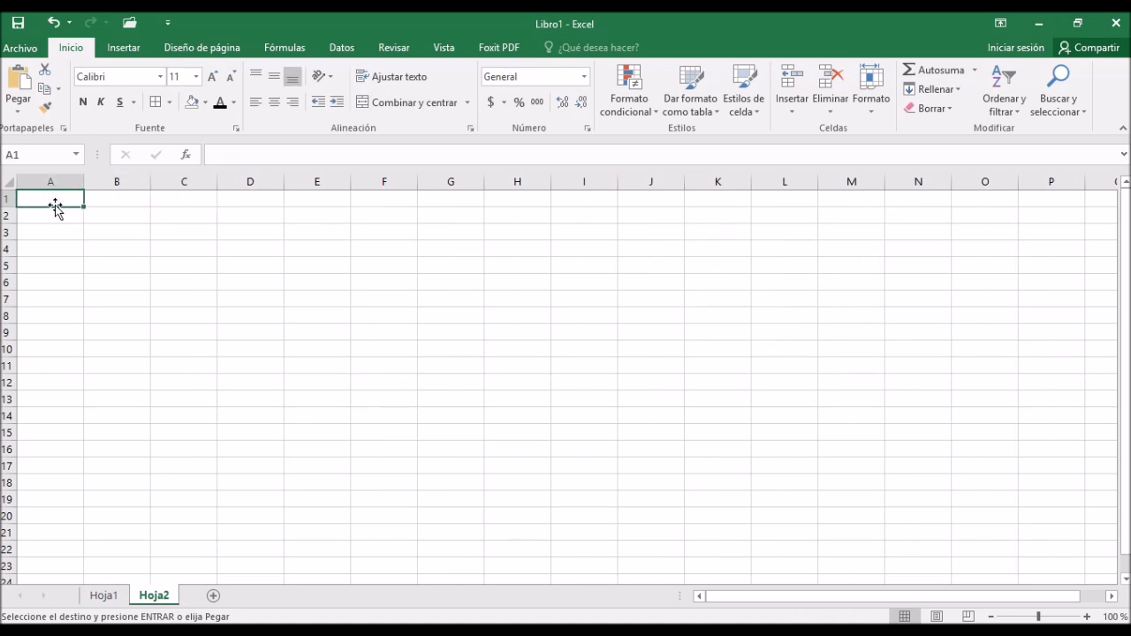
{"action": "left_click", "coordinate": [18, 78]}
{"action": "left_click_drag", "start_coordinate": [384, 415], "coordinate": [384, 404]}
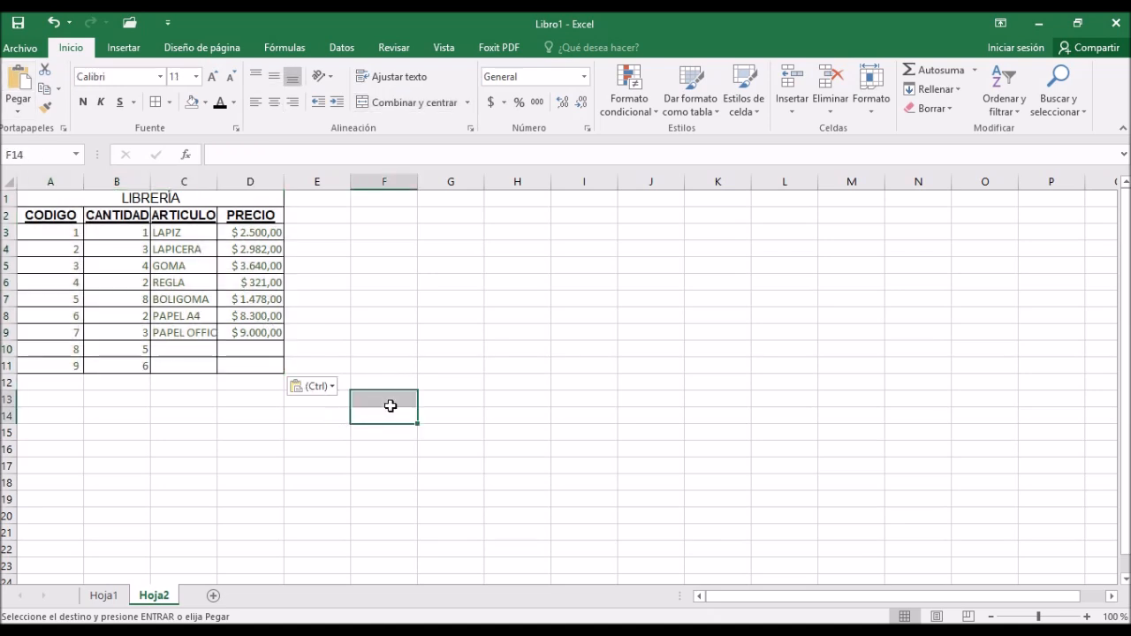
Step: Compare the table on Hoja1 with its copy on Hoja2, and permanently delete the sheet Hoja2
{"action": "left_click", "coordinate": [103, 597]}
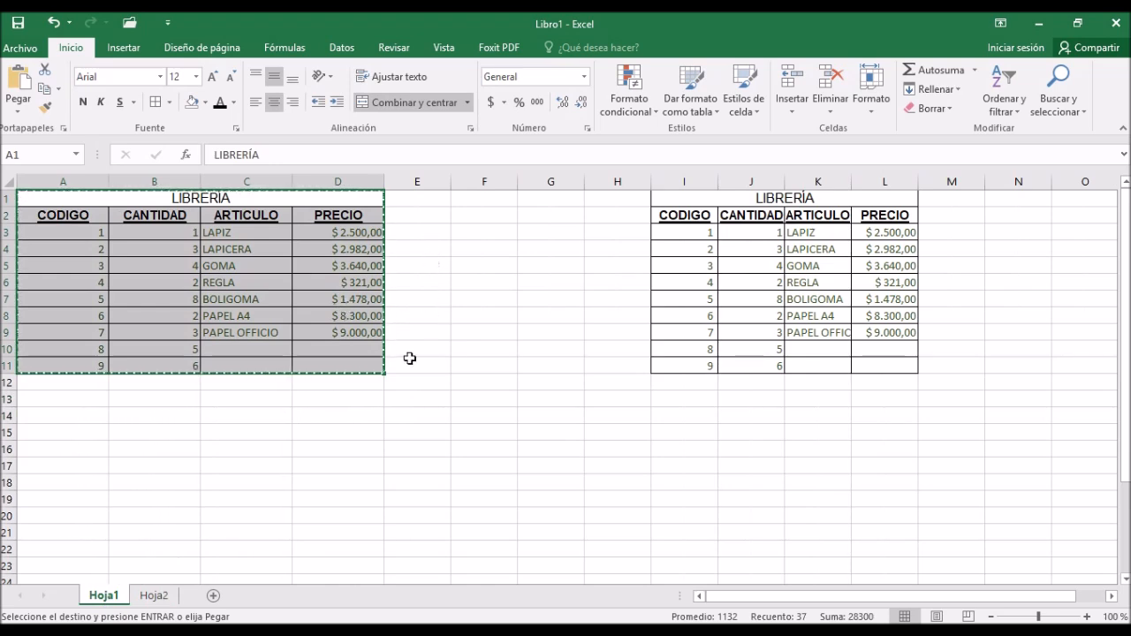
{"action": "key", "text": "ctrl+v"}
{"action": "left_click", "coordinate": [152, 601]}
{"action": "left_click", "coordinate": [109, 603]}
{"action": "left_click", "coordinate": [156, 603]}
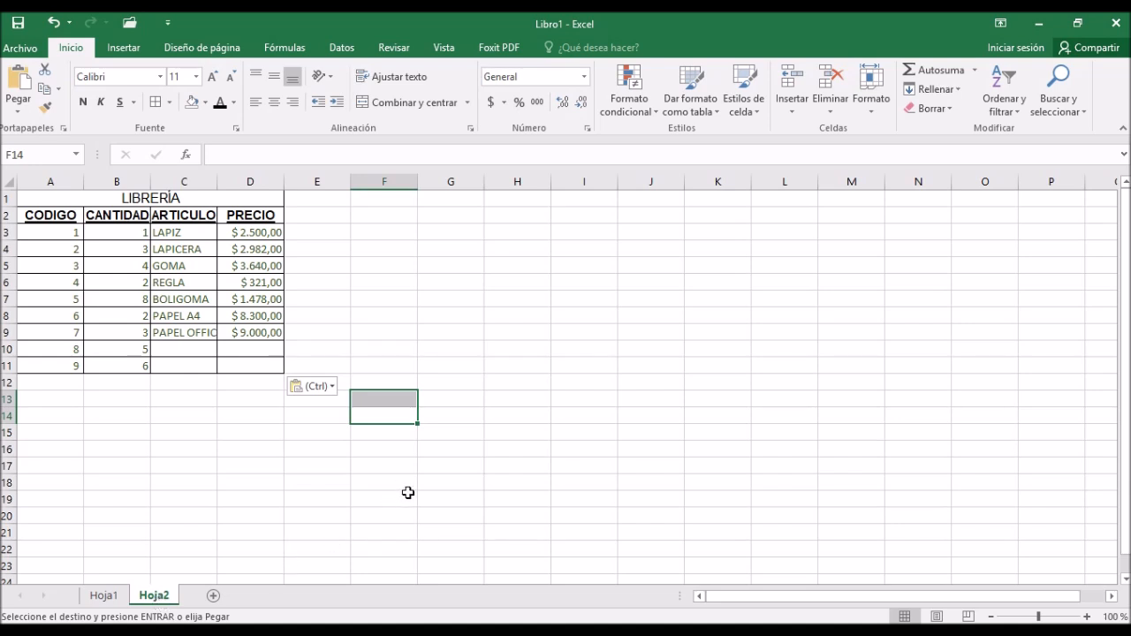
{"action": "right_click", "coordinate": [160, 604]}
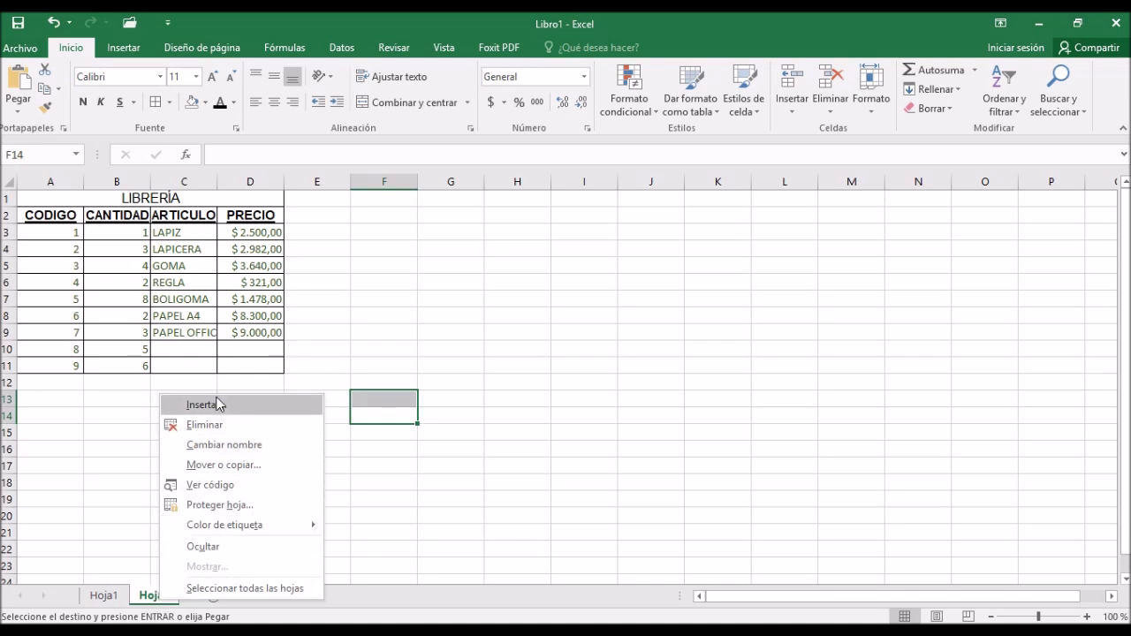
{"action": "left_click", "coordinate": [216, 427]}
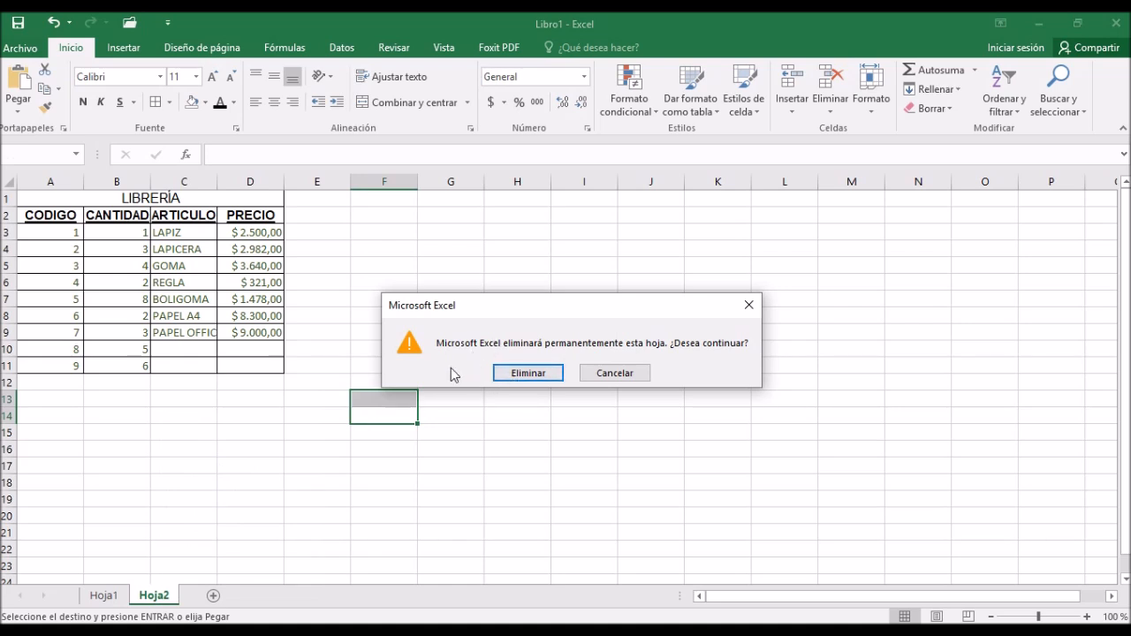
{"action": "left_click", "coordinate": [543, 374]}
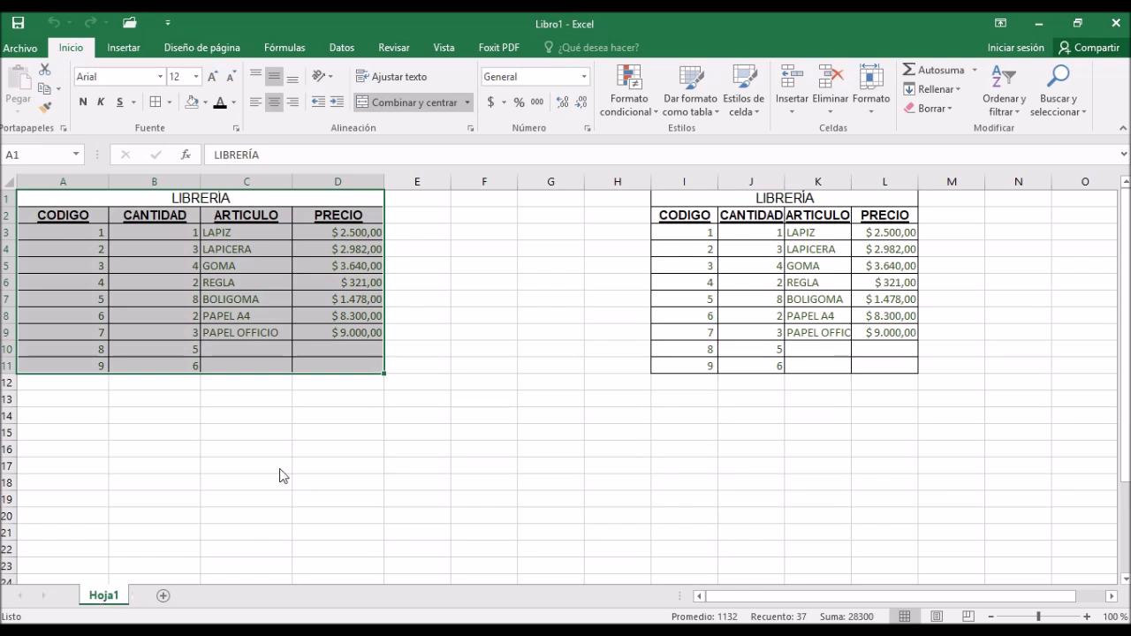
Step: Rename the sheet Hoja1 as Planilla1
{"action": "right_click", "coordinate": [106, 602]}
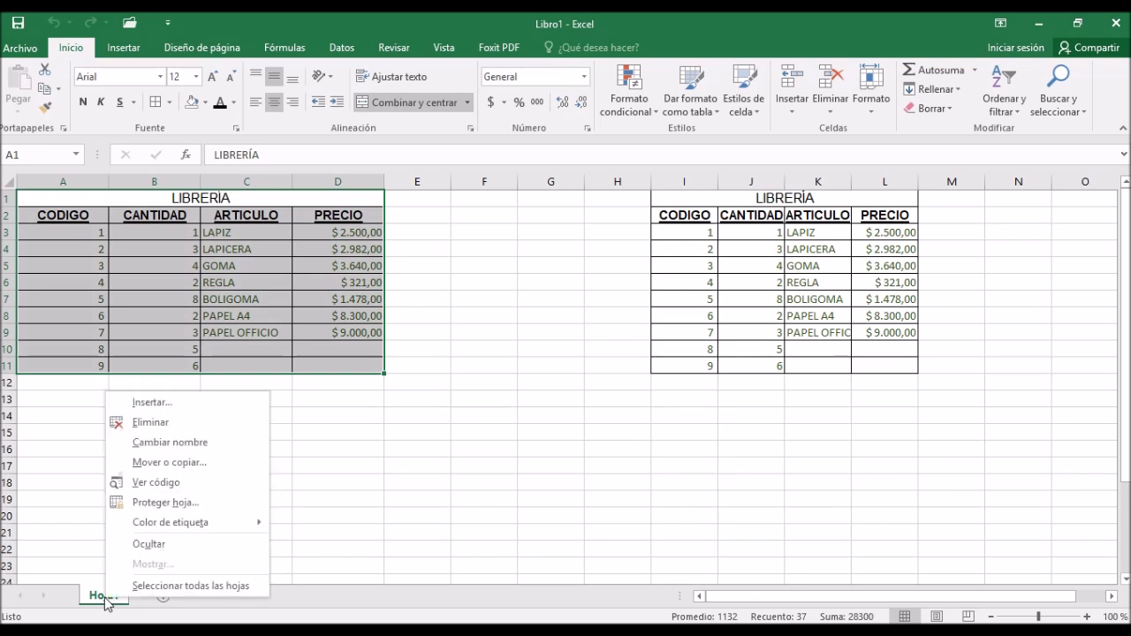
{"action": "left_click", "coordinate": [198, 443]}
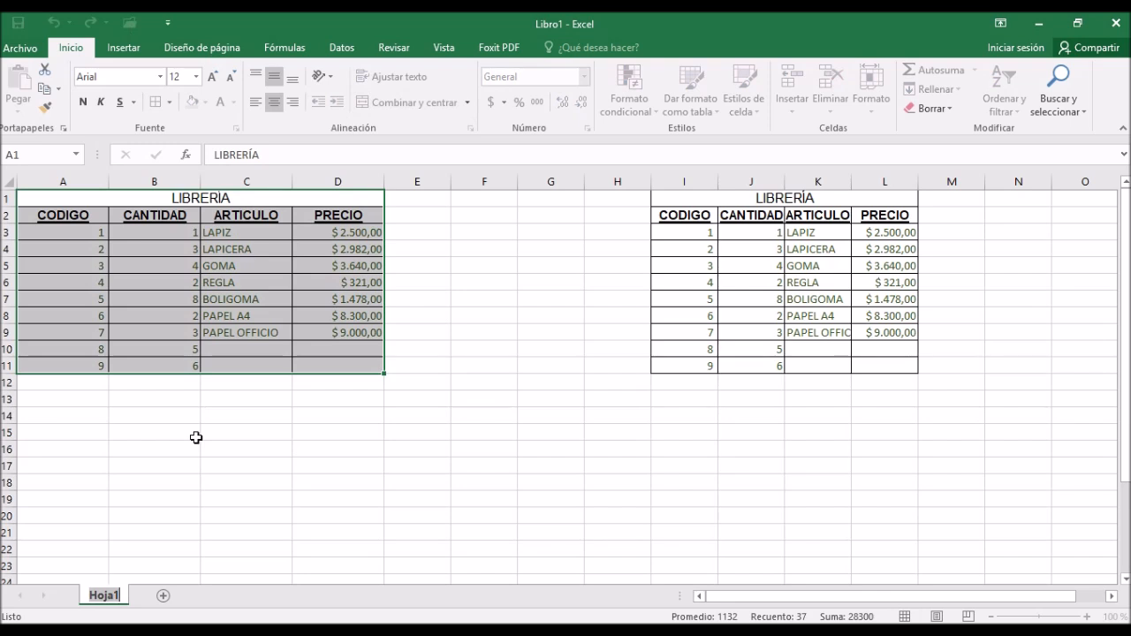
{"action": "key", "text": "BackSpace"}
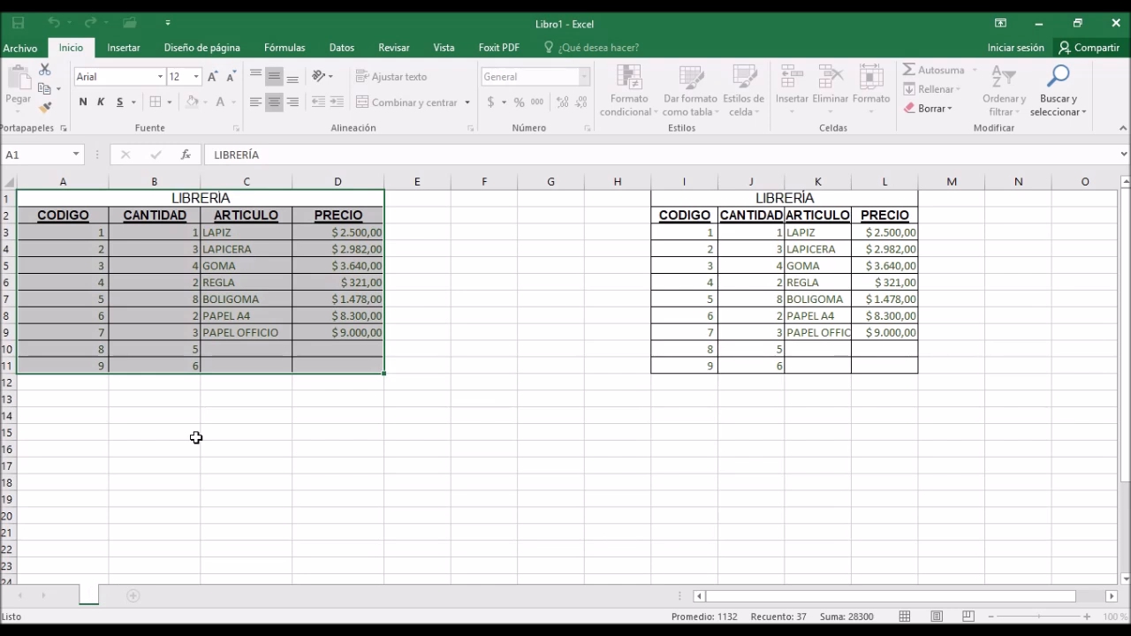
{"action": "type", "text": "pLANILL"}
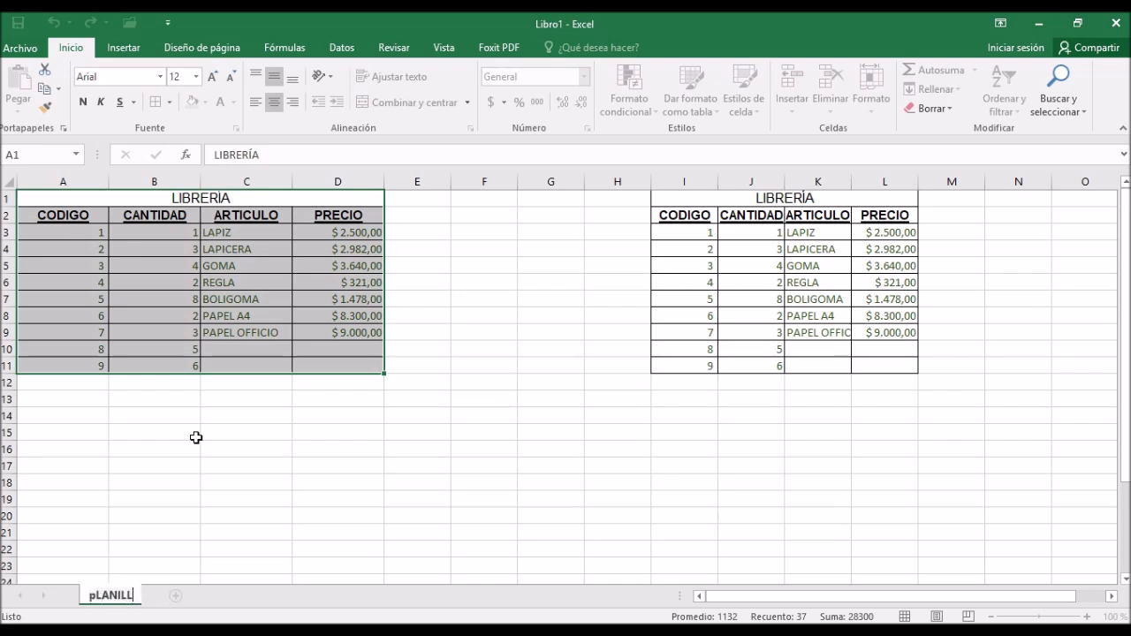
{"action": "key", "text": "BackSpace"}
{"action": "key", "text": "BackSpace"}
{"action": "key", "text": "BackSpace"}
{"action": "key", "text": "BackSpace"}
{"action": "key", "text": "BackSpace"}
{"action": "key", "text": "BackSpace"}
{"action": "key", "text": "BackSpace"}
{"action": "type", "text": "Planill"}
{"action": "type", "text": "a1"}
{"action": "key", "text": "Return"}
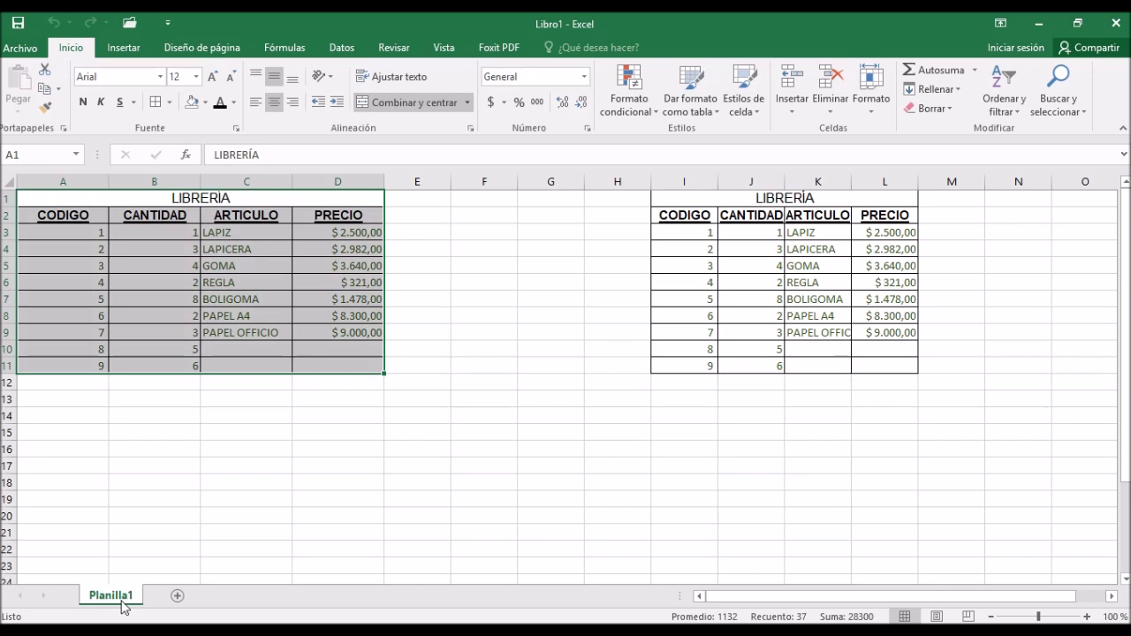
Step: Add a new blank sheet to the workbook and name it Planilla2
{"action": "left_click", "coordinate": [177, 596]}
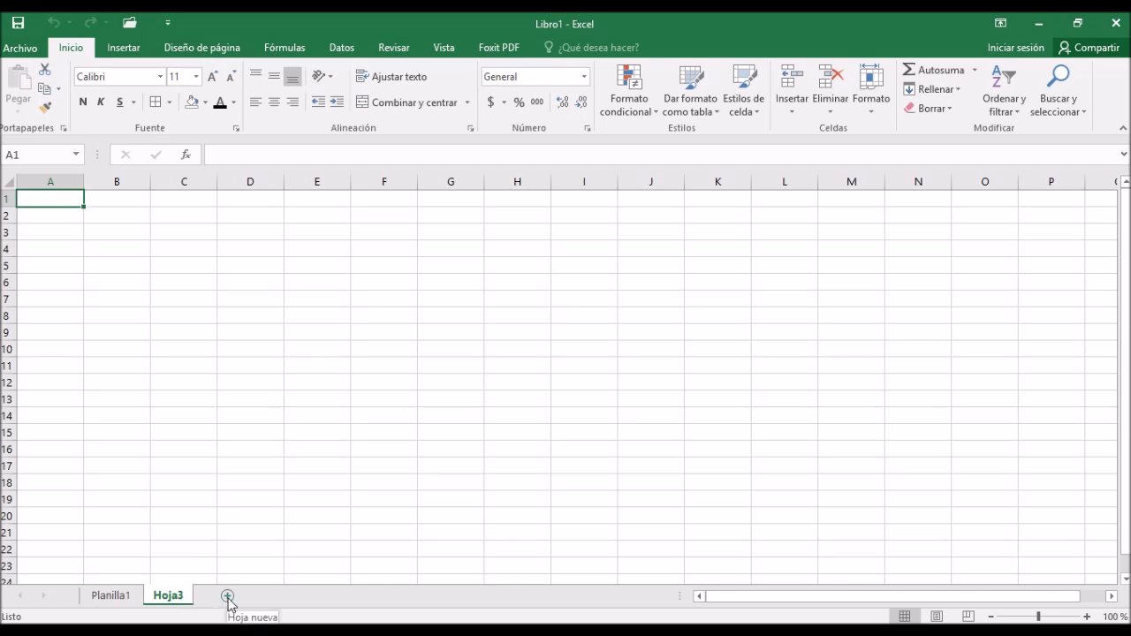
{"action": "right_click", "coordinate": [178, 601]}
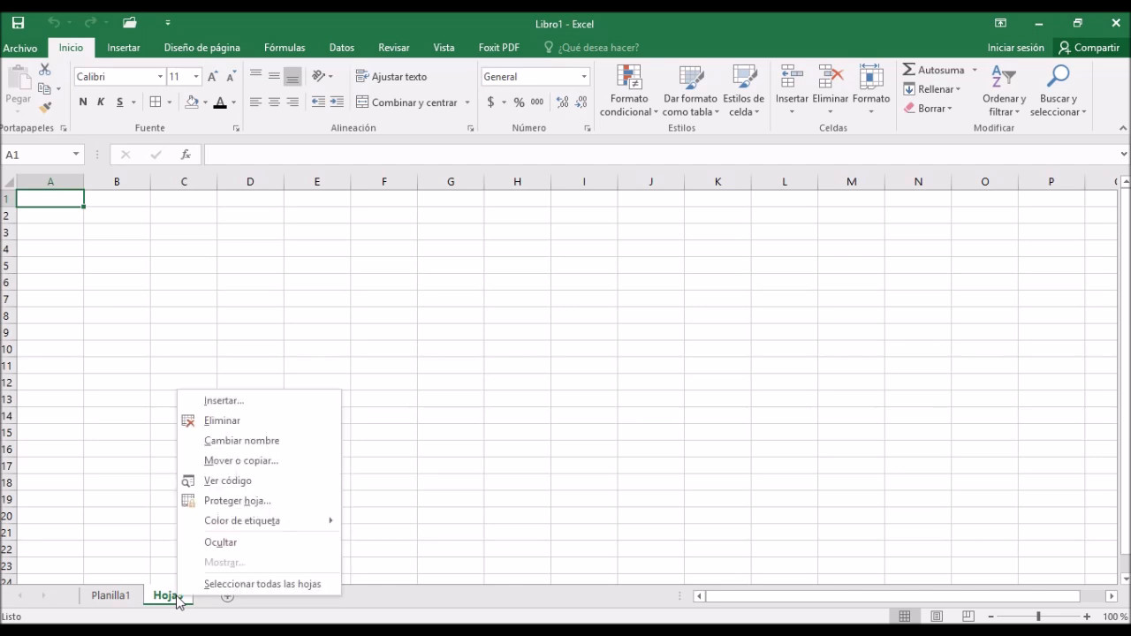
{"action": "left_click", "coordinate": [243, 441]}
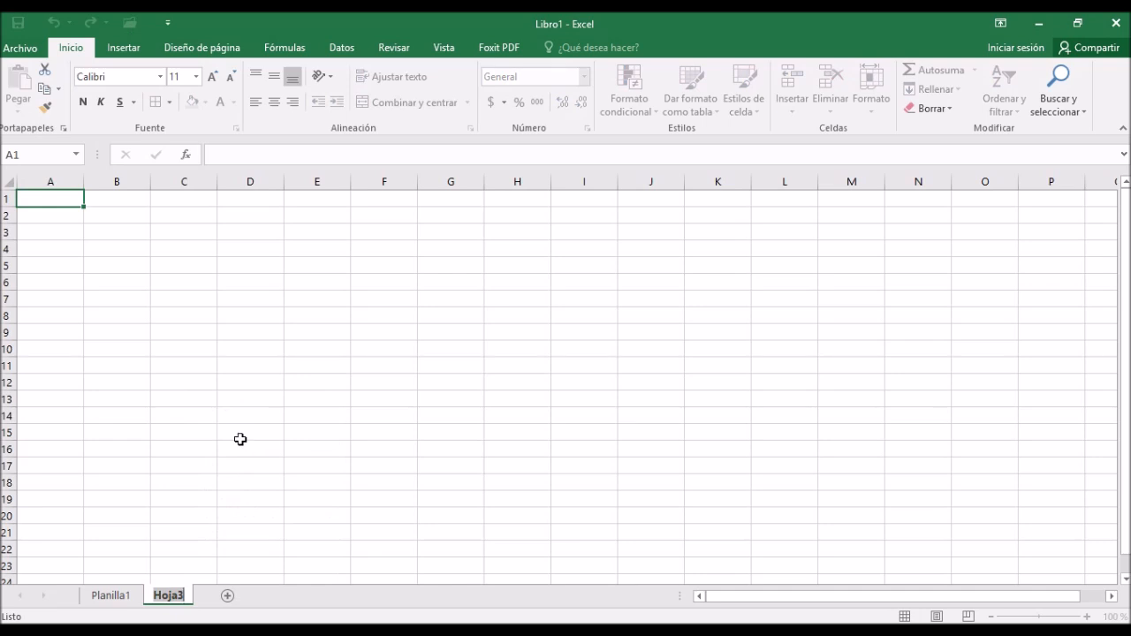
{"action": "key", "text": "BackSpace"}
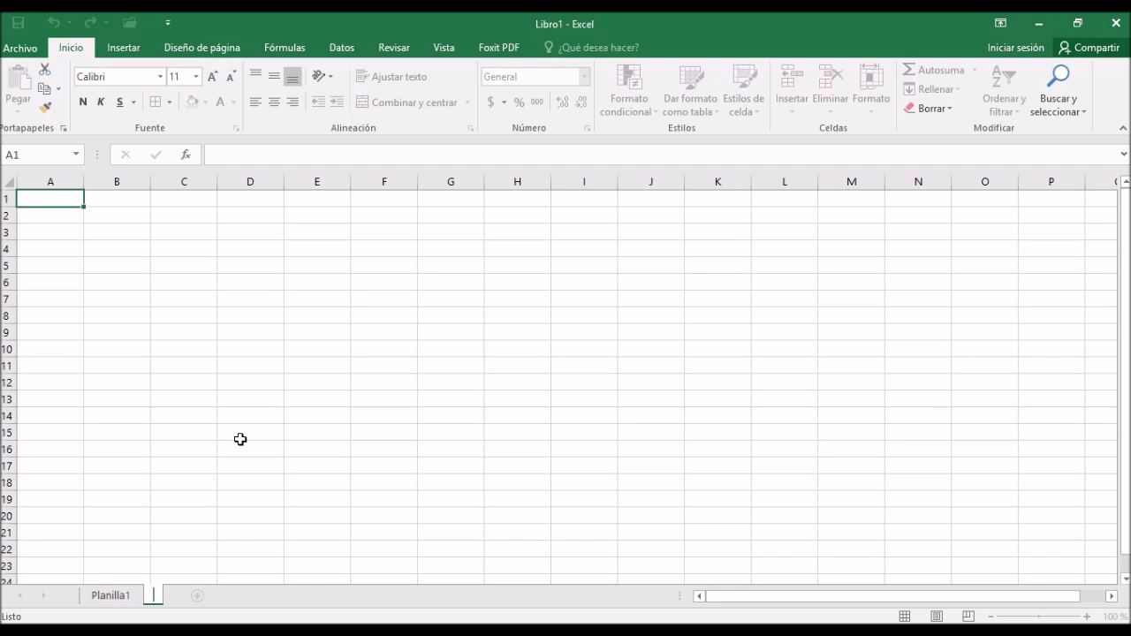
{"action": "type", "text": "Planilla"}
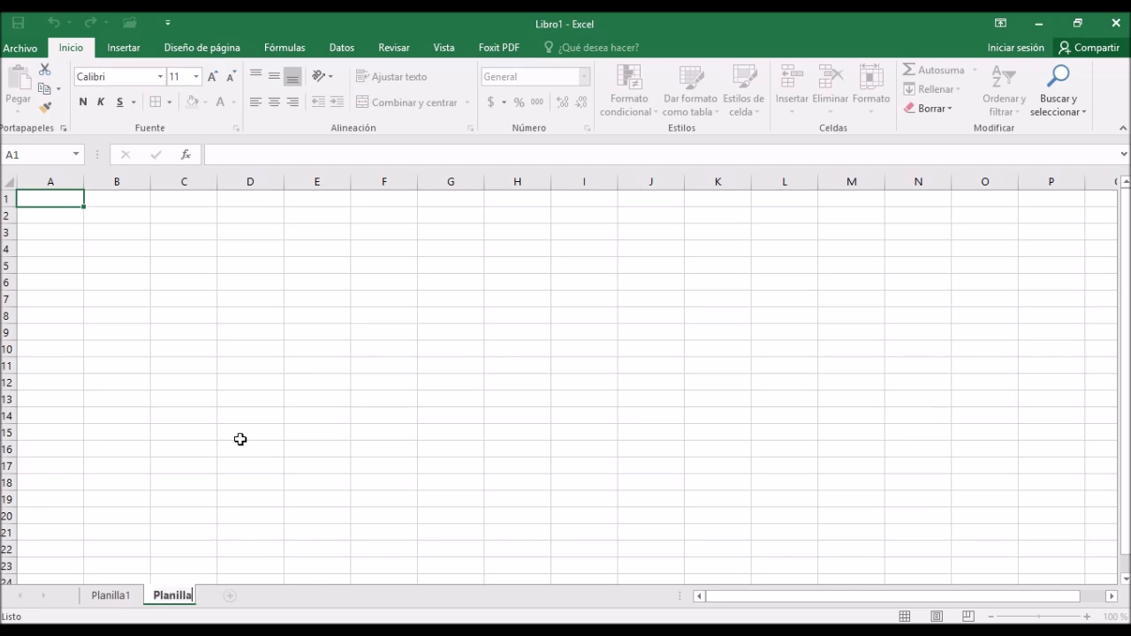
{"action": "type", "text": "2"}
{"action": "left_click", "coordinate": [232, 260]}
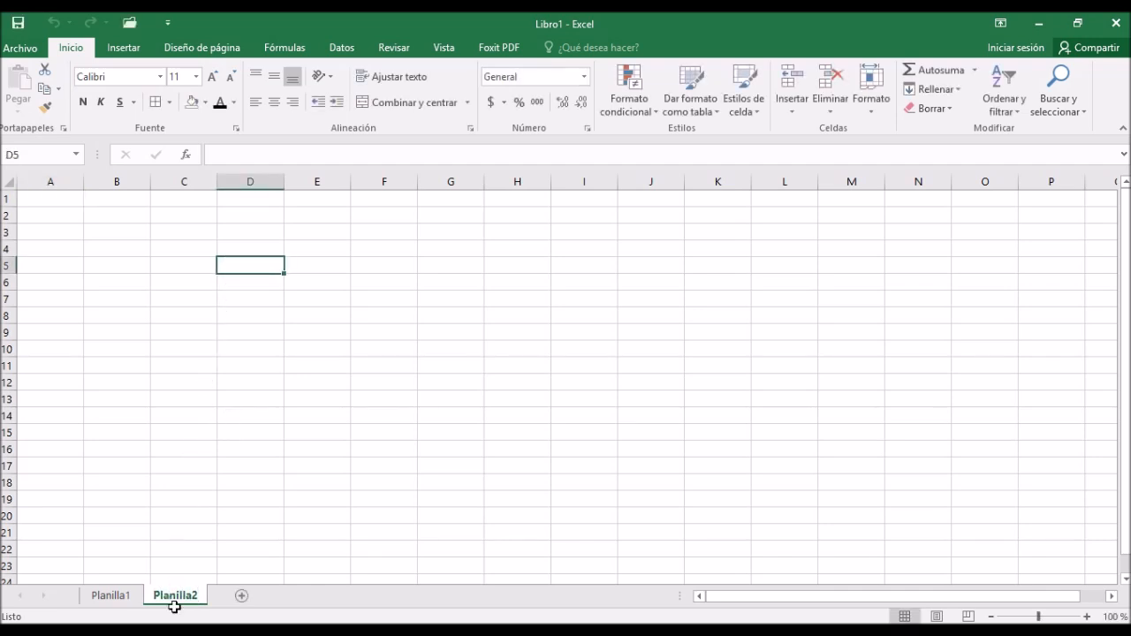
Step: Return to Planilla1 and insert an empty sheet column before the PRECIO column D
{"action": "left_click", "coordinate": [111, 604]}
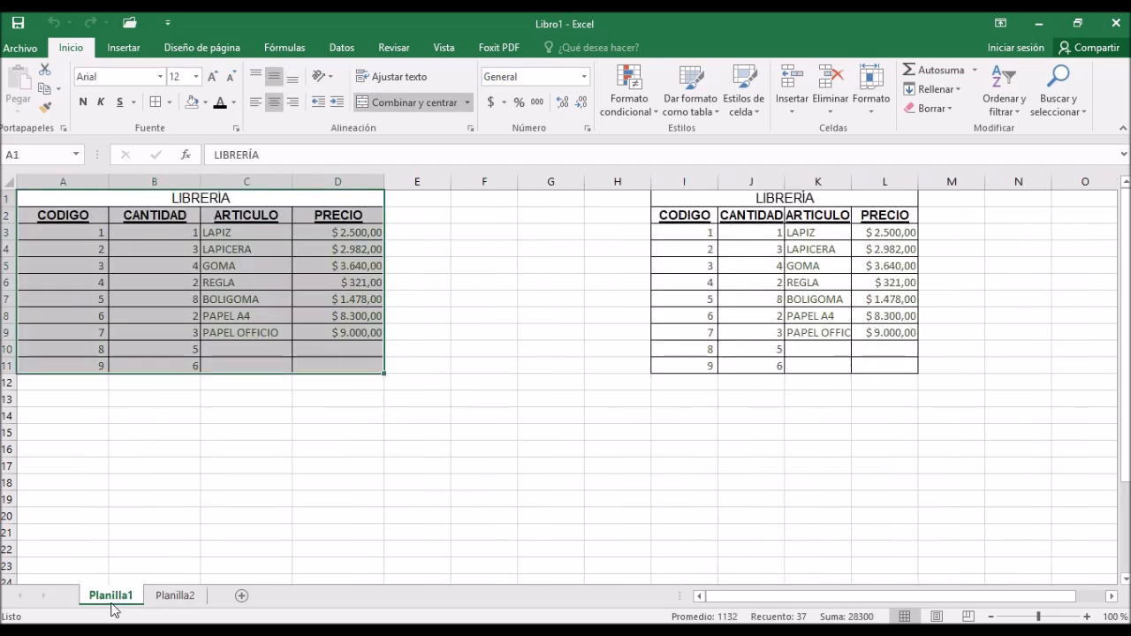
{"action": "left_click", "coordinate": [495, 283]}
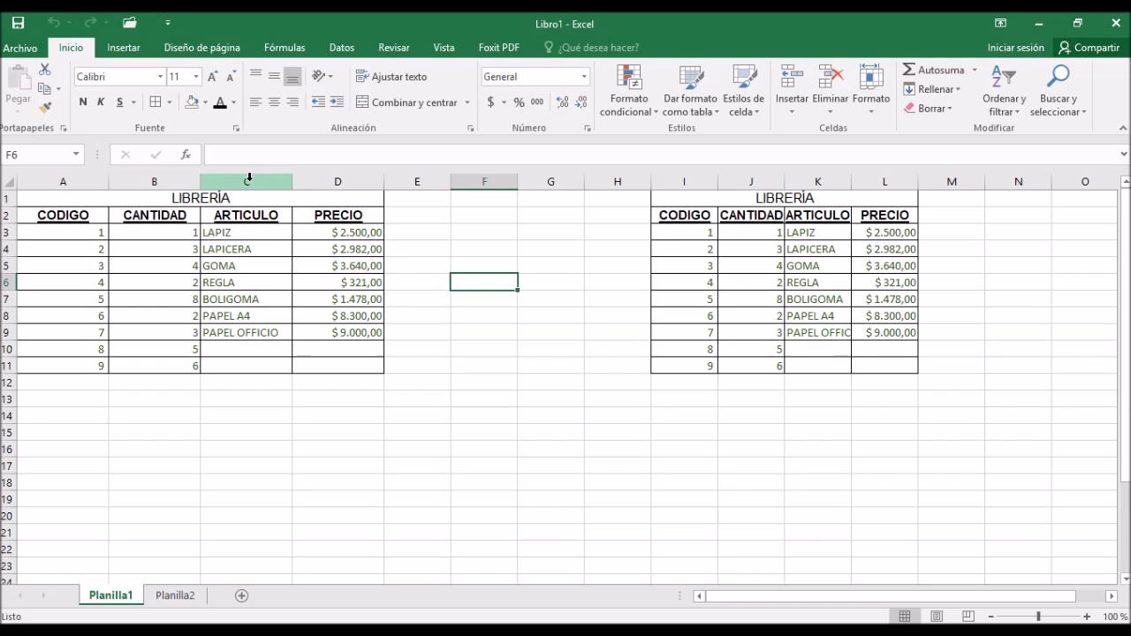
{"action": "left_click", "coordinate": [346, 180]}
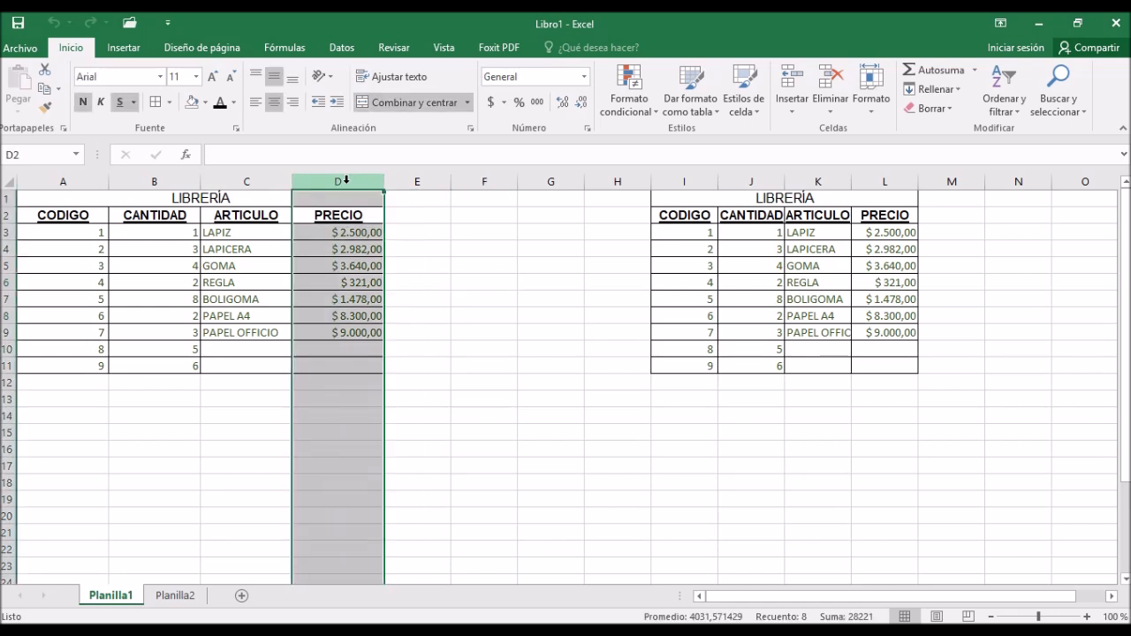
{"action": "left_click", "coordinate": [806, 108]}
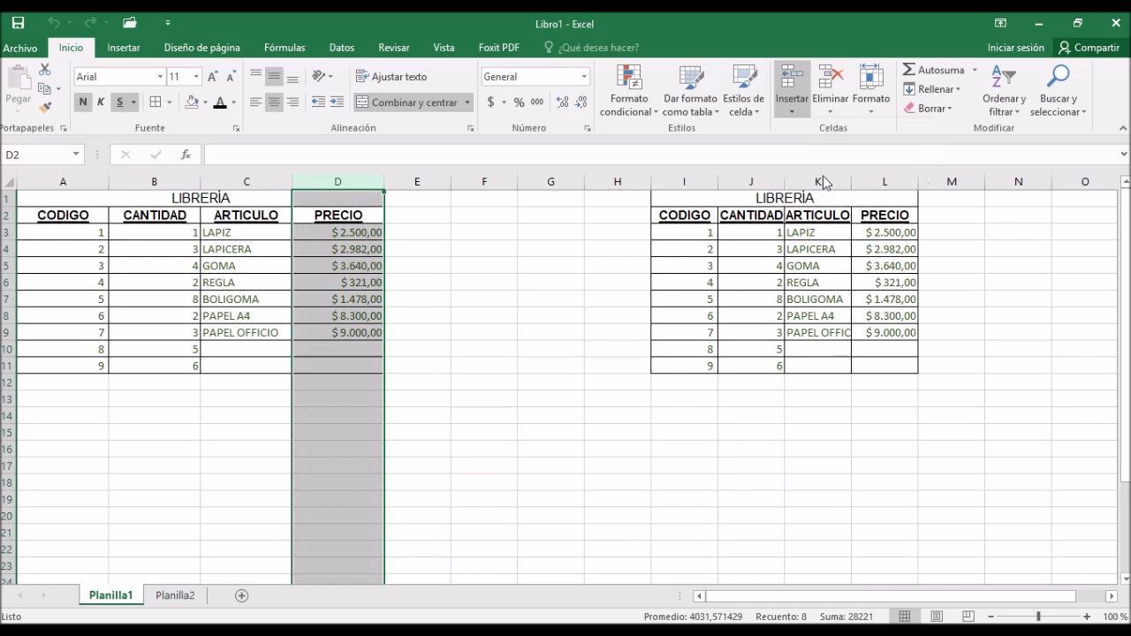
{"action": "left_click", "coordinate": [823, 172]}
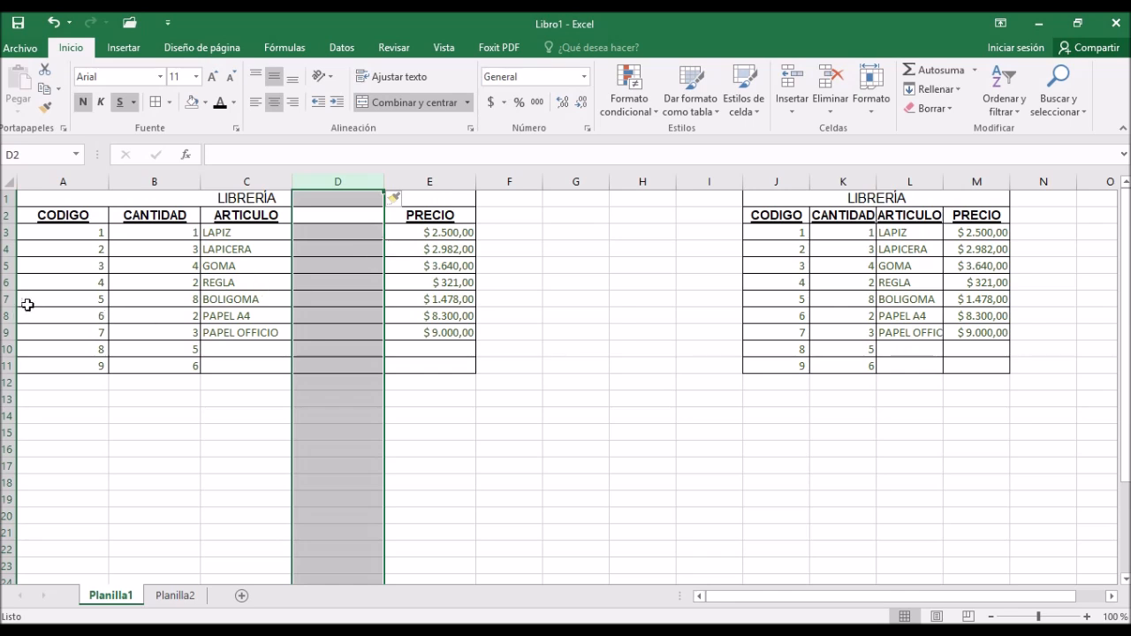
Step: Insert an empty sheet row above the GOMA row, at row 5
{"action": "left_click", "coordinate": [5, 266]}
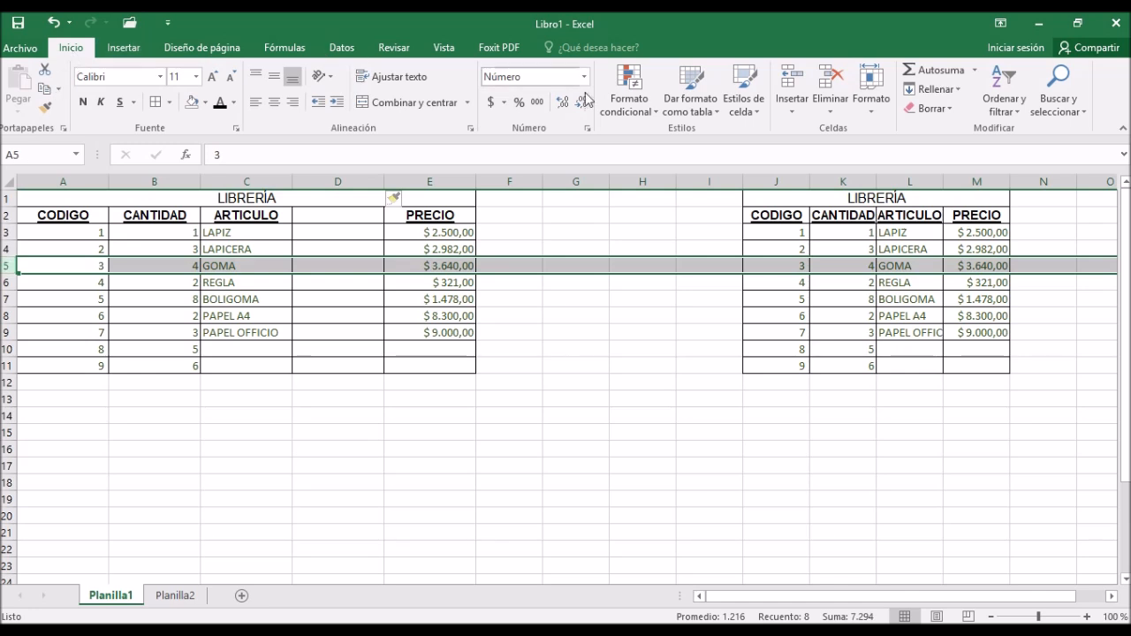
{"action": "left_click", "coordinate": [801, 105]}
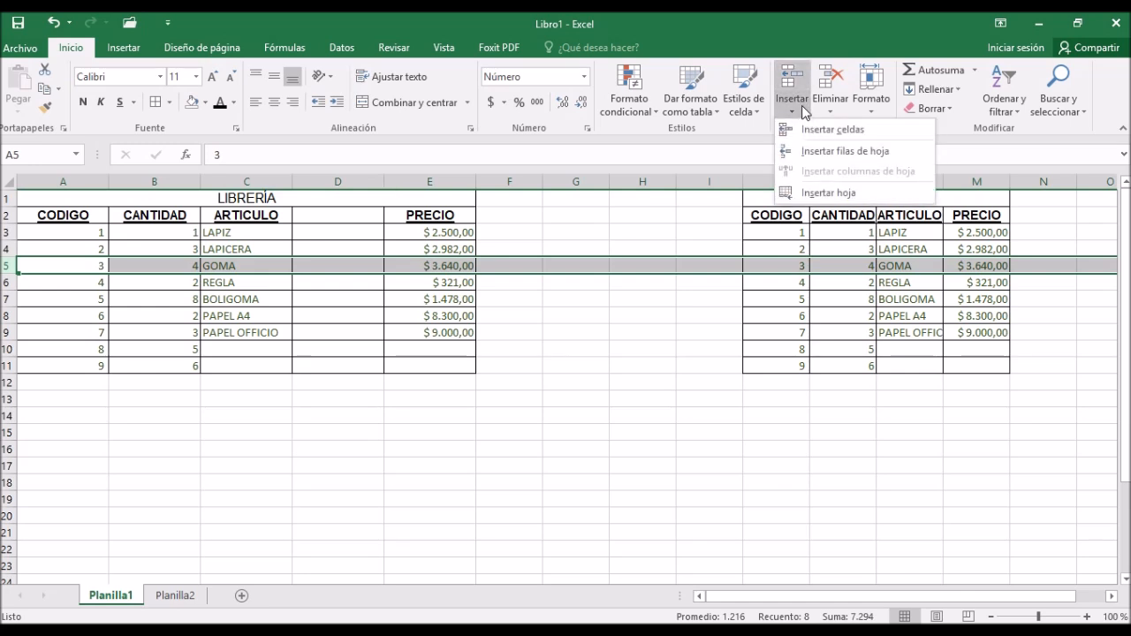
{"action": "left_click", "coordinate": [821, 166]}
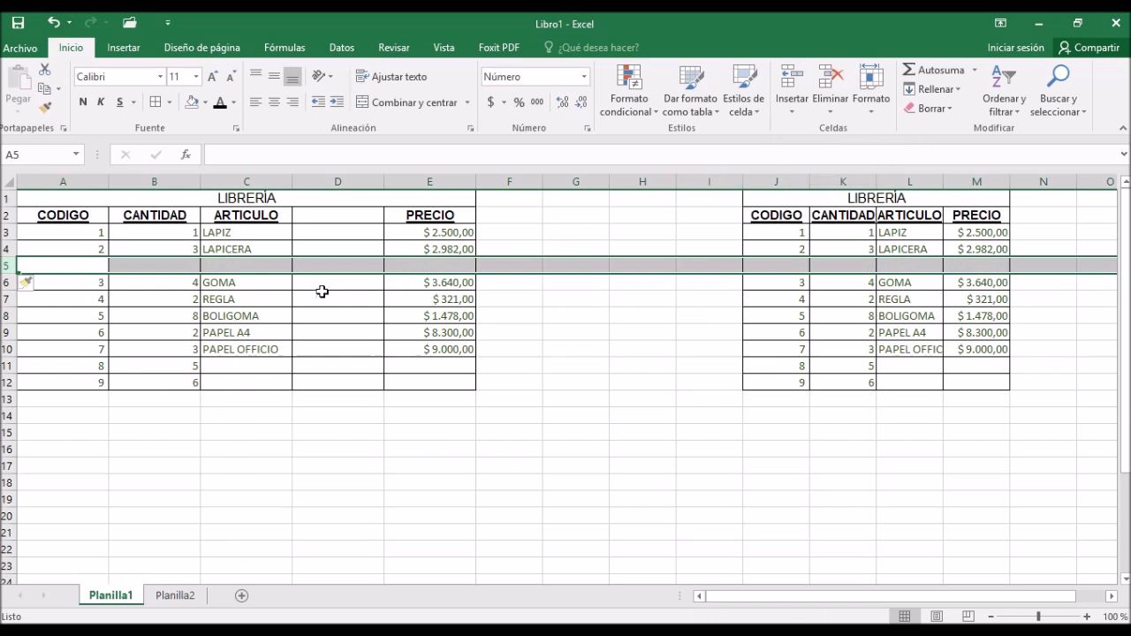
Step: Delete the empty column D between ARTICULO and PRECIO
{"action": "left_click", "coordinate": [62, 265]}
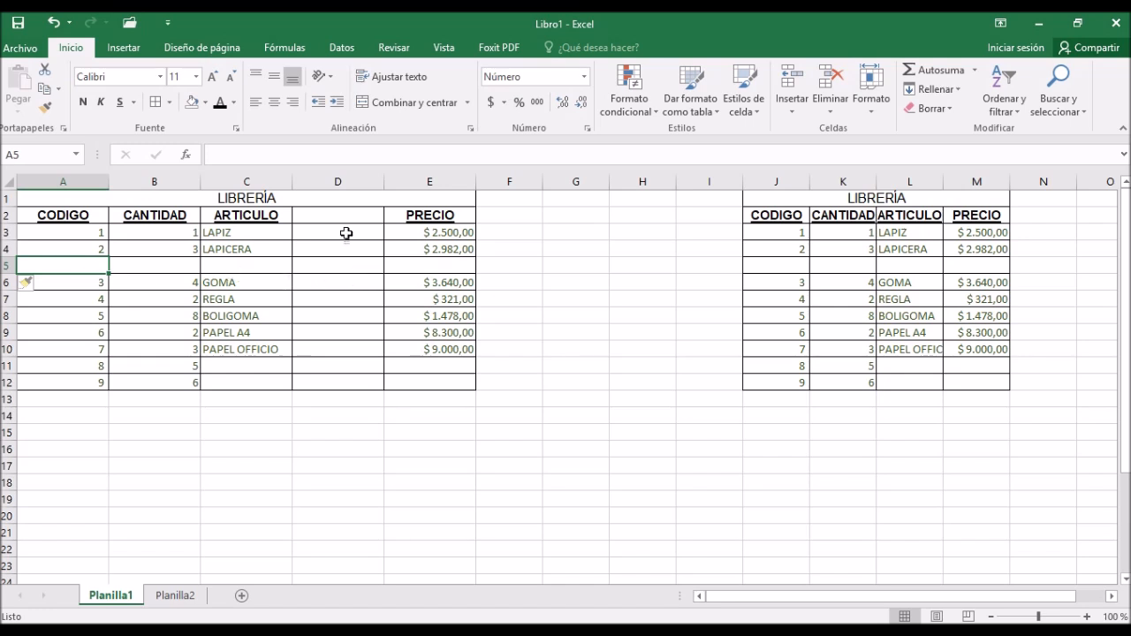
{"action": "left_click", "coordinate": [339, 179]}
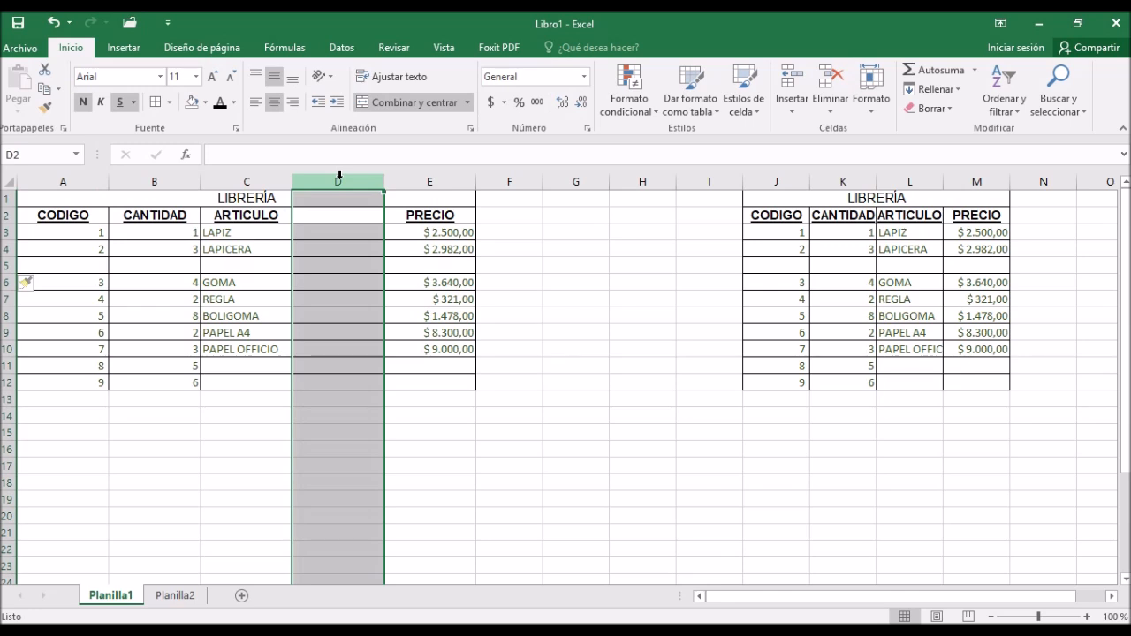
{"action": "left_click", "coordinate": [831, 108]}
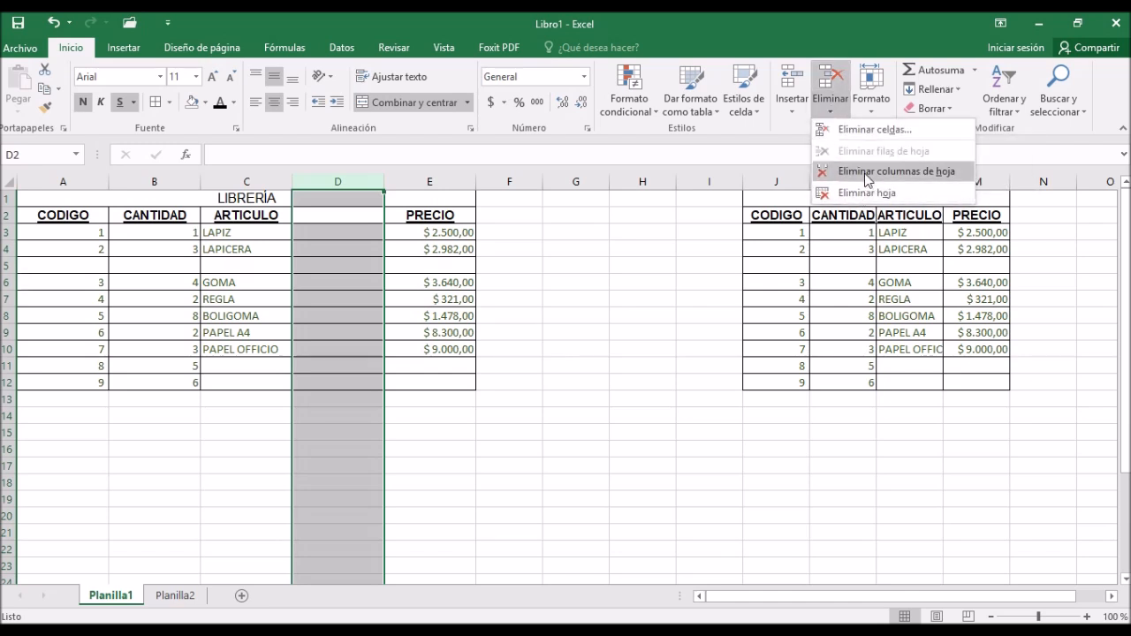
{"action": "left_click", "coordinate": [869, 172]}
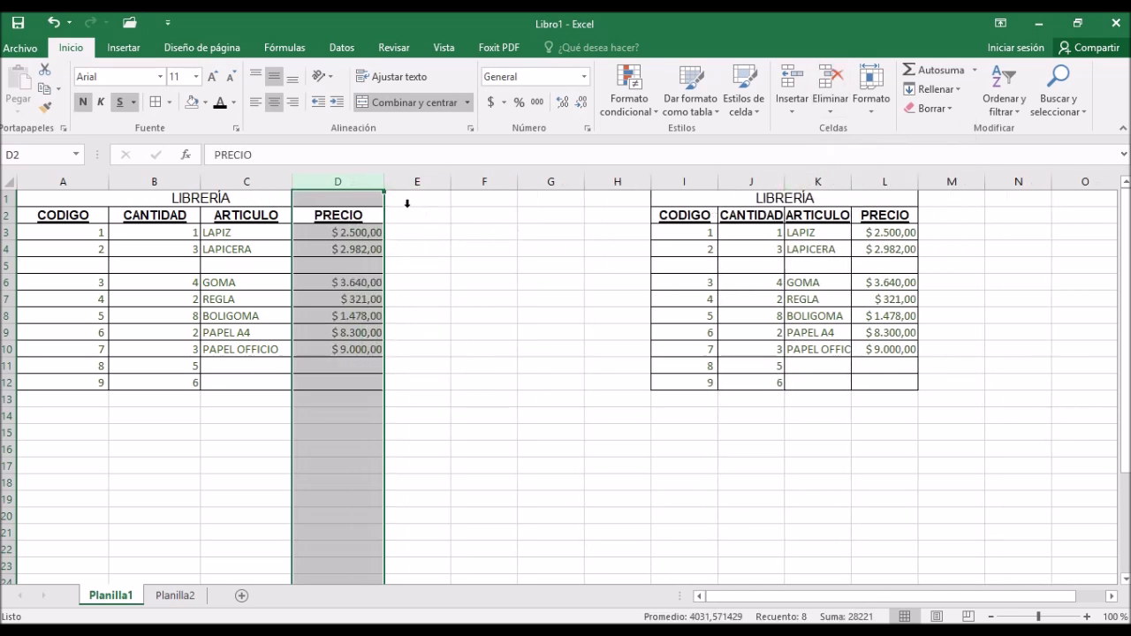
Step: Delete the empty row 5 between the LAPICERA and GOMA rows
{"action": "left_click", "coordinate": [7, 266]}
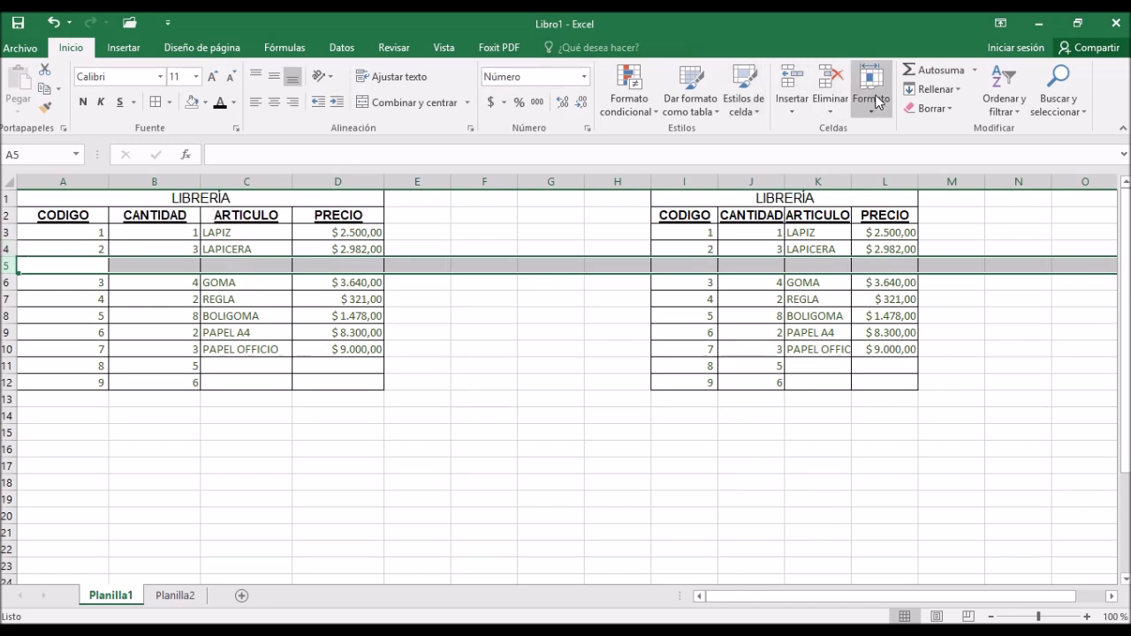
{"action": "left_click", "coordinate": [831, 112]}
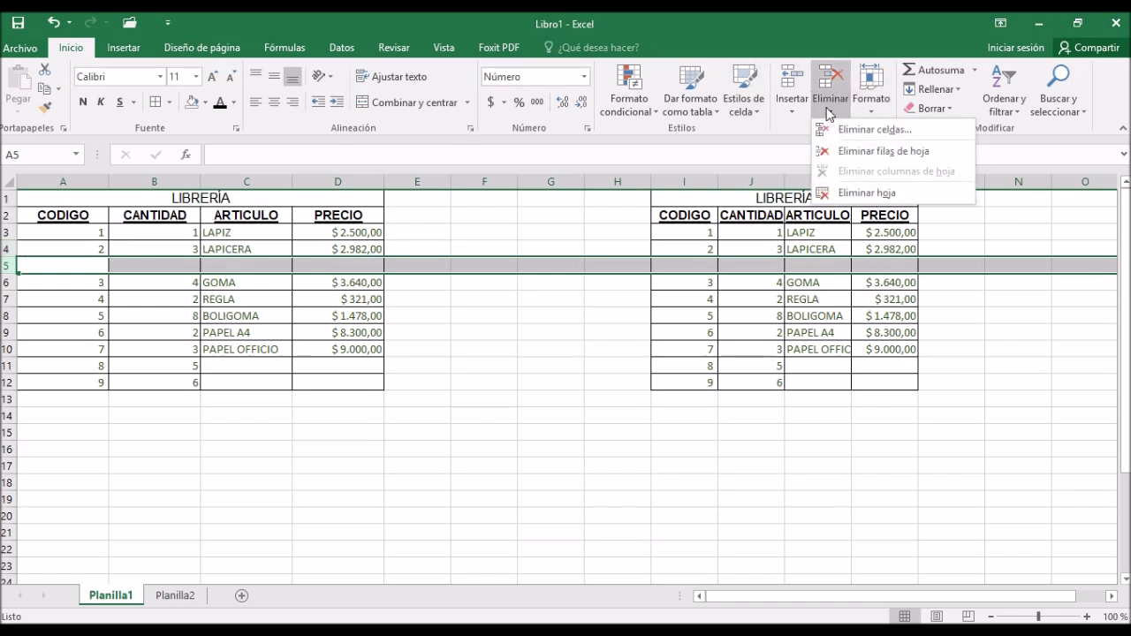
{"action": "left_click", "coordinate": [862, 155]}
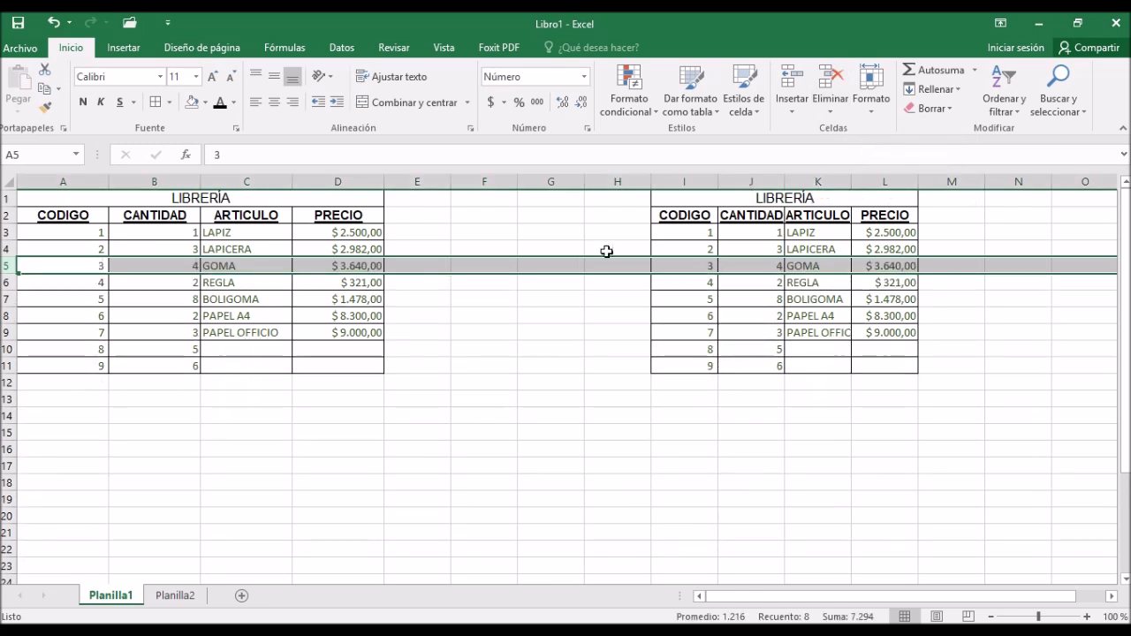
{"action": "left_click", "coordinate": [340, 277]}
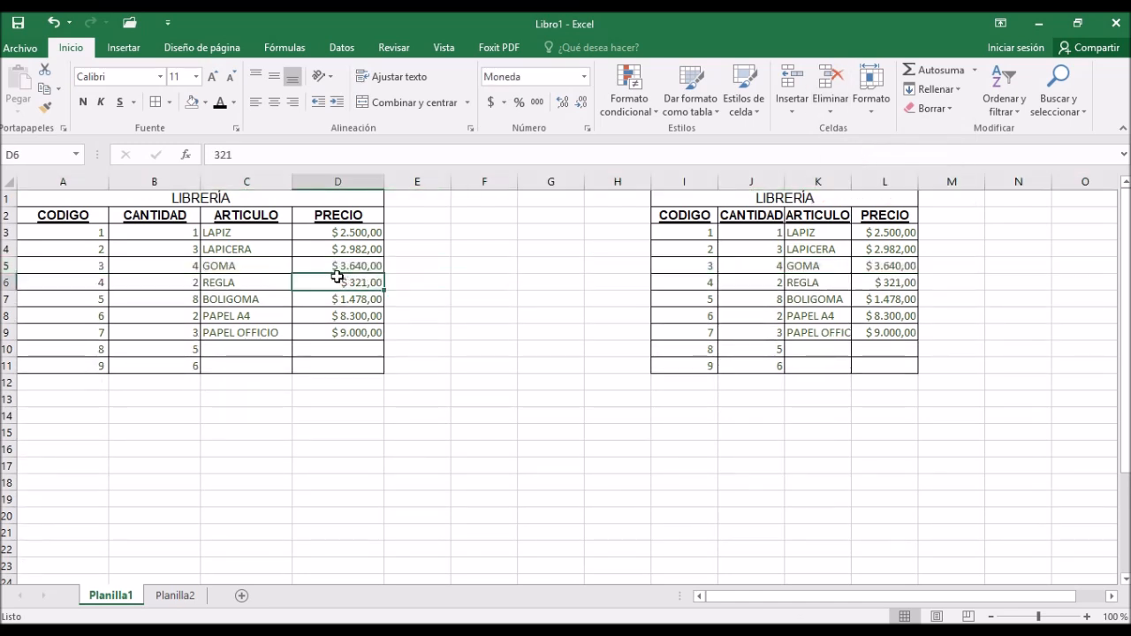
{"action": "left_click", "coordinate": [415, 265]}
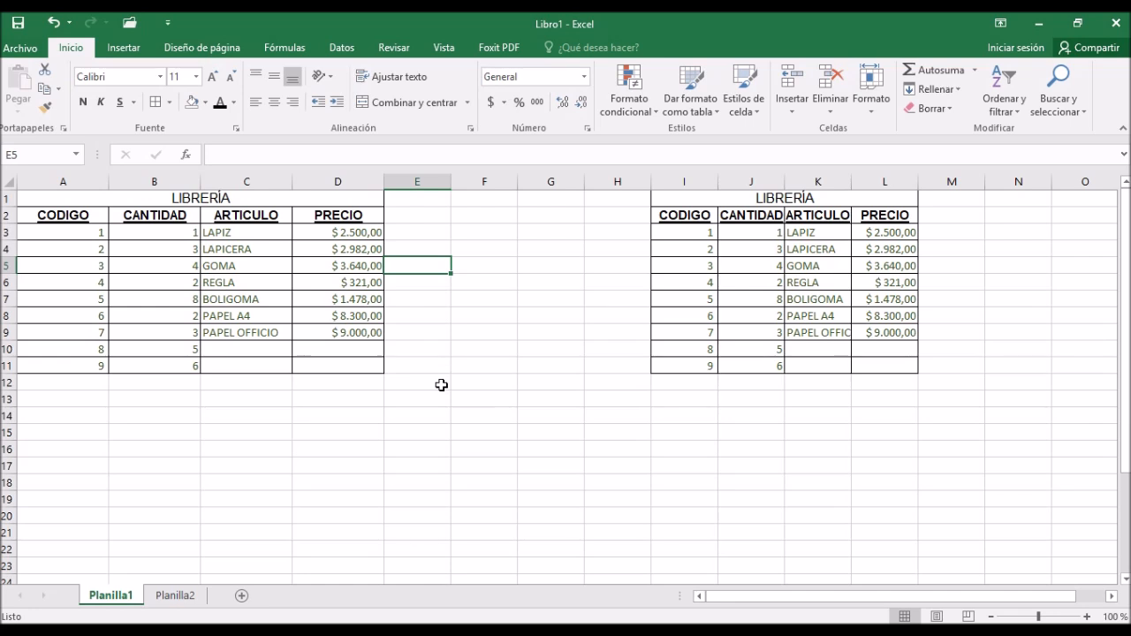
{"action": "key", "text": "ctrl+a"}
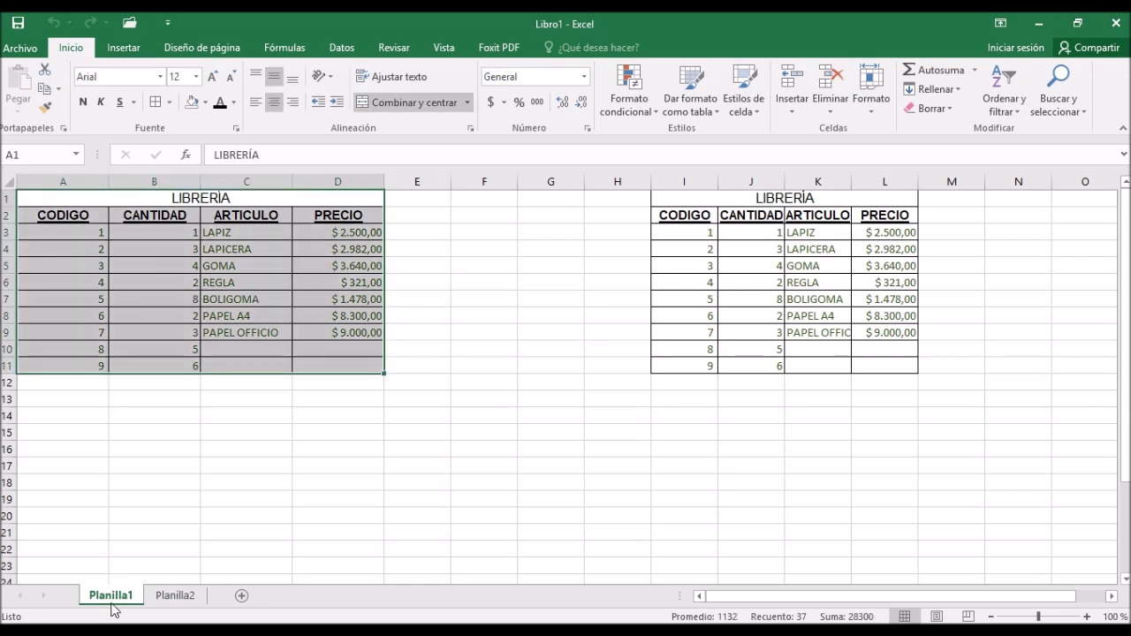